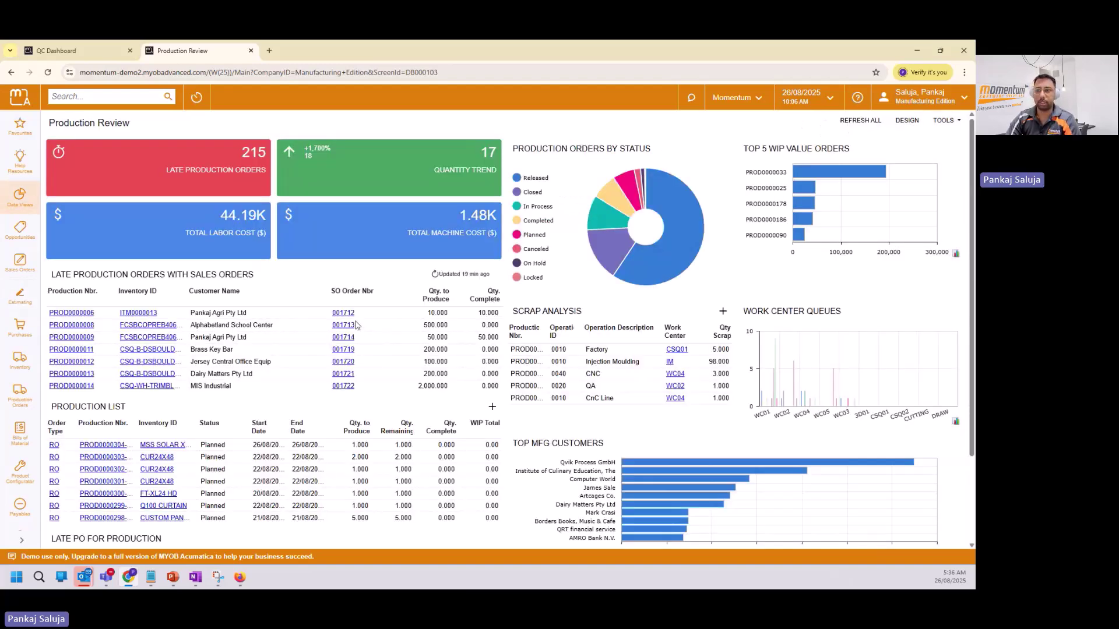
Go to the Opportunities list and open opportunity 000180.
left_click(17, 239)
left_click(118, 271)
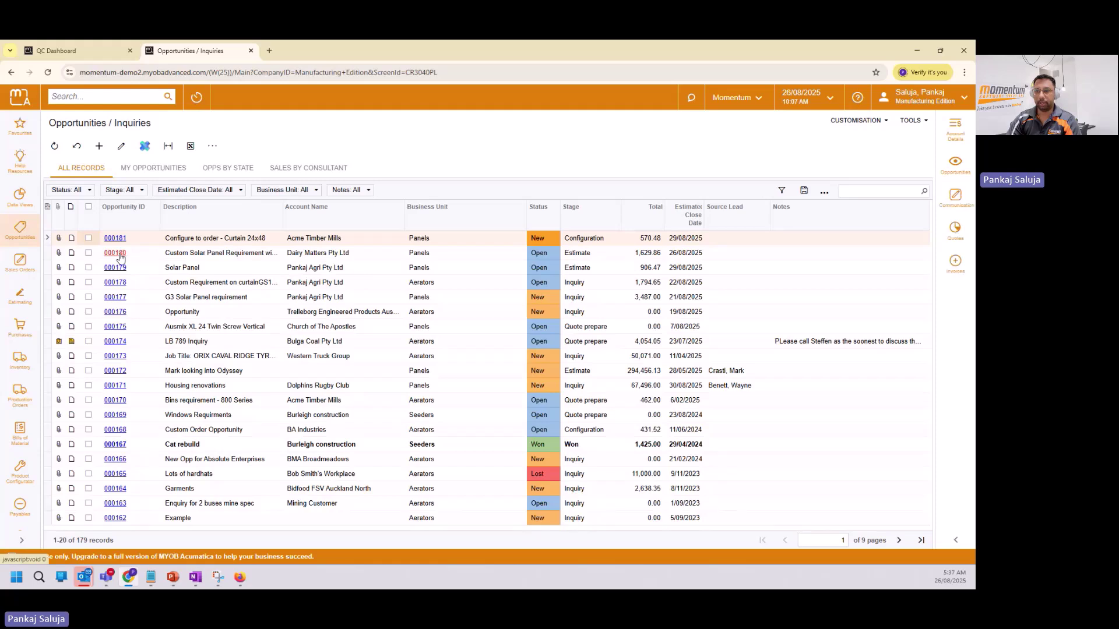
left_click(120, 254)
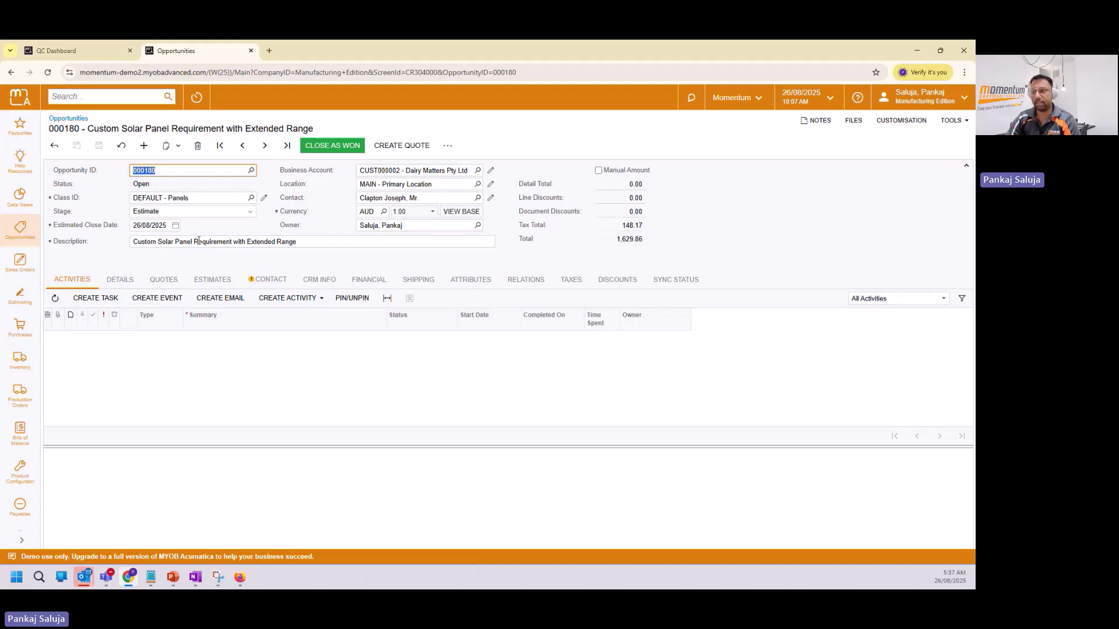
Check estimate PREST000041's total cost in Quick Estimate on the Estimates tab, then cancel without changes.
left_click(213, 280)
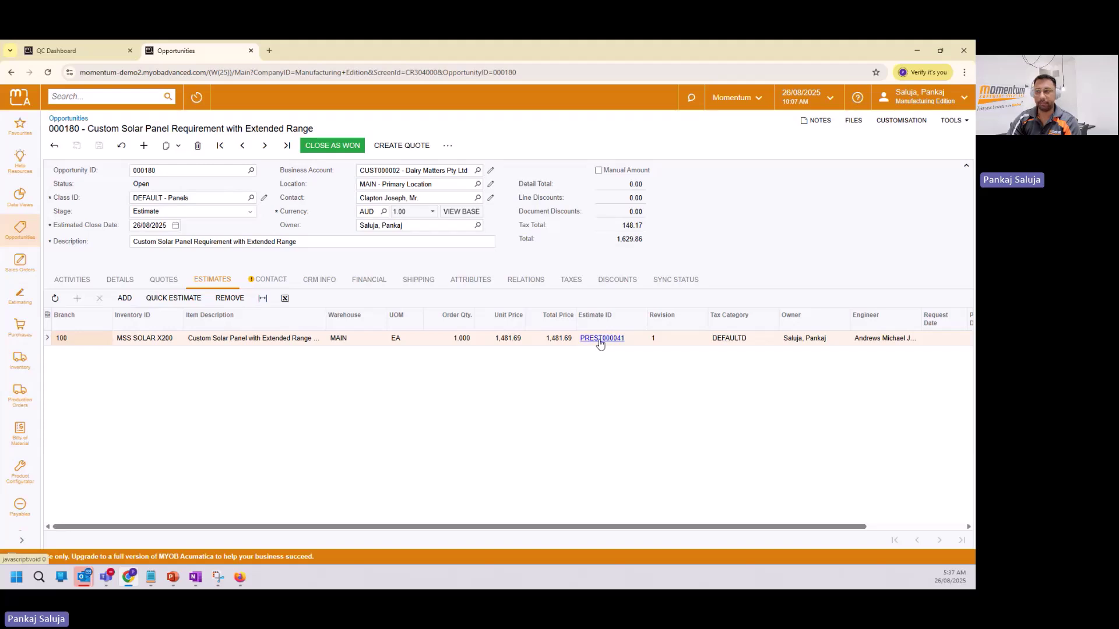
left_click(174, 300)
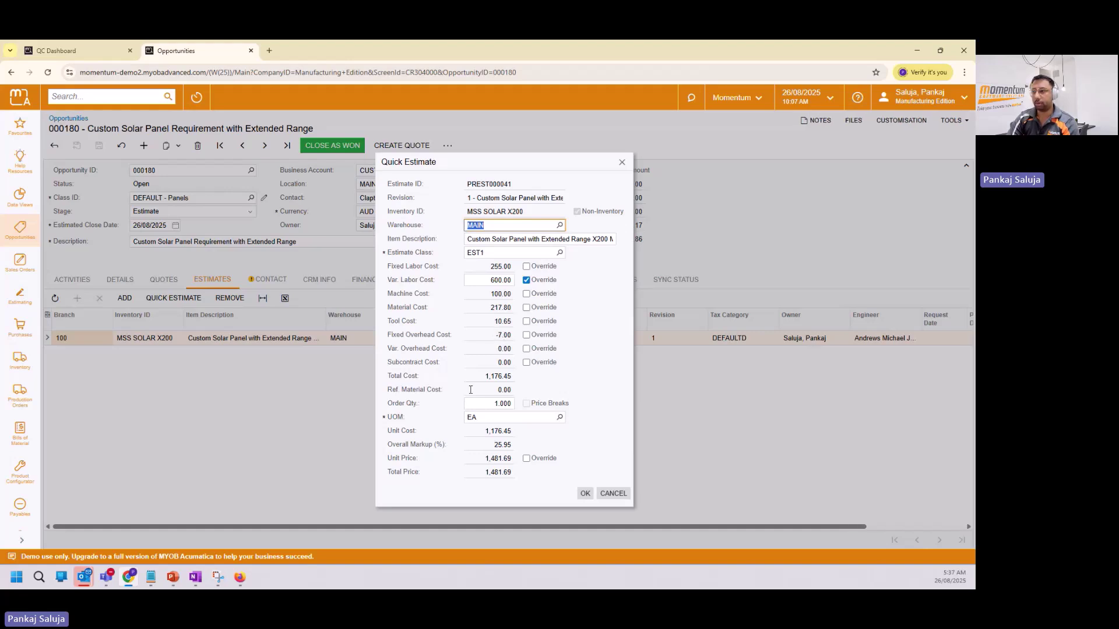
left_click(488, 376)
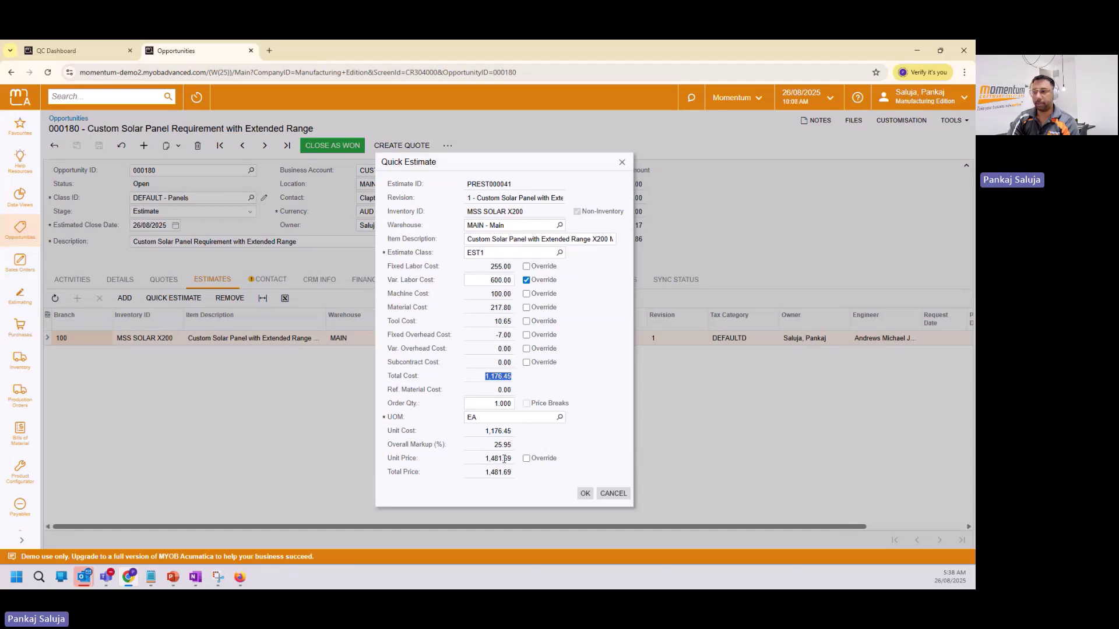
left_click(613, 495)
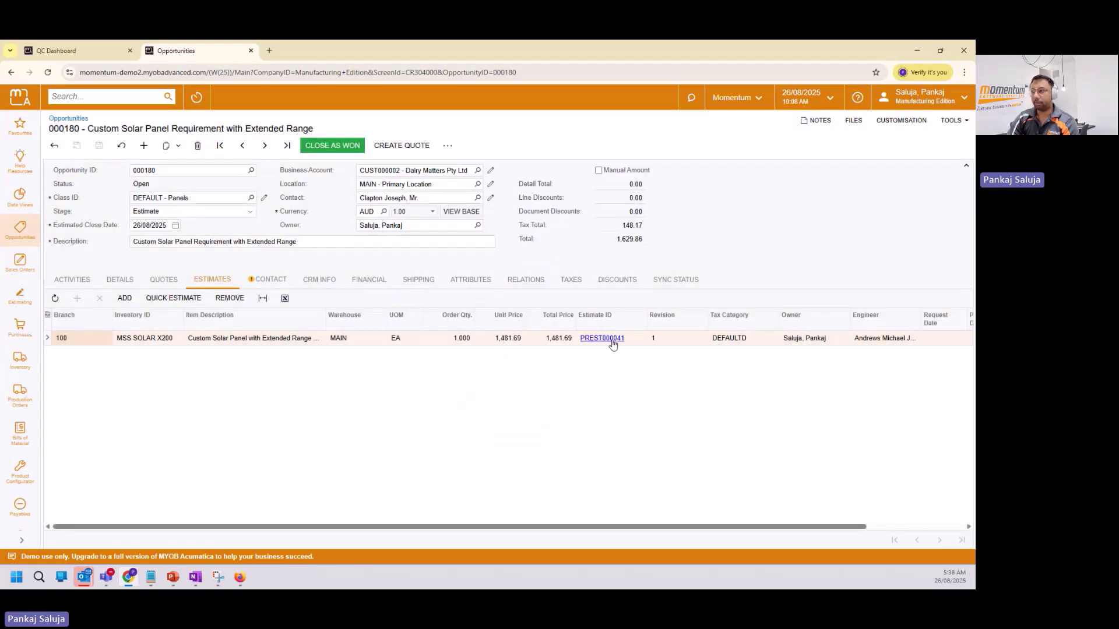
Open estimate PREST000041, review its References, Image, Description and Totals tabs, then close it.
left_click(619, 342)
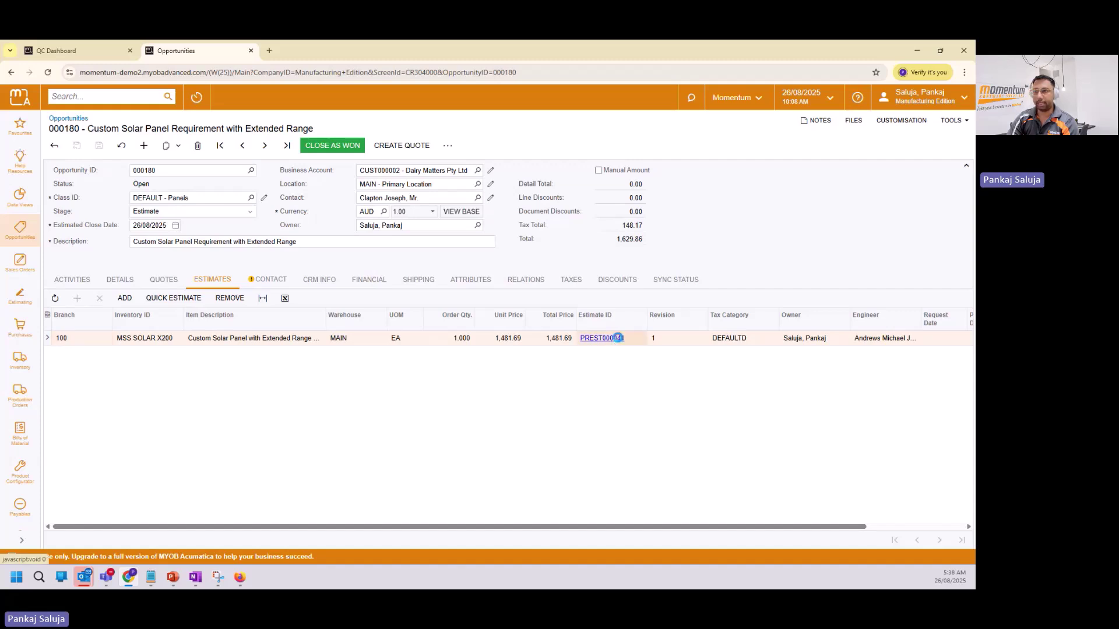
left_click(619, 342)
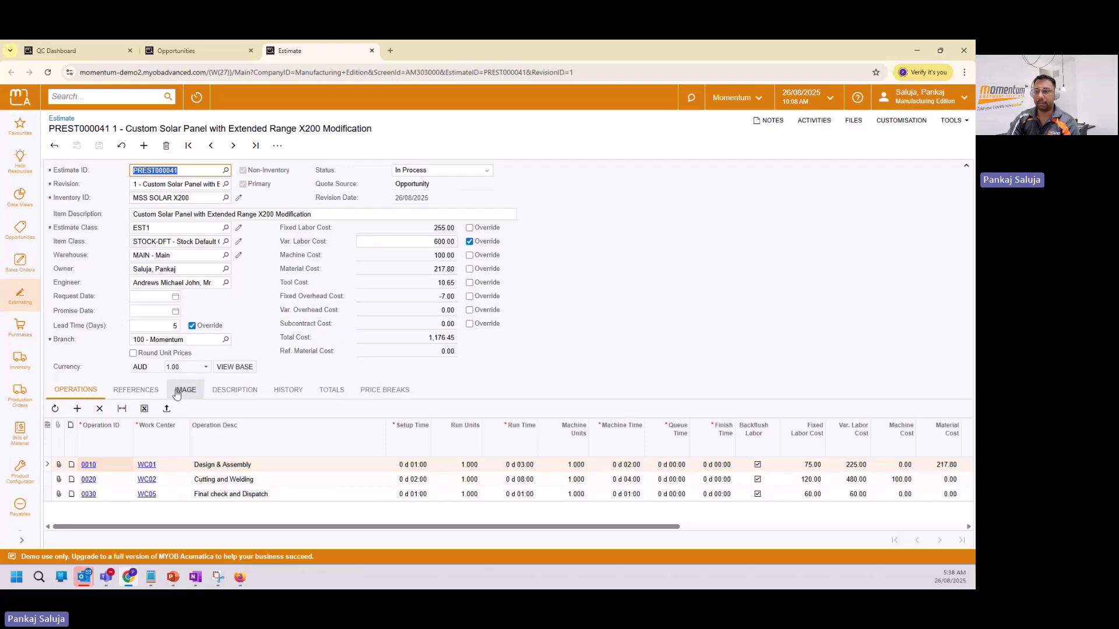
left_click(151, 393)
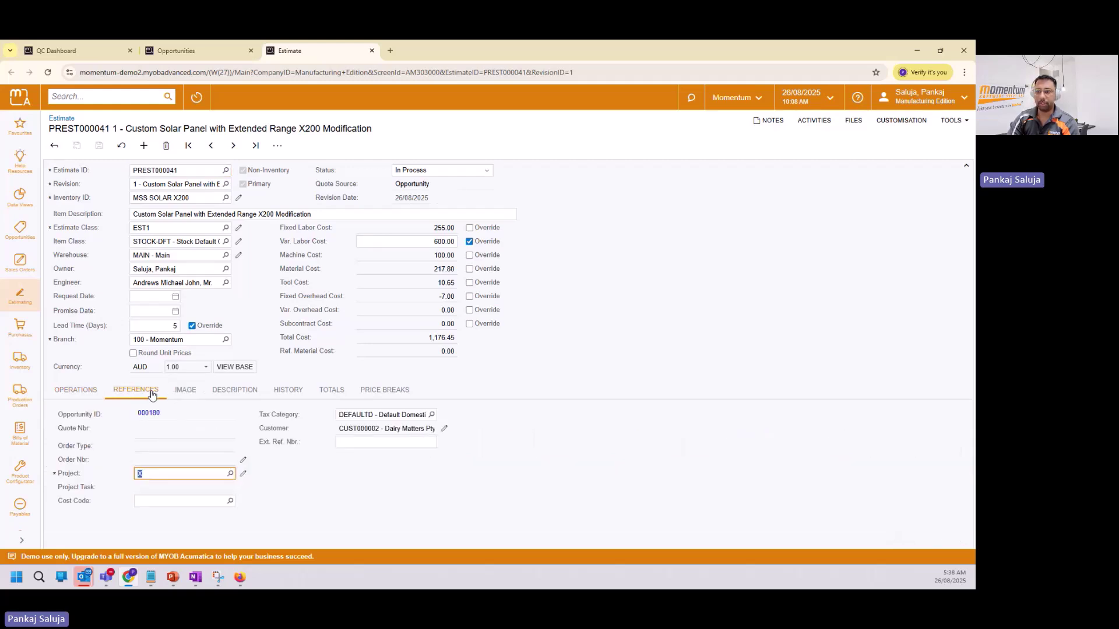
left_click(186, 394)
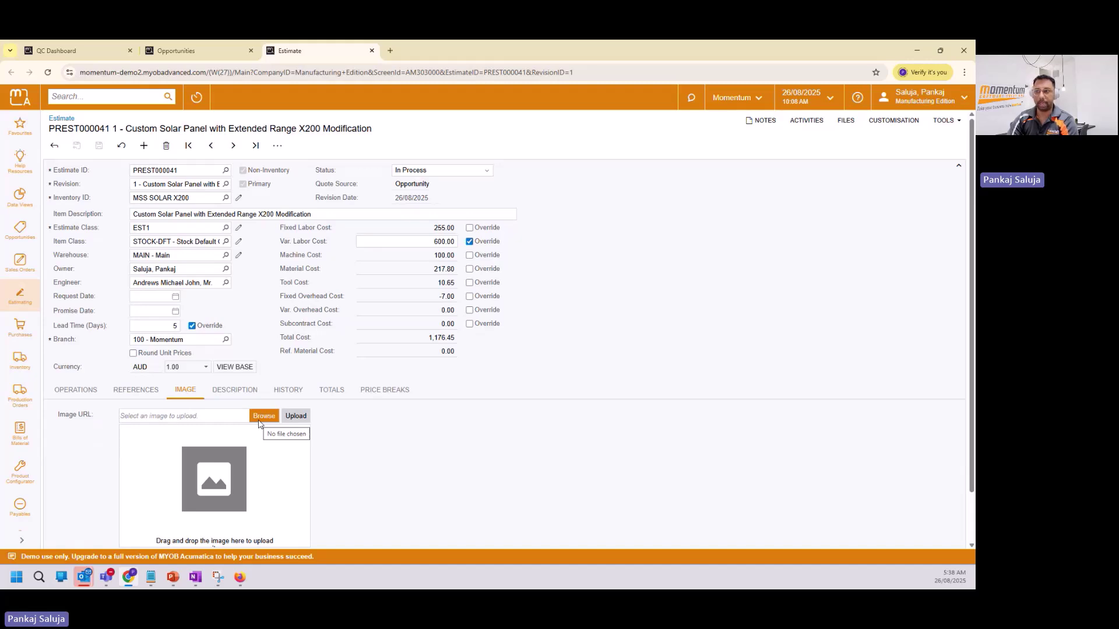
left_click(234, 390)
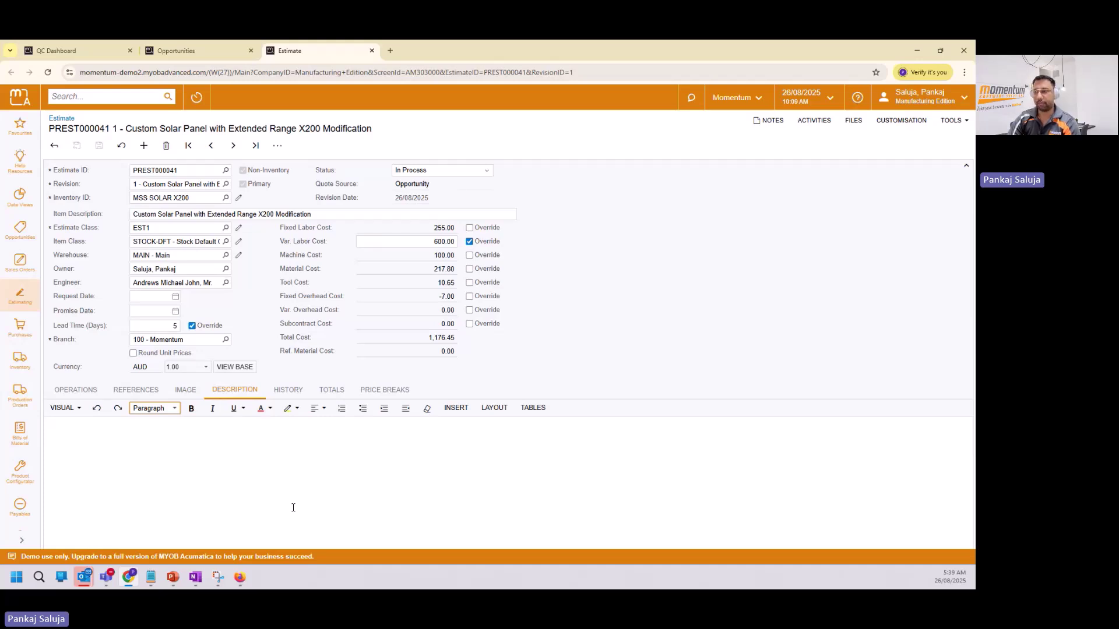
left_click(332, 392)
scroll(166, 475, "down", 1)
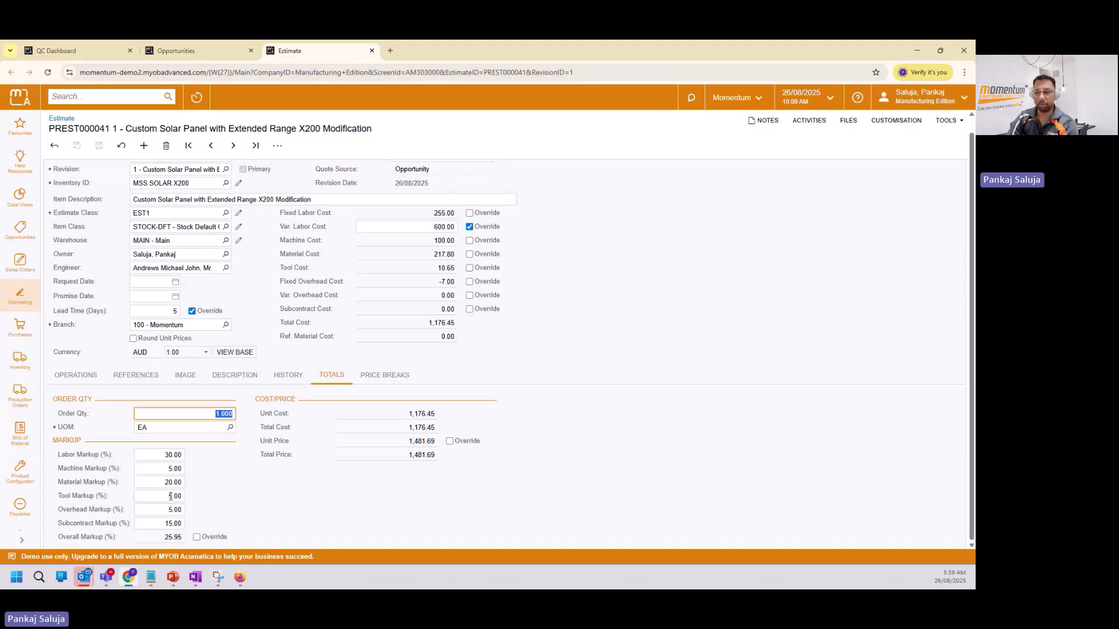
scroll(170, 496, "up", 1)
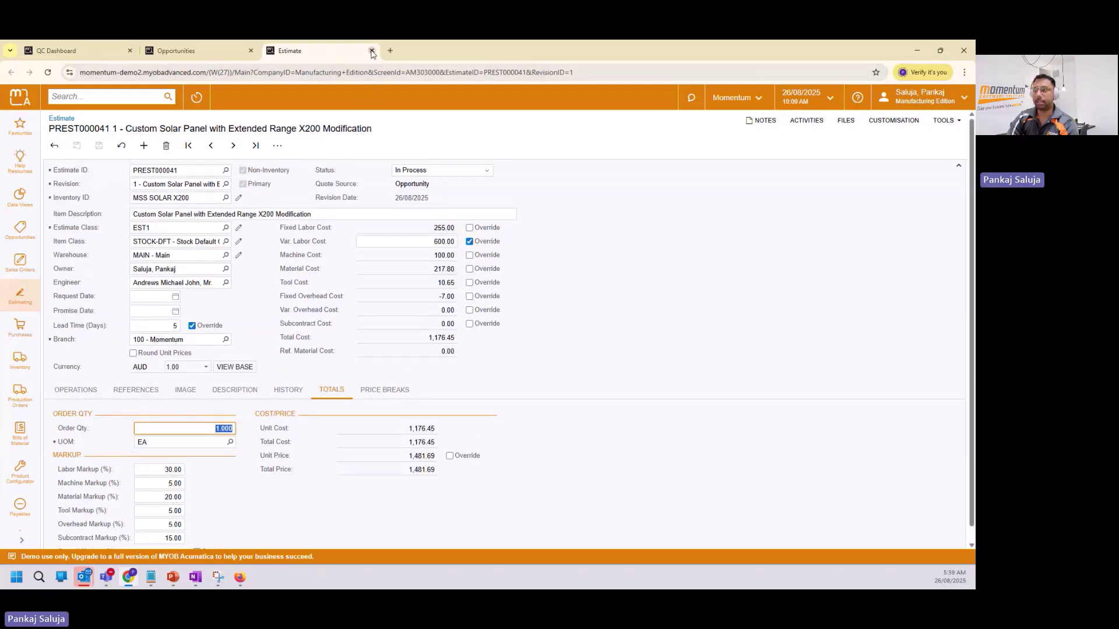
left_click(372, 50)
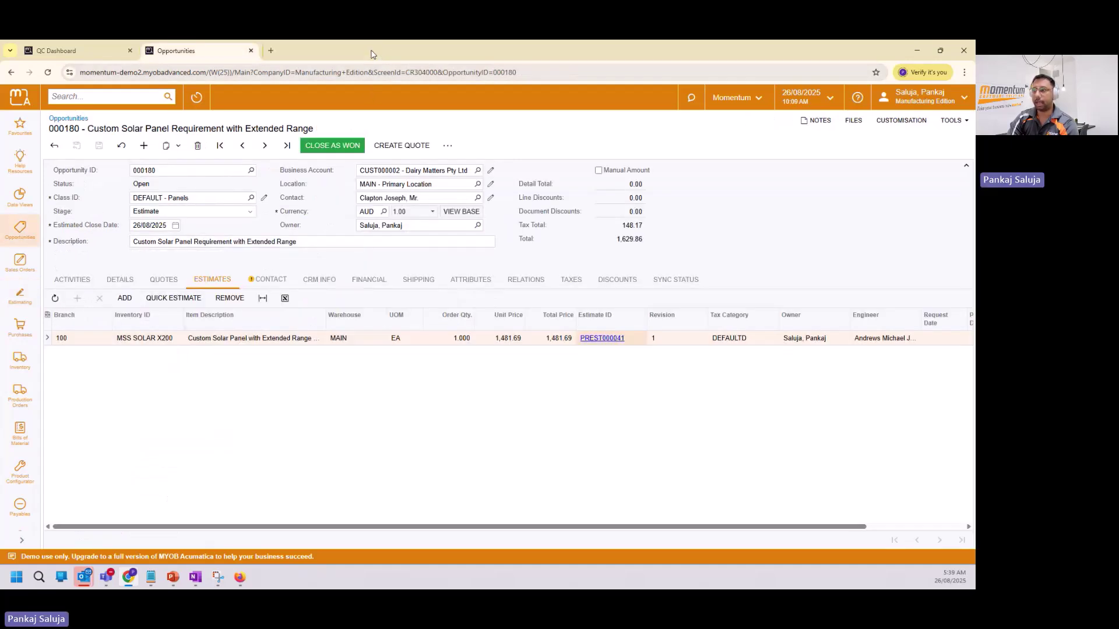
Create sales quote Q000065 and override estimate PREST000041's machine cost to 80.
left_click(401, 147)
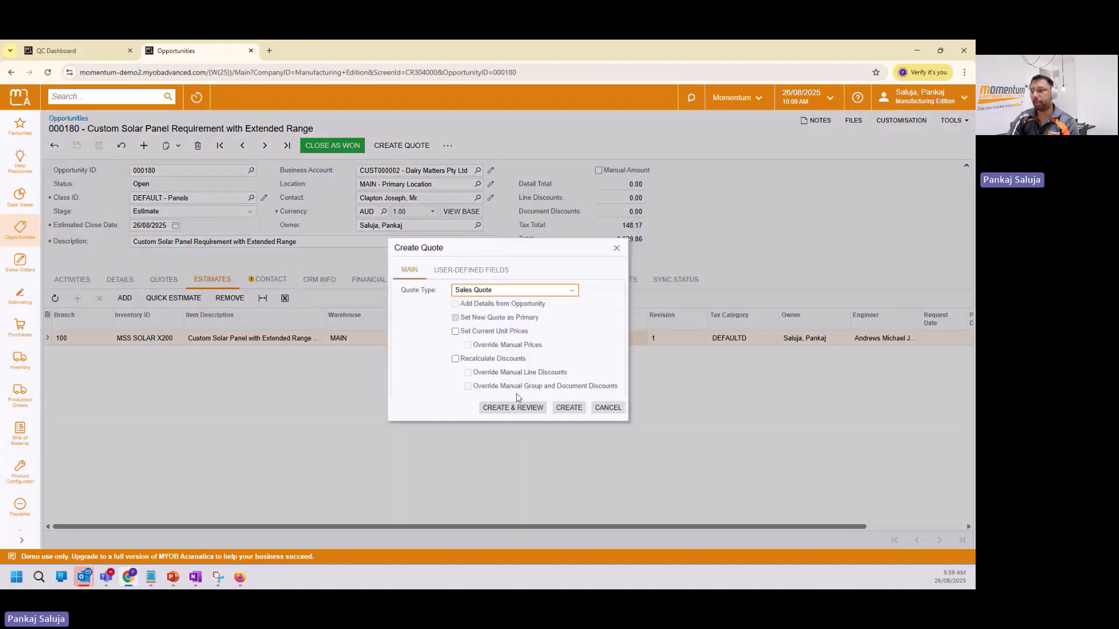
left_click(520, 411)
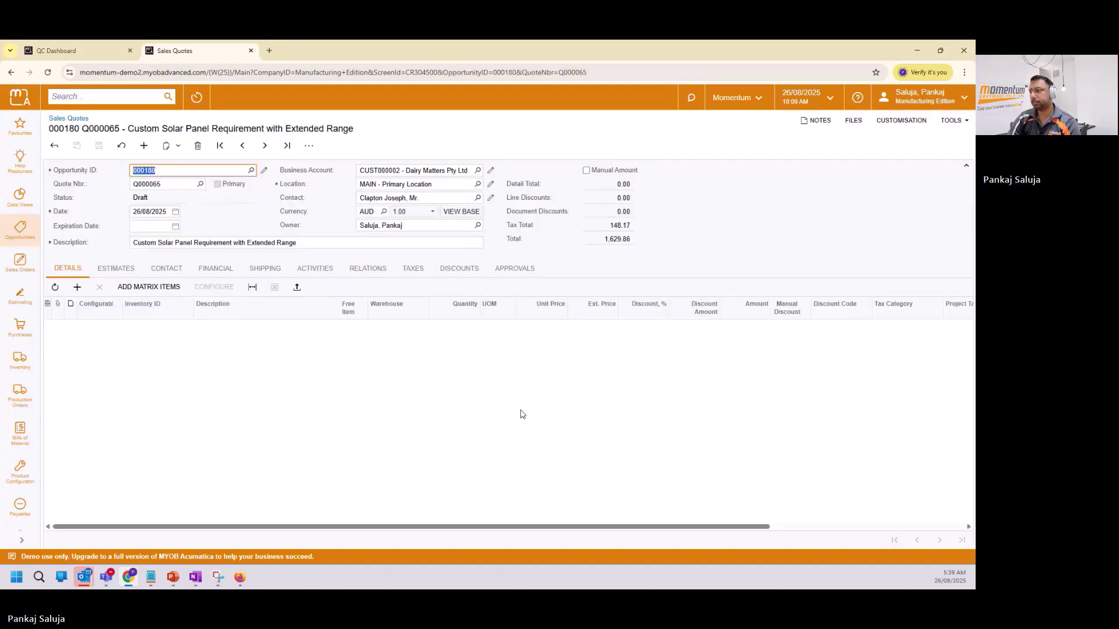
left_click(116, 268)
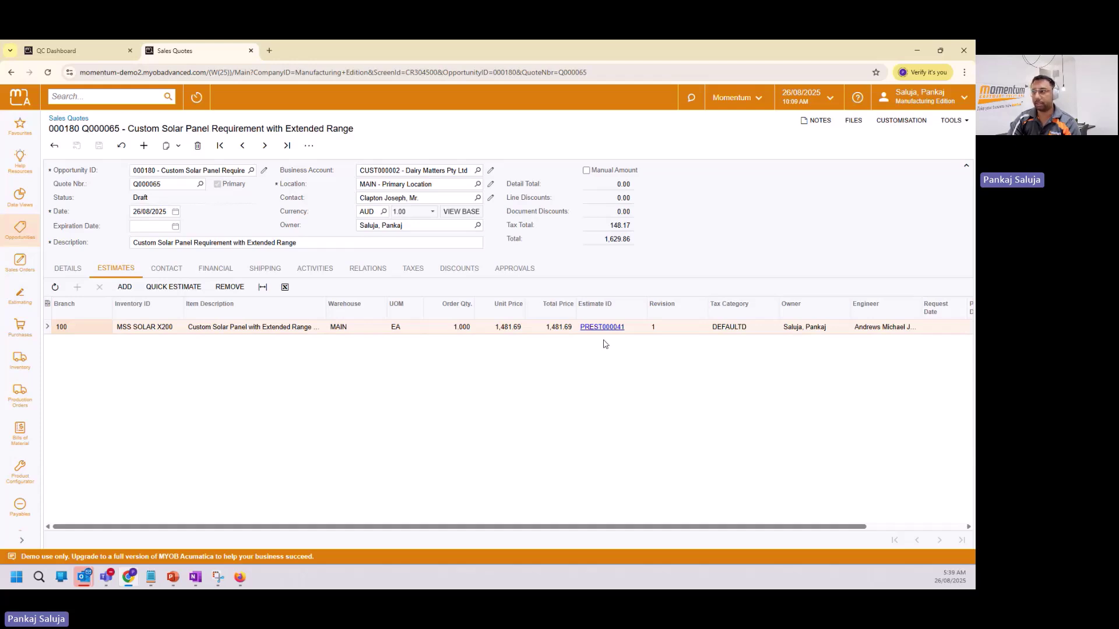
left_click(174, 287)
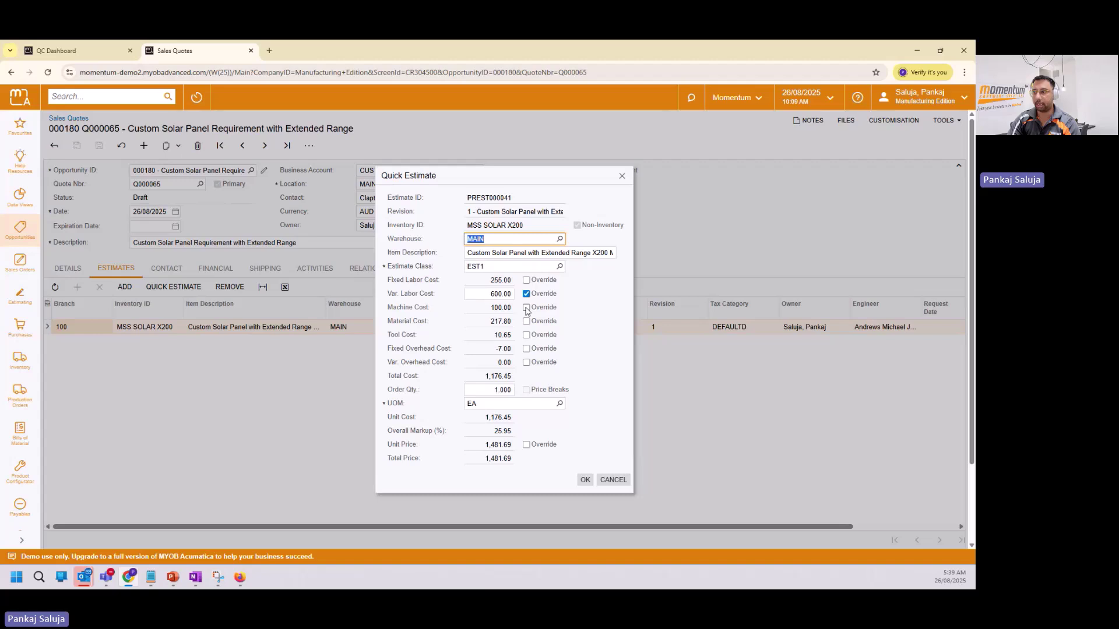
left_click(527, 307)
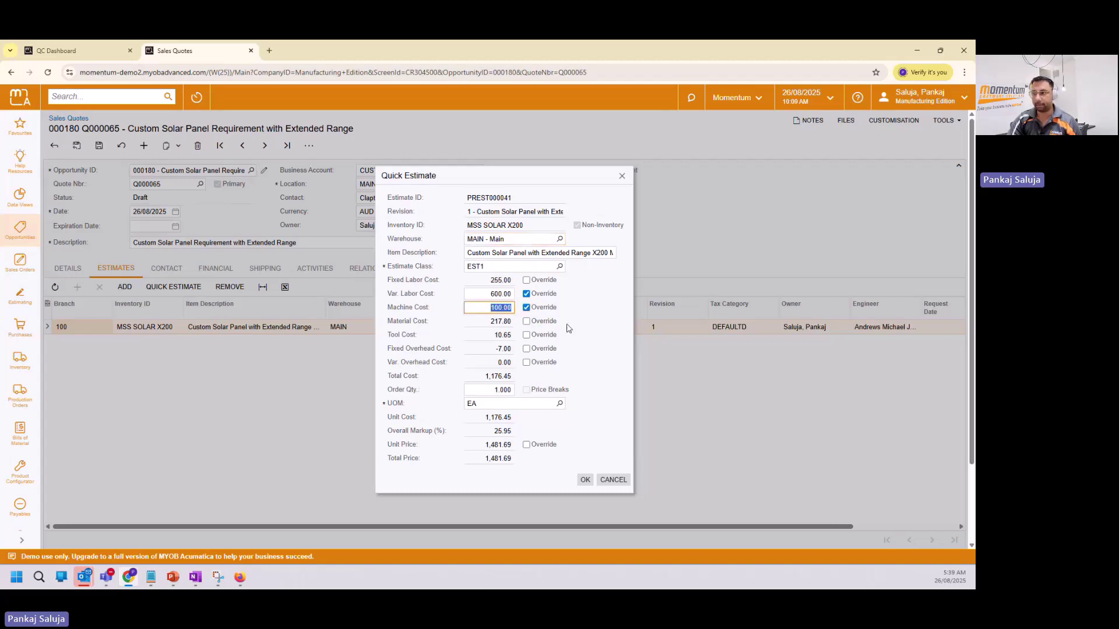
type("80")
left_click(585, 480)
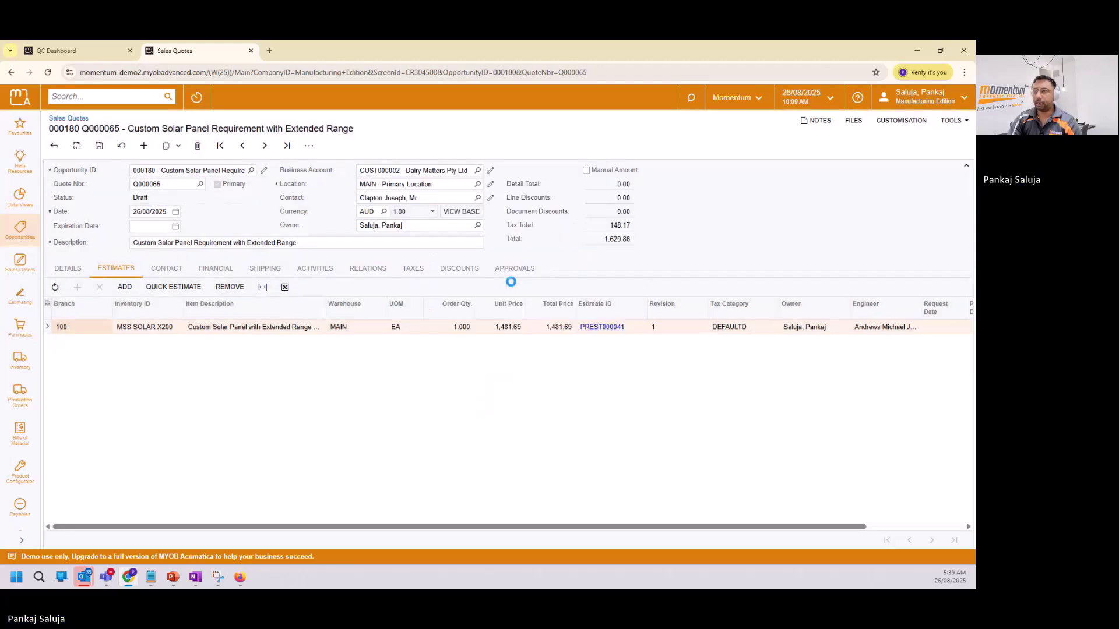
Mark Q000065 accepted, attempt conversion to a sales order, dismiss the error, and open PREST000041.
left_click(309, 146)
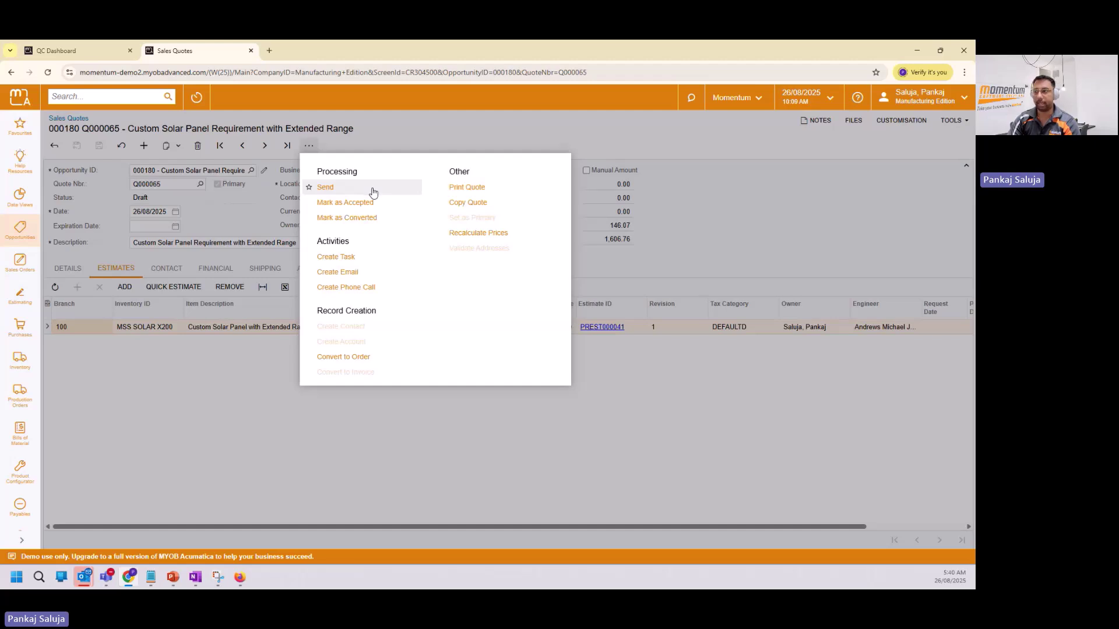
left_click(369, 203)
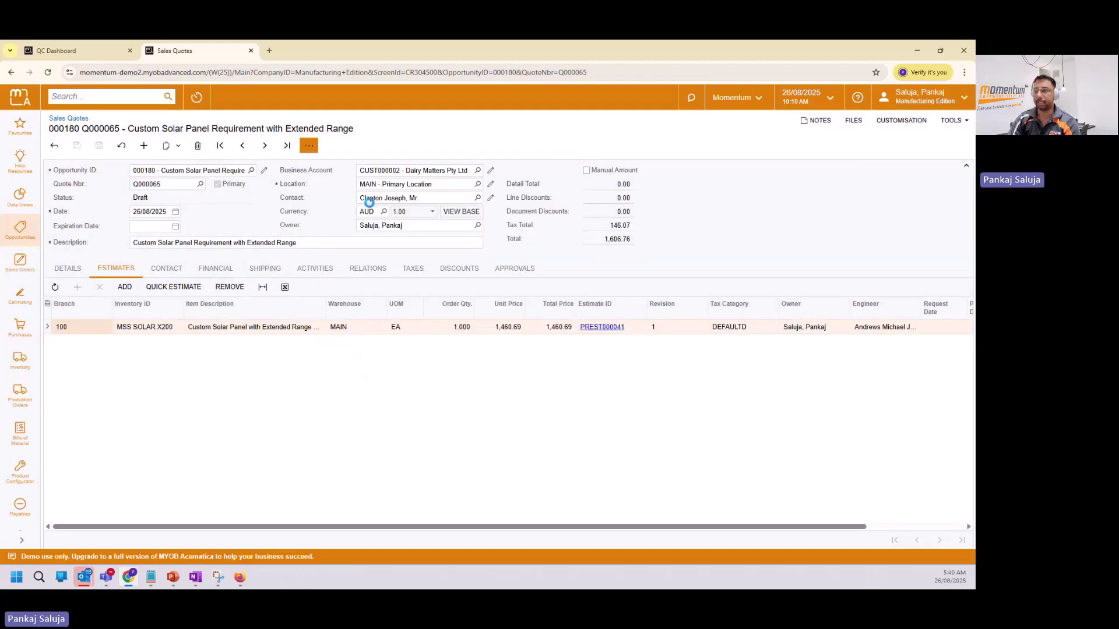
left_click(309, 145)
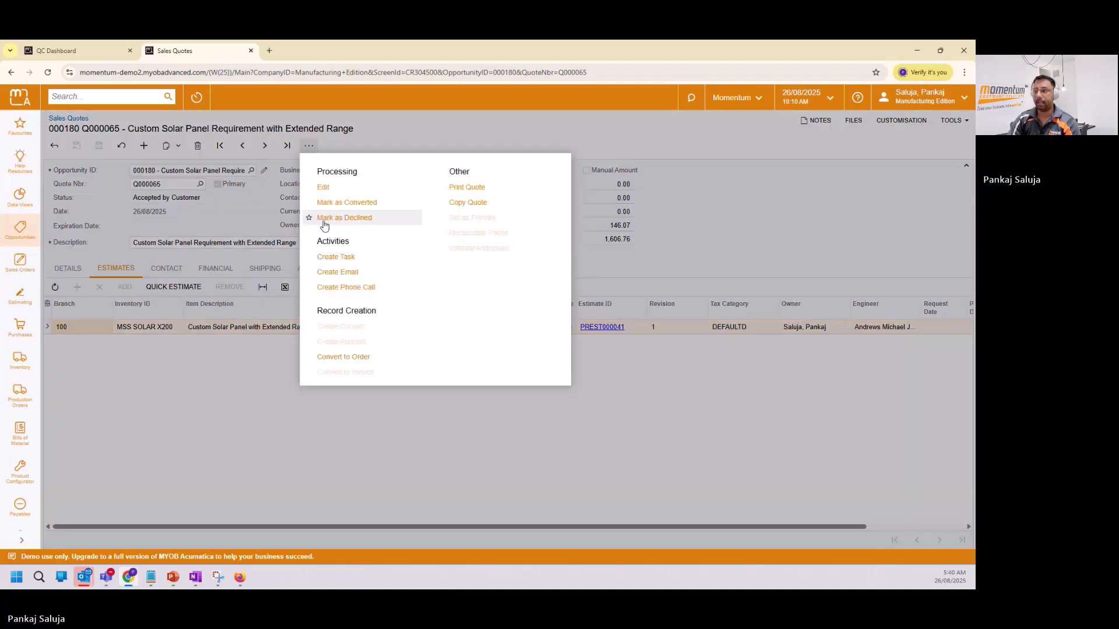
left_click(356, 361)
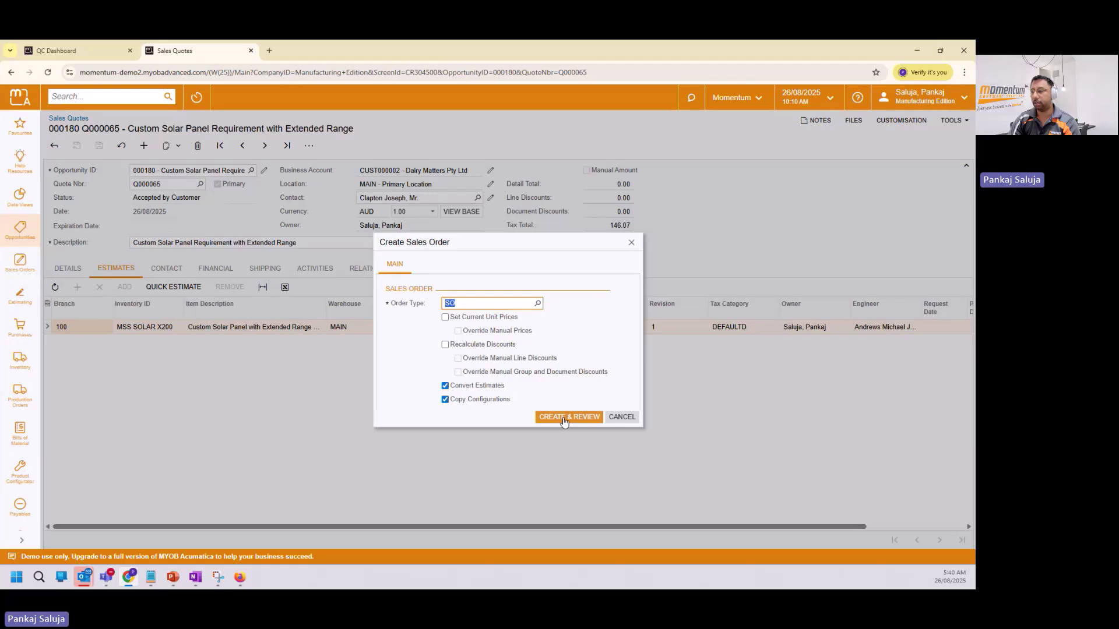
left_click(565, 419)
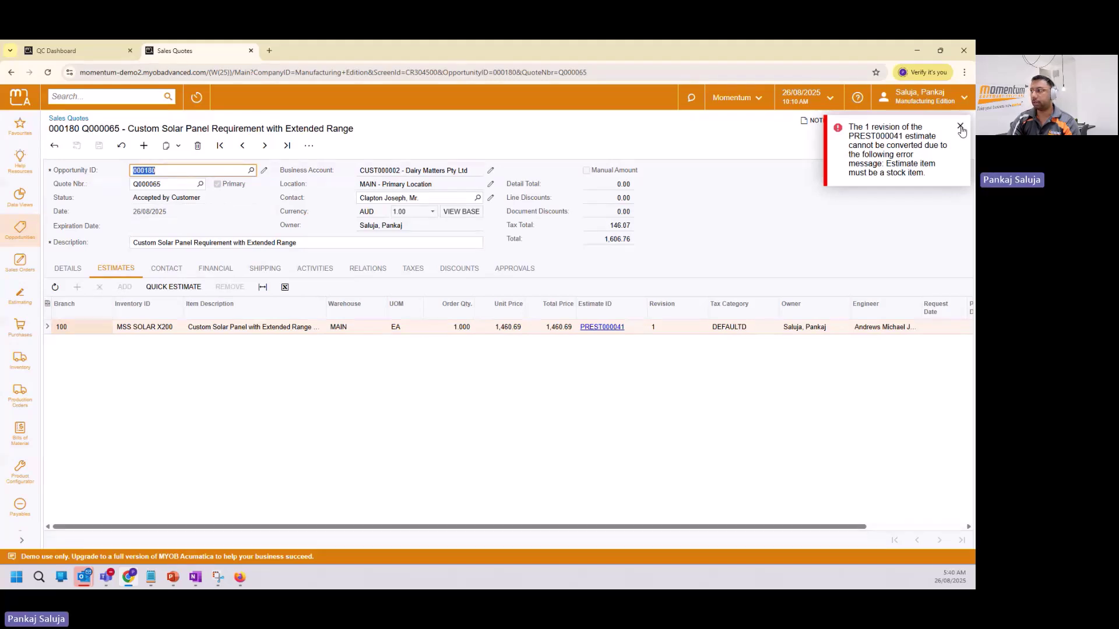
left_click(960, 127)
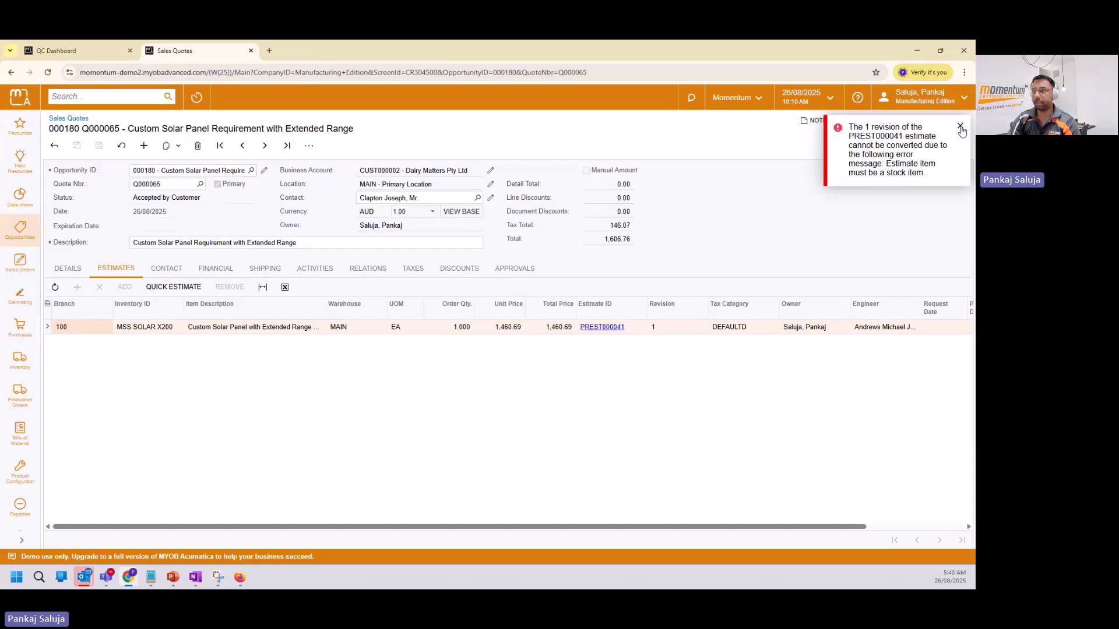
left_click(613, 329)
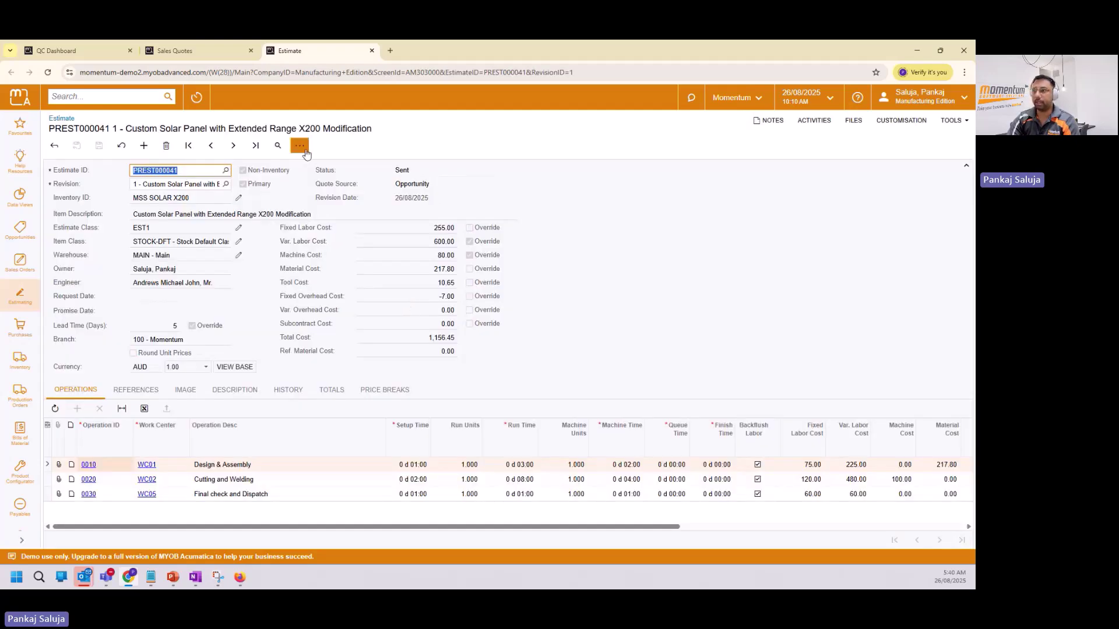
Create the MSS SOLAR X200 inventory item from estimate PREST000041 via Create Inventory Items.
left_click(300, 145)
left_click(357, 219)
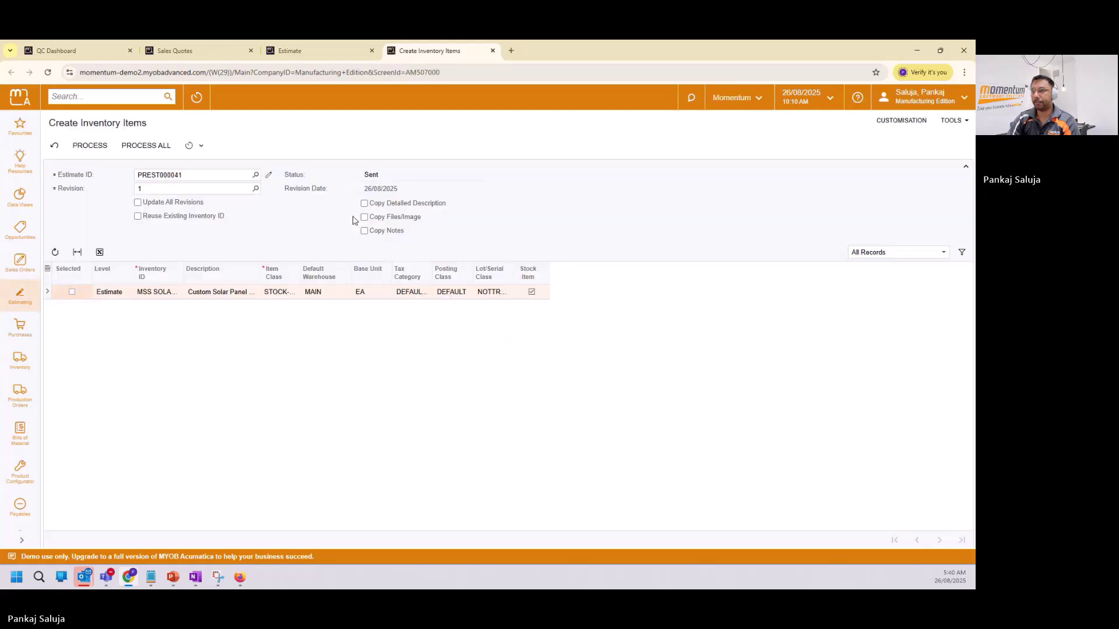
left_click(71, 291)
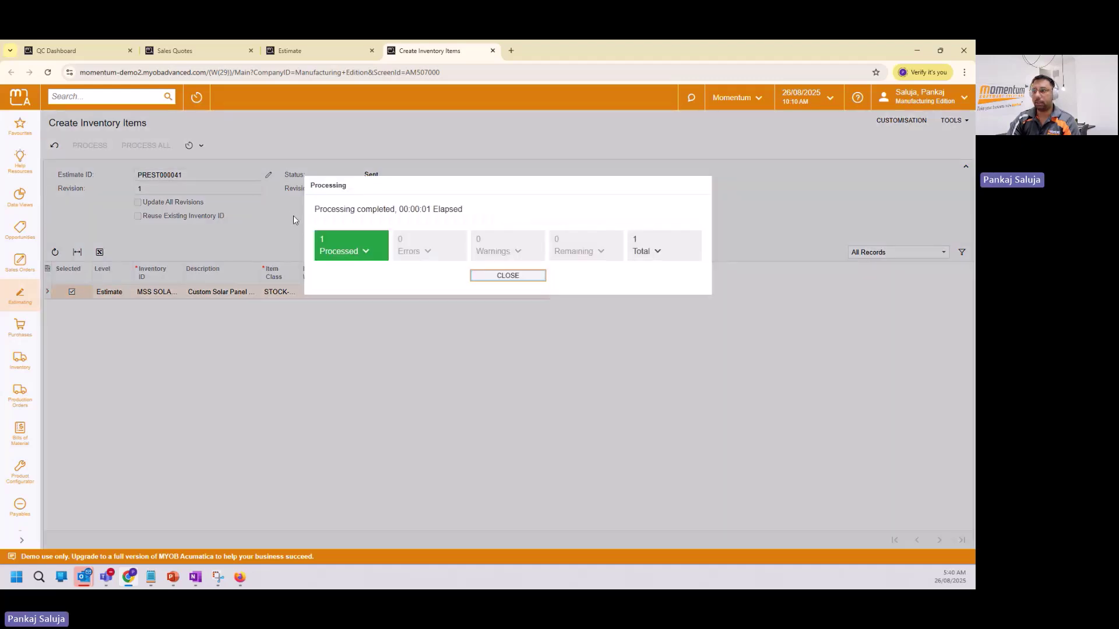
left_click(497, 276)
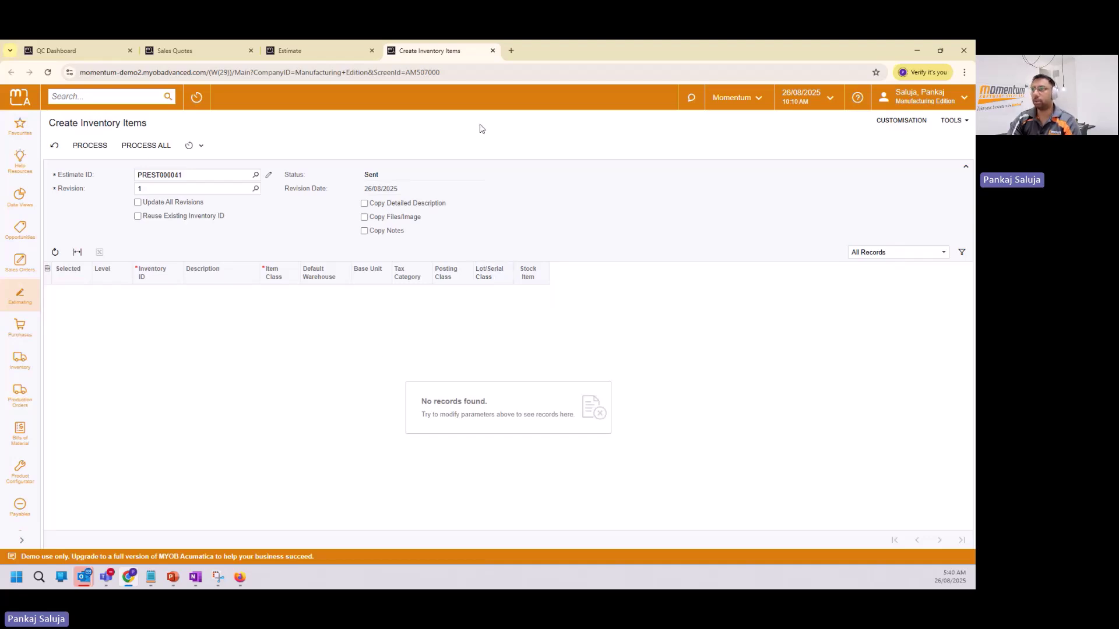
left_click(492, 51)
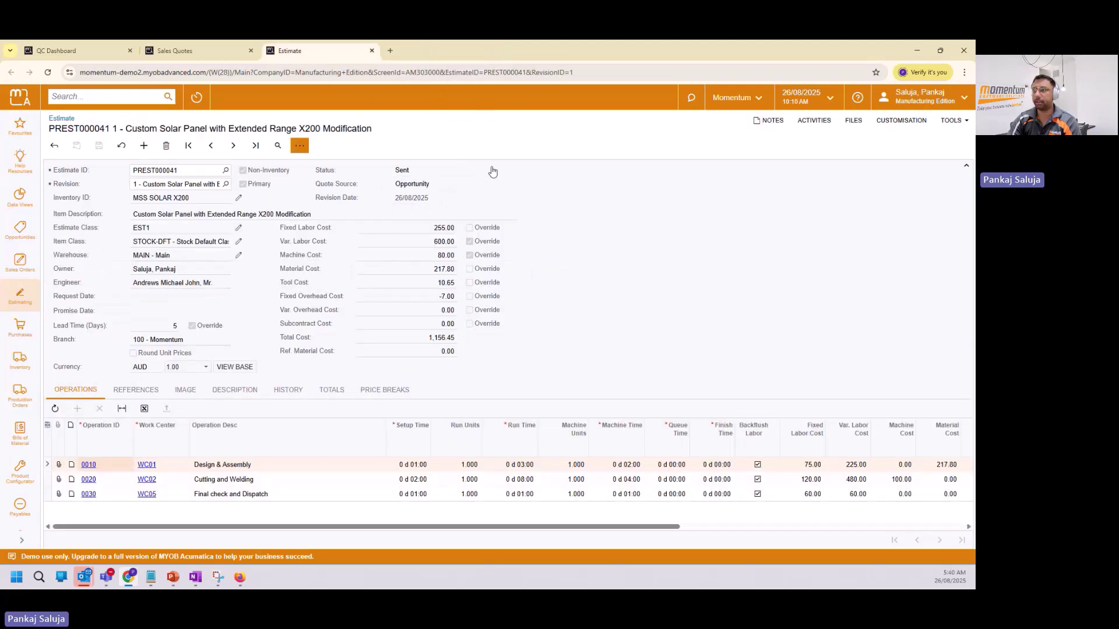
Convert quote Q000065 to an SO-type sales order for Dairy Matters Pty Ltd and review it.
left_click(232, 54)
left_click(309, 145)
left_click(344, 358)
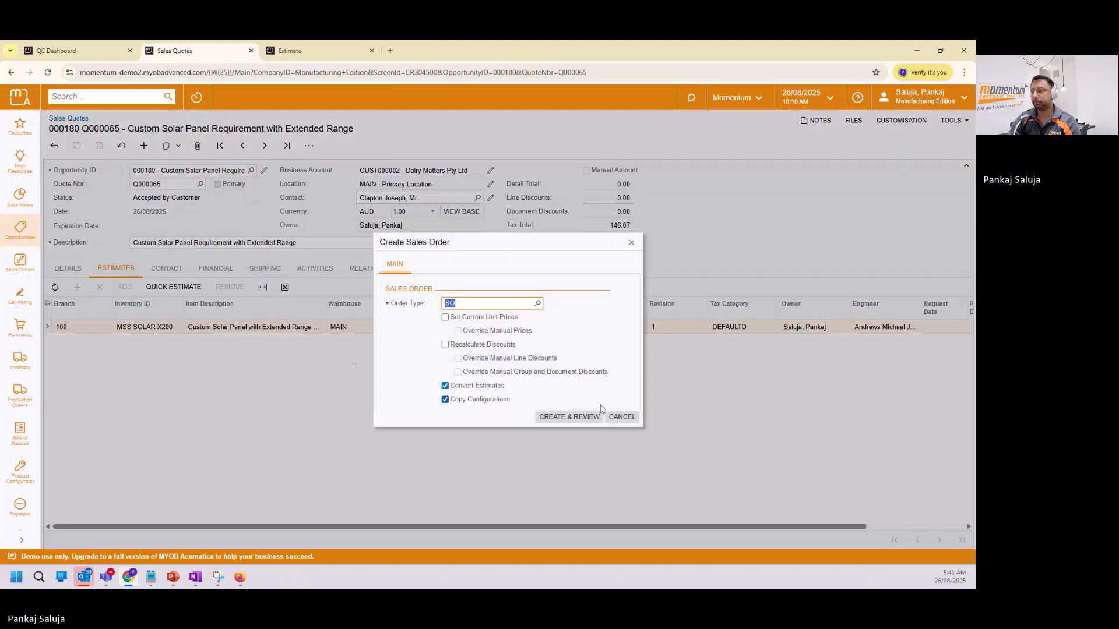
left_click(565, 414)
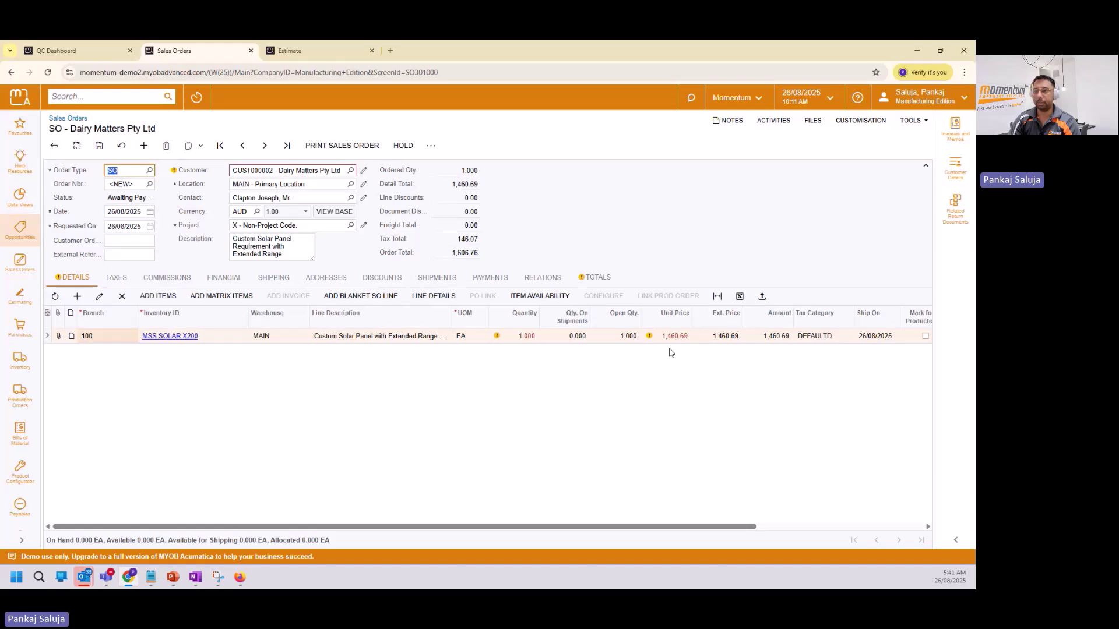
mouse_move(673, 340)
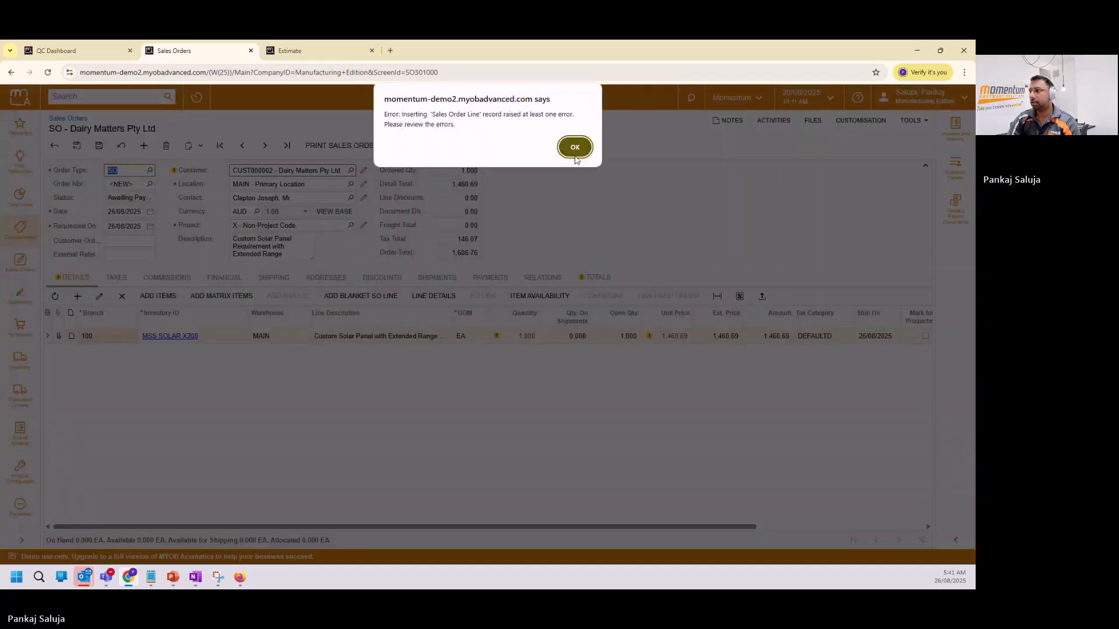
Mark the MSS SOLAR X200 line for production, fill in its subaccount, and save the order.
left_click(574, 145)
left_click(925, 336)
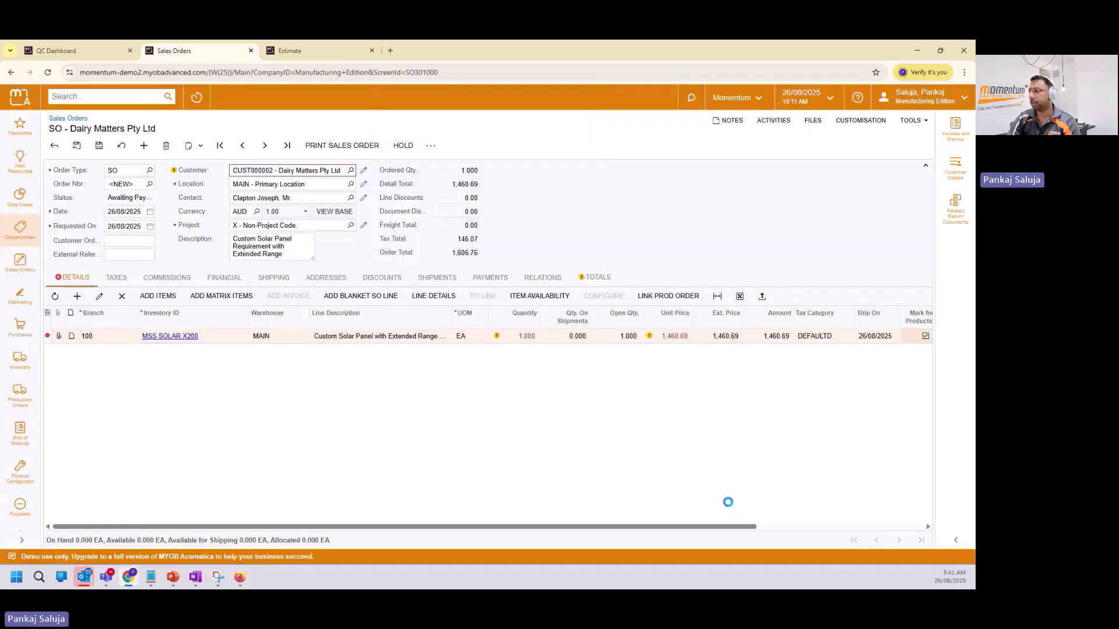
left_click_drag(699, 529, 866, 530)
left_click(888, 336)
type("0000000000000")
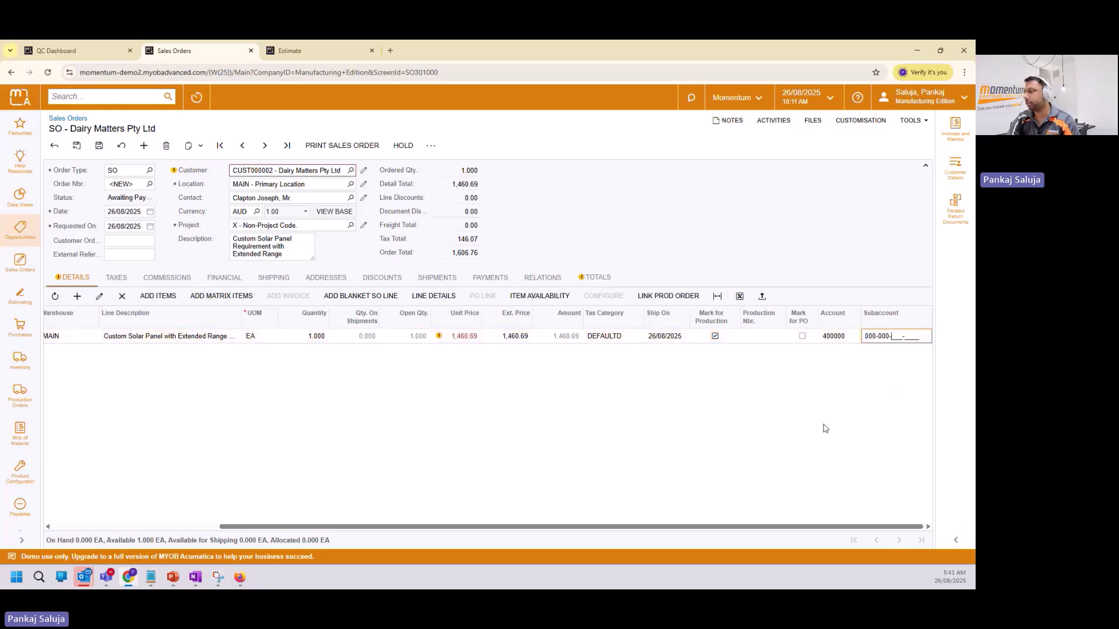
left_click(98, 145)
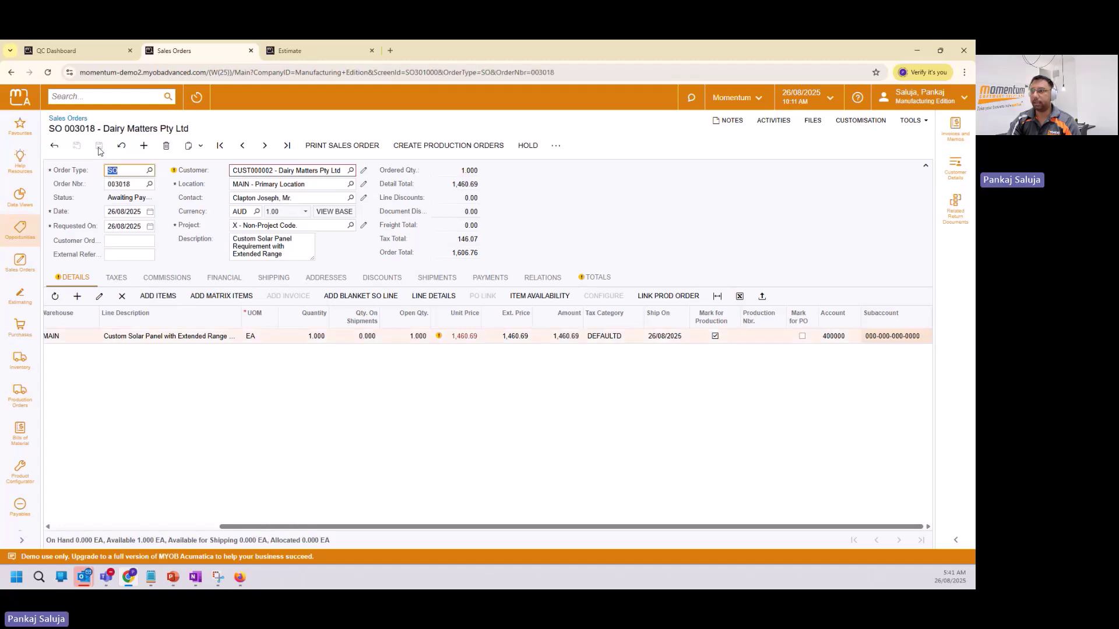
Create the production order for the MSS SOLAR X200 line.
left_click(454, 148)
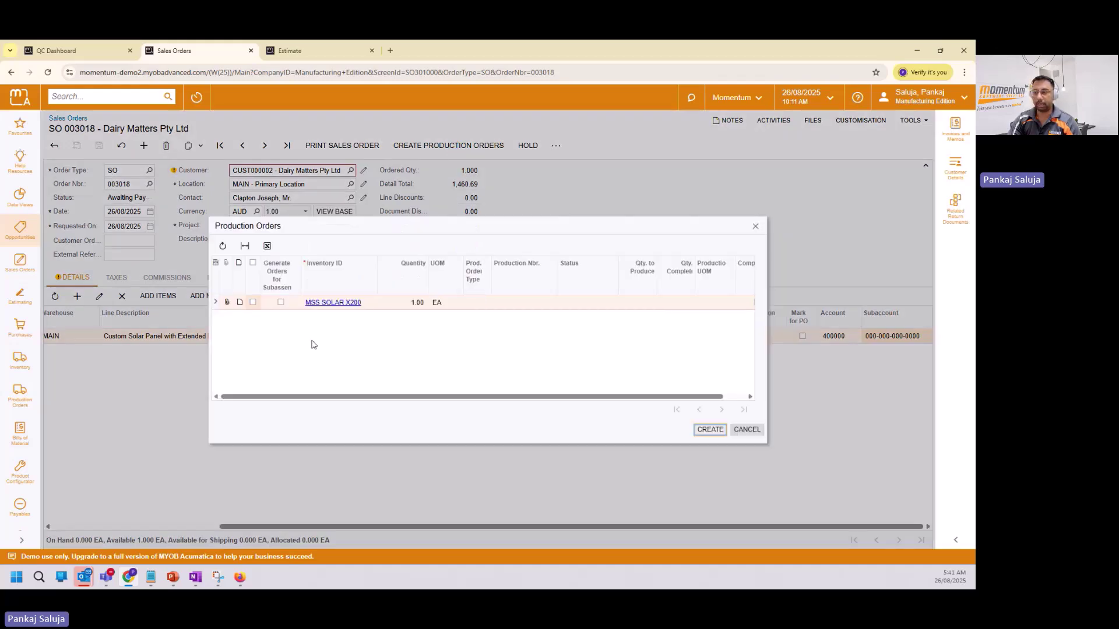
left_click(252, 303)
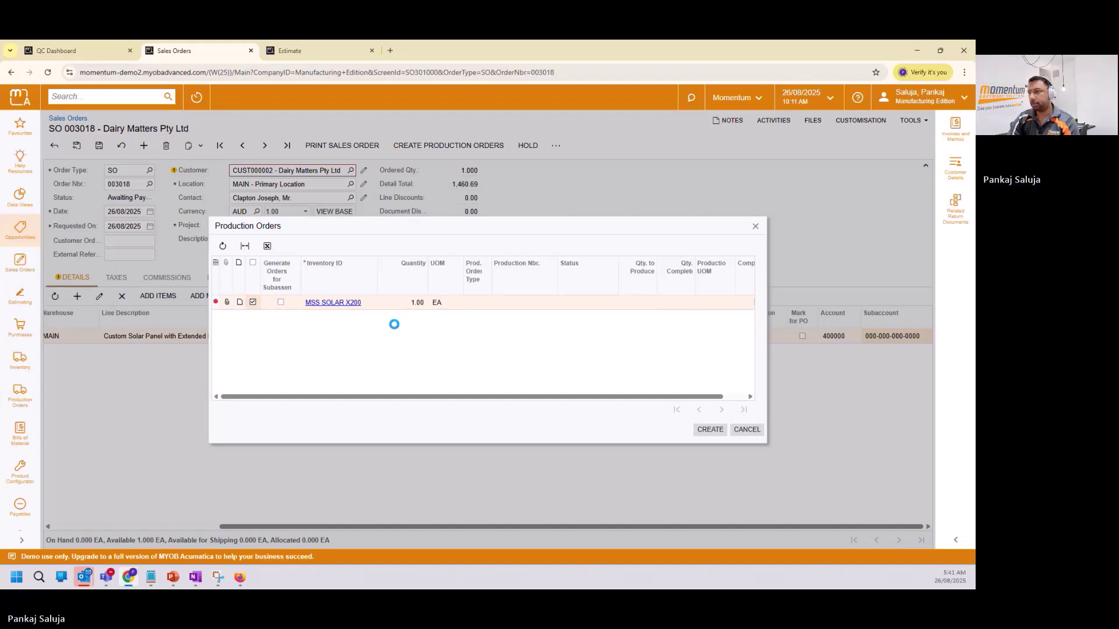
left_click(709, 431)
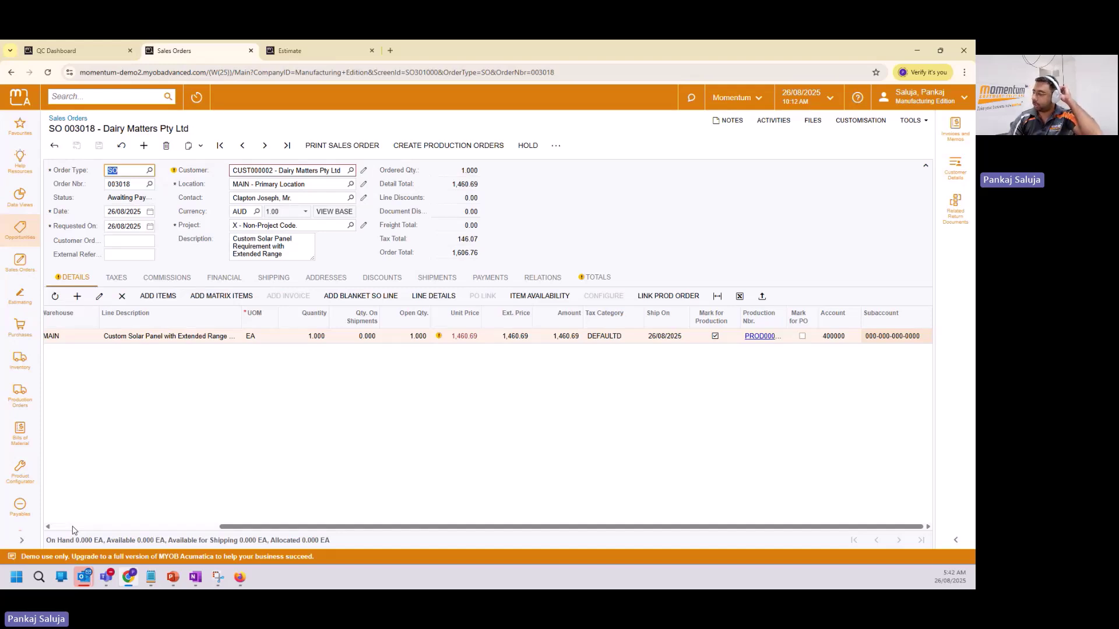
Close the estimate page, review the grid columns, and switch to the PowerPoint Estimating slide.
left_click(73, 527)
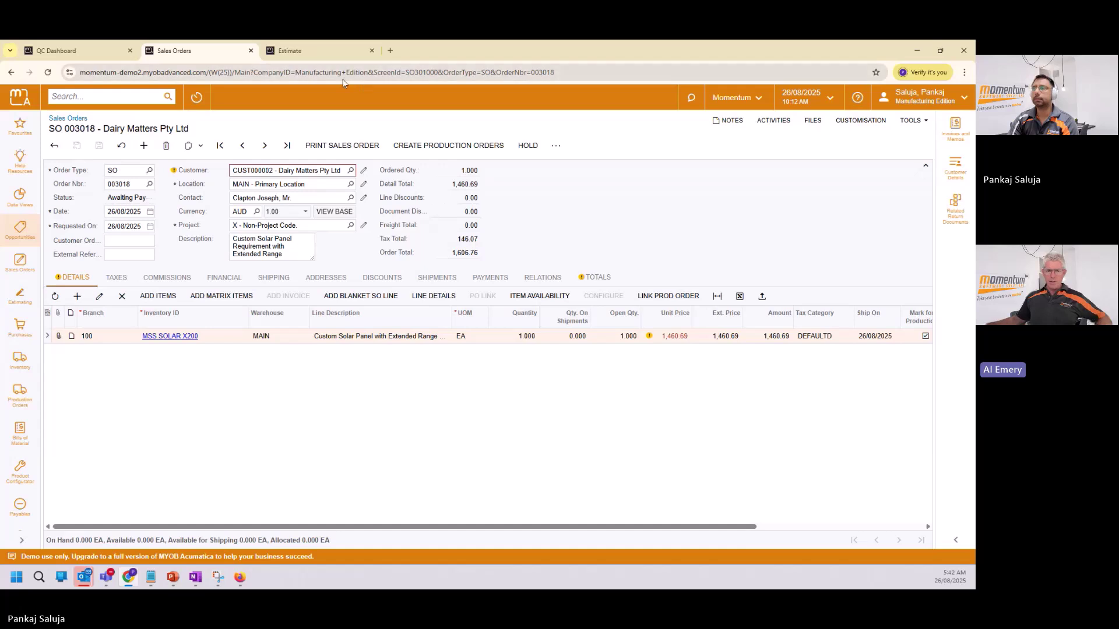
left_click(372, 51)
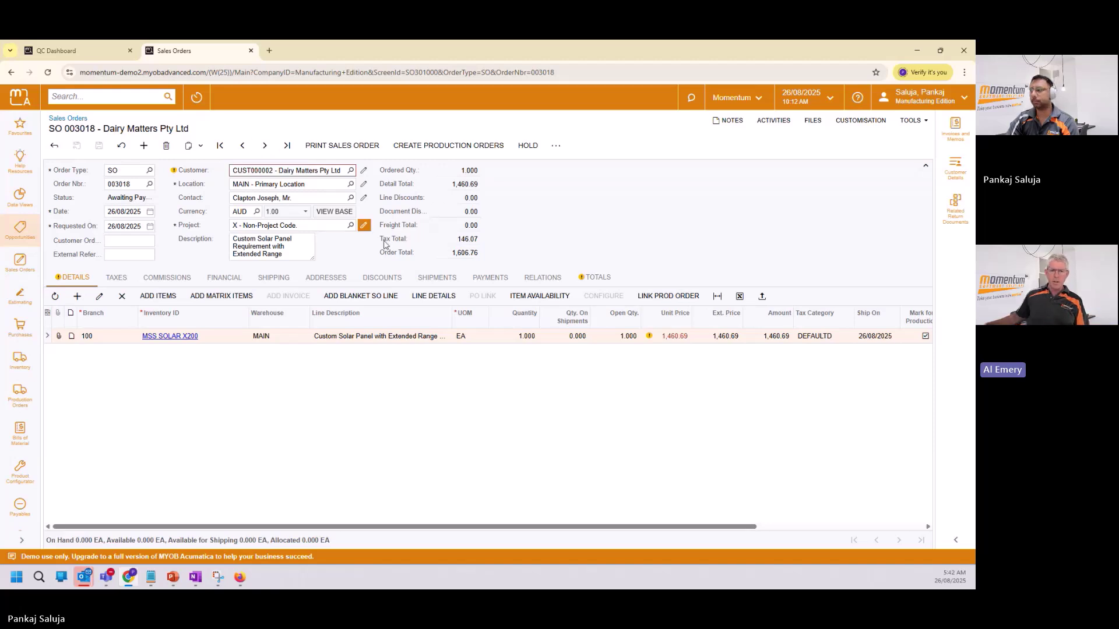
left_click_drag(645, 528, 797, 546)
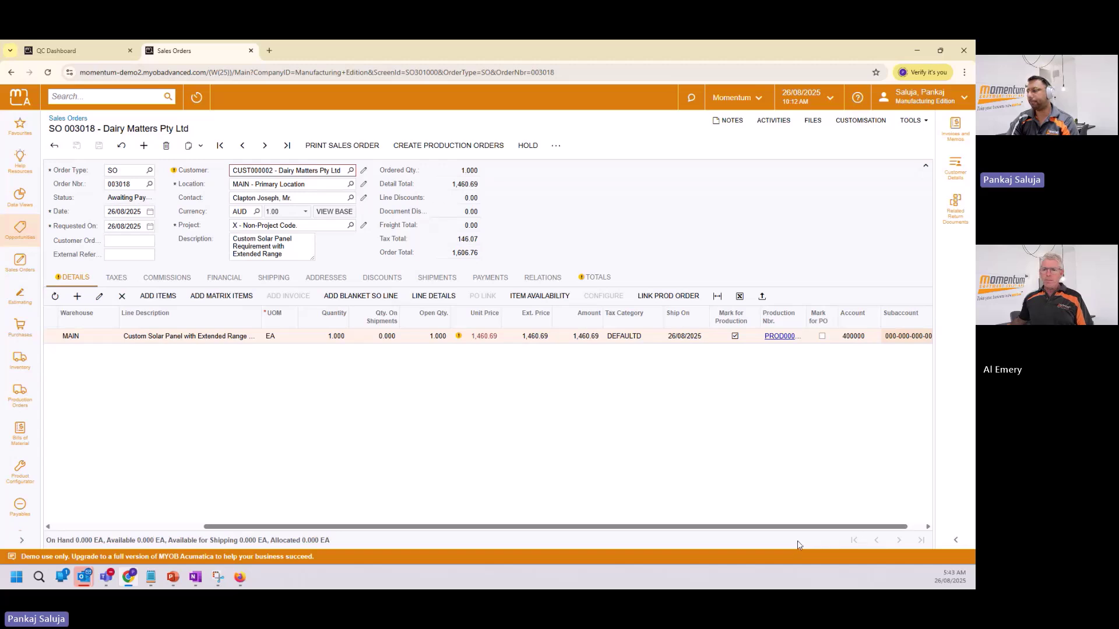
left_click_drag(802, 528, 650, 527)
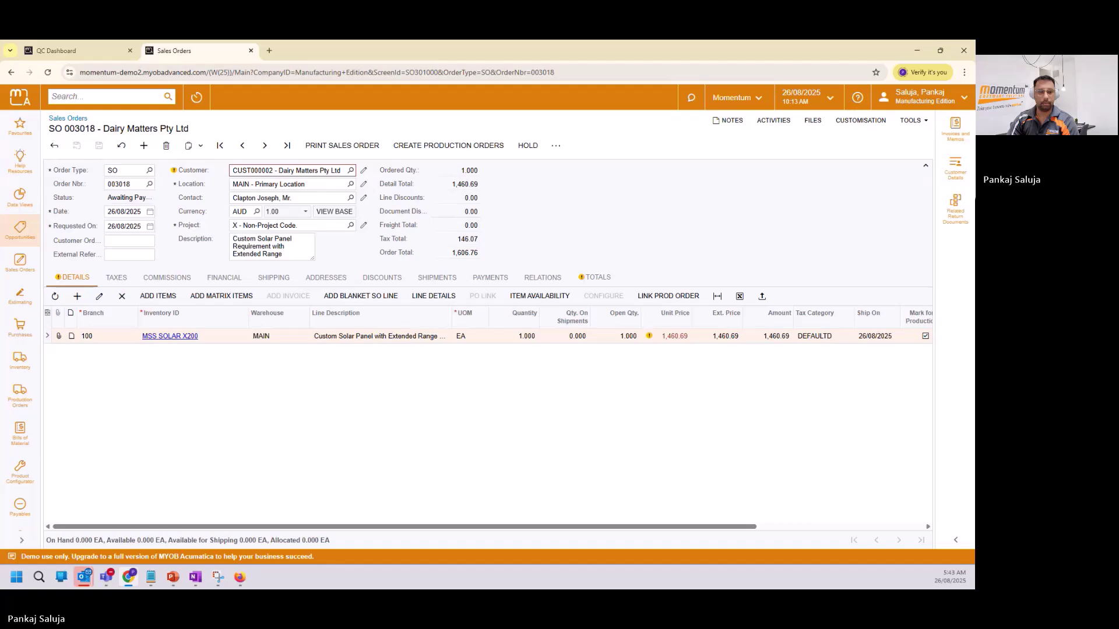
key("alt+Tab")
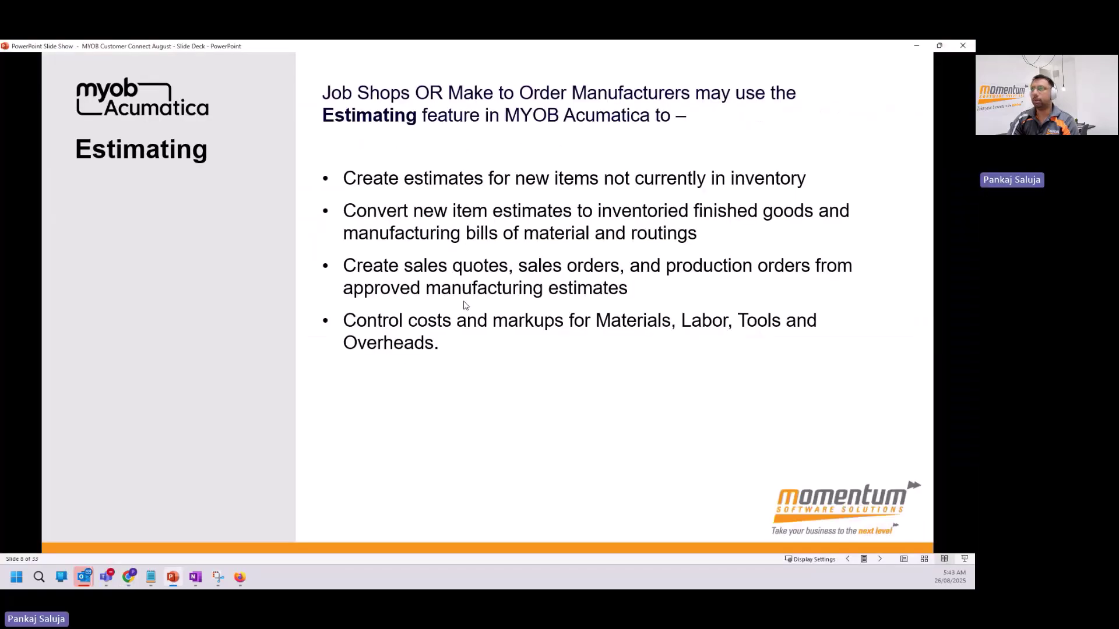
Advance to the Product Configurator slide, then return to sales order 003018 in the browser.
key("Right")
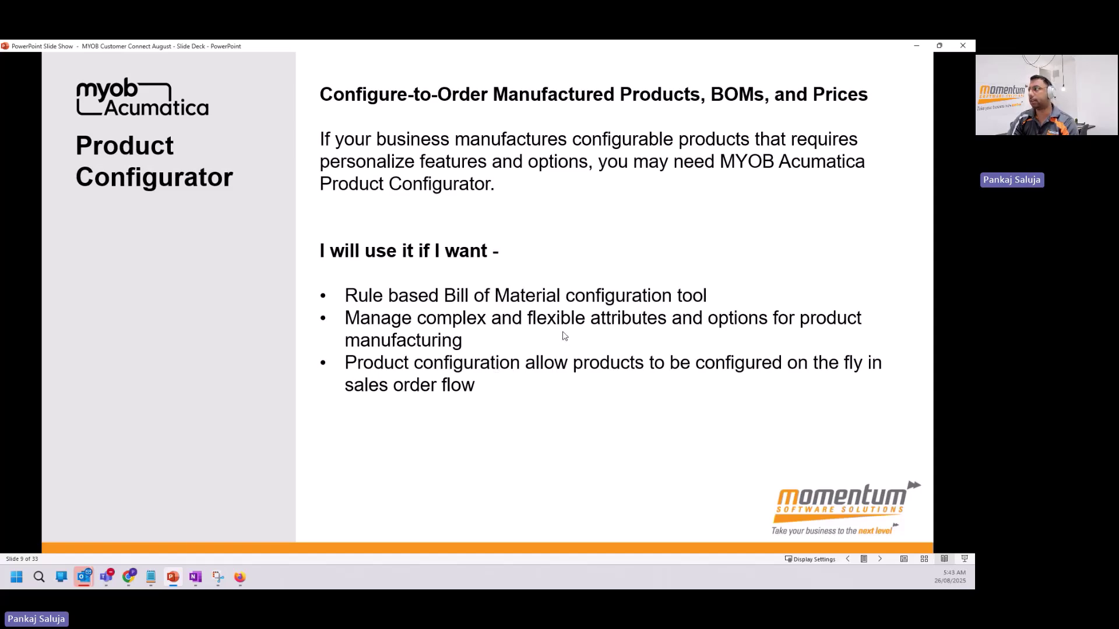
left_click(918, 47)
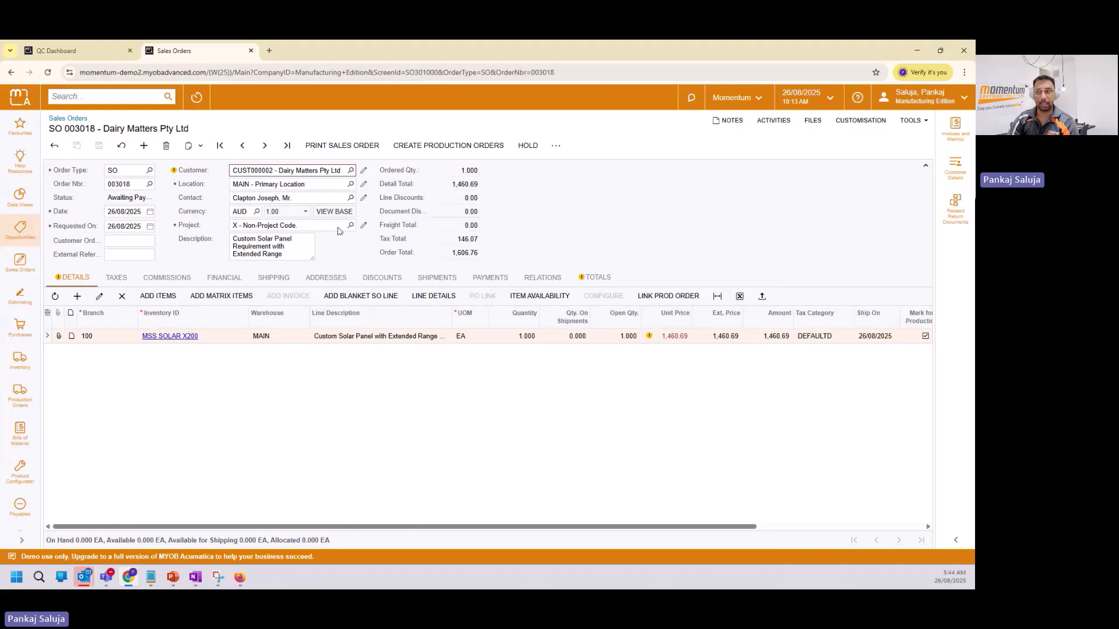
Go back to Opportunities, load opportunity 000181 and show its CUR24X48 line at 518.62.
left_click(53, 147)
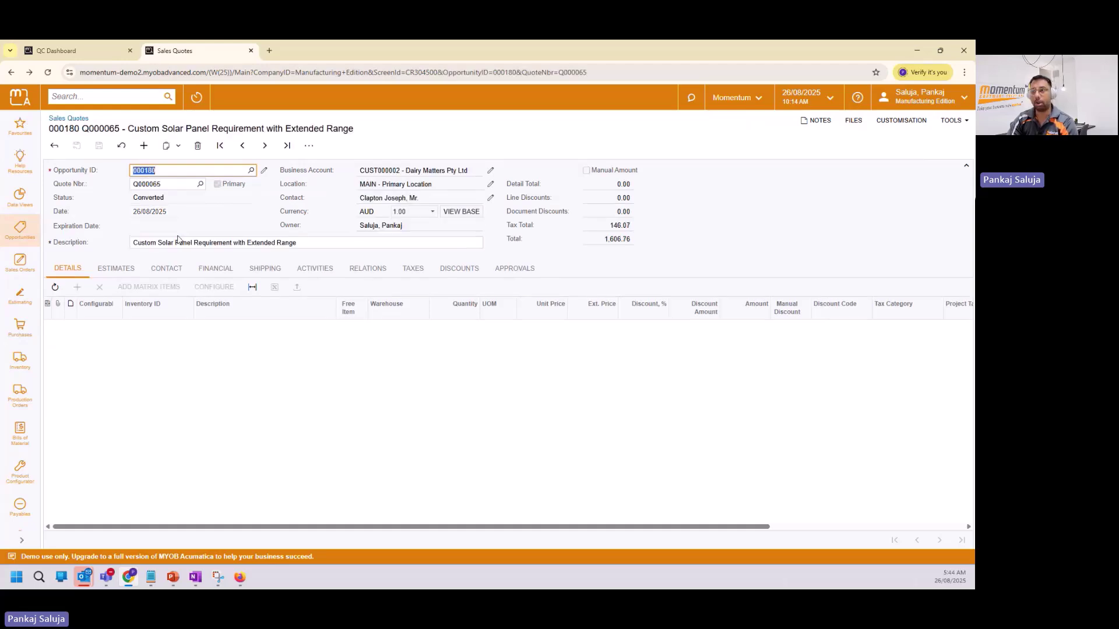
left_click(54, 146)
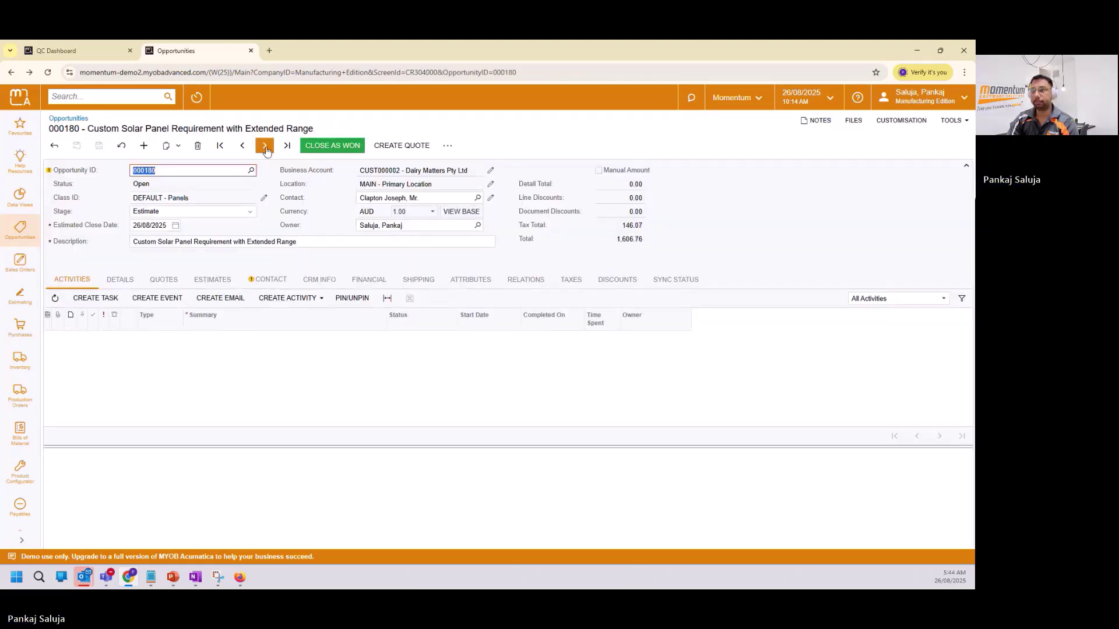
left_click(265, 146)
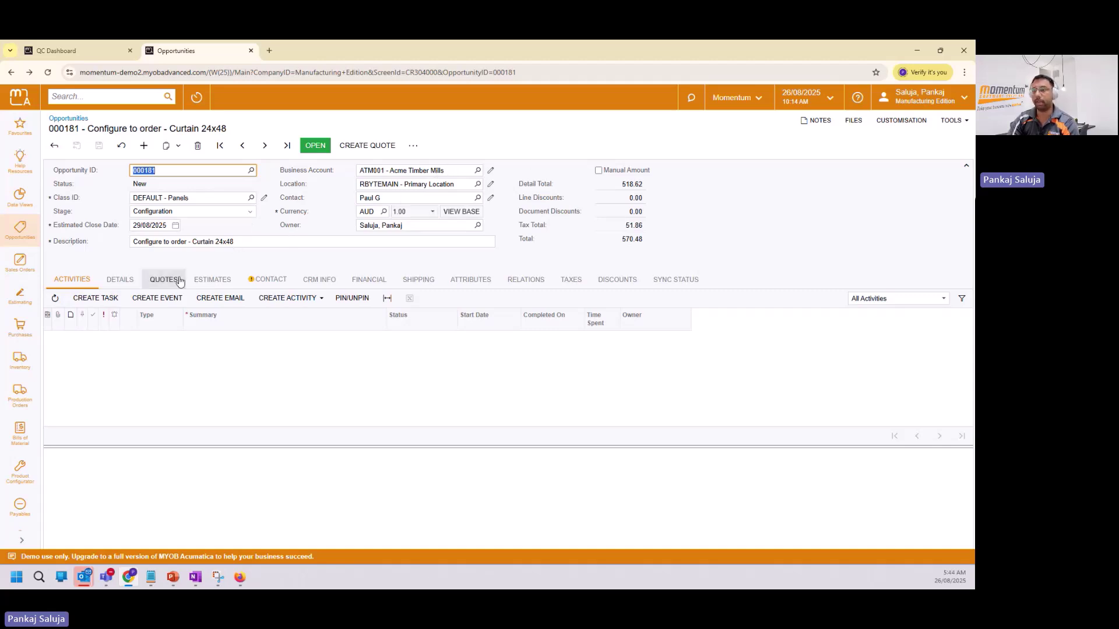
left_click(124, 280)
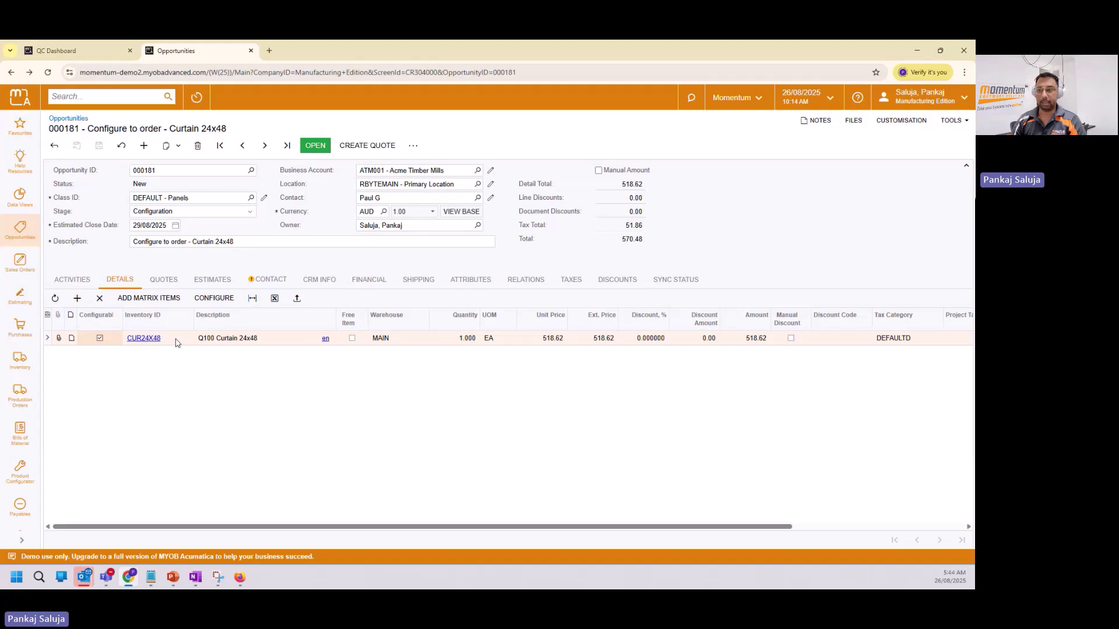
Open the CUR24X48 curtain configuration full-page and select its Motorised operation type value.
left_click(214, 298)
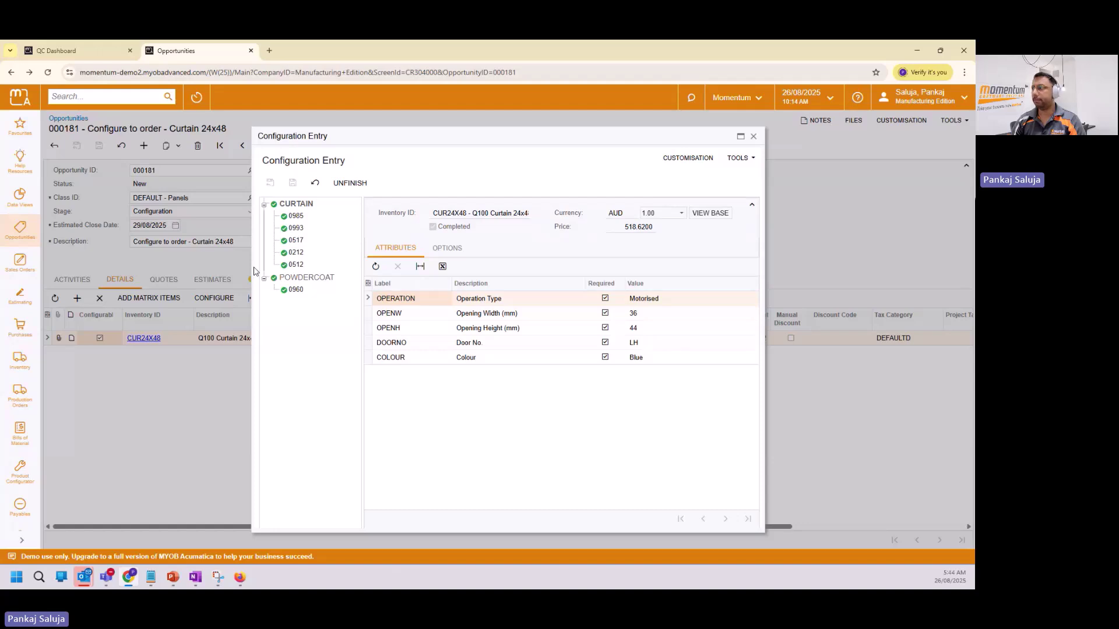
left_click(740, 136)
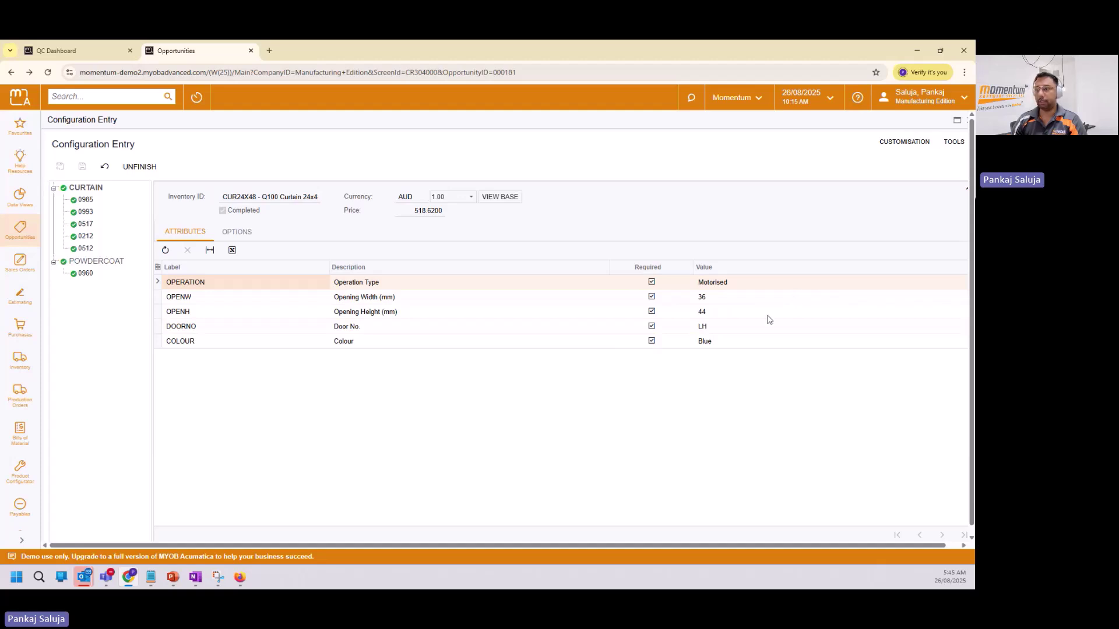
left_click(774, 284)
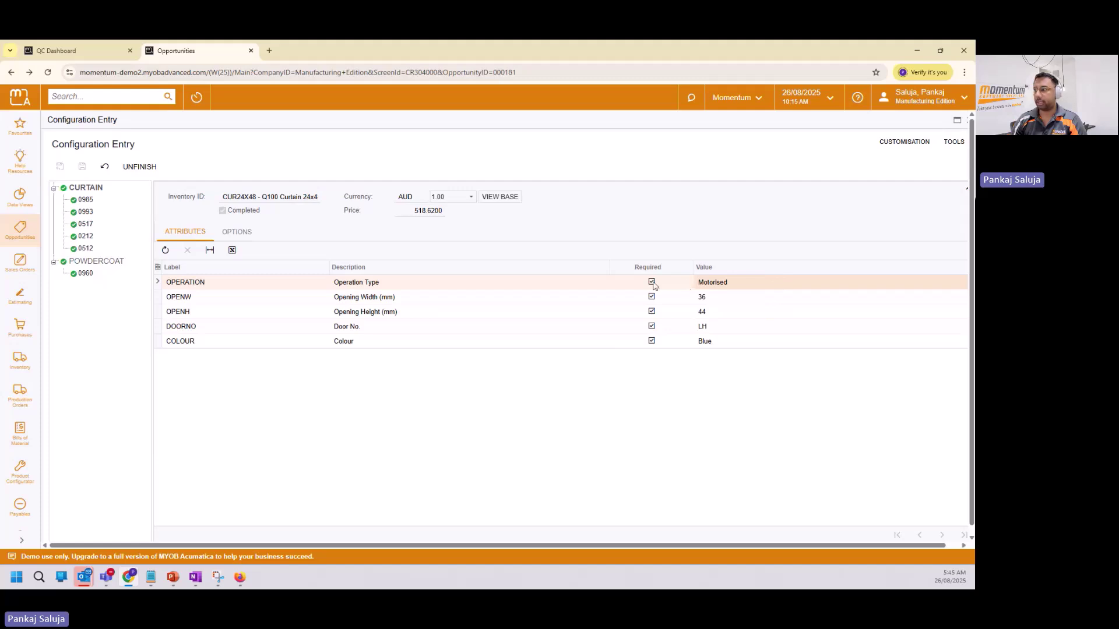
Reopen the finished configuration and set Door No. to NA, keeping Motorised and the opening sizes.
left_click(140, 169)
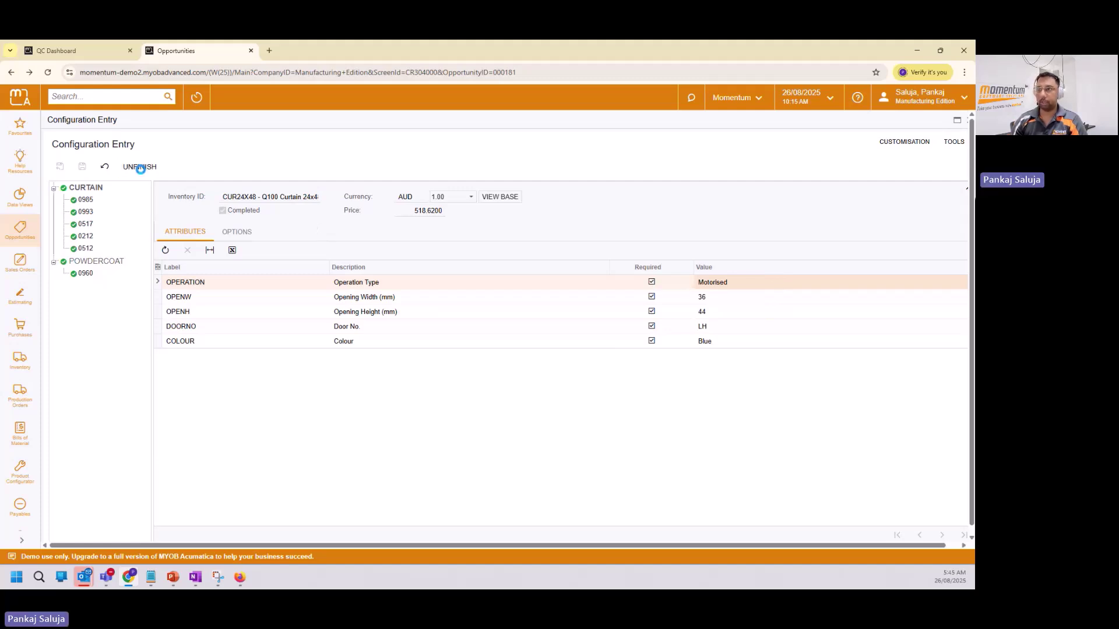
left_click(797, 284)
left_click(797, 286)
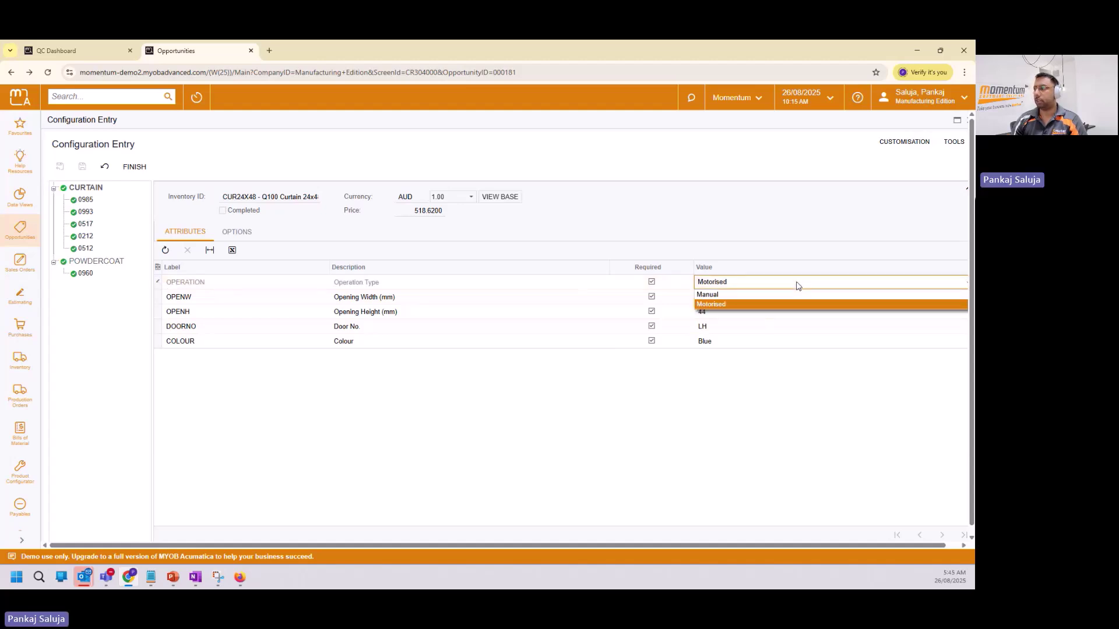
left_click(797, 286)
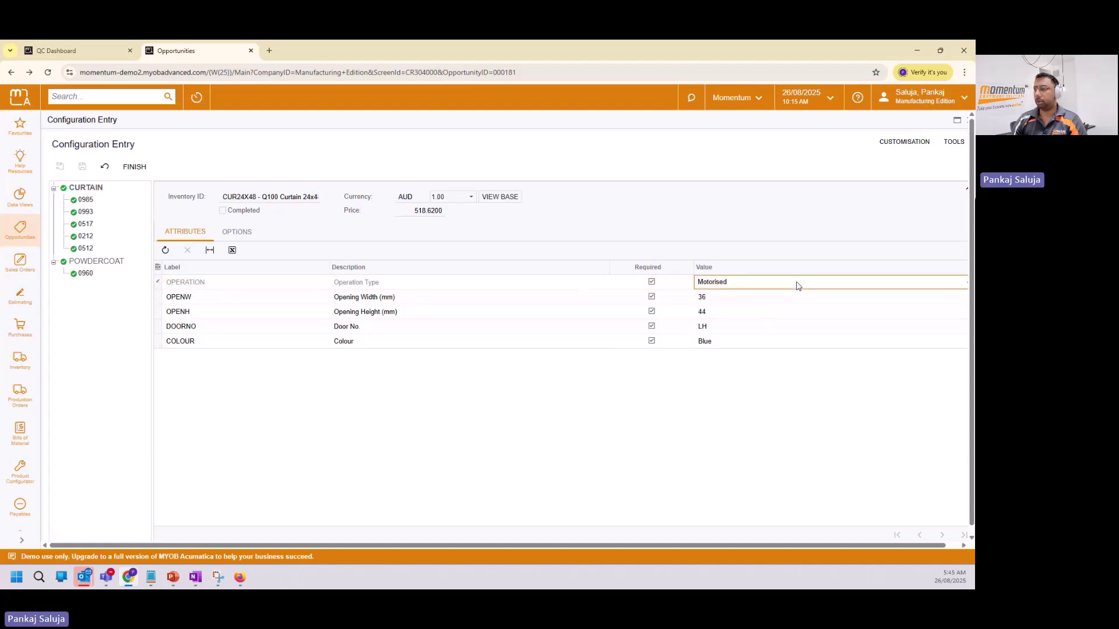
left_click(769, 297)
left_click(737, 313)
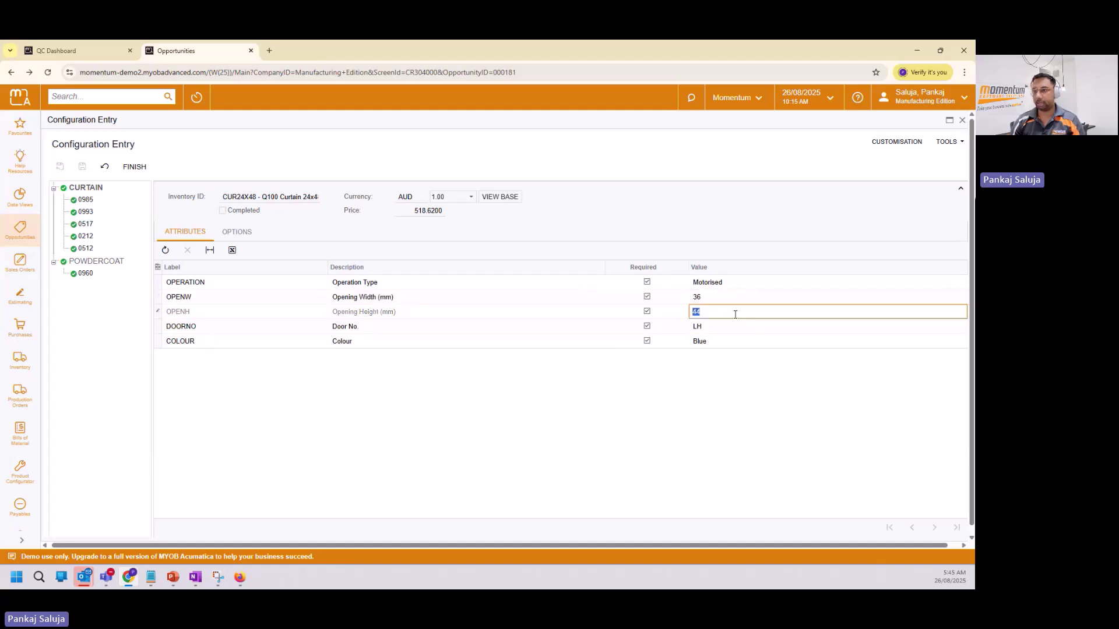
left_click(739, 327)
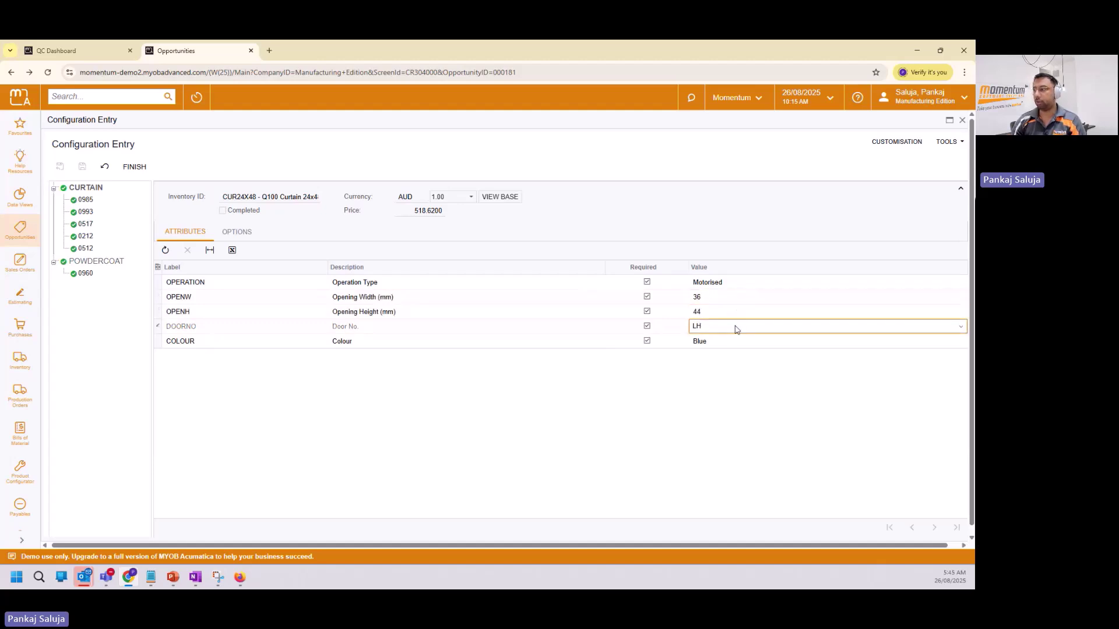
left_click(733, 358)
Keep the colour Blue and review the material options, such as Profile Slat 0985 at 63.360 MTR.
left_click(730, 342)
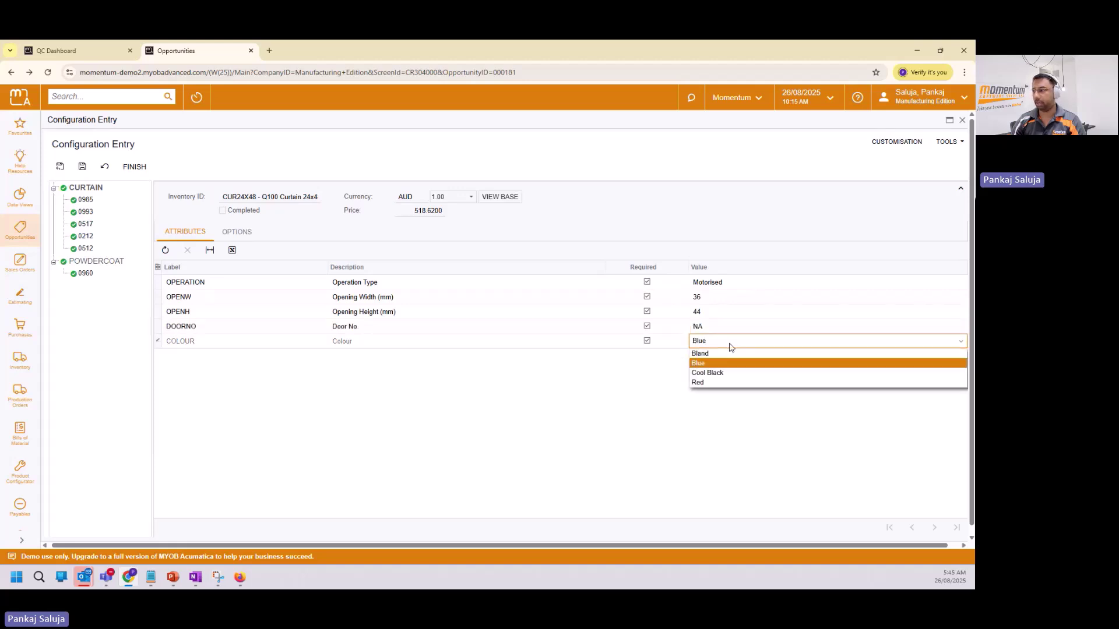
left_click(730, 347)
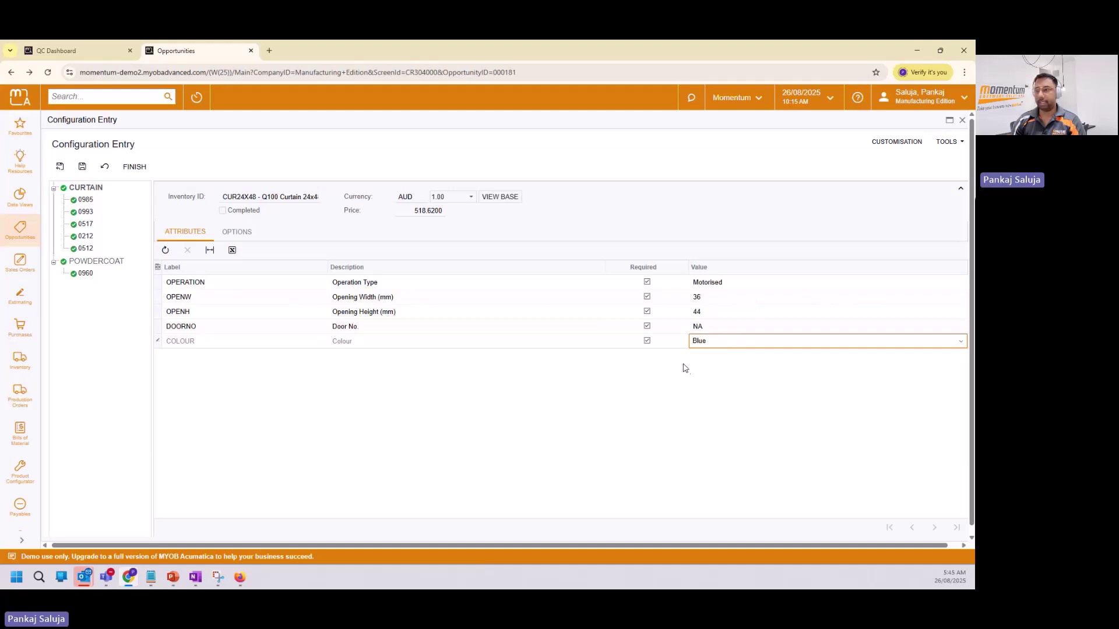
left_click(243, 232)
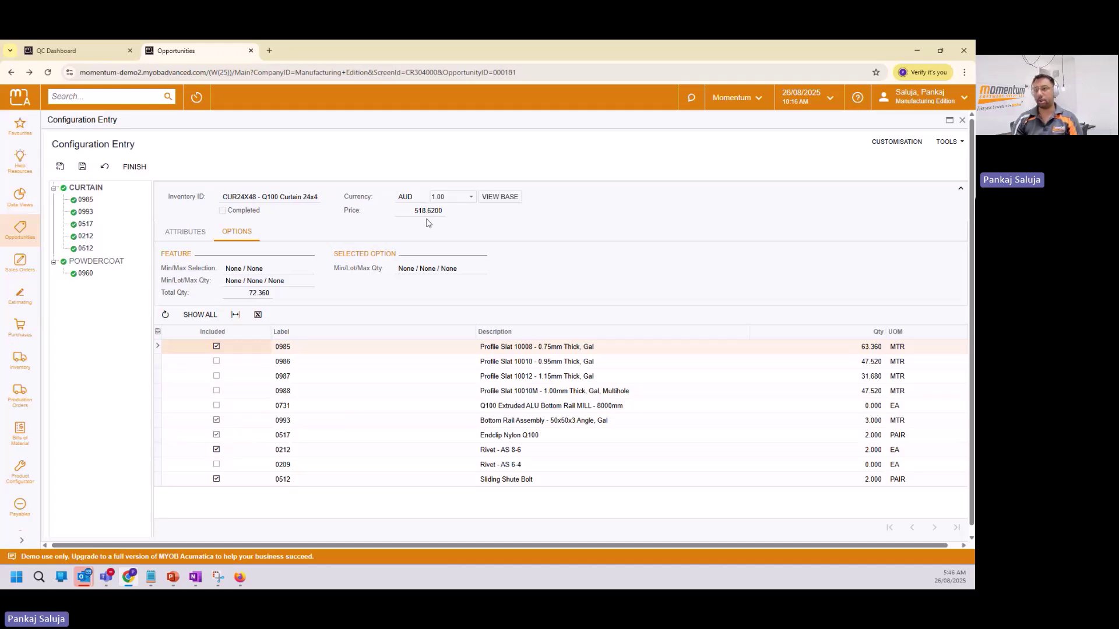
Set opening width to 48 and height to 56, then check Profile Slat 0985 now at 107.520 MTR.
left_click(195, 234)
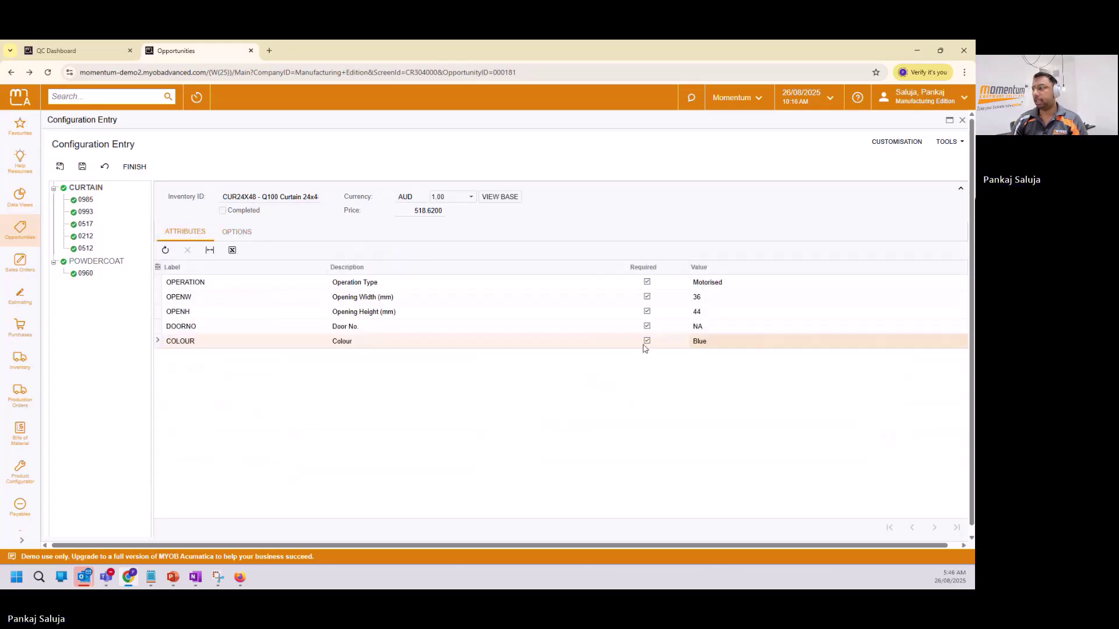
left_click(716, 296)
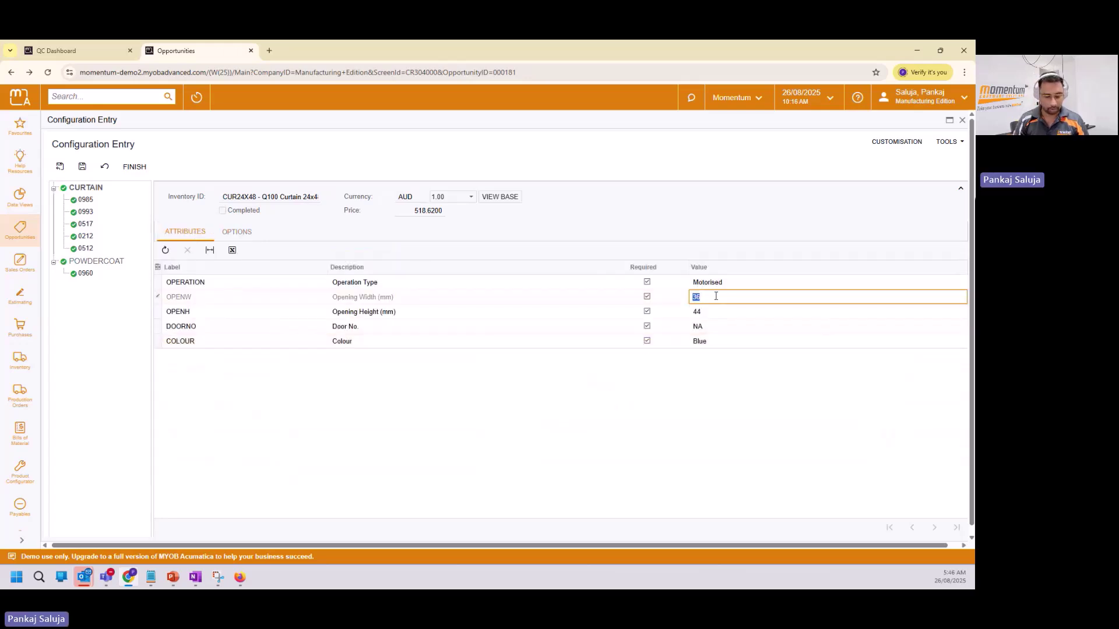
type("48")
key("Return")
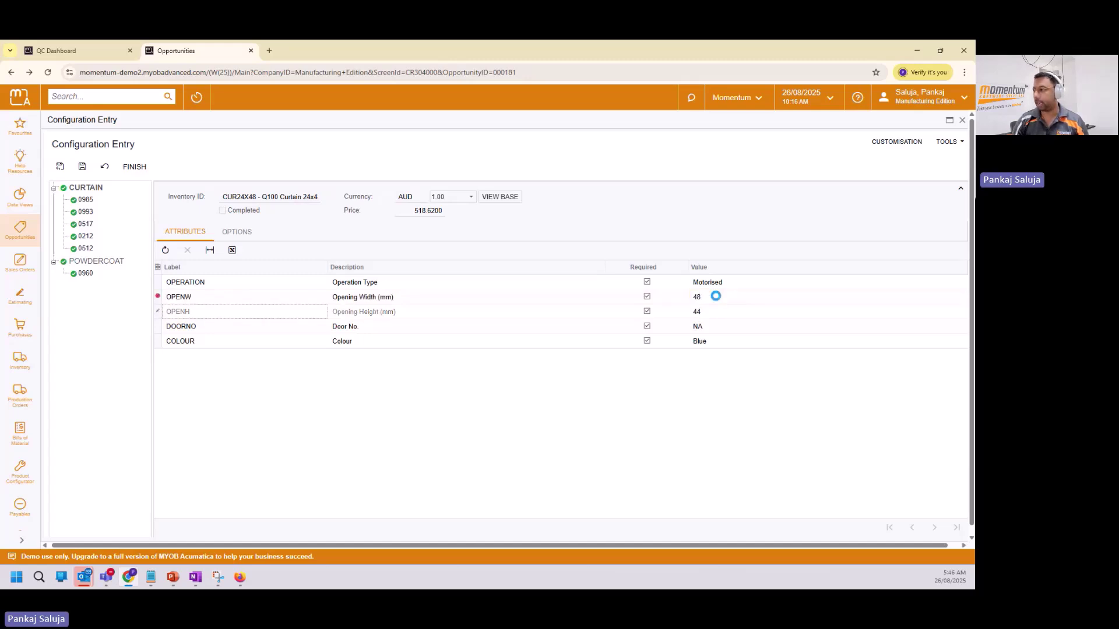
left_click(718, 312)
type("56")
key("Return")
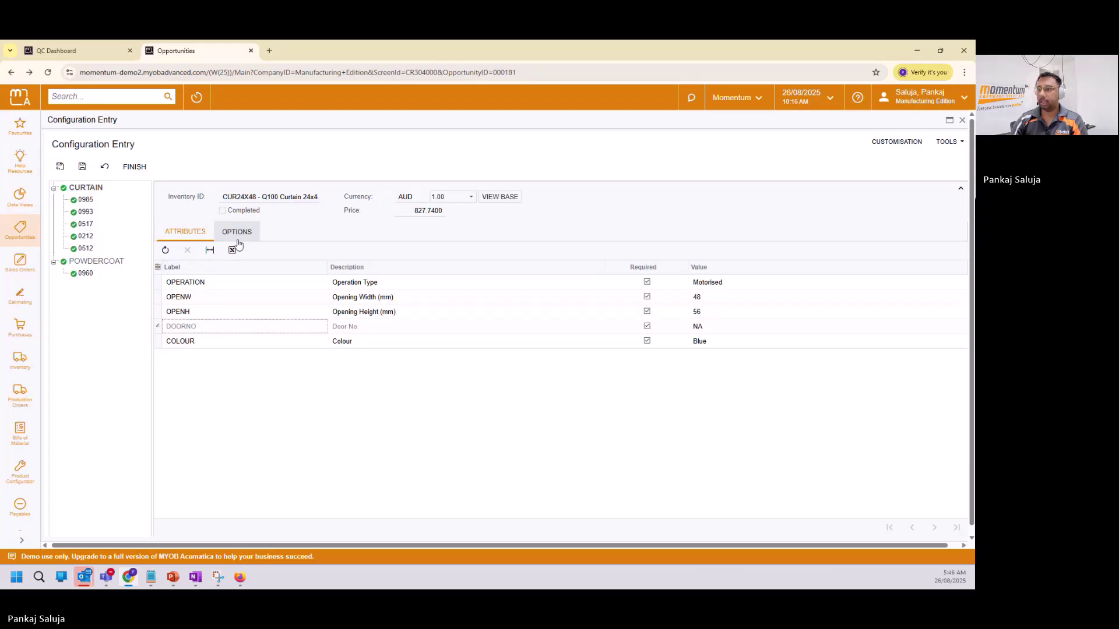
left_click(238, 241)
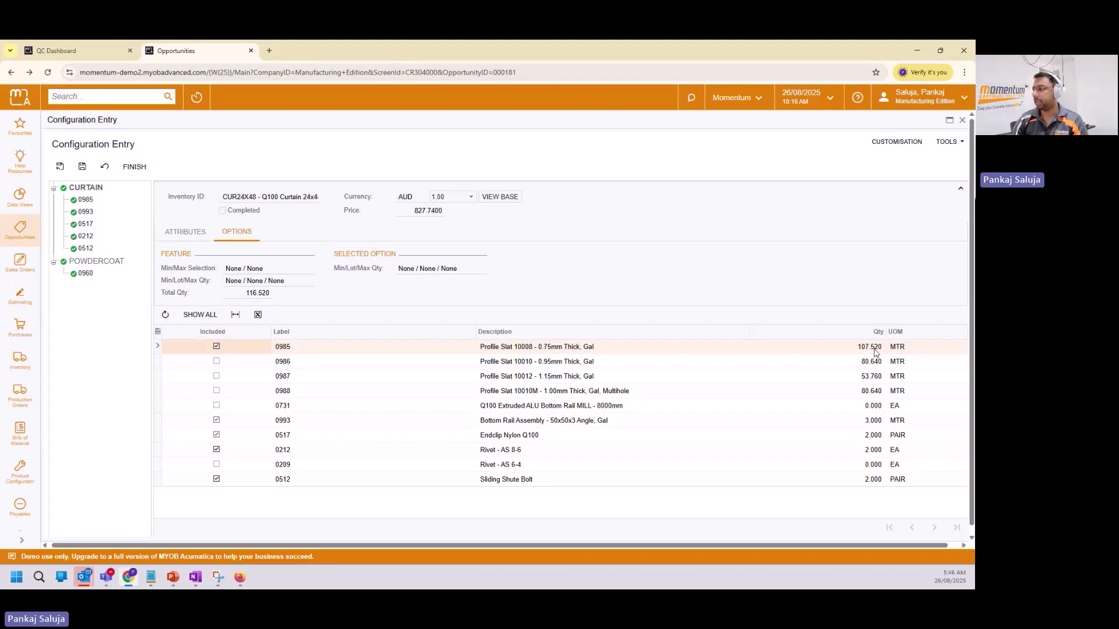
left_click(611, 349)
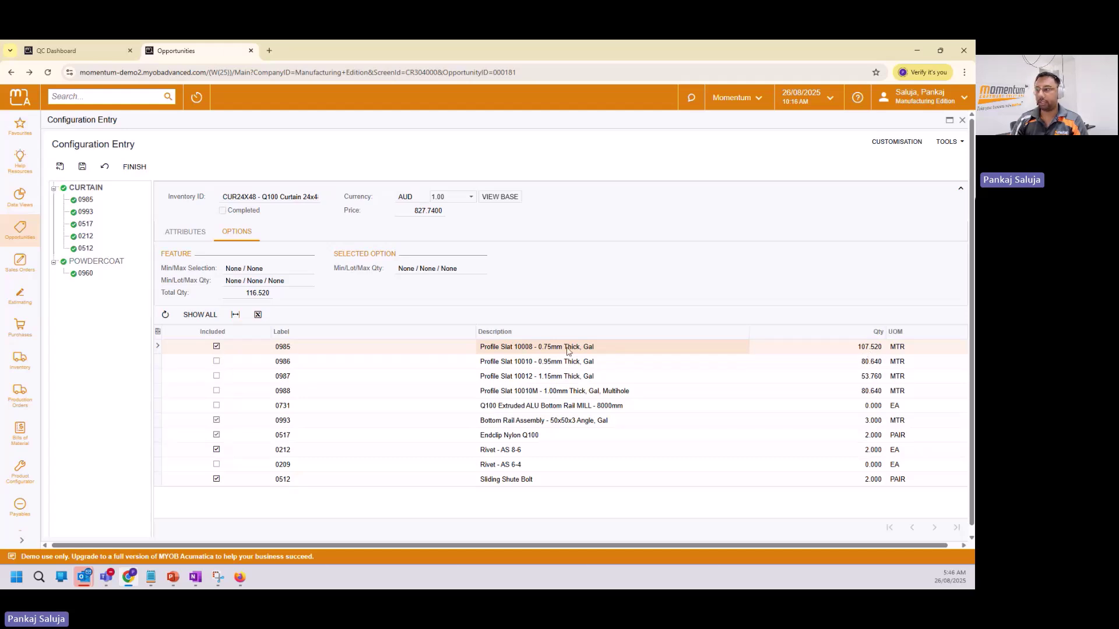
Exclude Profile Slat 0985 and include 0986 instead, then inspect the AS 8-6 and AS 6-4 rivet rows.
left_click(217, 347)
left_click(217, 361)
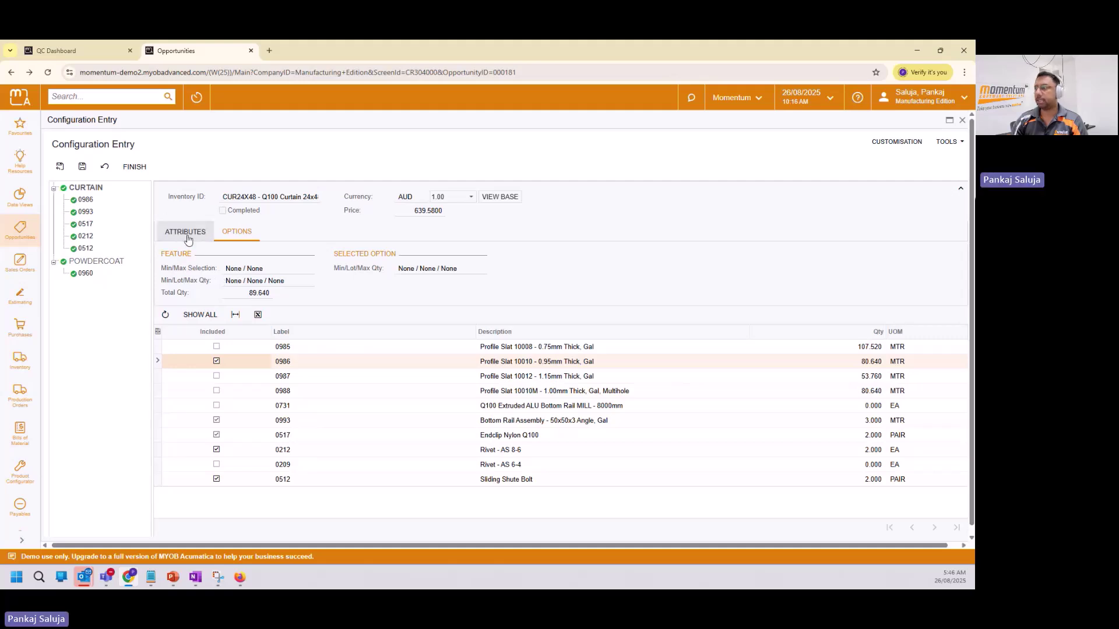
left_click(497, 452)
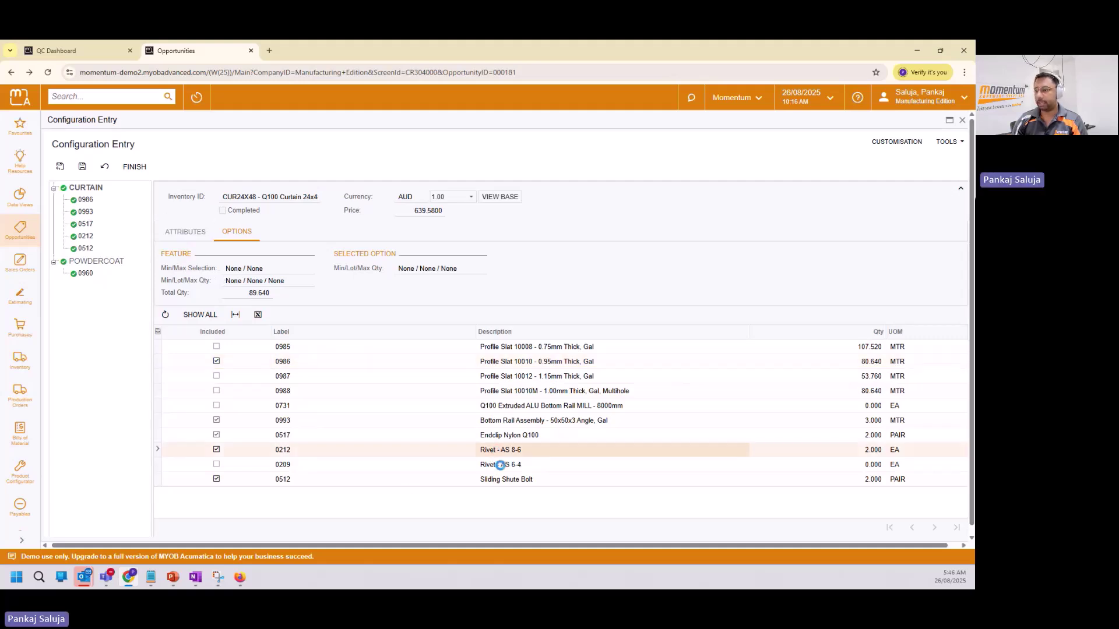
left_click(501, 466)
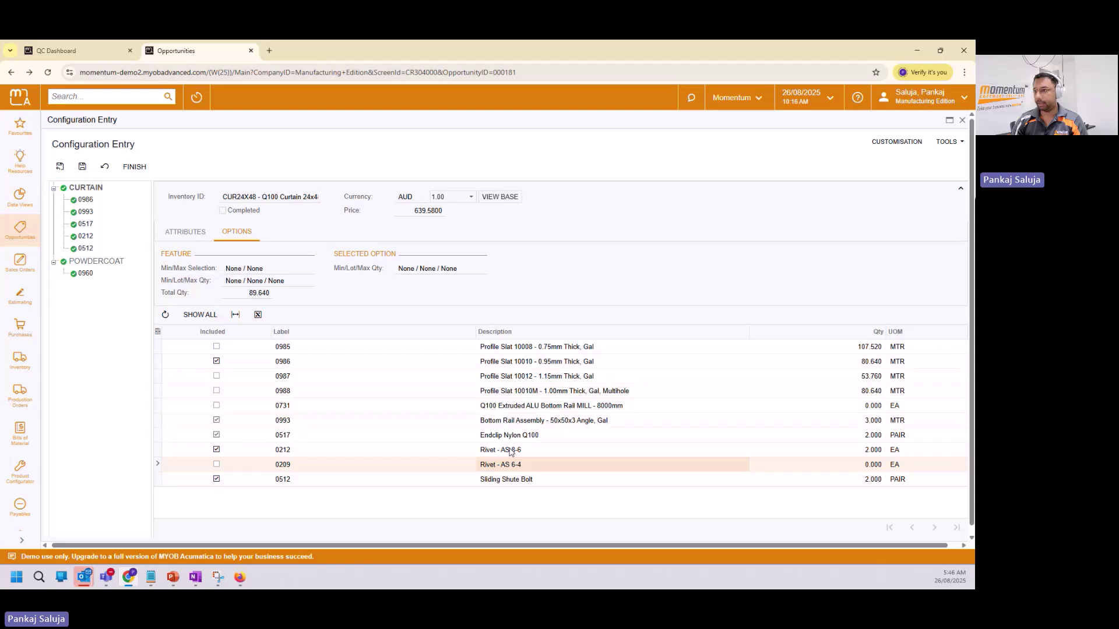
left_click(508, 450)
Change the door number to RH and review the resulting material options.
left_click(186, 233)
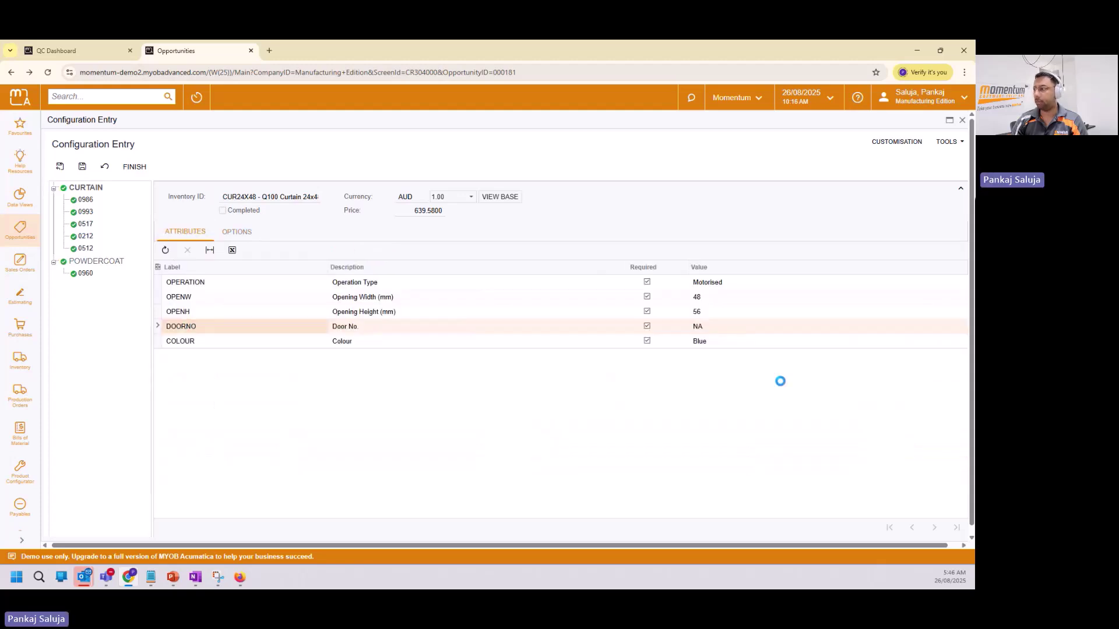
left_click(761, 328)
left_click(758, 327)
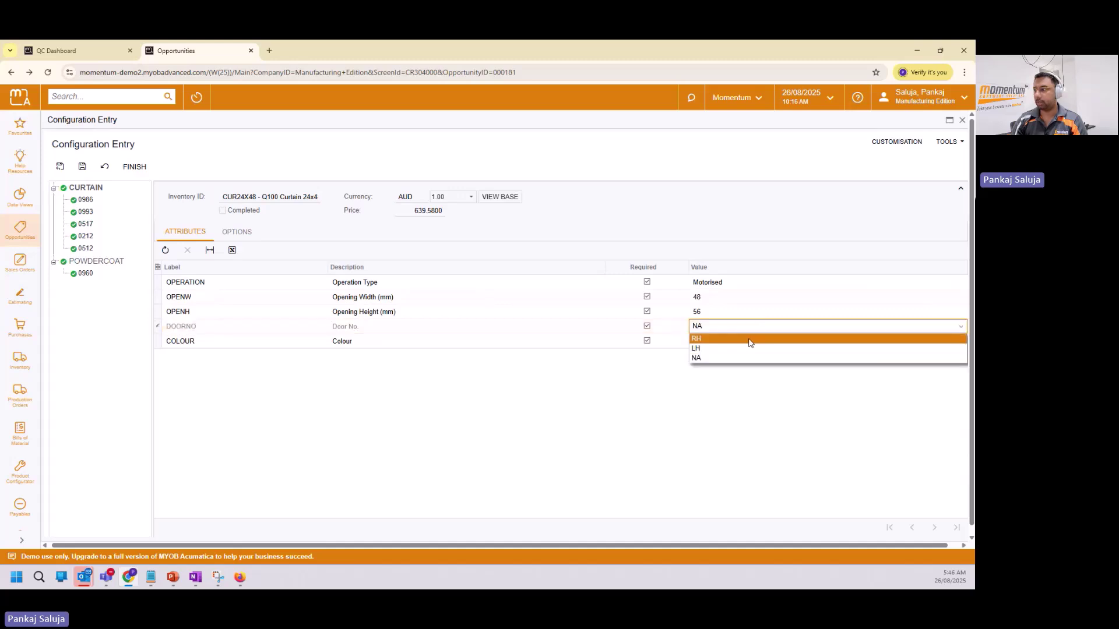
left_click(751, 343)
left_click(248, 232)
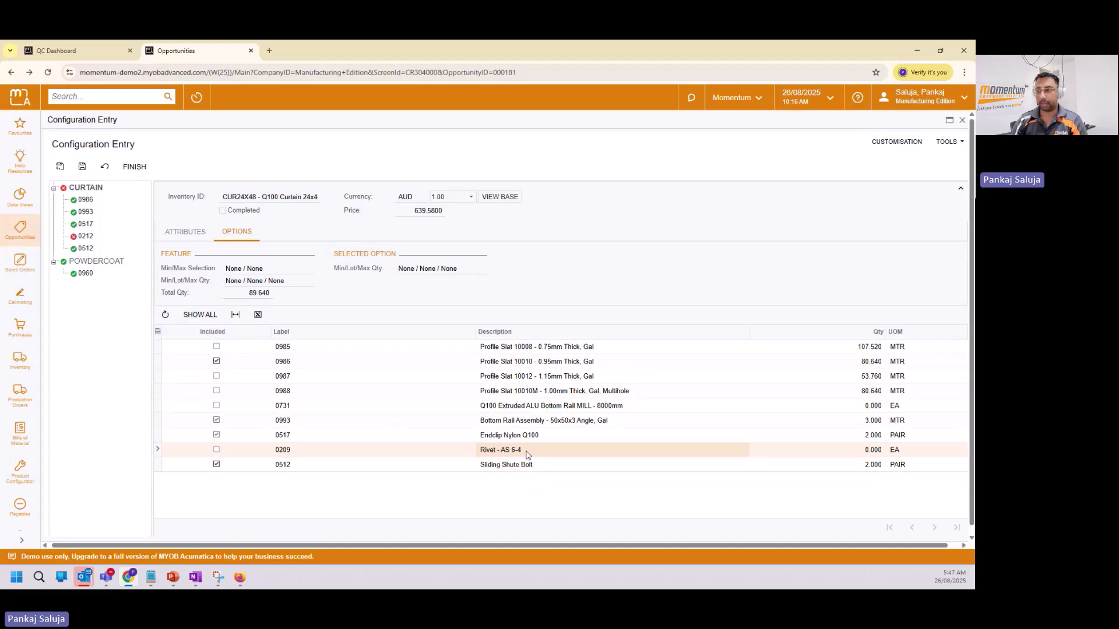
Set the door number back to LH and review the material options again.
left_click(191, 234)
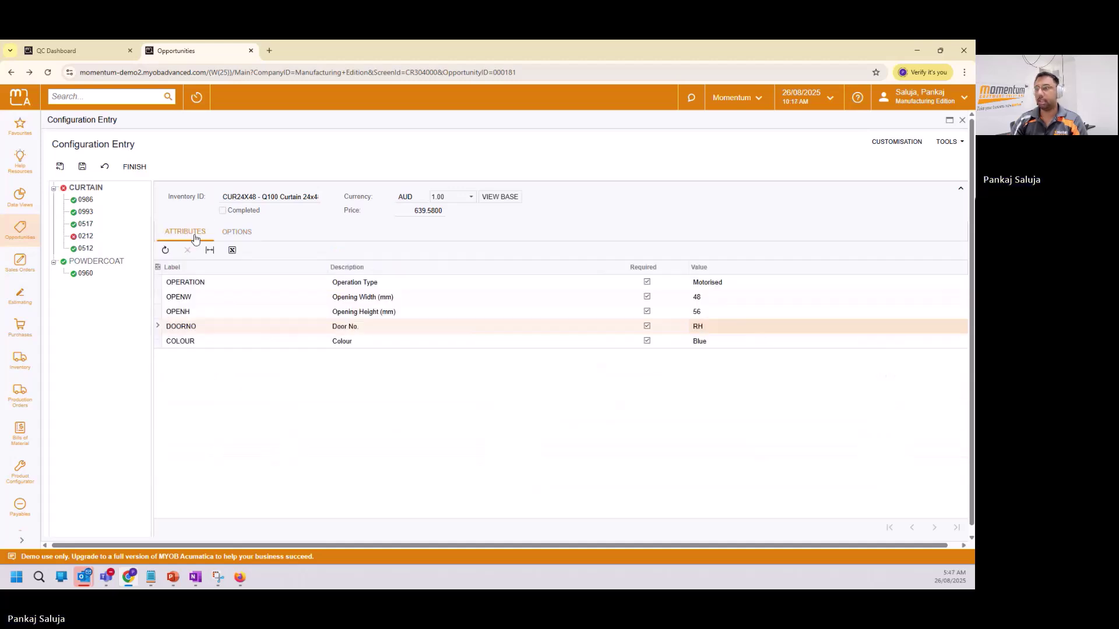
left_click(741, 327)
left_click(737, 346)
left_click(236, 232)
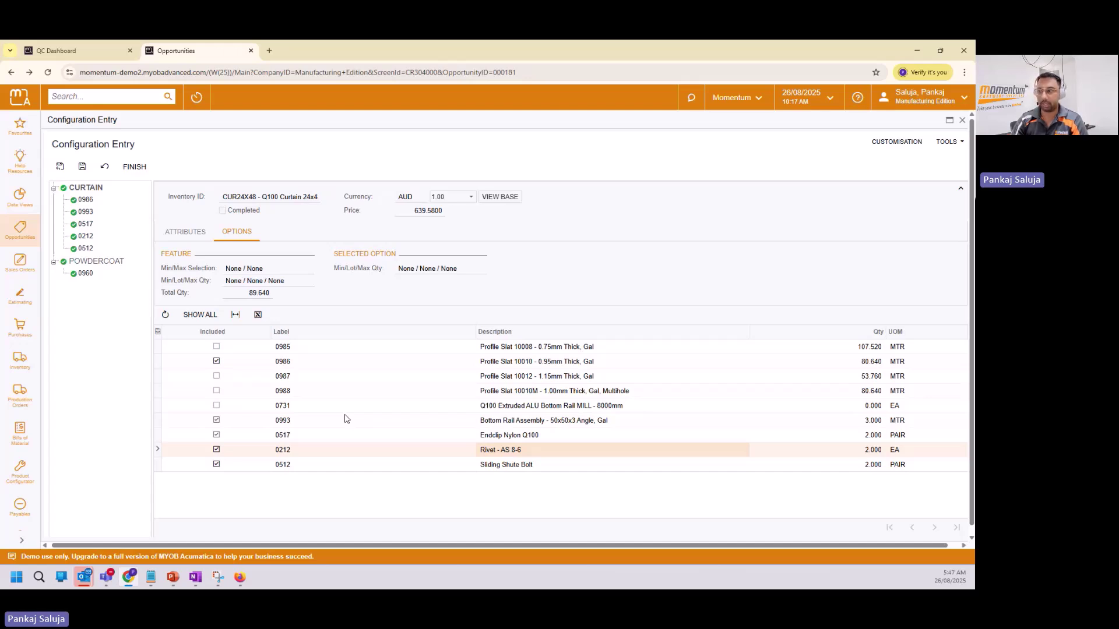
Show the POWDERCOAT feature's options, including 0960 PCOAT Slat powdercoating at 0.576 MTR.
left_click(186, 233)
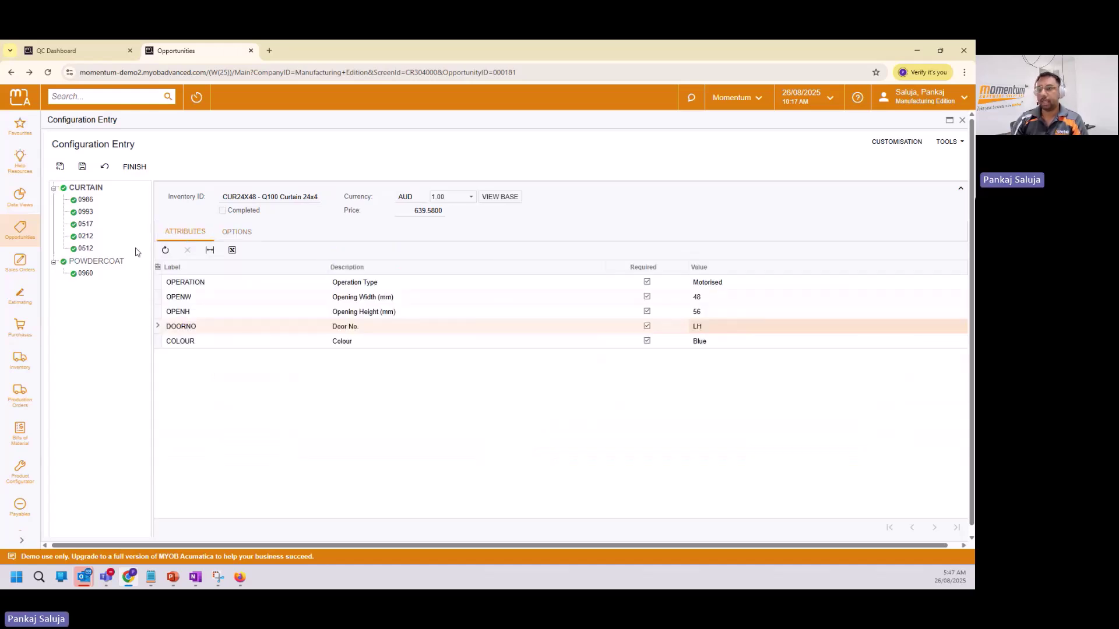
left_click(112, 261)
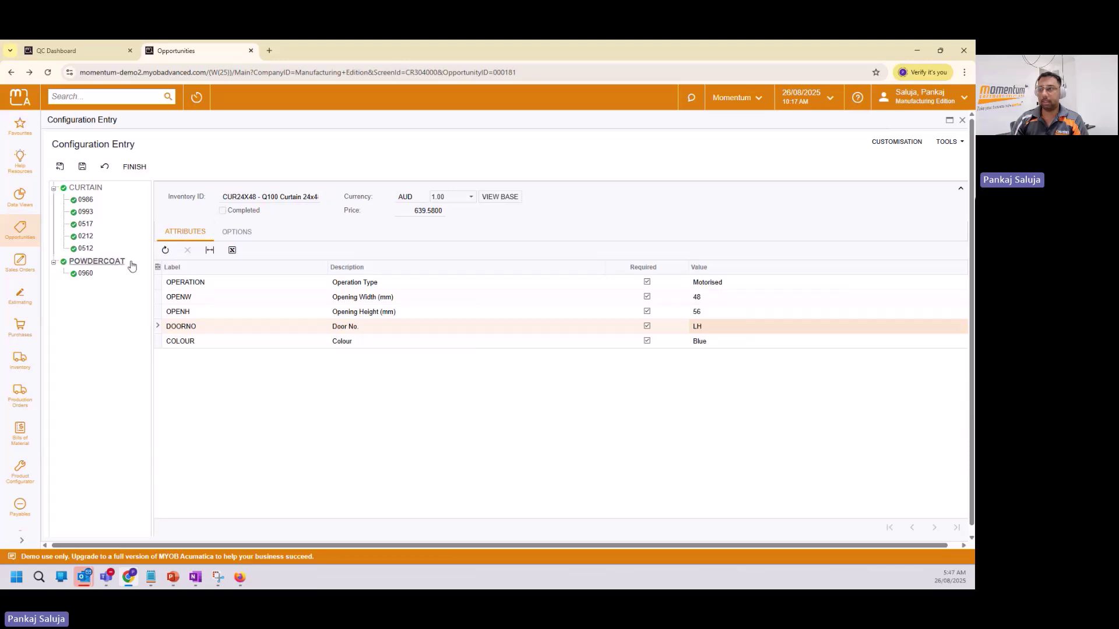
left_click(235, 232)
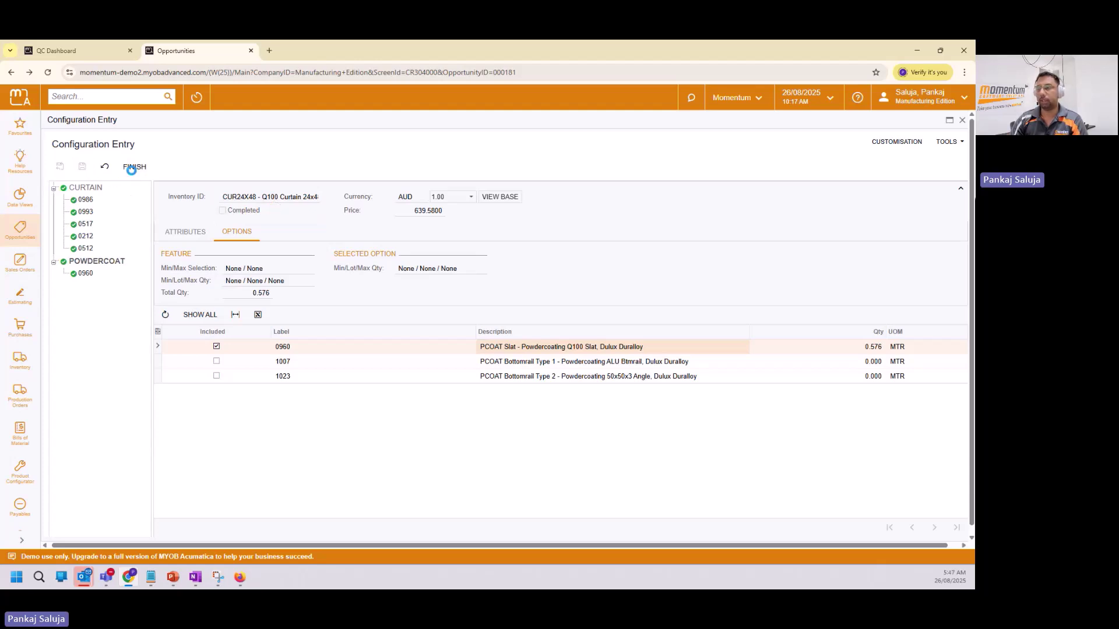
Finish the curtain configuration and close it, leaving opportunity 000181's CUR24X48 line at 639.58.
left_click(133, 167)
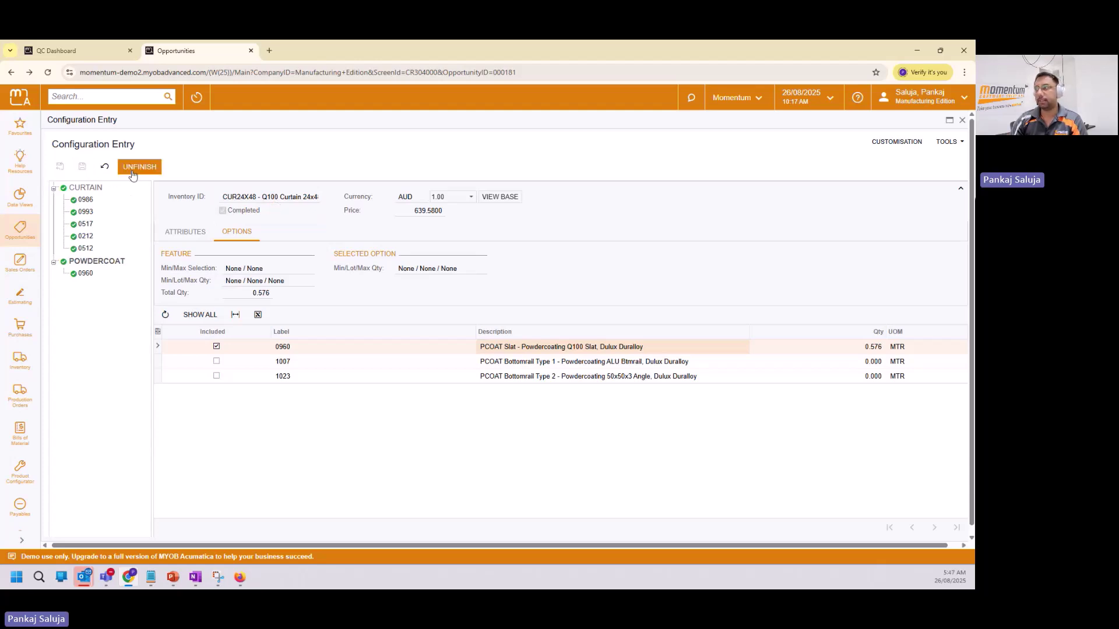
left_click(962, 120)
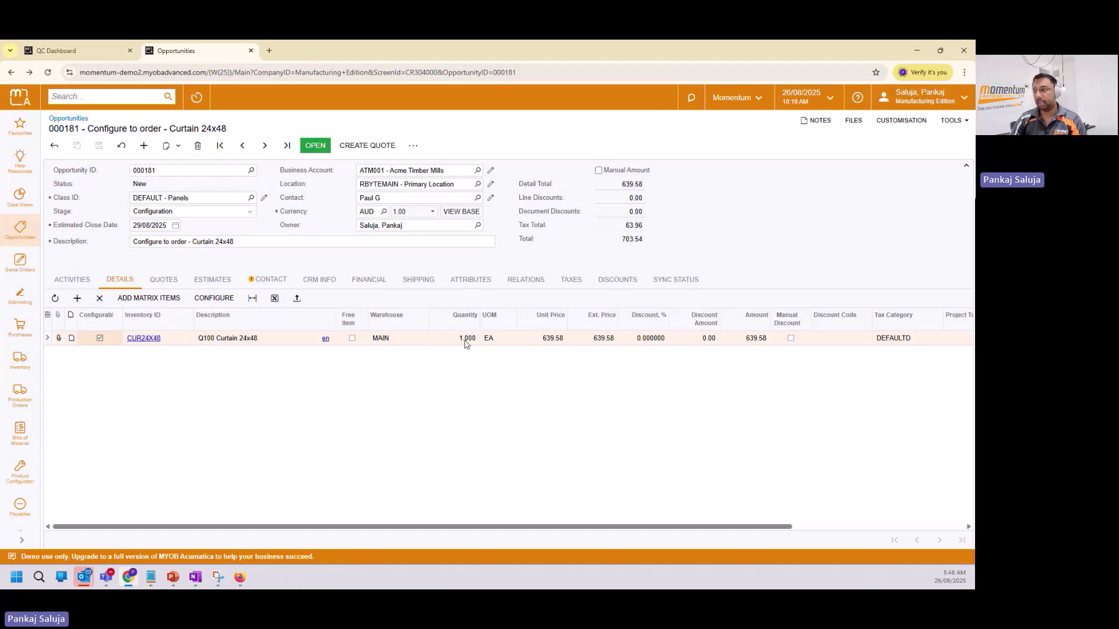
Create quote Q000066 from the opportunity and mark it as accepted.
left_click(375, 147)
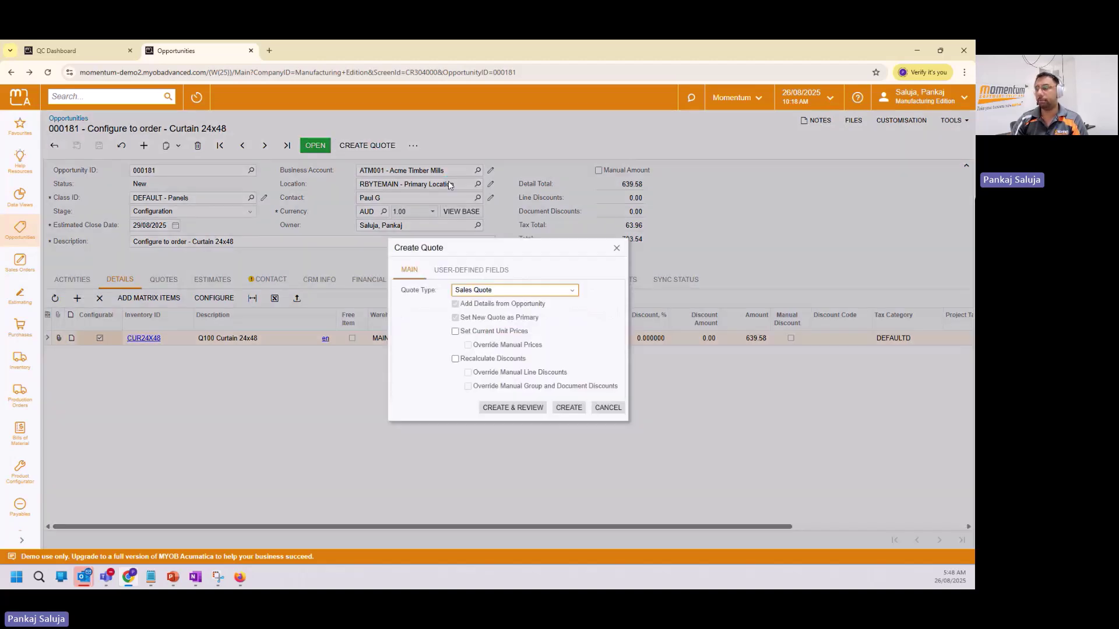
left_click(526, 408)
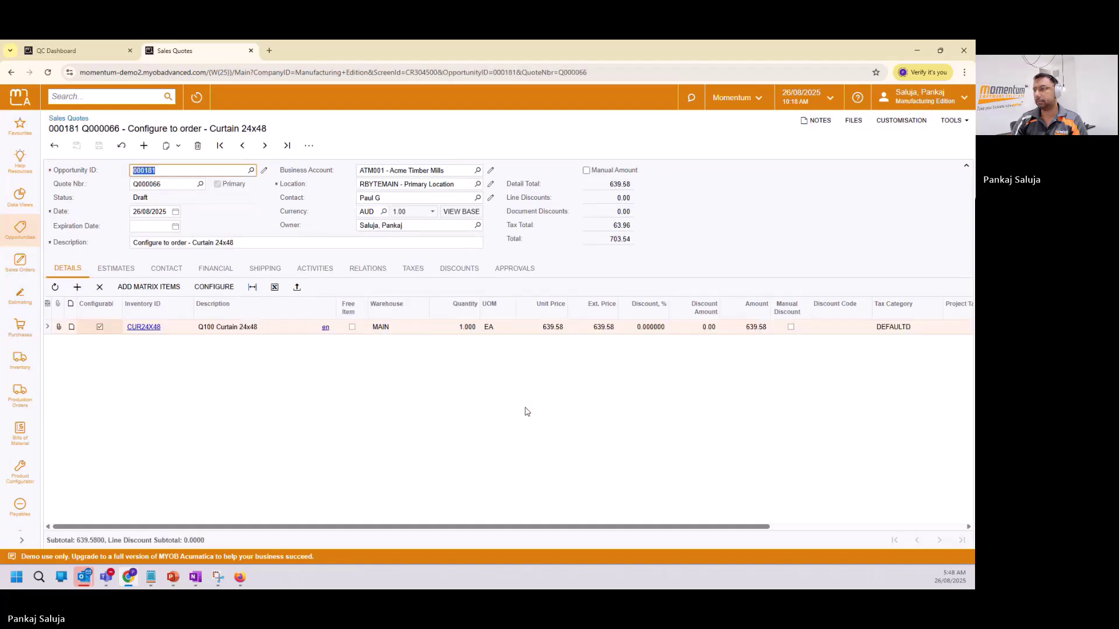
left_click(309, 146)
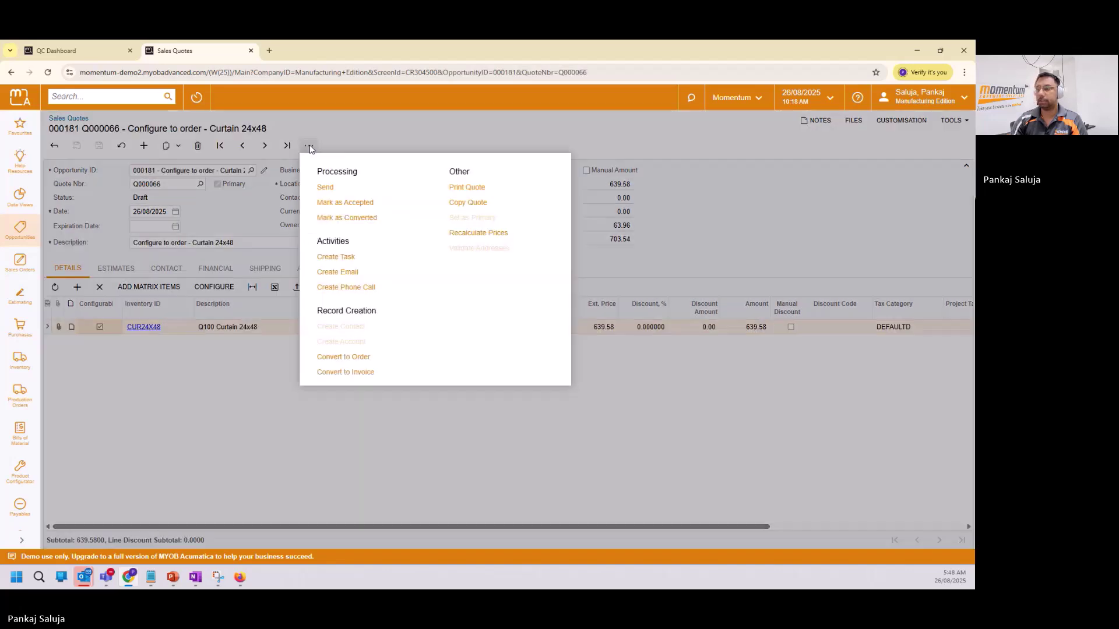
left_click(362, 202)
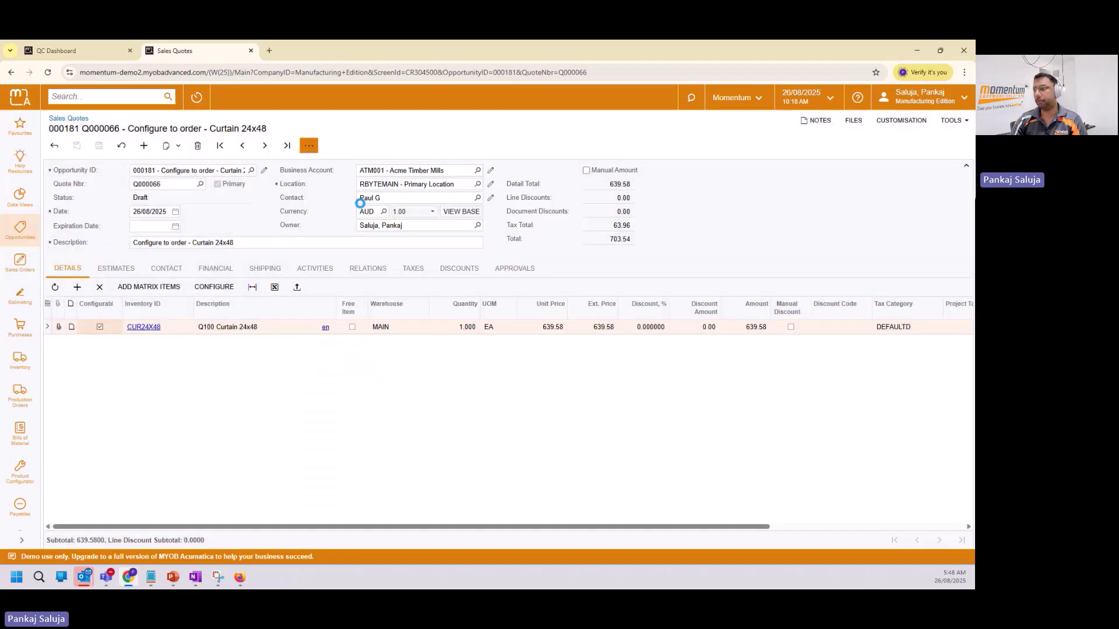
Convert the accepted quote into a sales order for Acme Timber Mills totalling 703.54.
left_click(315, 149)
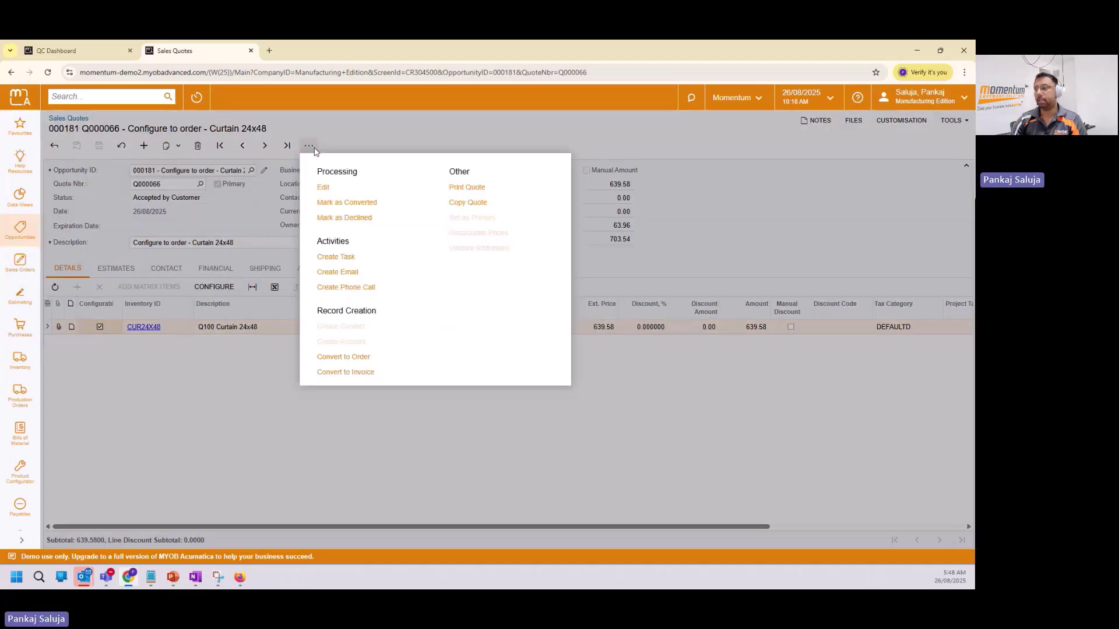
left_click(340, 364)
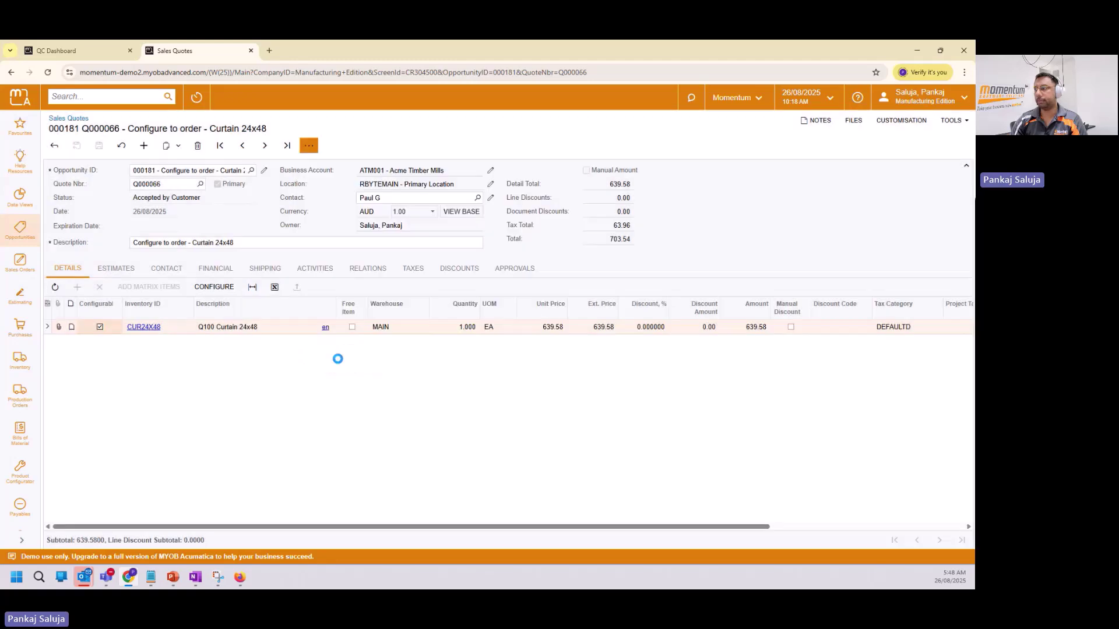
left_click(568, 409)
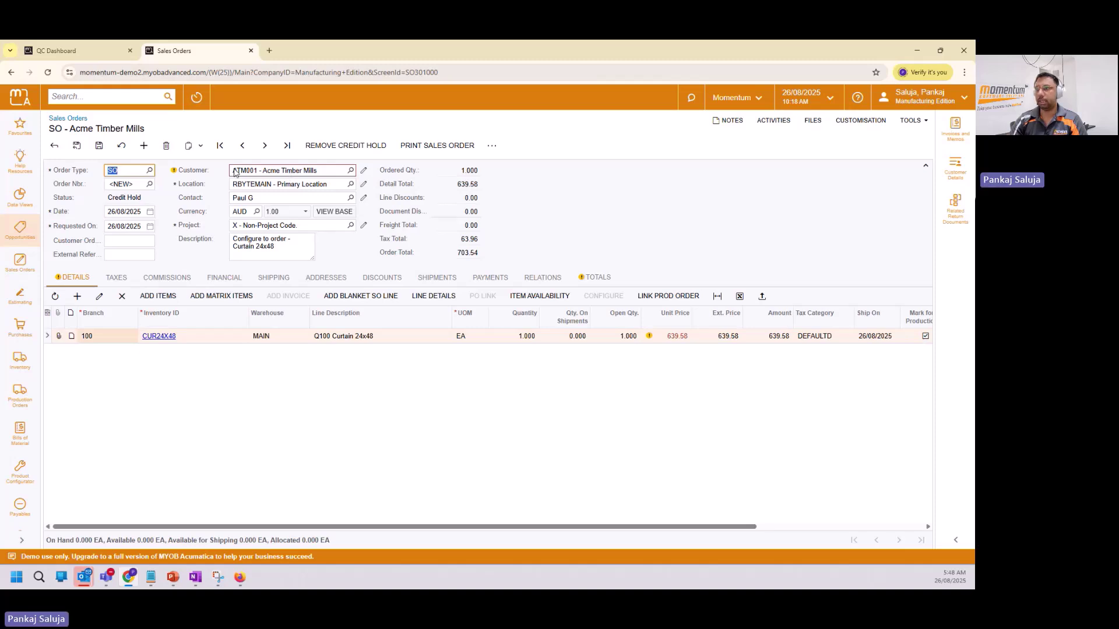
Remove the credit hold on sales order 003019 and create a production order for the CUR24X48 line.
left_click(345, 146)
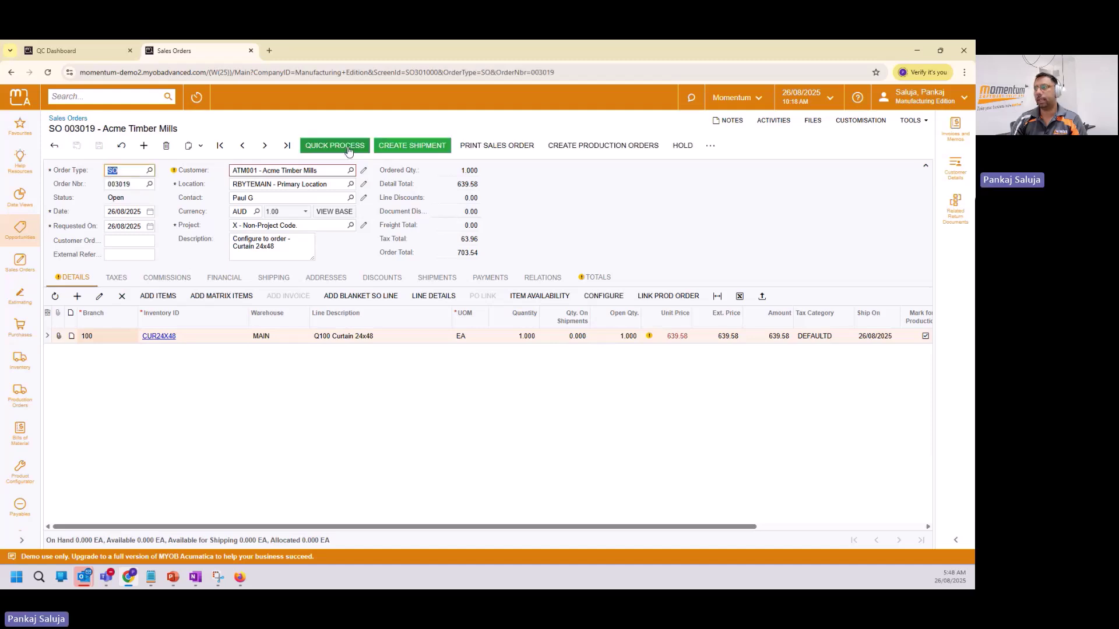
left_click(594, 148)
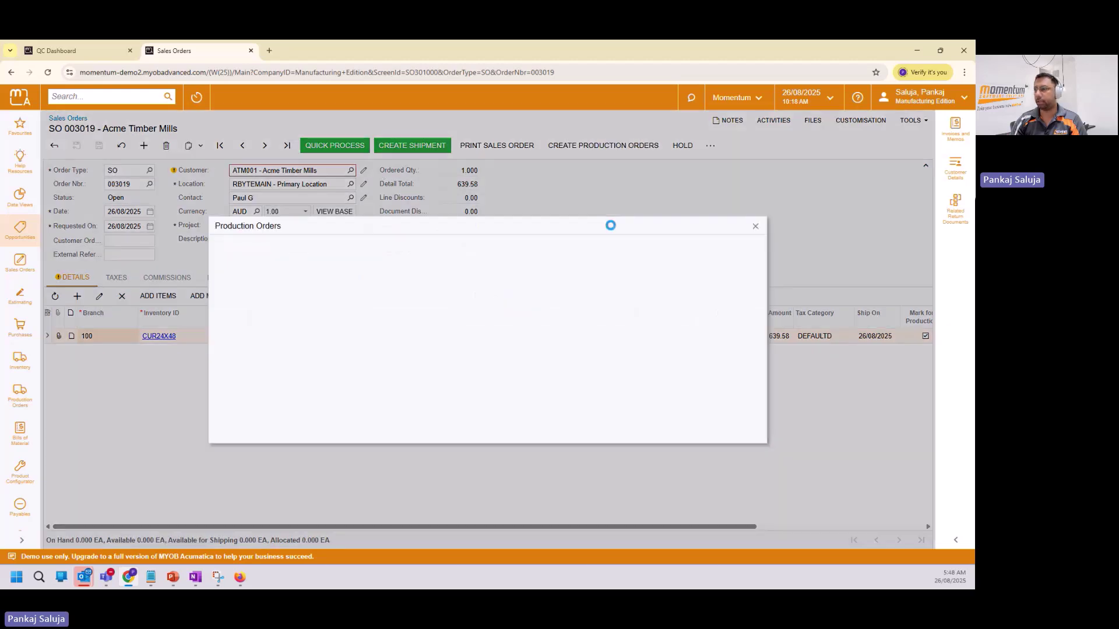
left_click(253, 302)
left_click(710, 430)
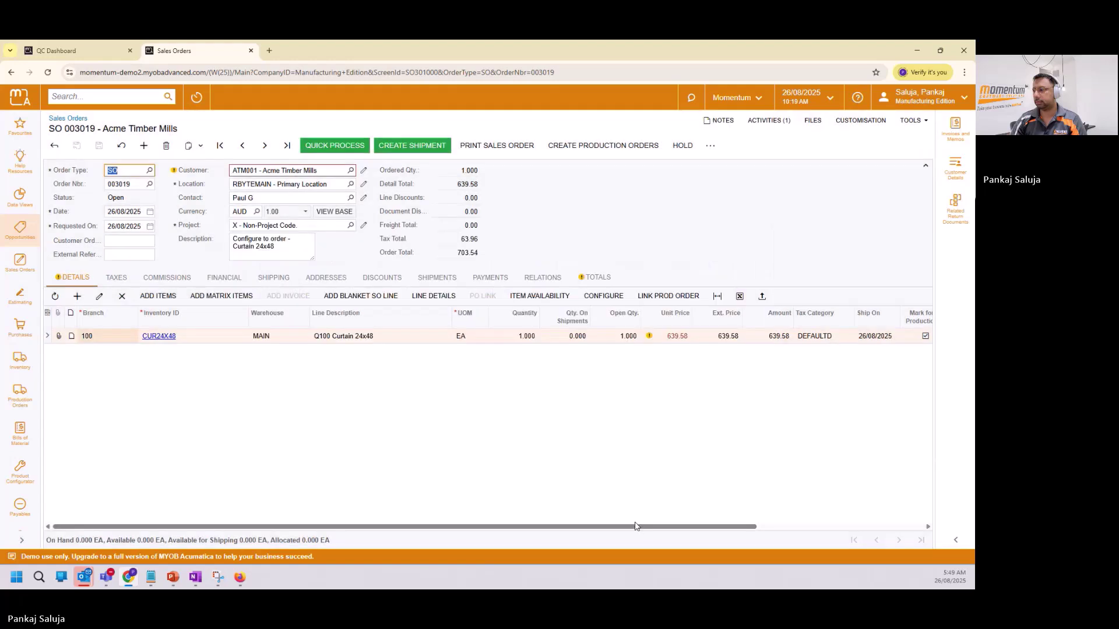
left_click_drag(639, 527, 822, 531)
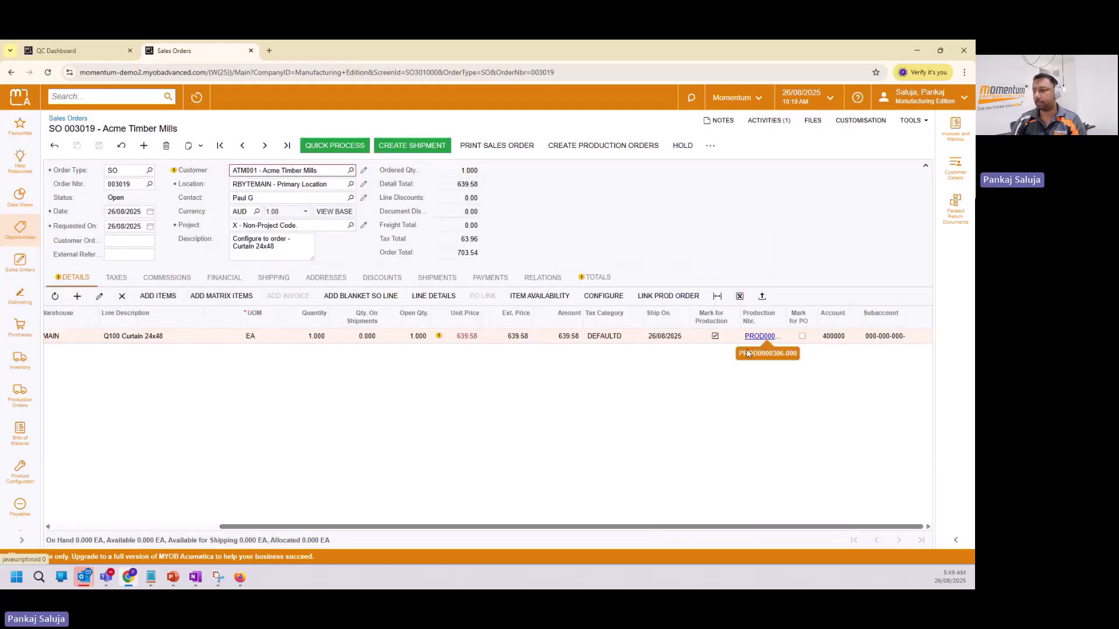
left_click_drag(236, 527, 69, 527)
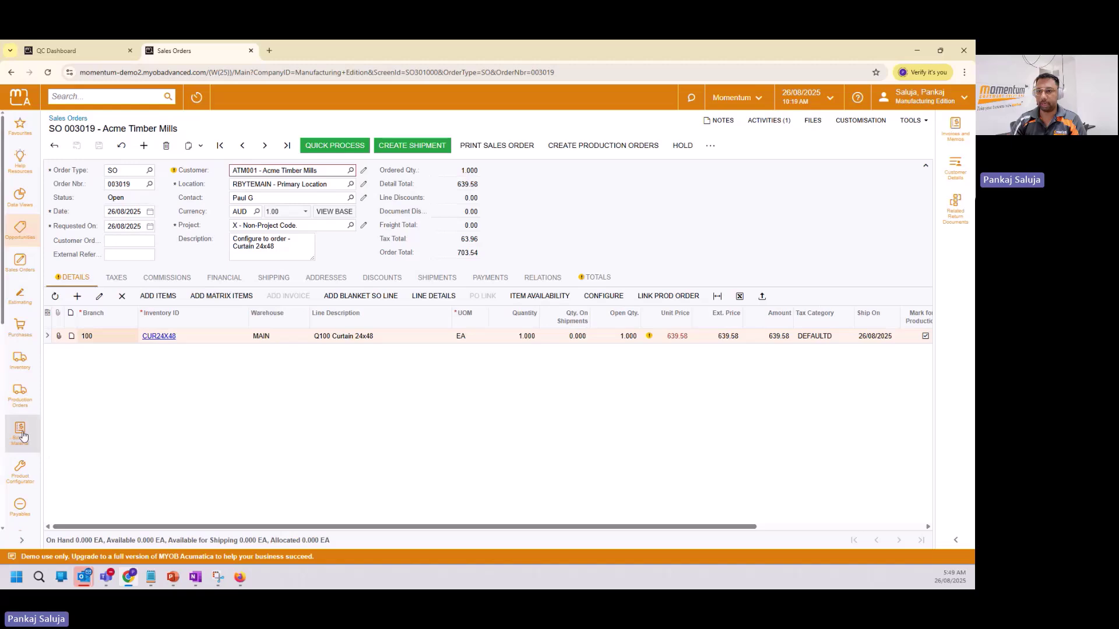
scroll(12, 444, "down", 4)
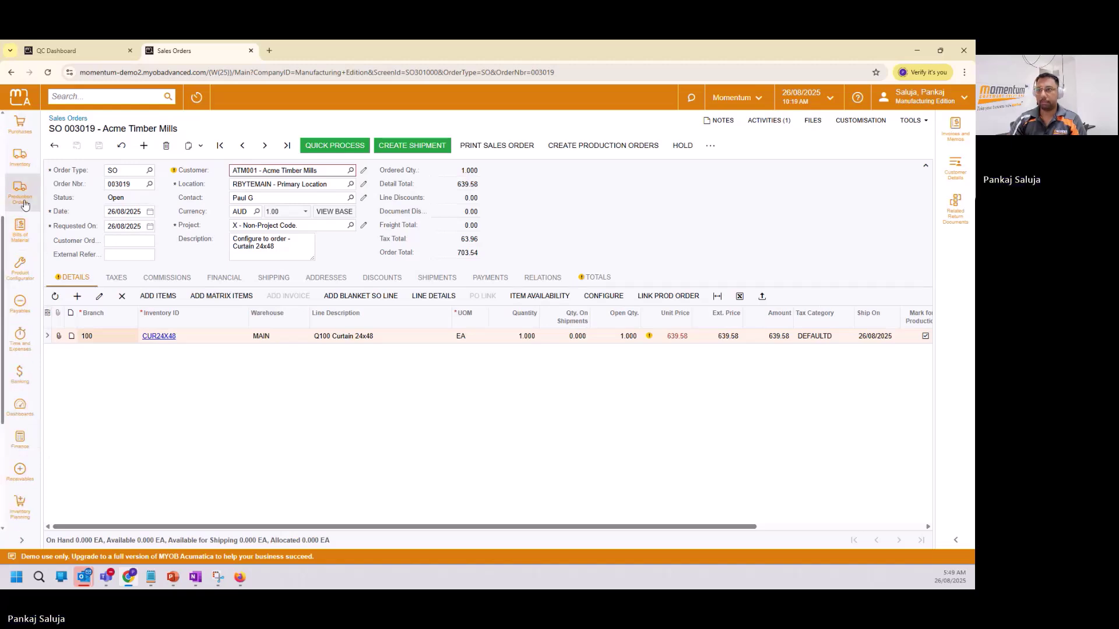
left_click(24, 204)
left_click(283, 218)
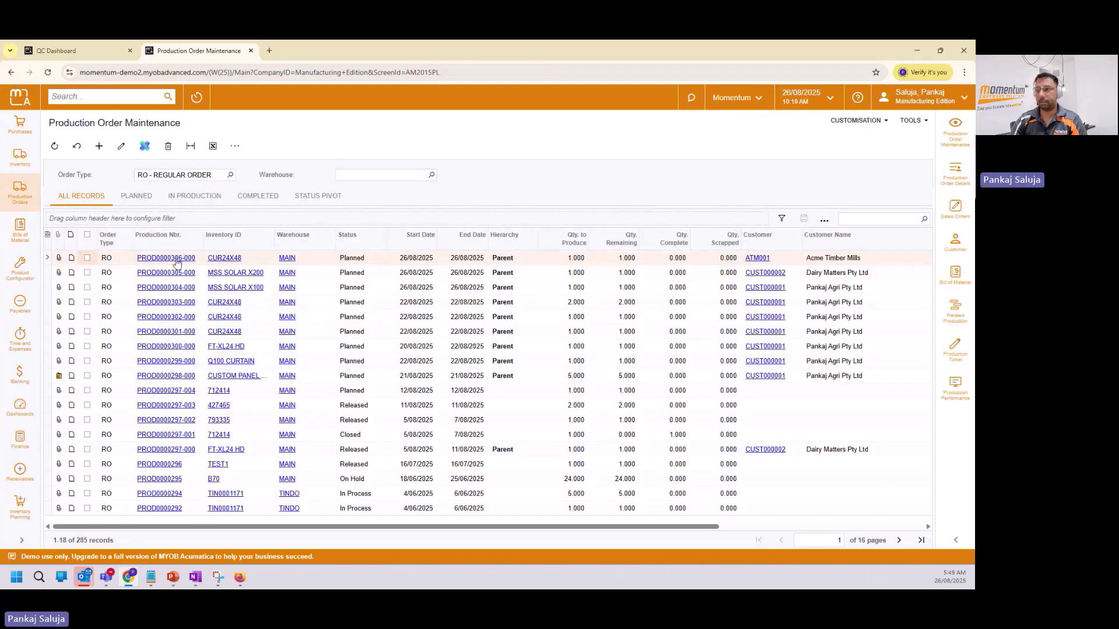
left_click(177, 257)
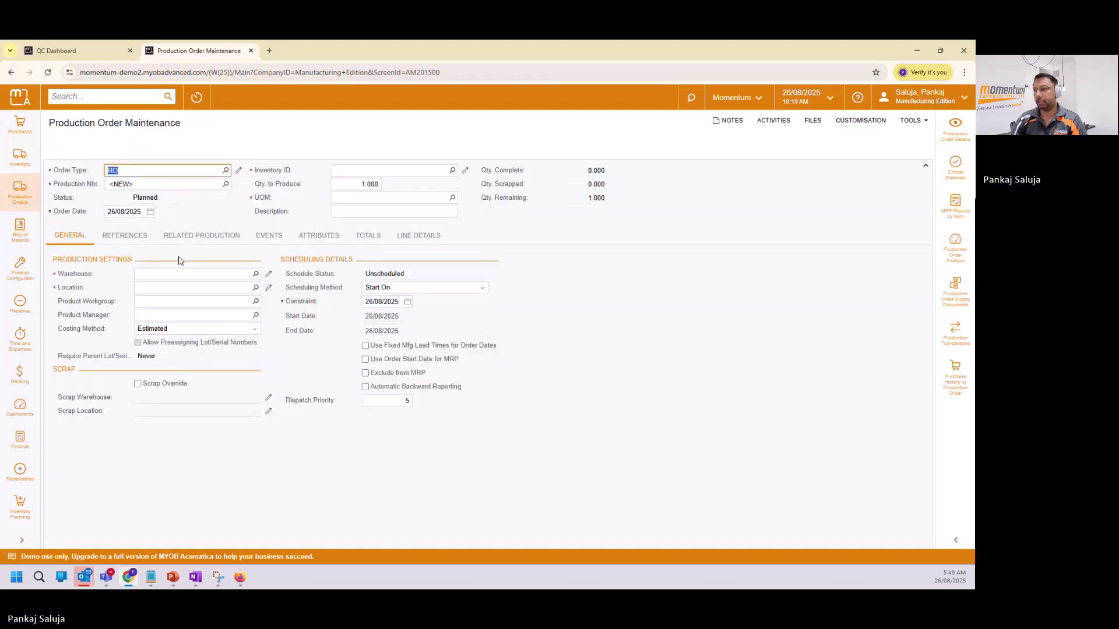
left_click(963, 137)
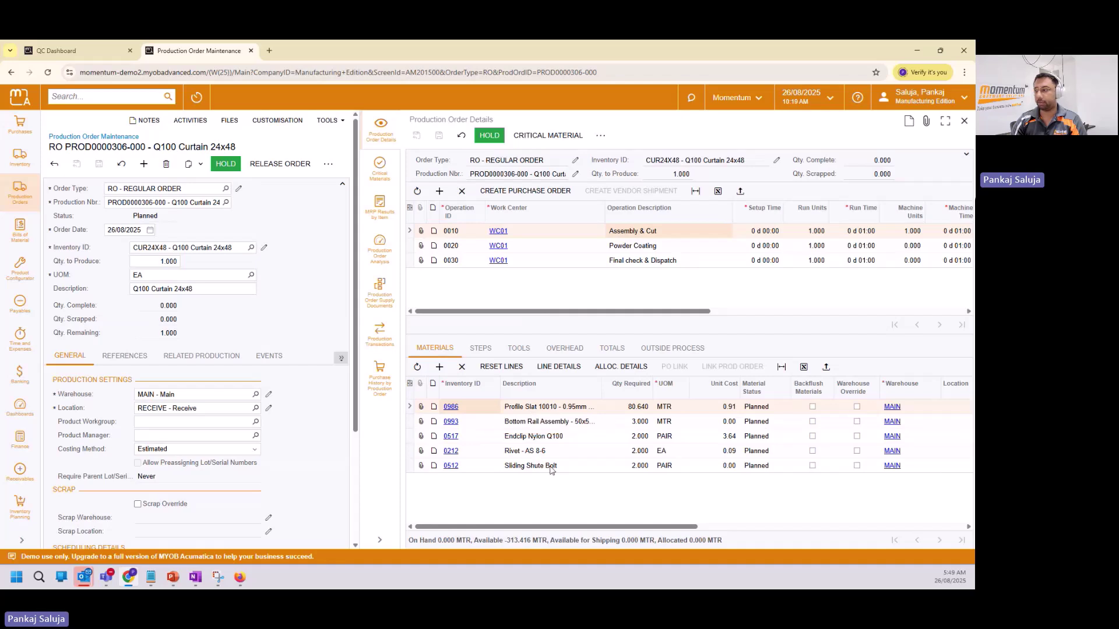
left_click(640, 246)
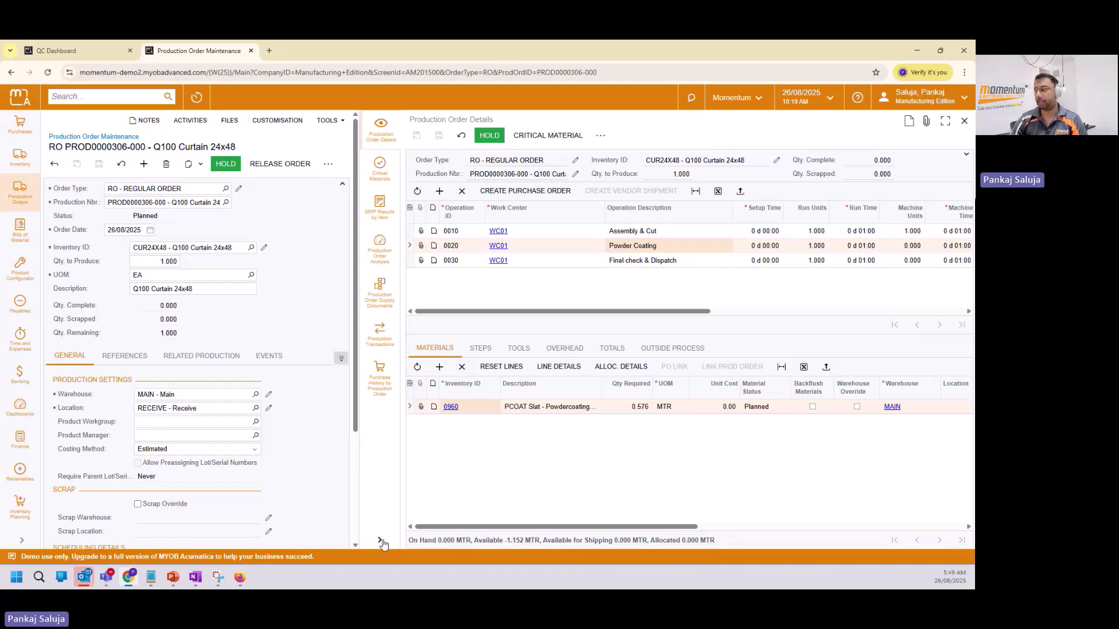
left_click(381, 541)
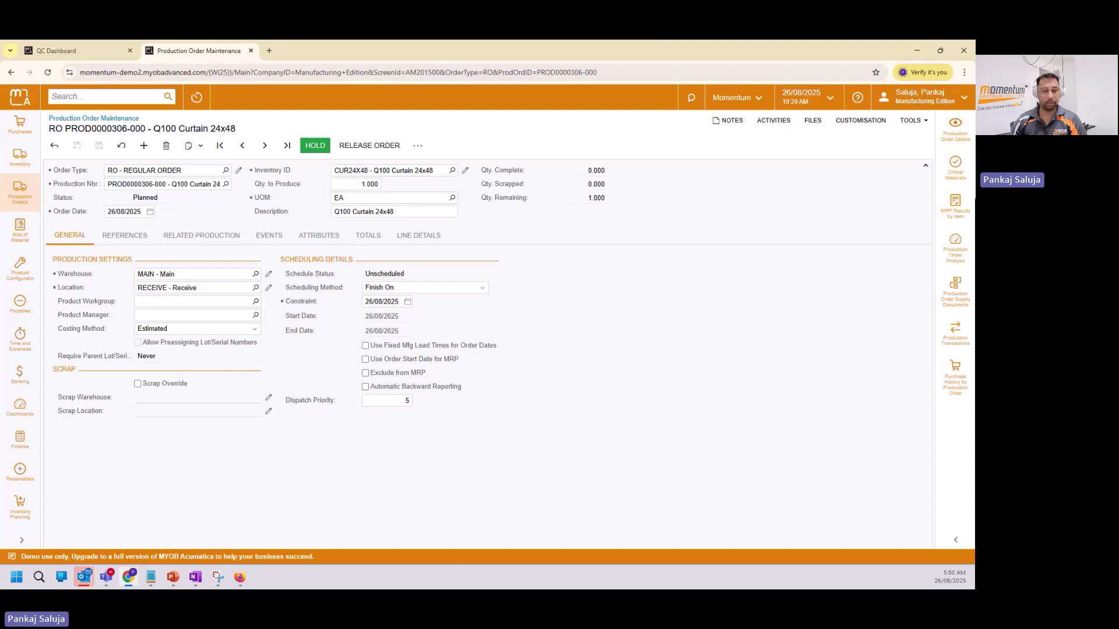
key("alt+Tab")
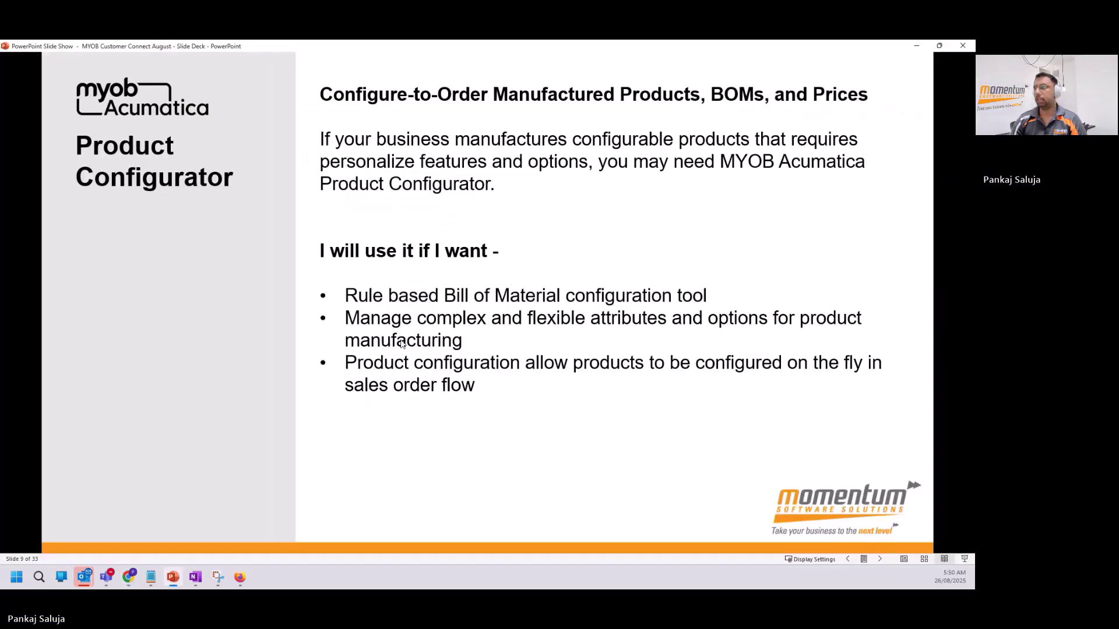
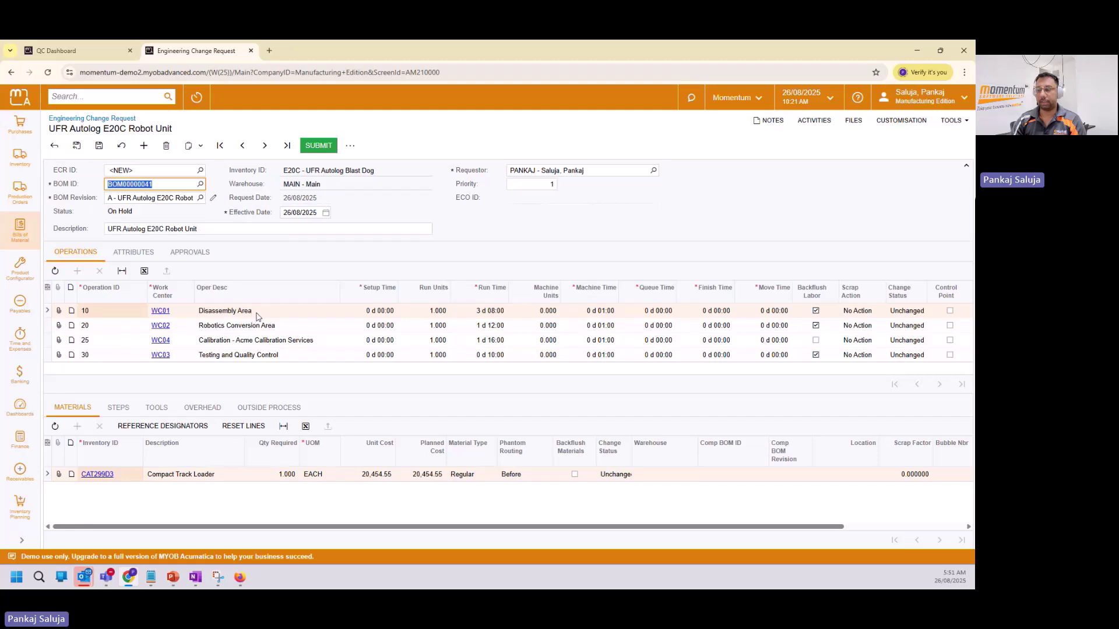
Set operation 10's run time on ECR 000007 to 2 d 08:00.
left_click(260, 314)
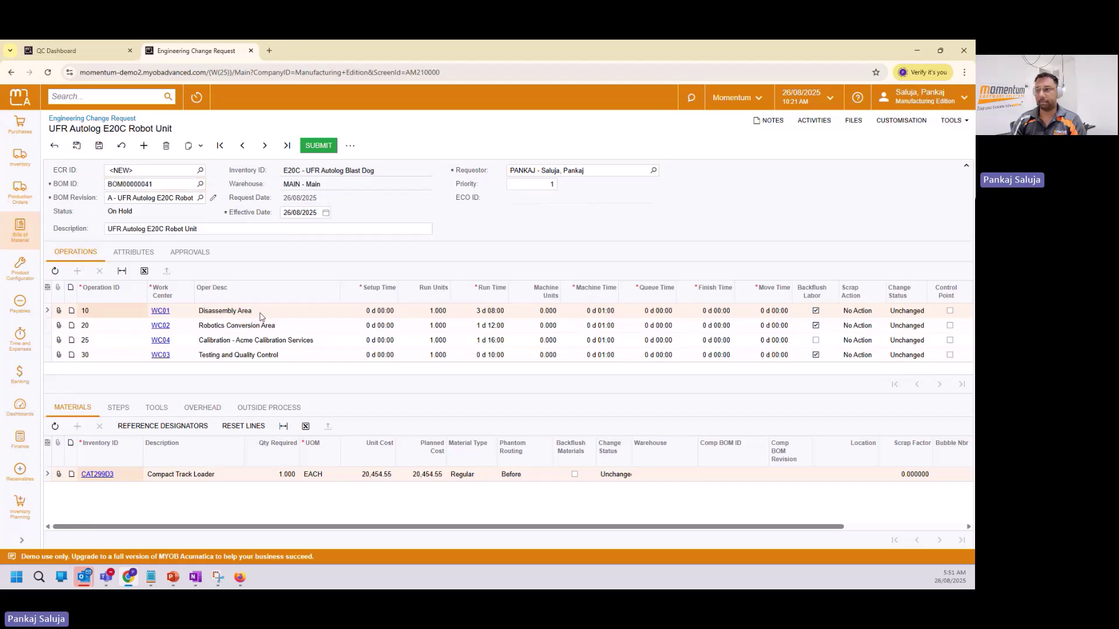
left_click(429, 314)
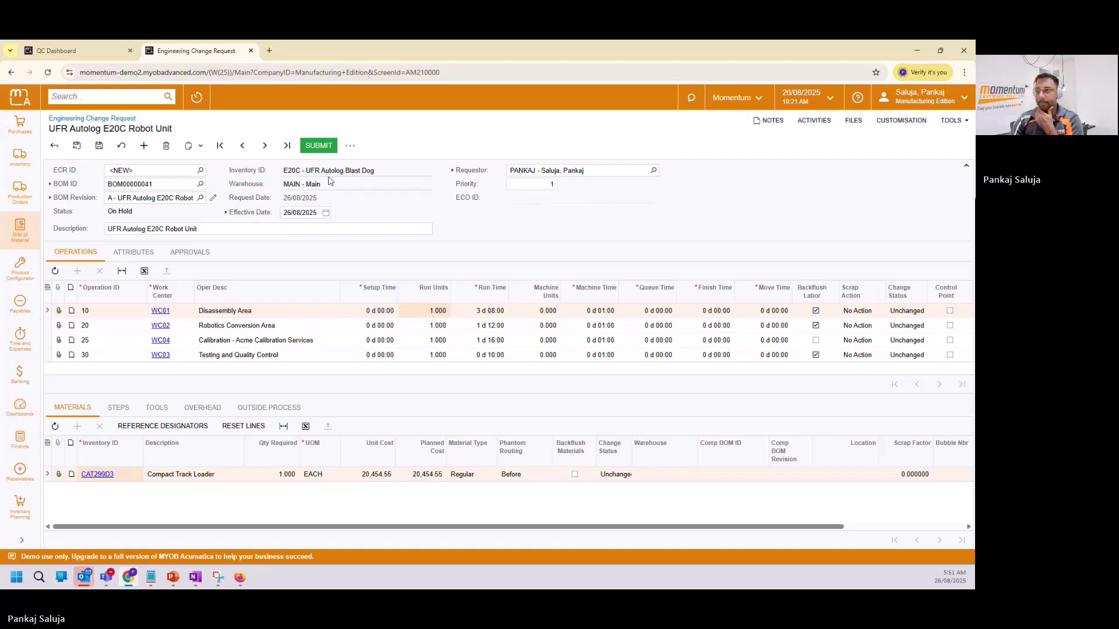
left_click(490, 314)
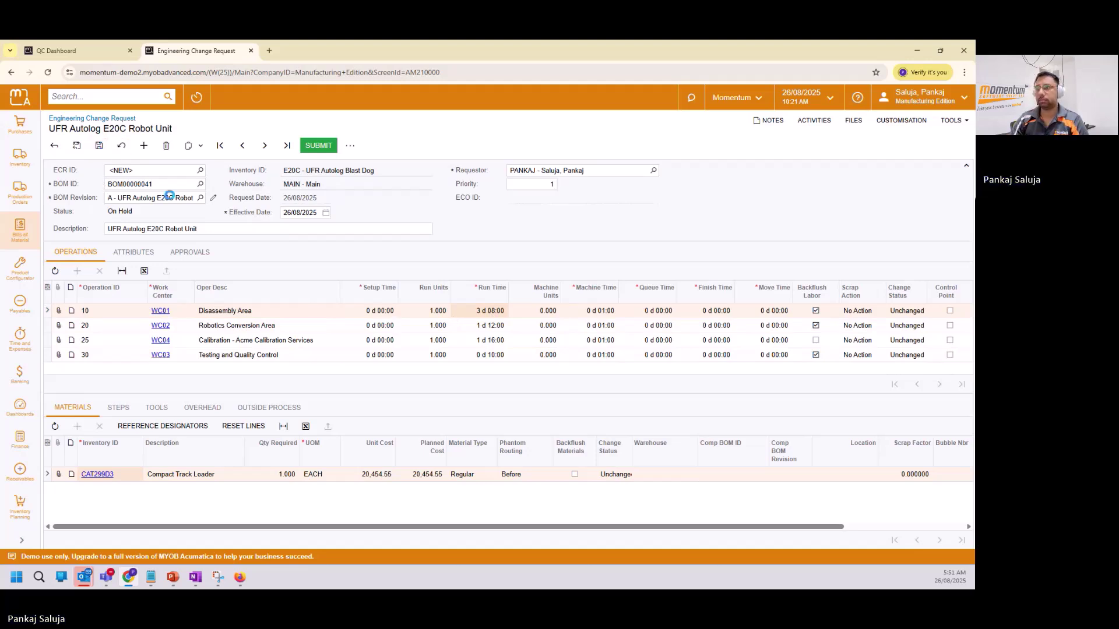
left_click(476, 311)
left_click(499, 316)
type("2")
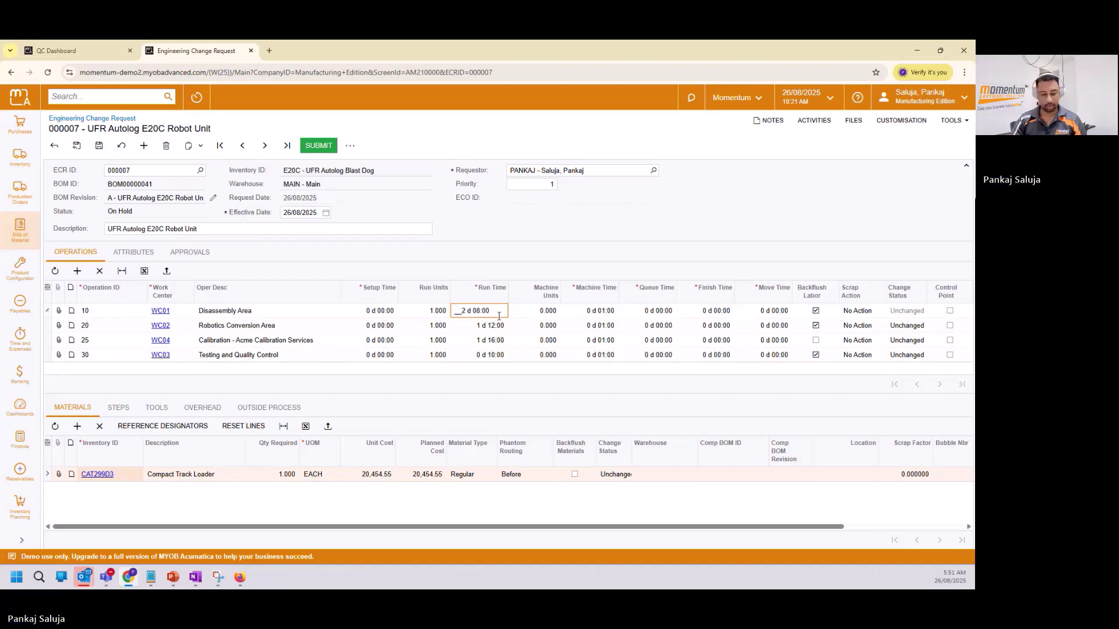
key("Tab")
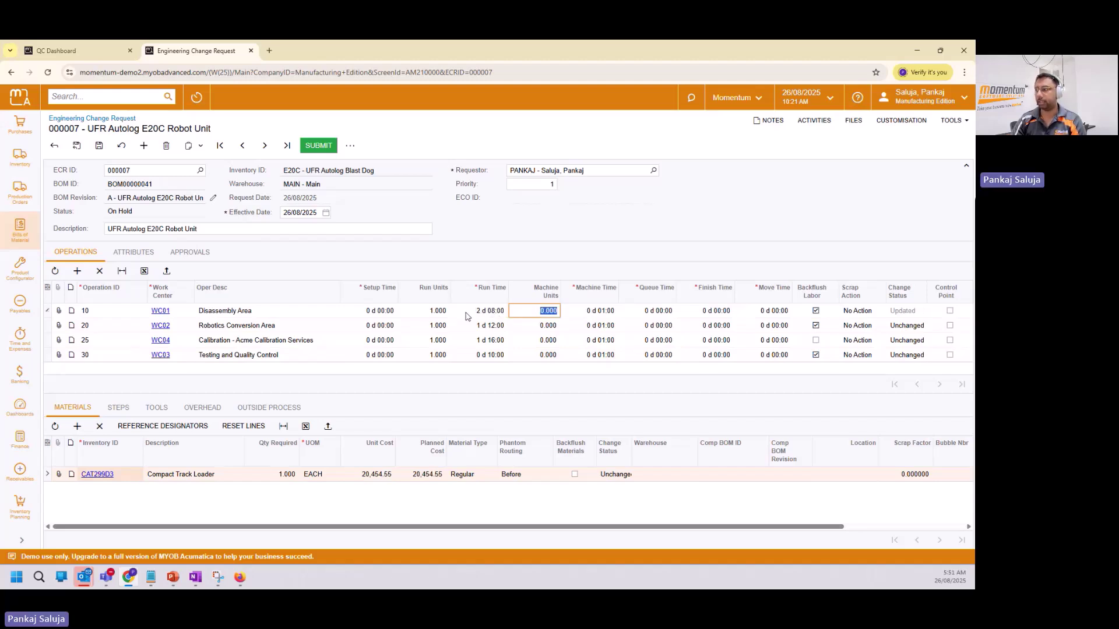
Change the required quantity of material 0320 on operation 20 to 6.
left_click(238, 331)
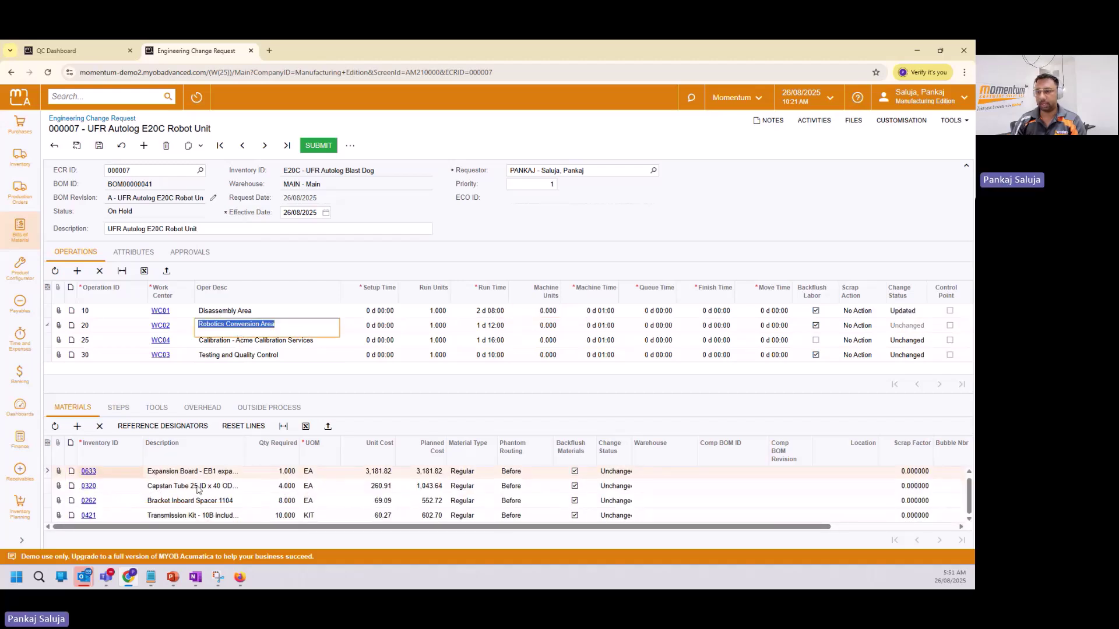
left_click(288, 487)
left_click(288, 487)
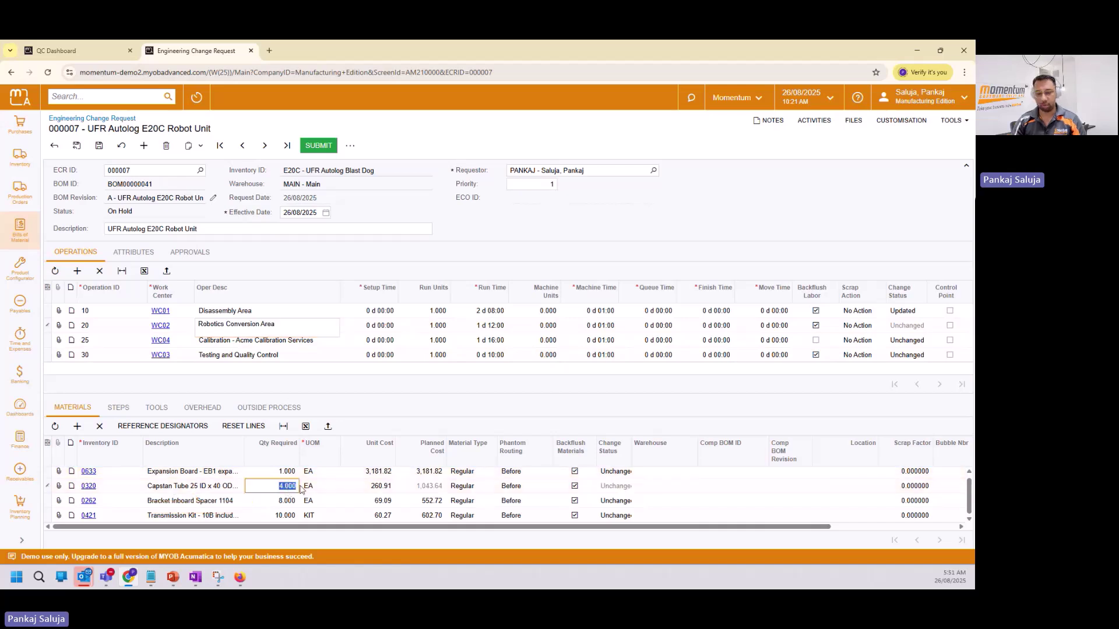
type("6")
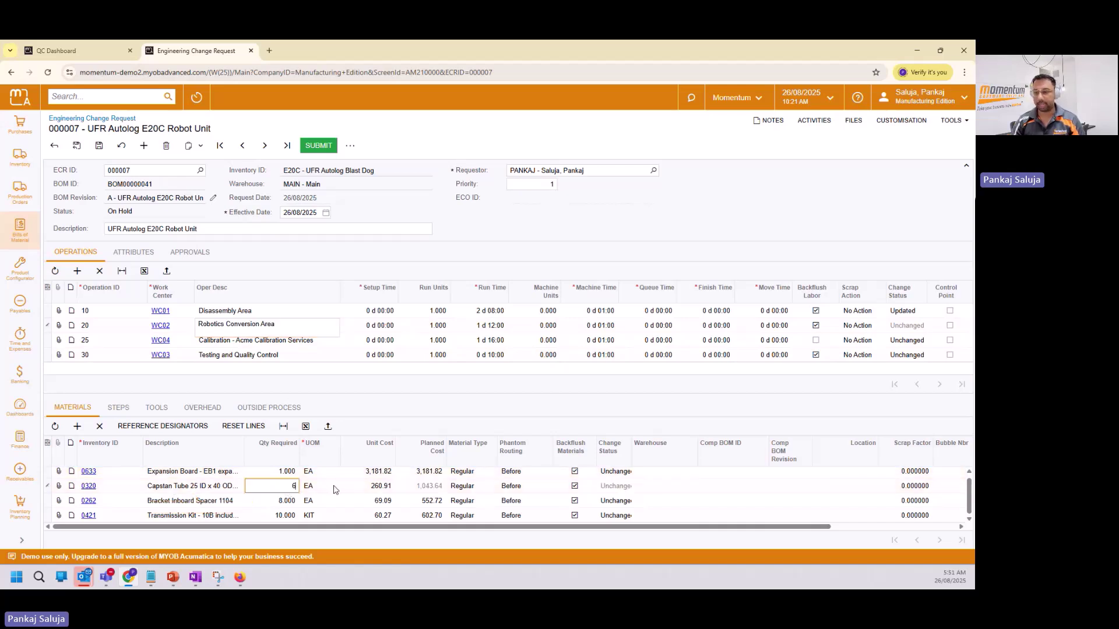
left_click(334, 490)
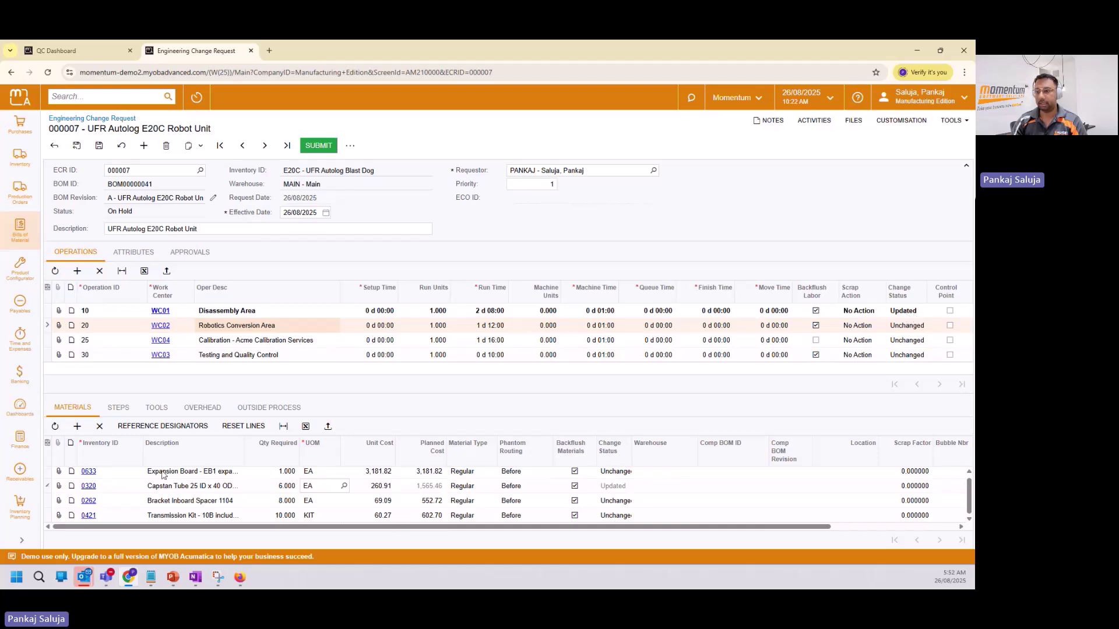
Raise material 0262's required quantity to 10 and add a new material line for item 0097.
left_click(286, 502)
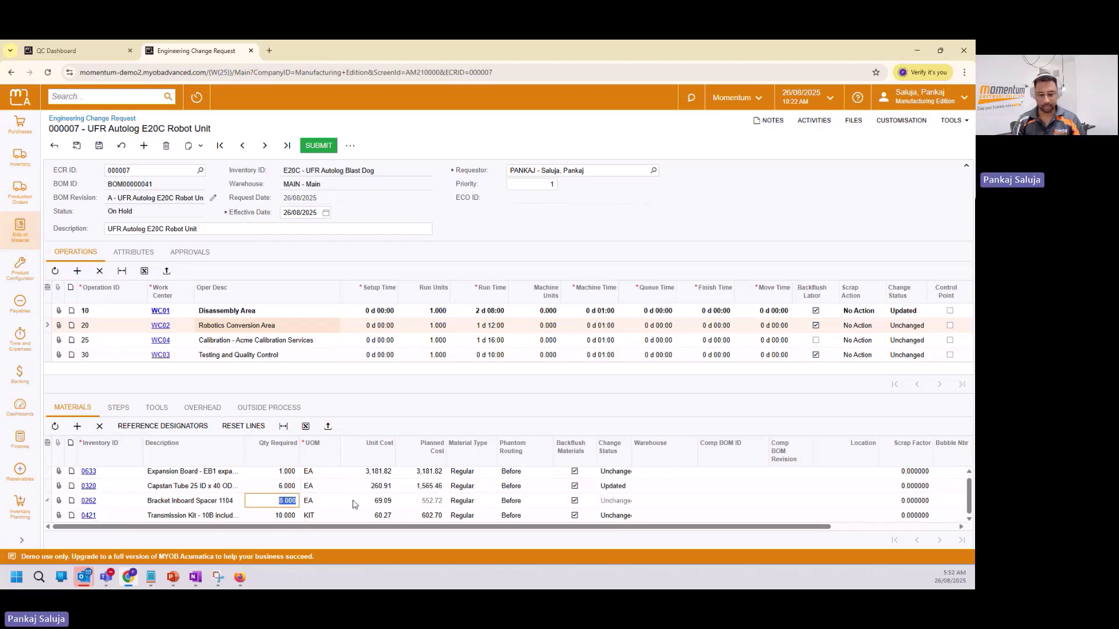
type("10")
key("Tab")
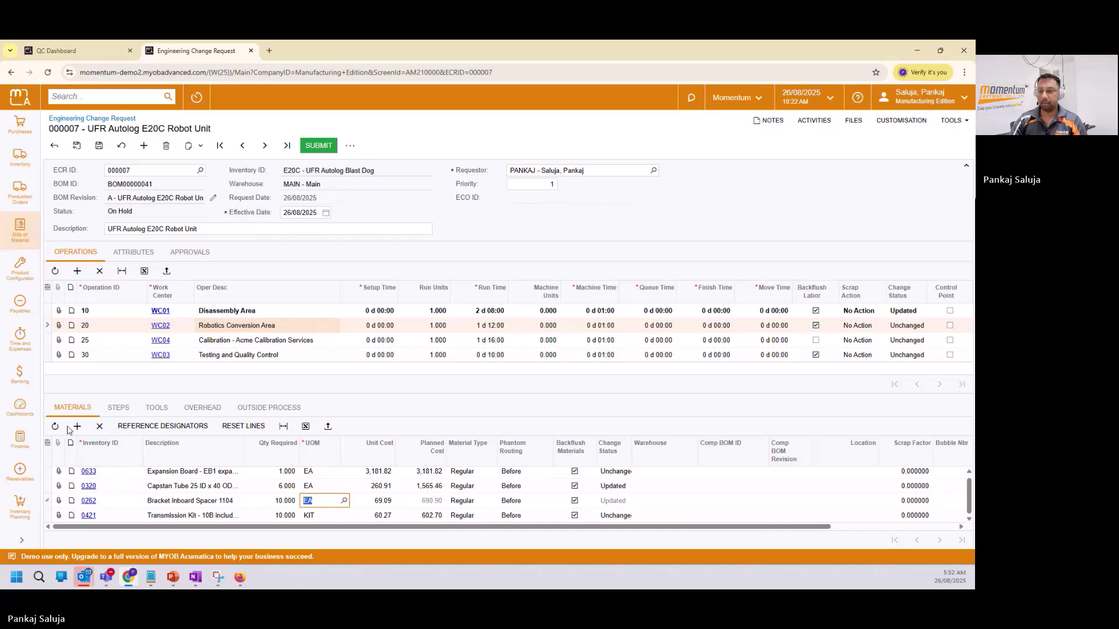
left_click(76, 428)
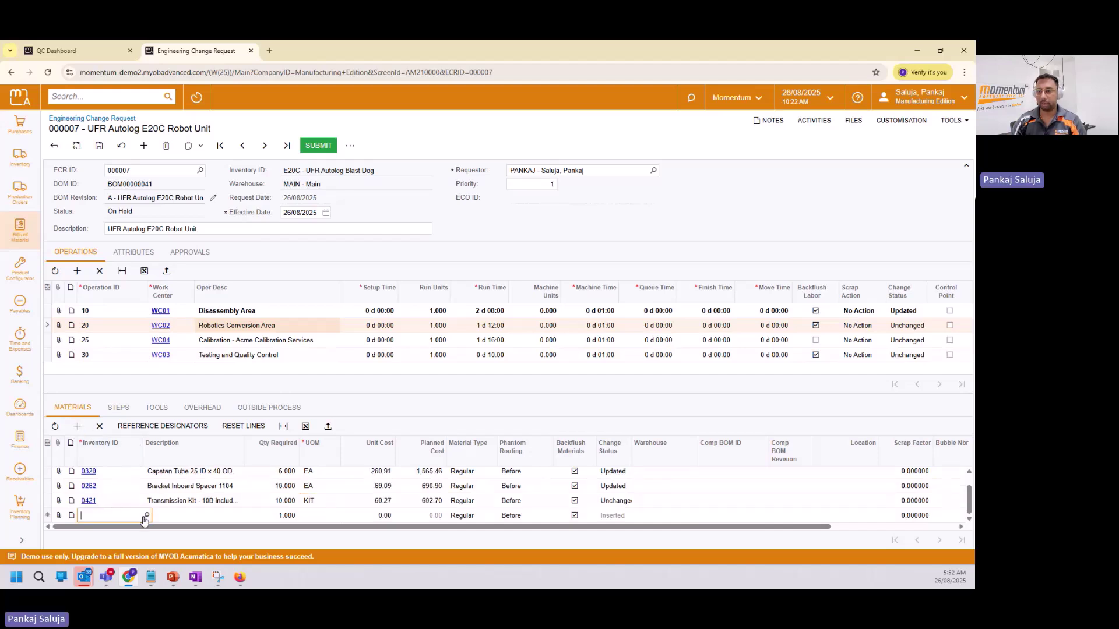
type("097")
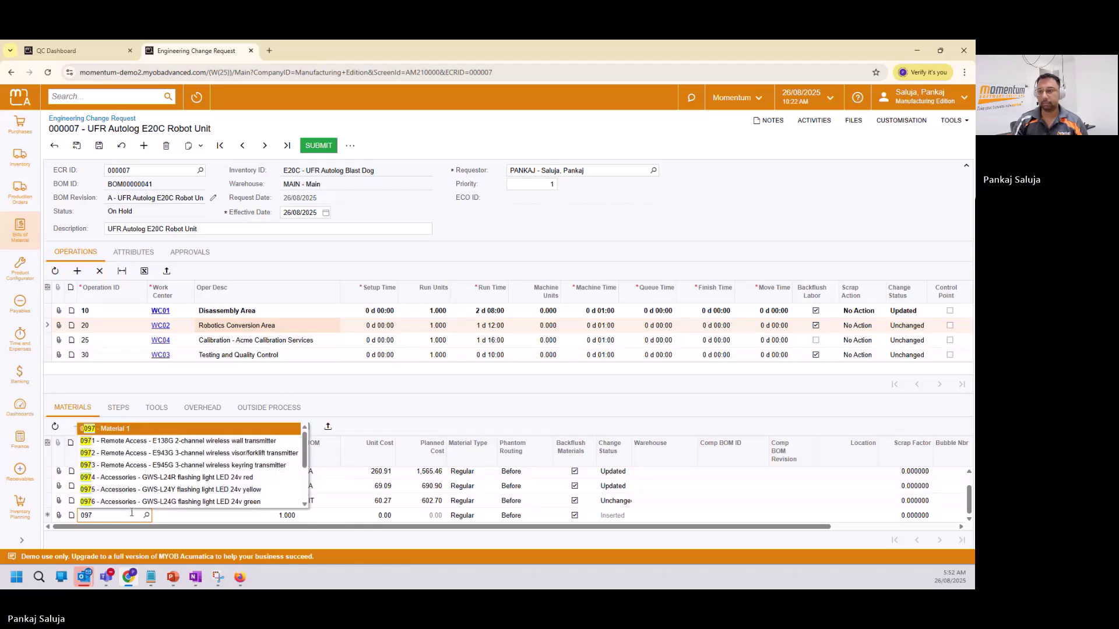
key("Tab")
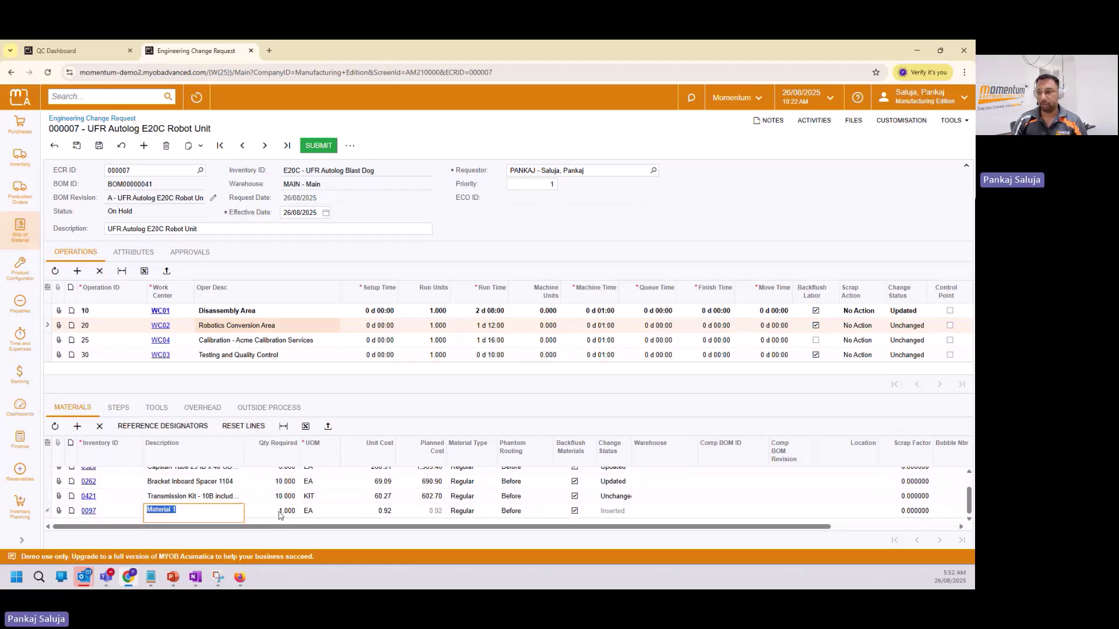
key("Tab")
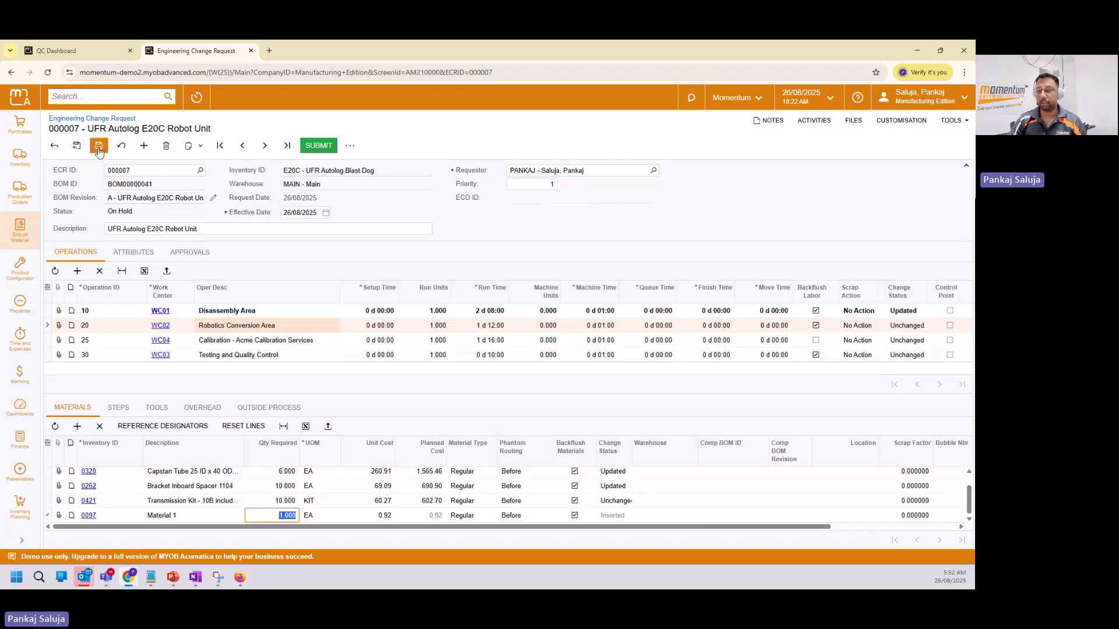
Save and submit ECR 000007, check its approvers, then switch to the approver's window.
left_click(98, 147)
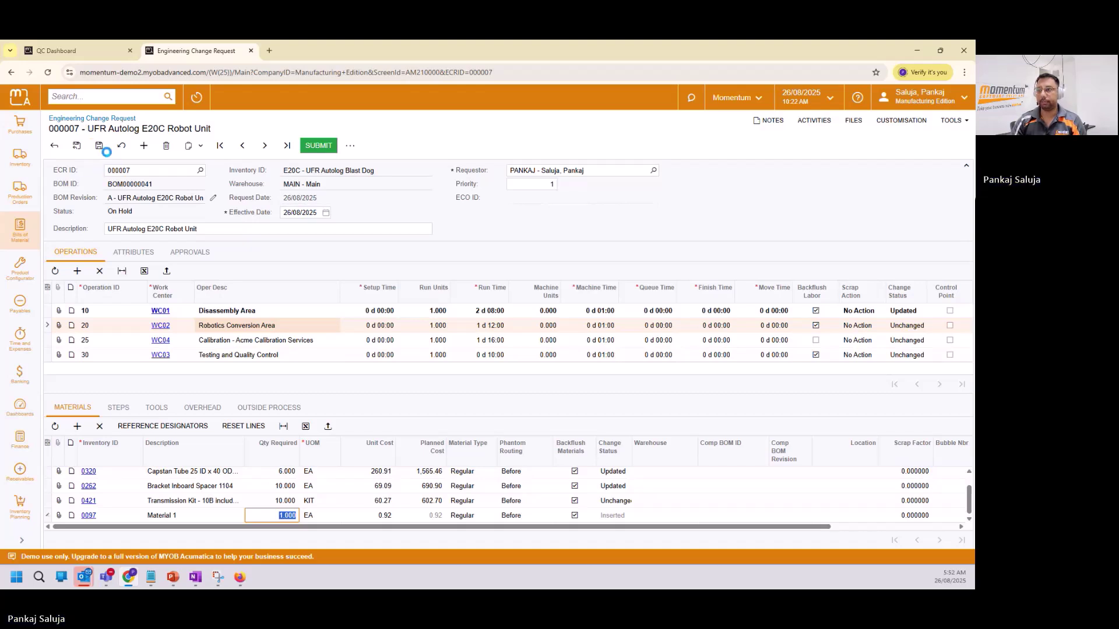
left_click(324, 148)
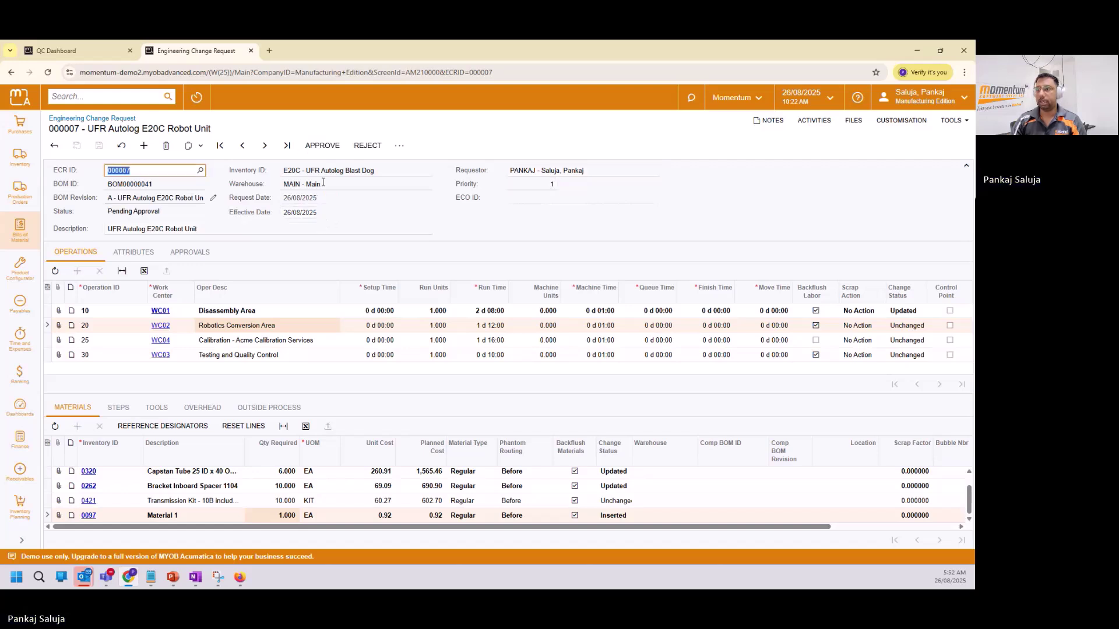
left_click(190, 252)
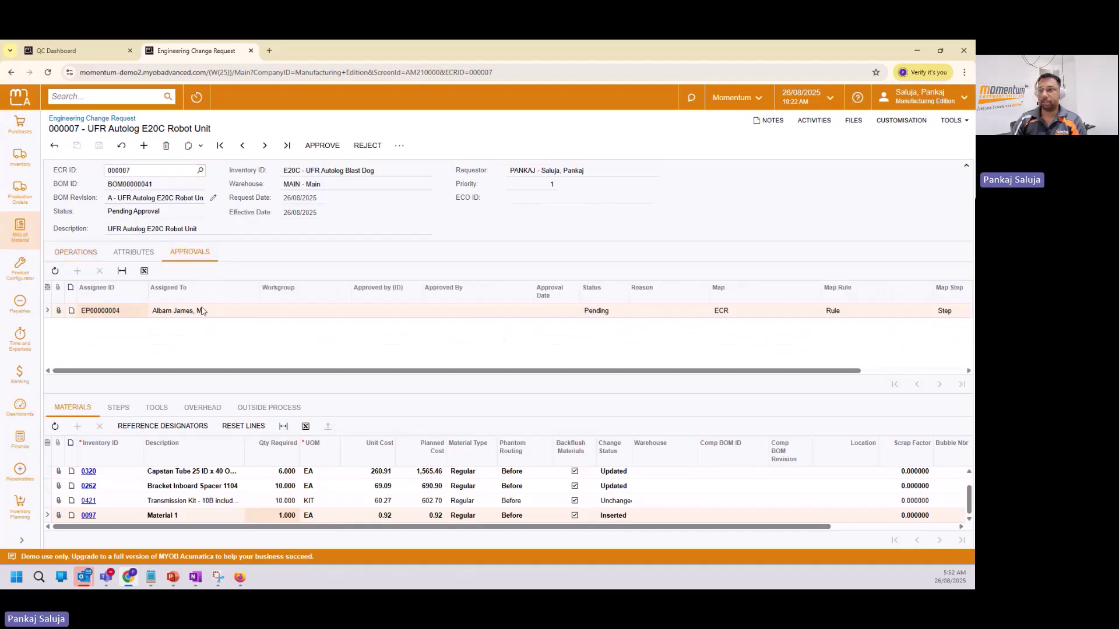
left_click(75, 252)
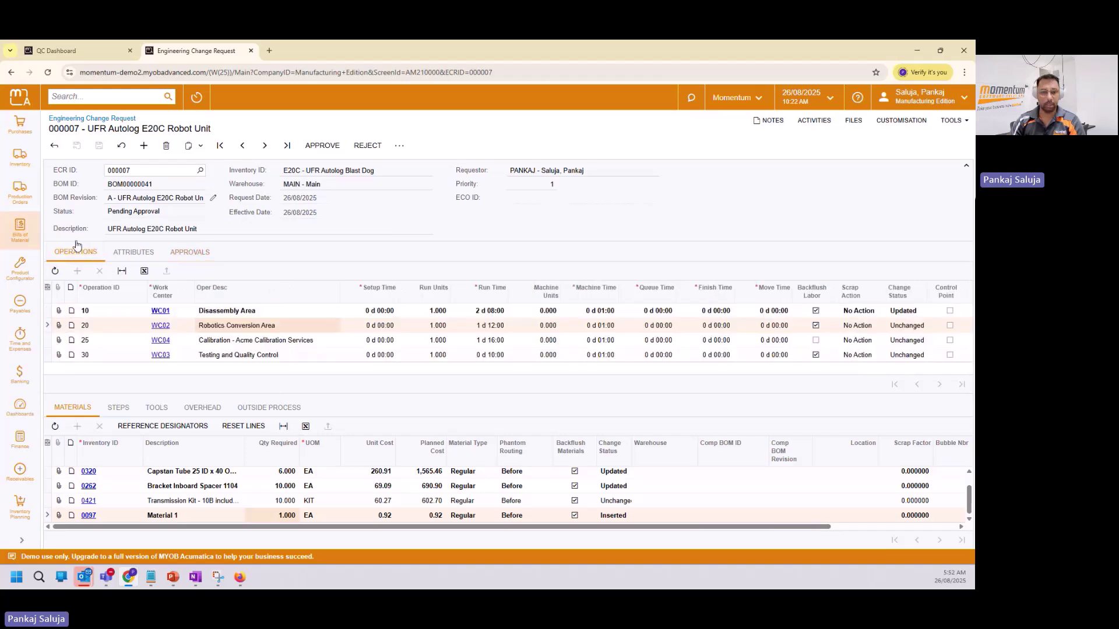
key("alt+Tab")
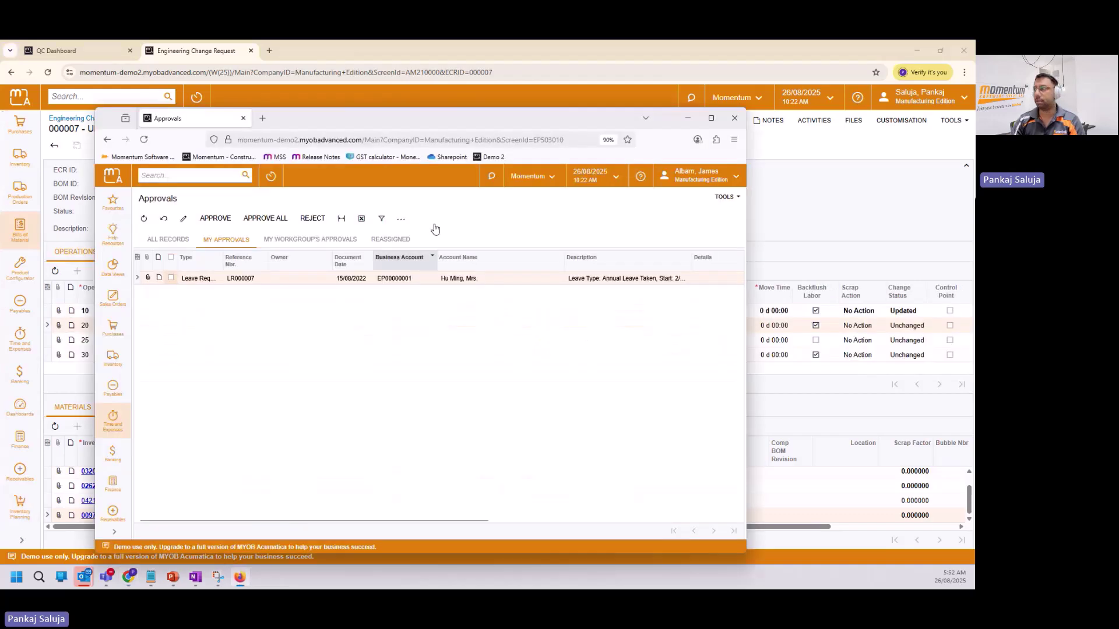
As the approver, refresh the Approvals list, open ECR 000007, and view operation 10's materials.
left_click(711, 119)
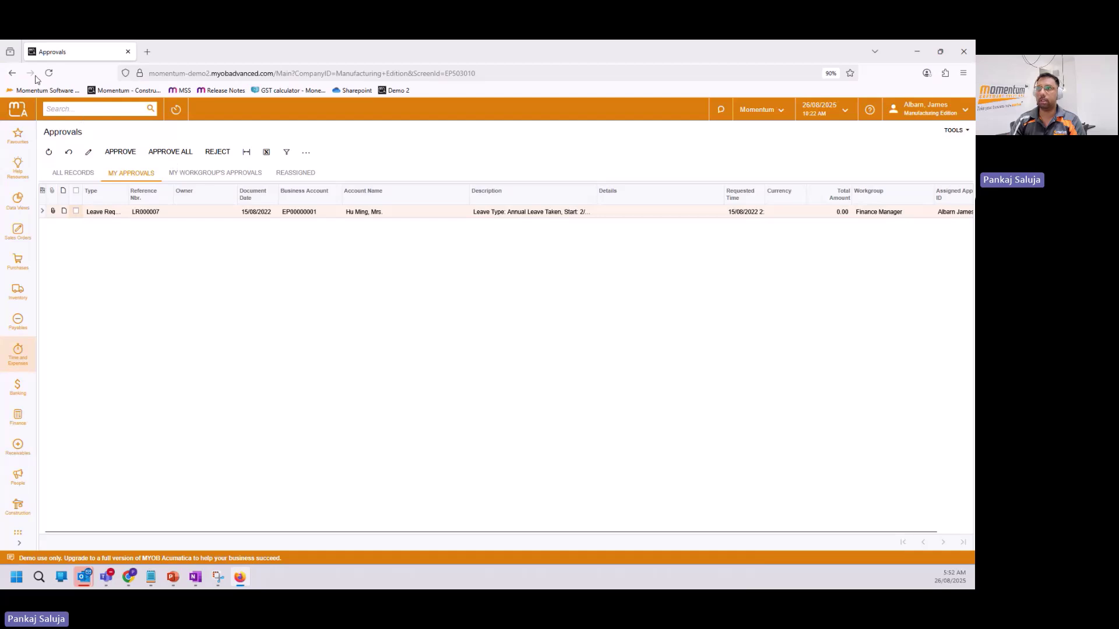
left_click(116, 152)
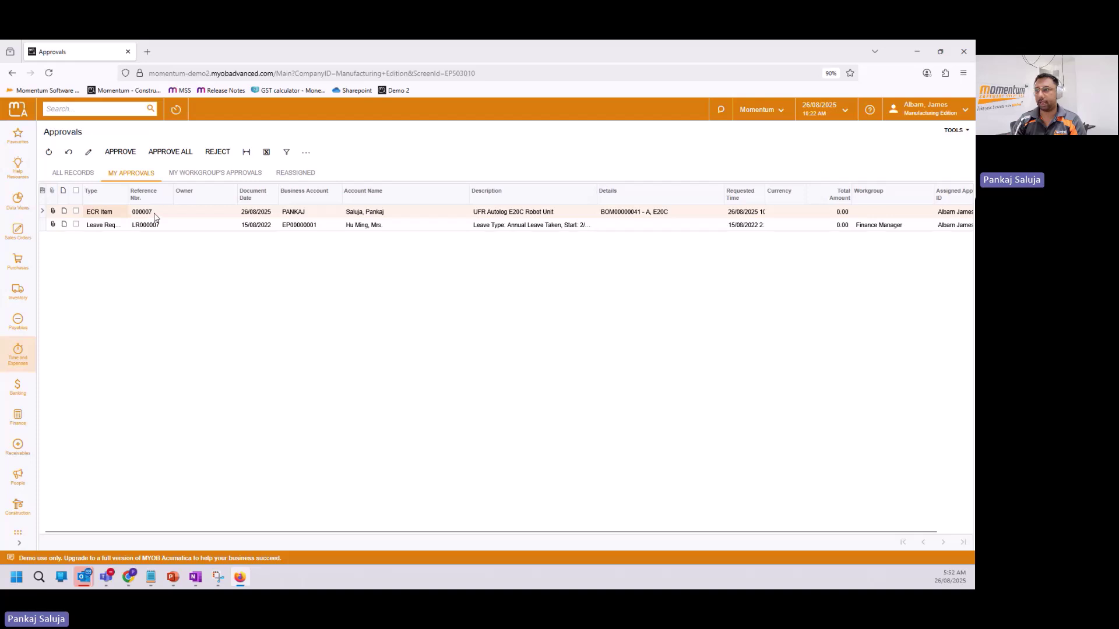
left_click(213, 213)
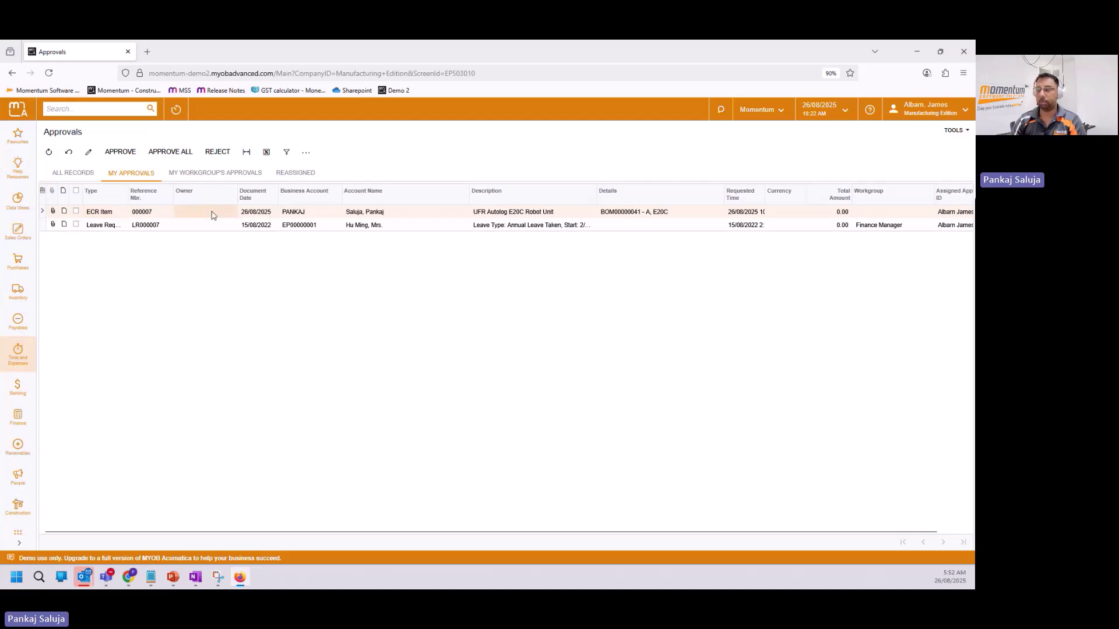
double_click(213, 215)
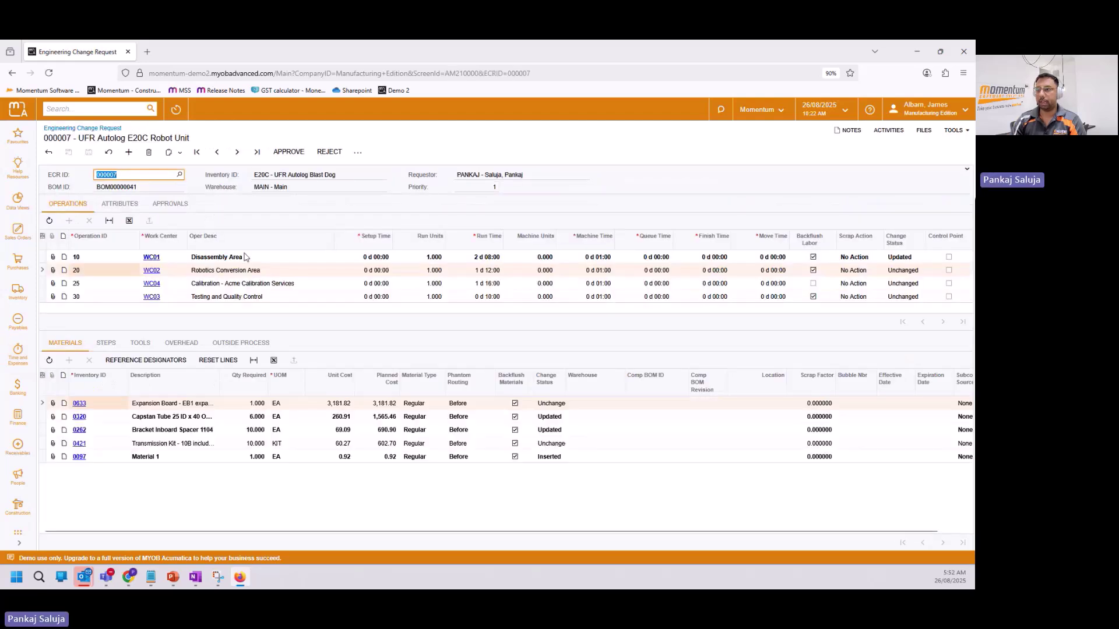
left_click(261, 260)
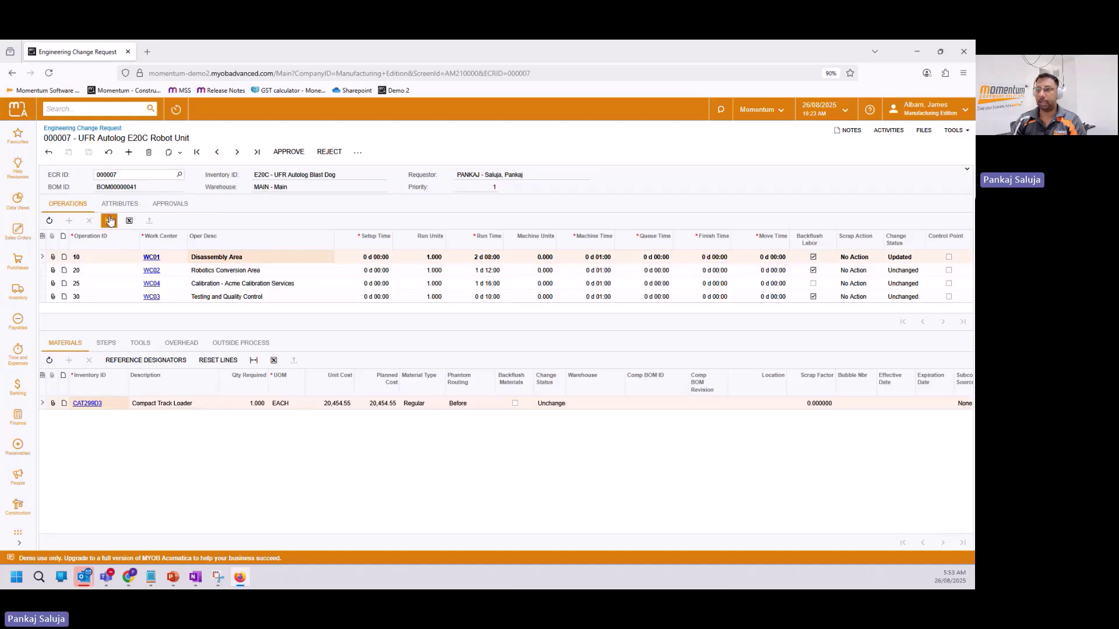
Show operation 20's materials: 0320 and 0262 Updated, 0097 Inserted.
left_click(232, 270)
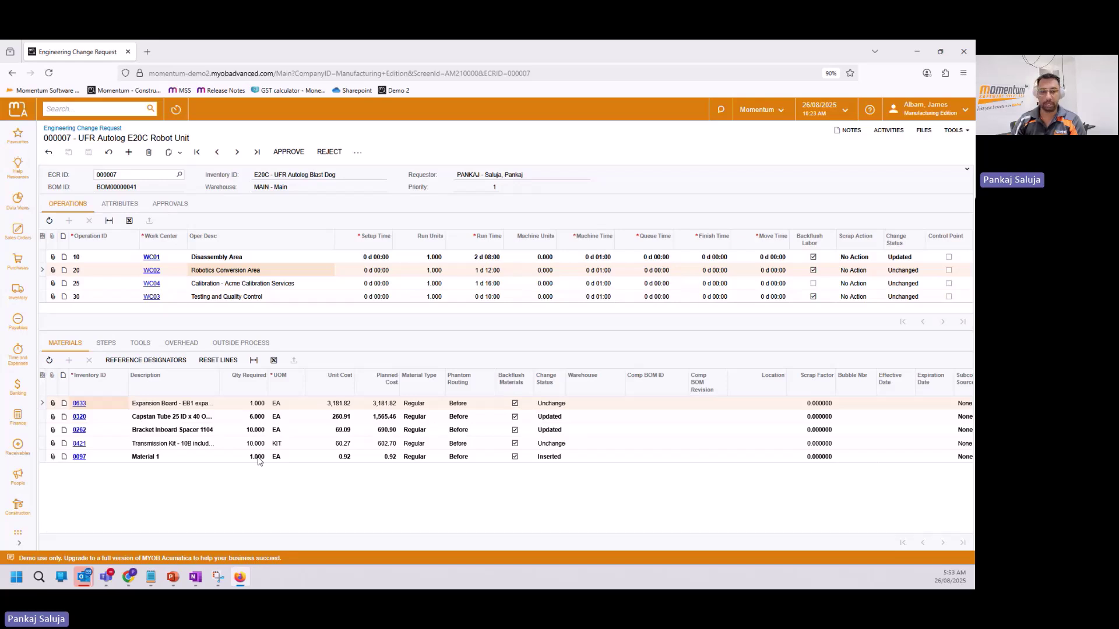
left_click(357, 156)
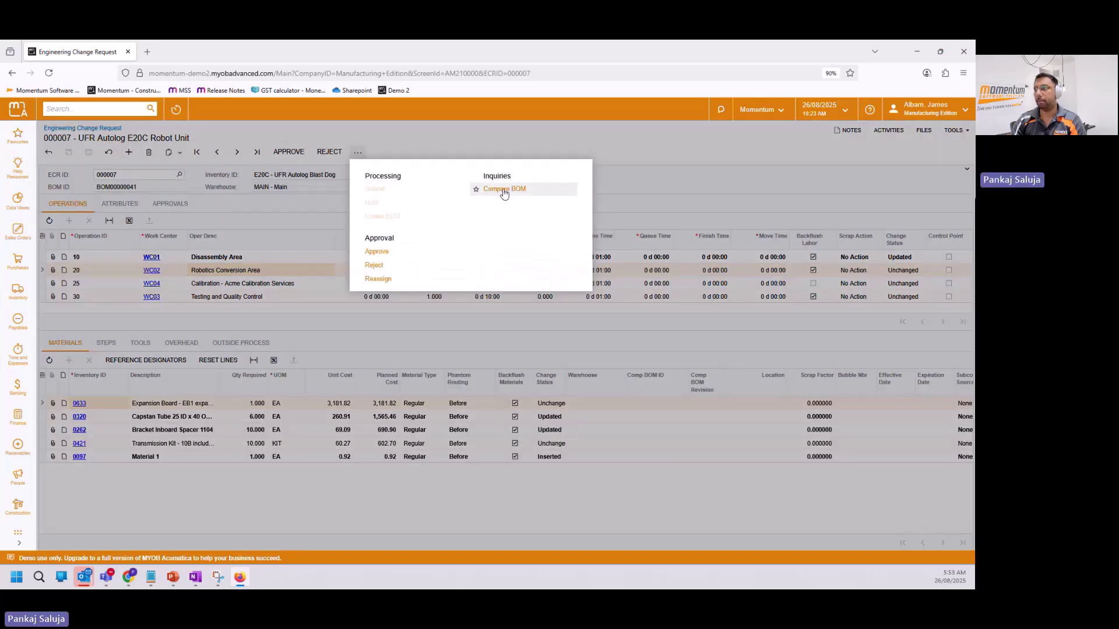
Compare Capstan Tube 0320 and Bracket Inboard Spacer 0262 against revision A (0262: 10 vs 8).
left_click(502, 189)
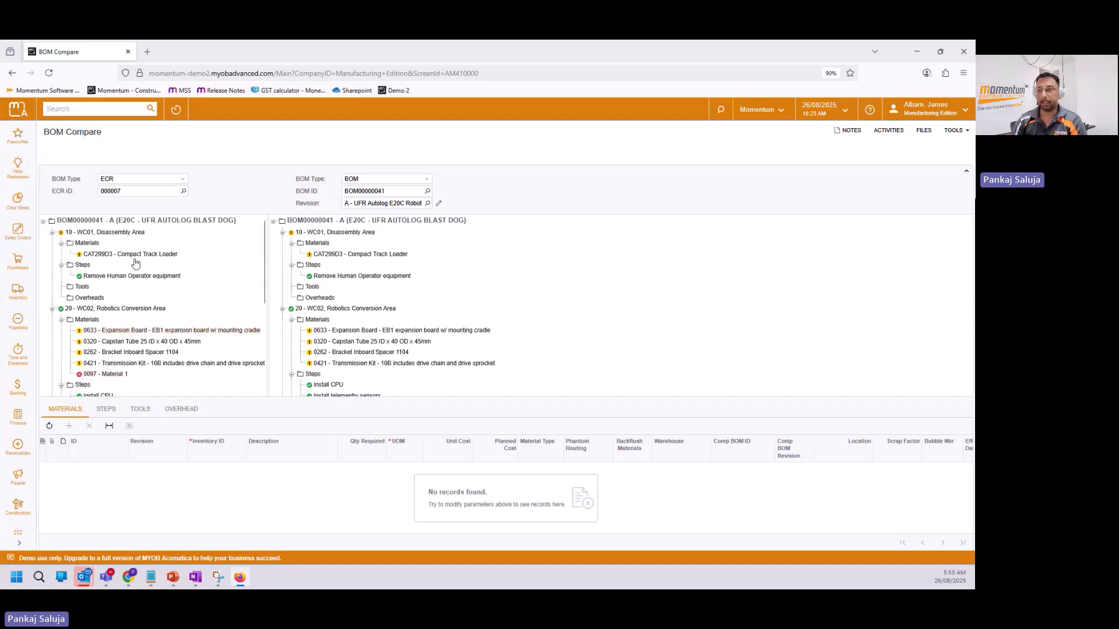
left_click(139, 340)
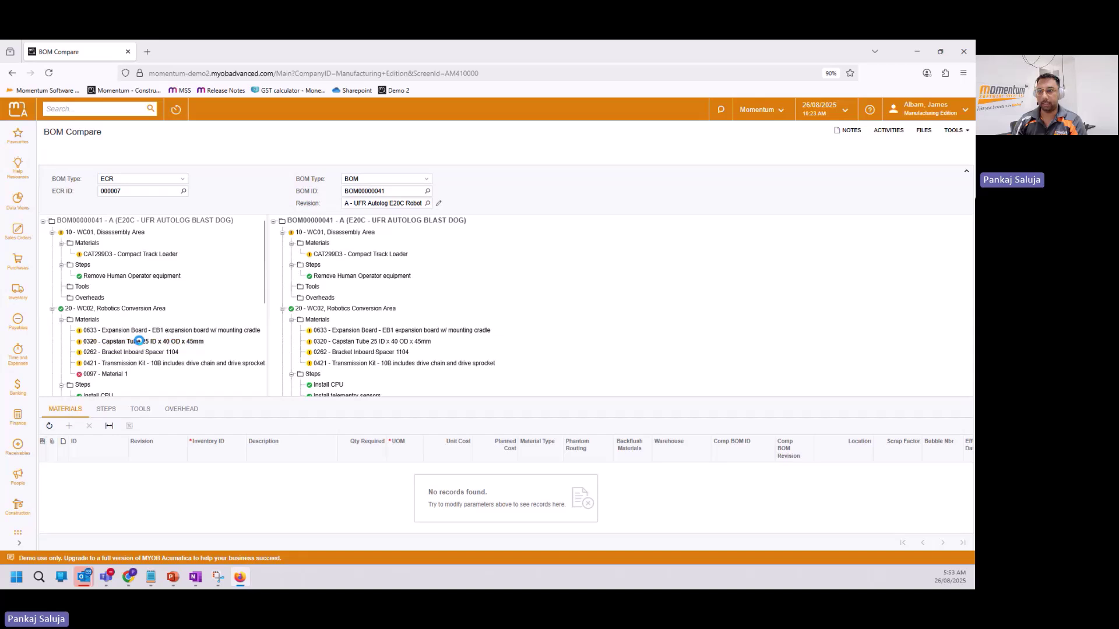
left_click(375, 341)
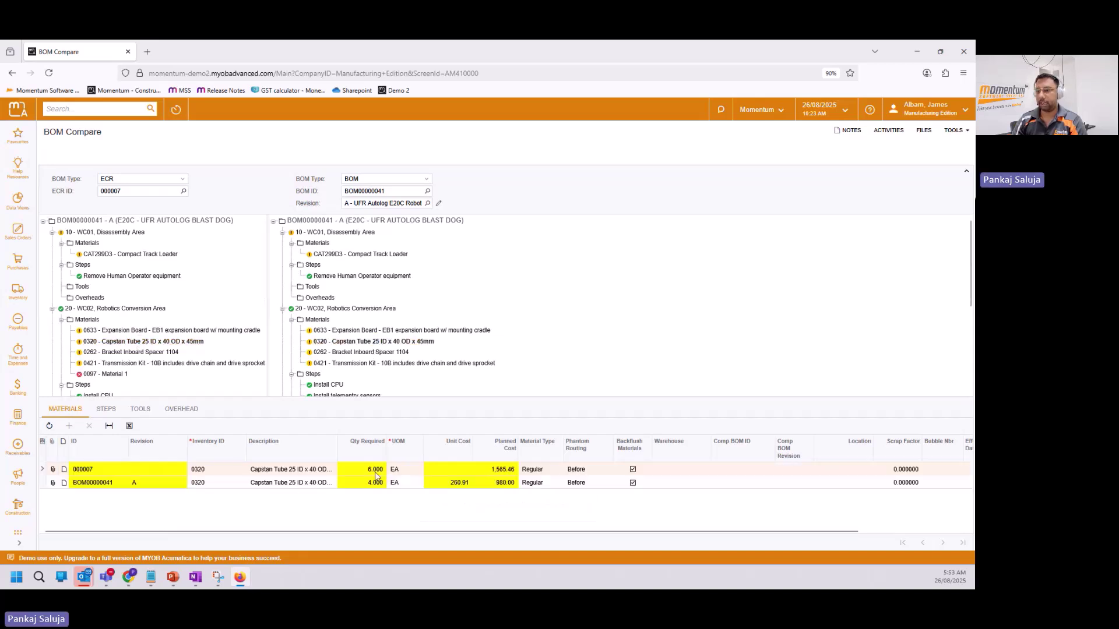
left_click(120, 483)
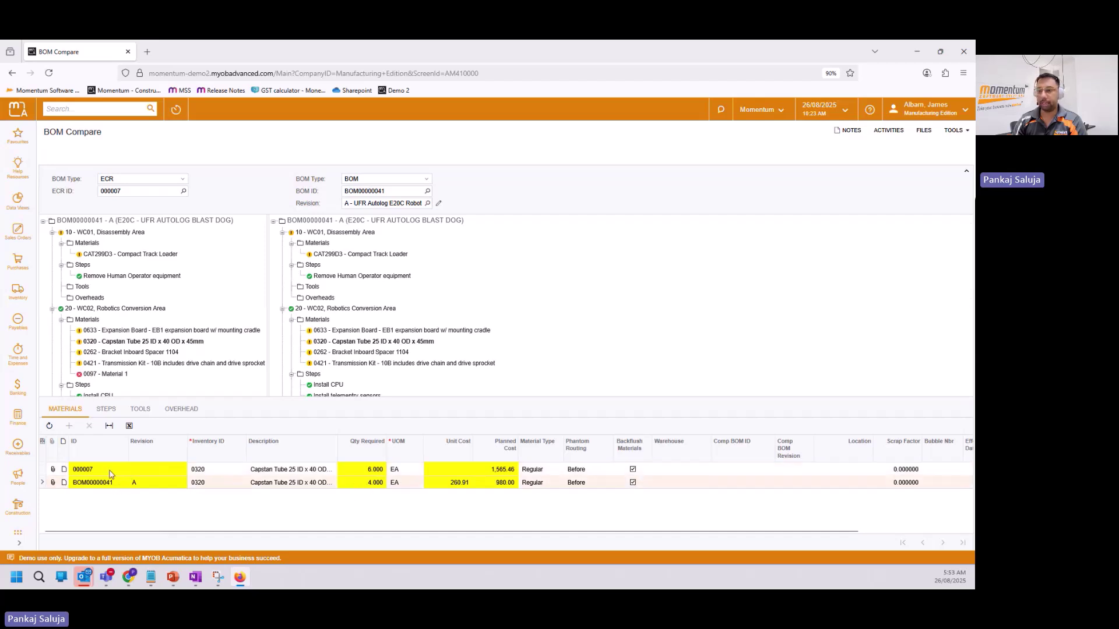
left_click(111, 473)
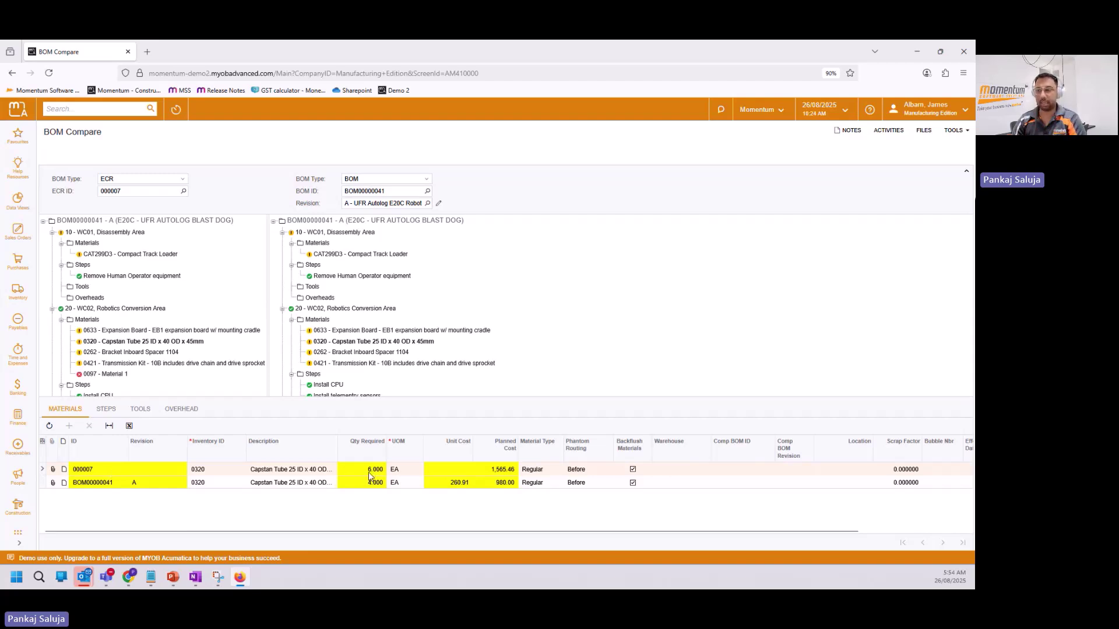
left_click(172, 353)
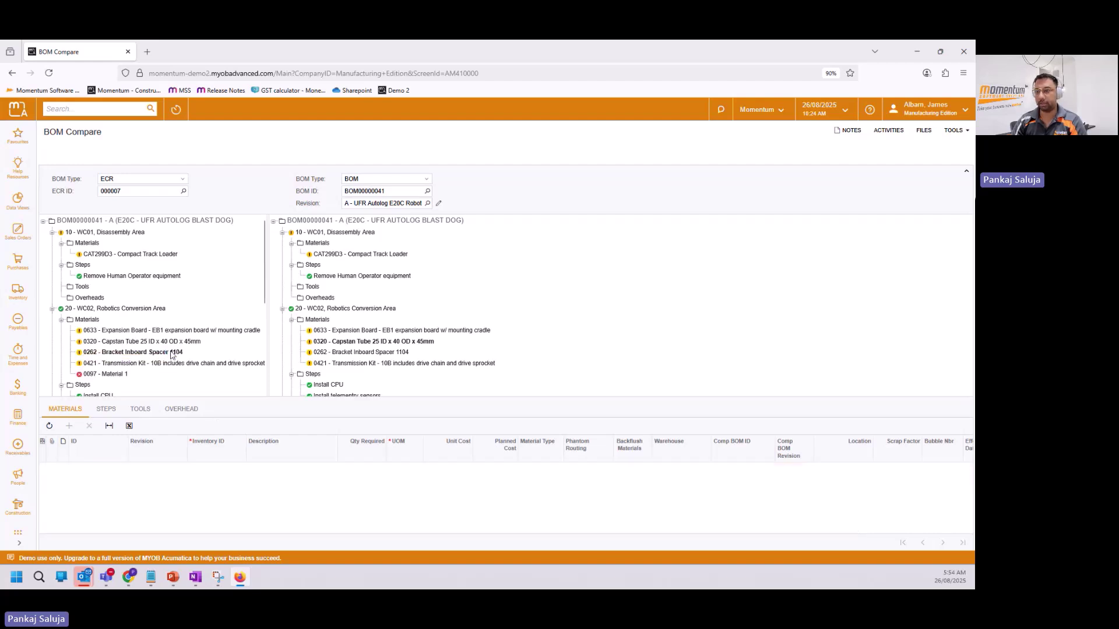
left_click(363, 352)
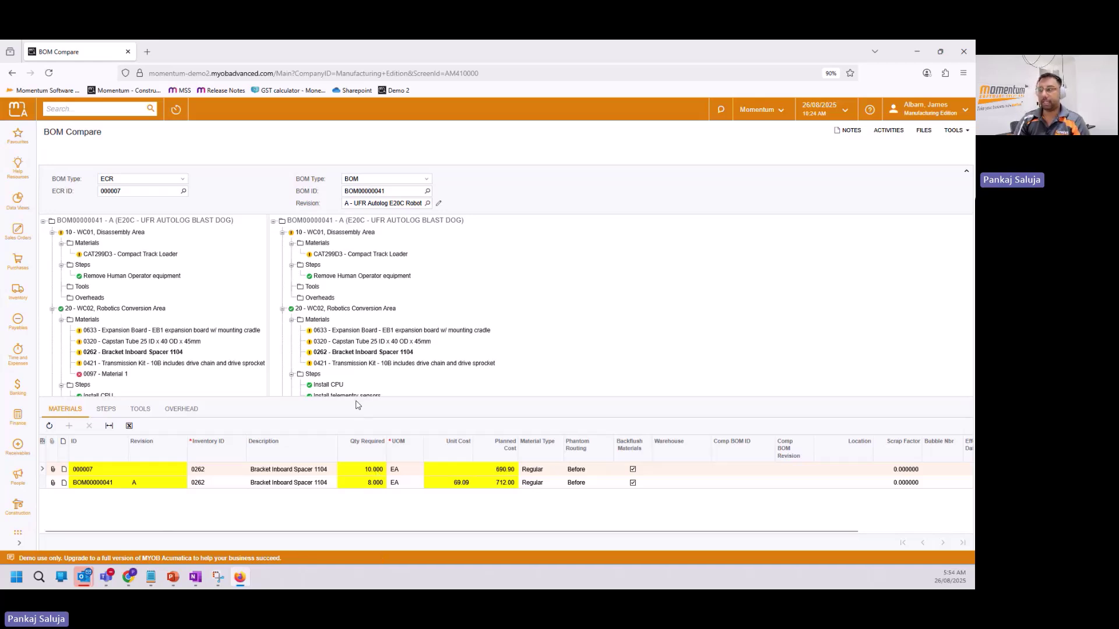
left_click(11, 72)
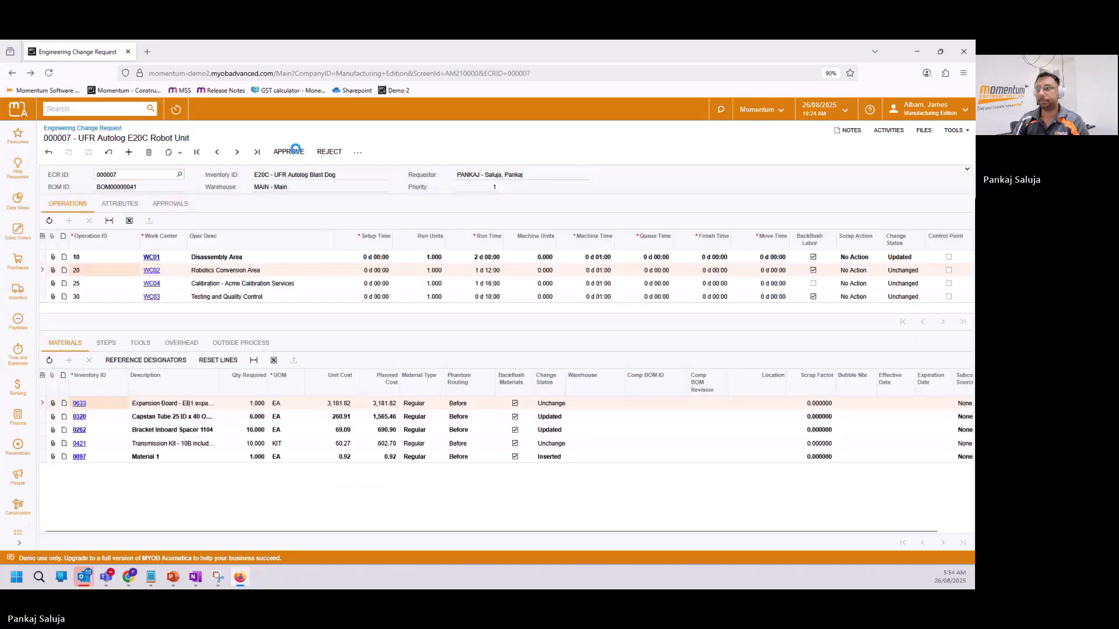
Approve ECR 000007 and create change order 000007 from it.
left_click(296, 150)
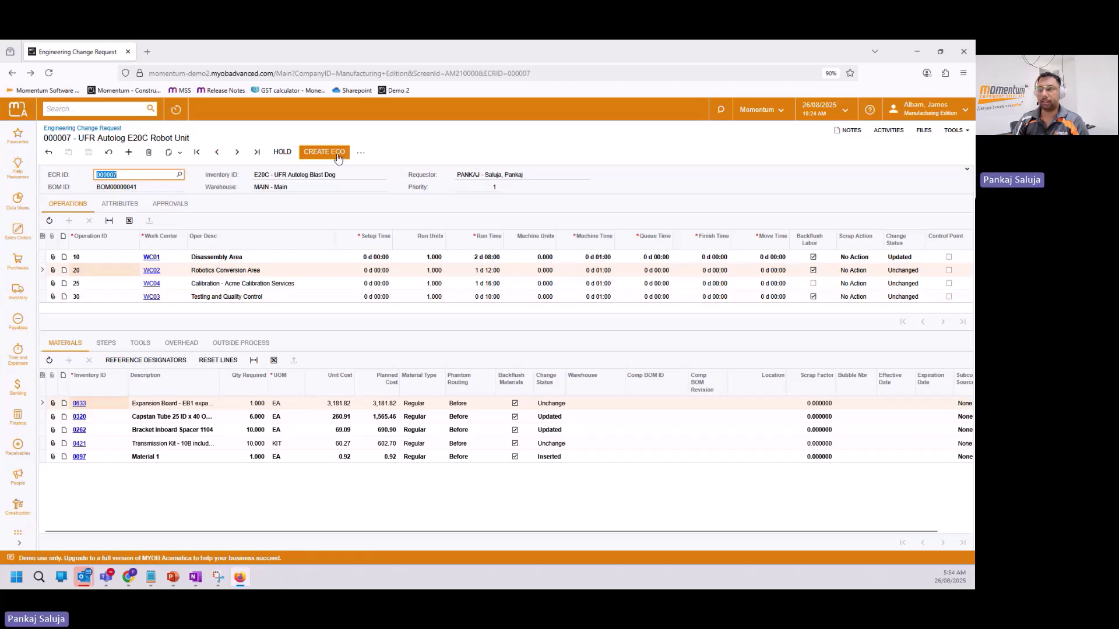
left_click(337, 154)
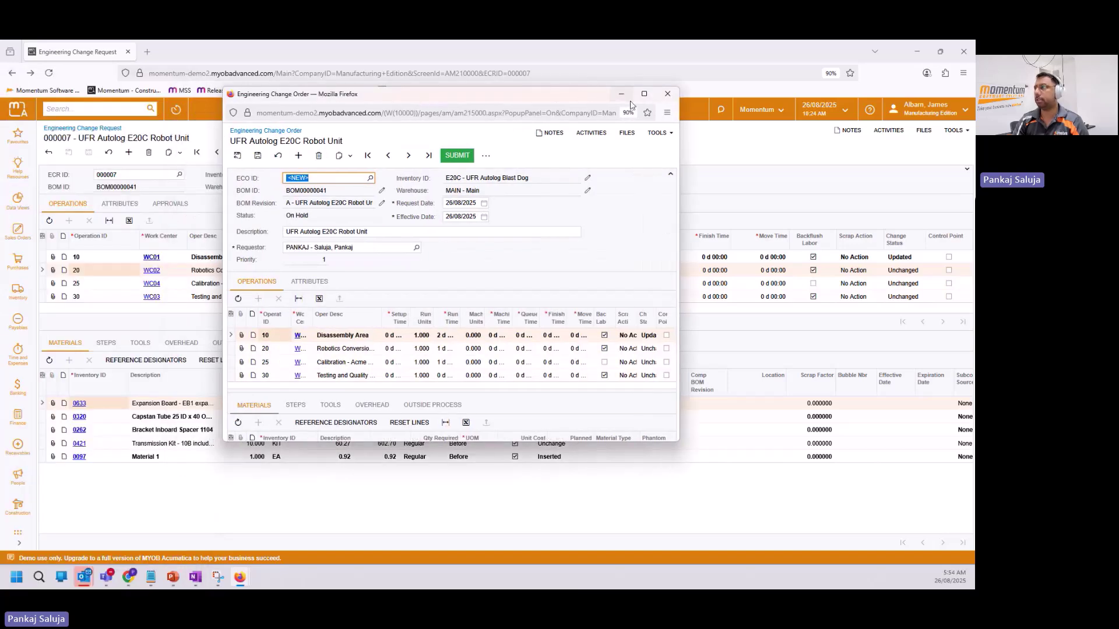
left_click(644, 94)
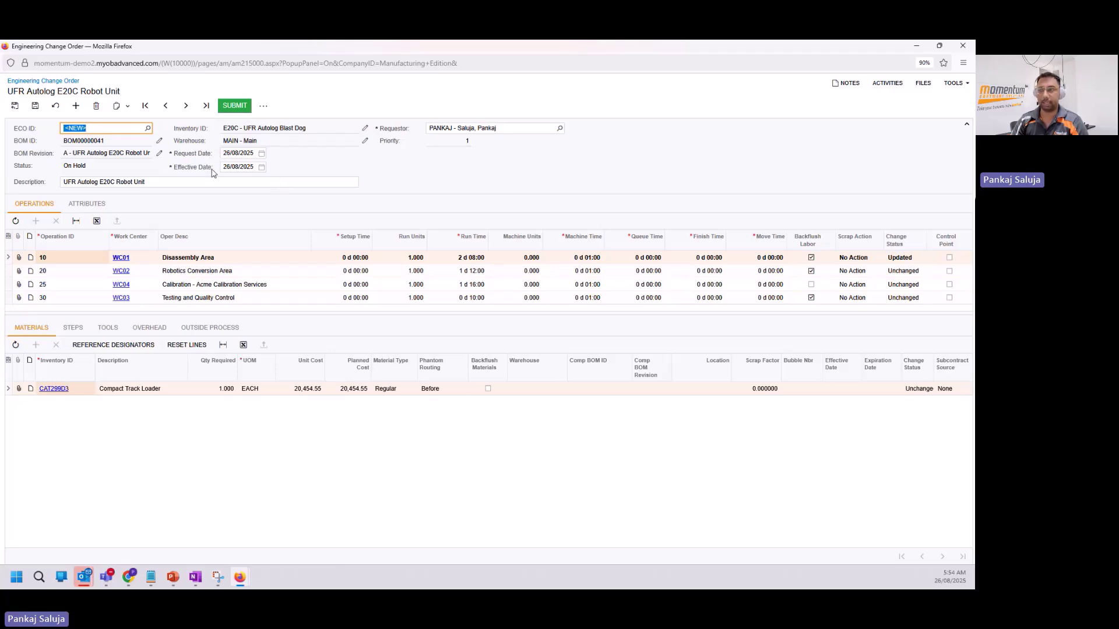
Set the ECO effective date to 29/08/2025, save, submit, and commit changes to BOM00000041.
left_click(261, 166)
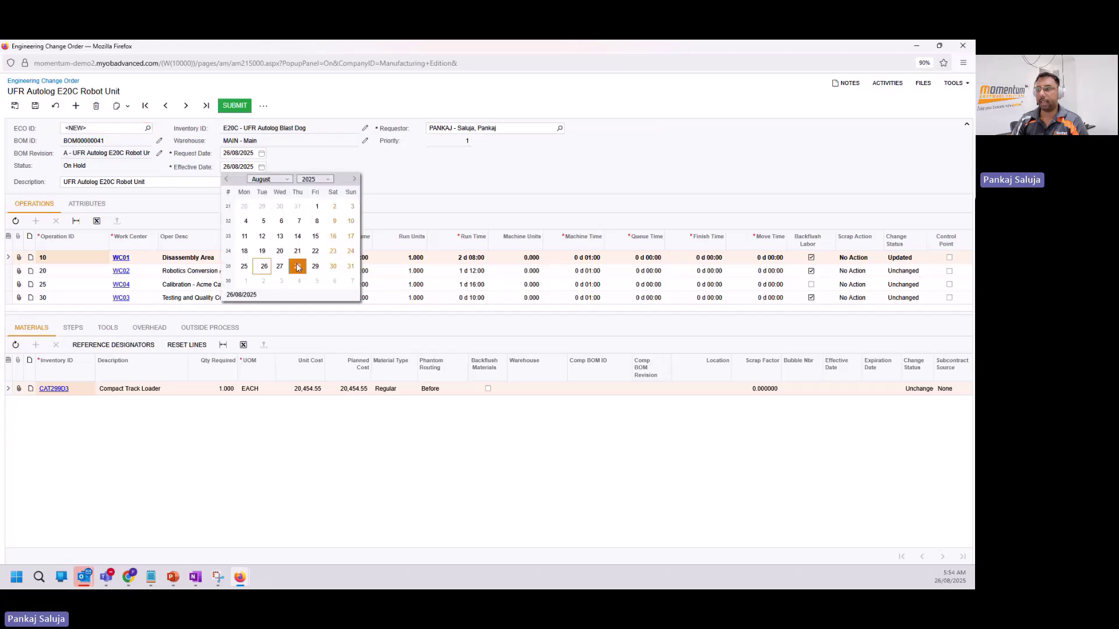
left_click(315, 267)
left_click(35, 108)
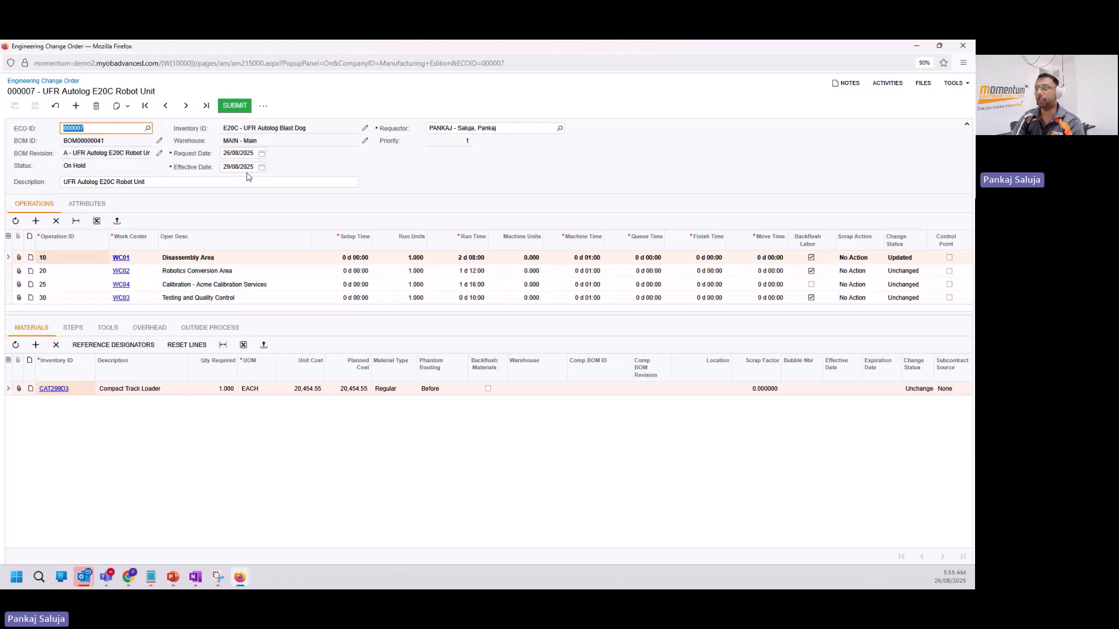
left_click(241, 107)
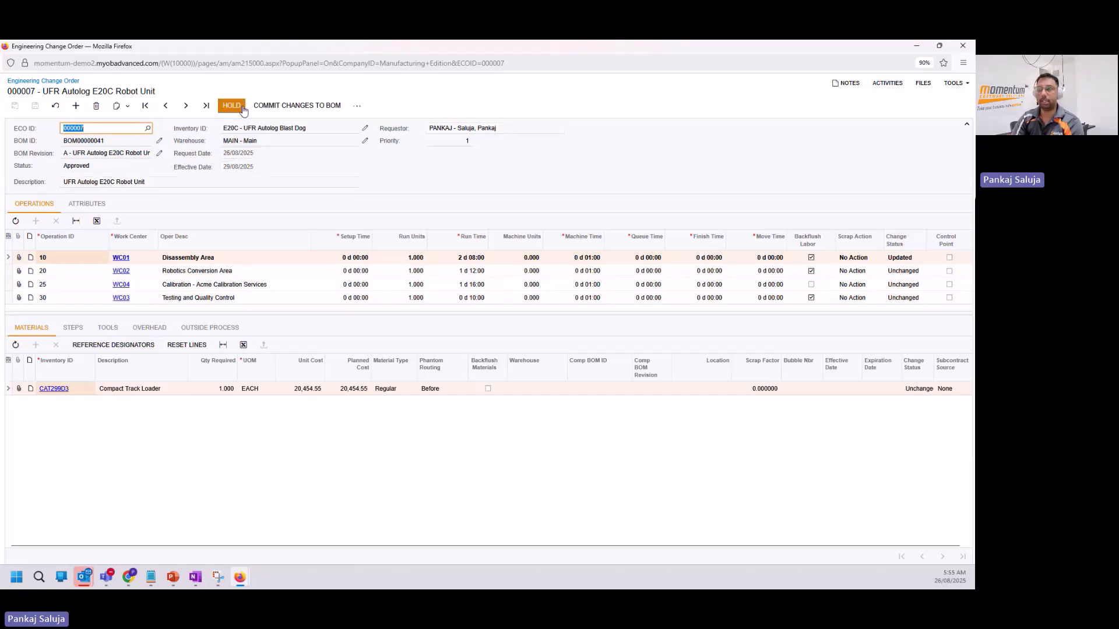
left_click(326, 108)
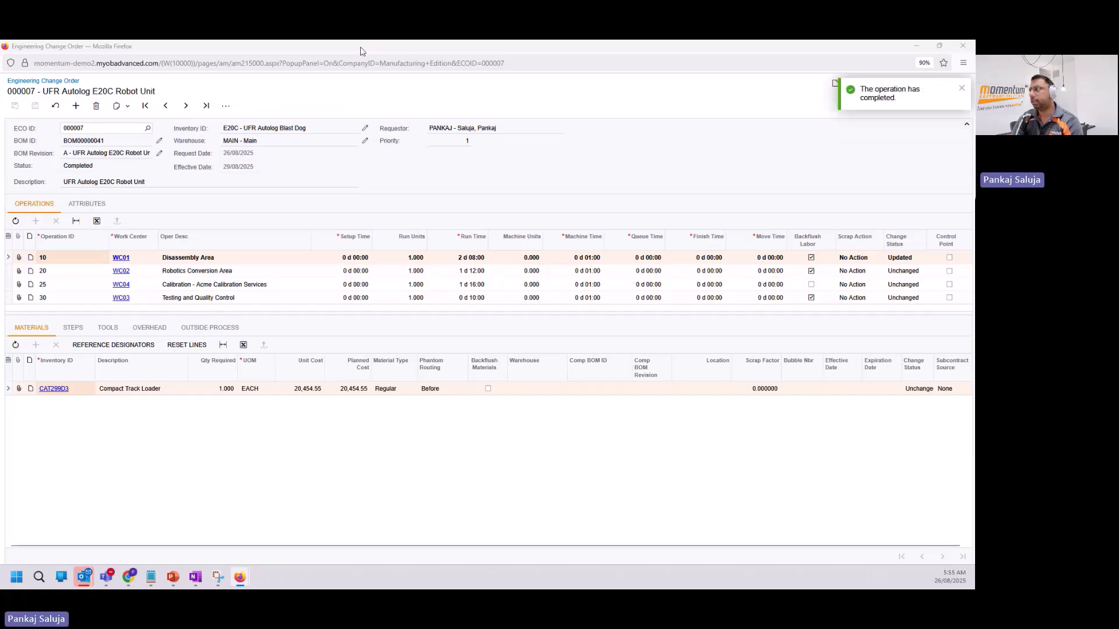
left_click(963, 45)
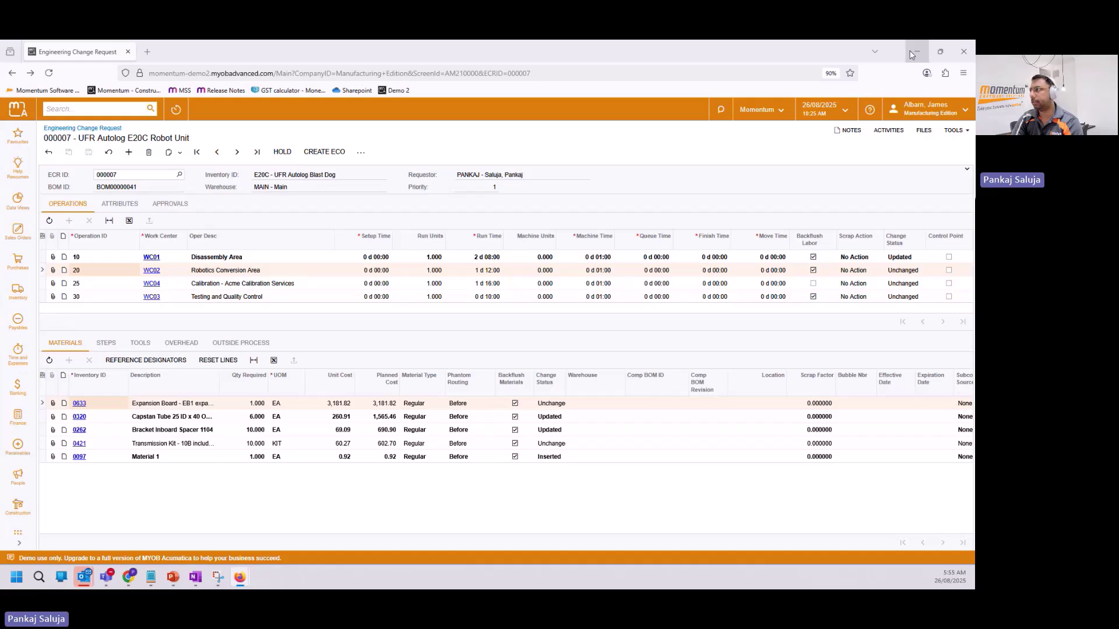
Open active BOM00000041 revision C, then advance the slideshow to the eWorkplace Apps slide.
key("alt+Tab")
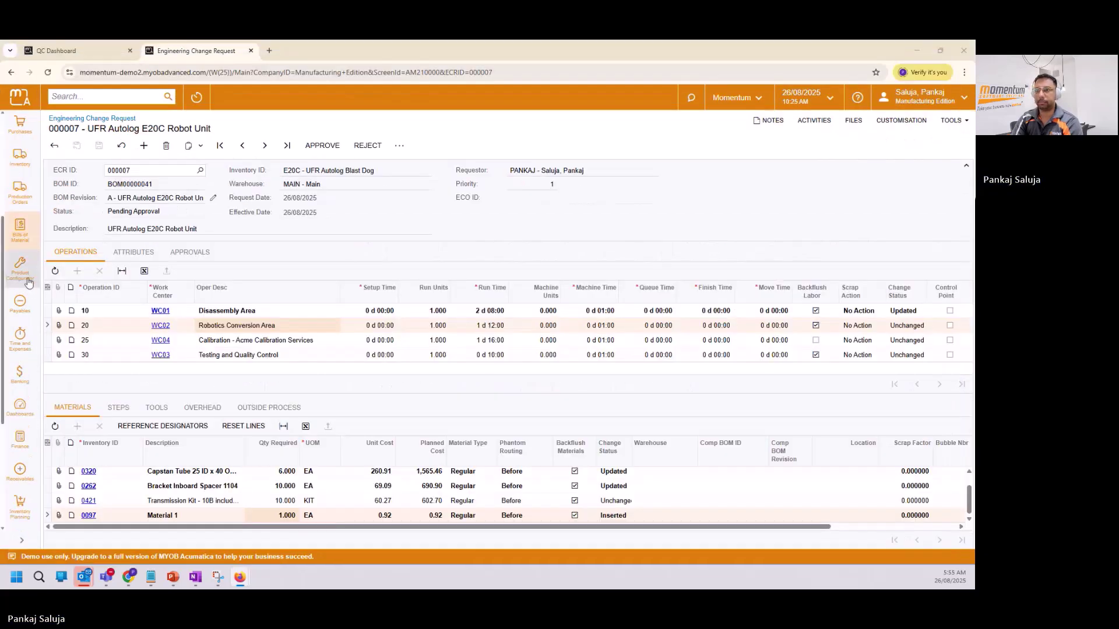
left_click(20, 230)
left_click(485, 157)
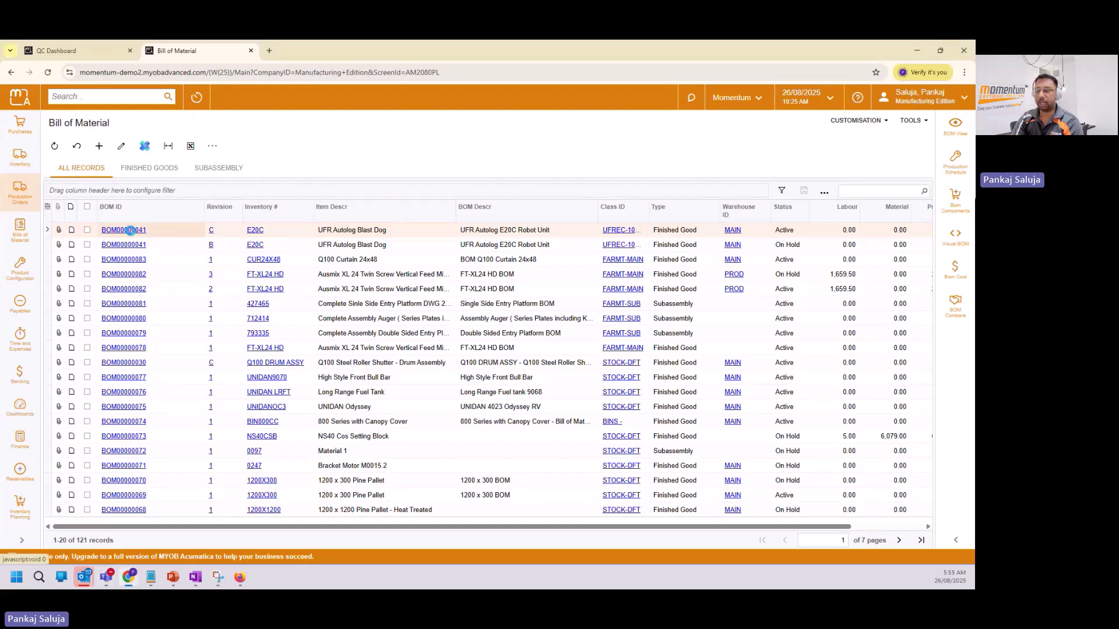
left_click(124, 230)
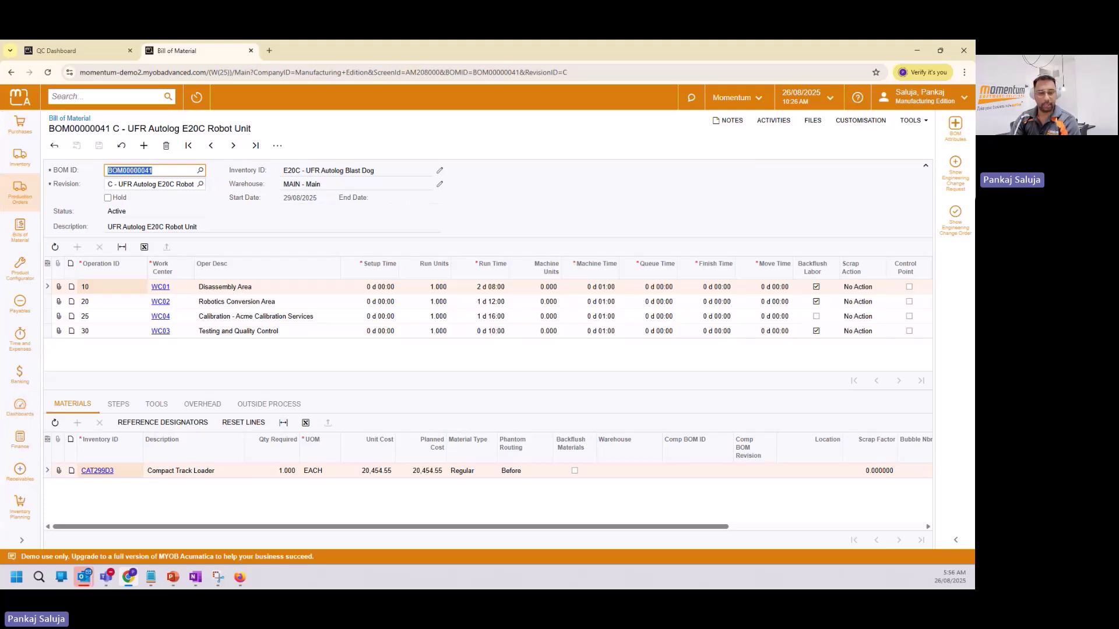
left_click(173, 577)
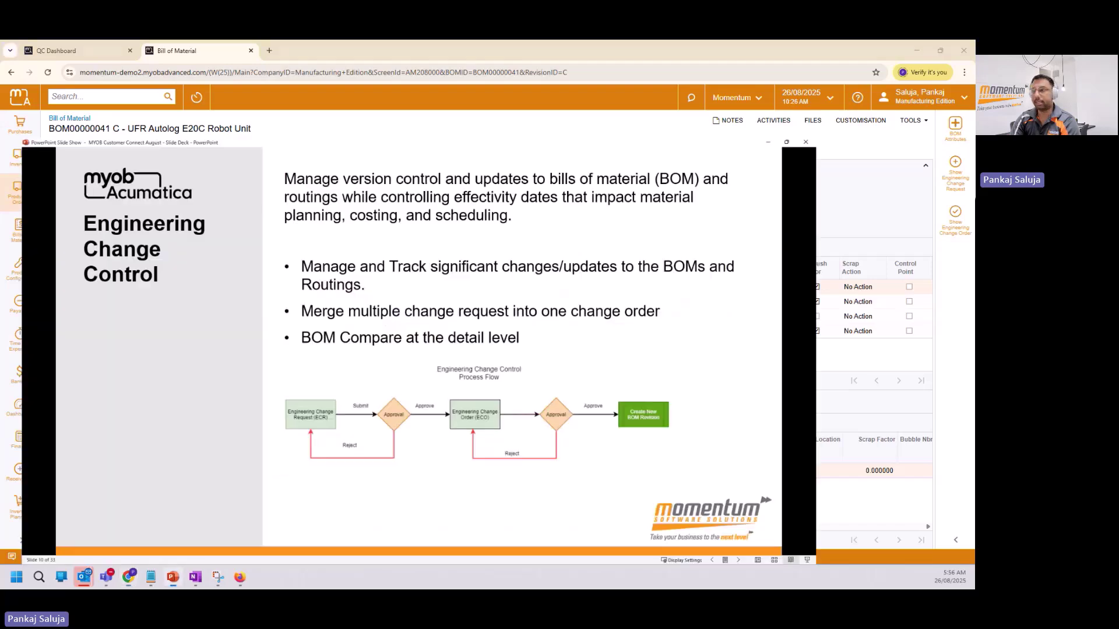
left_click(354, 412)
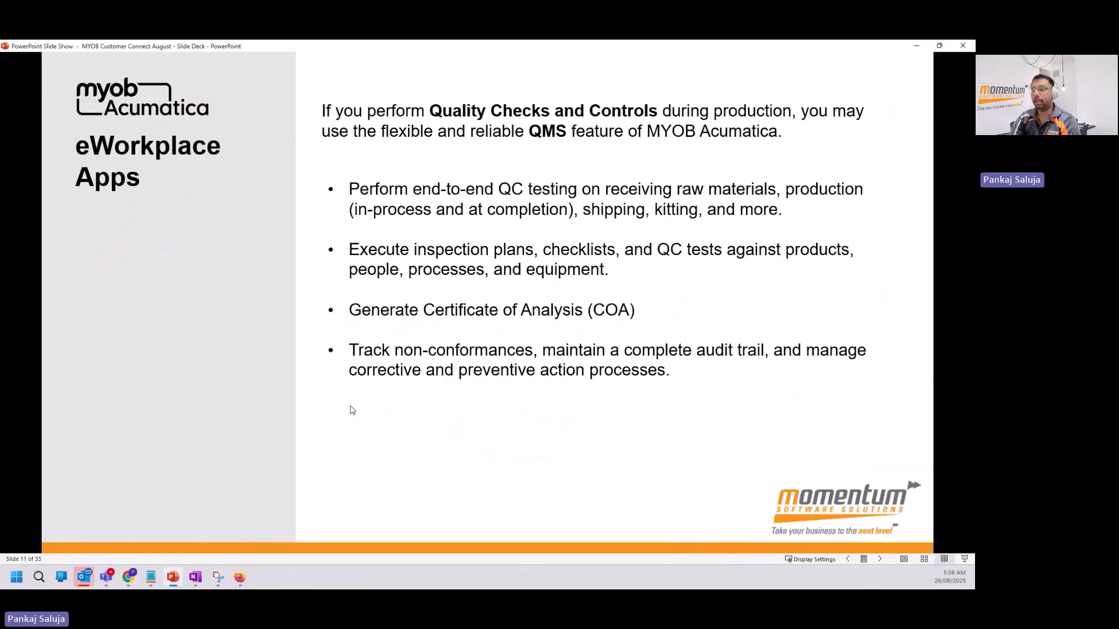
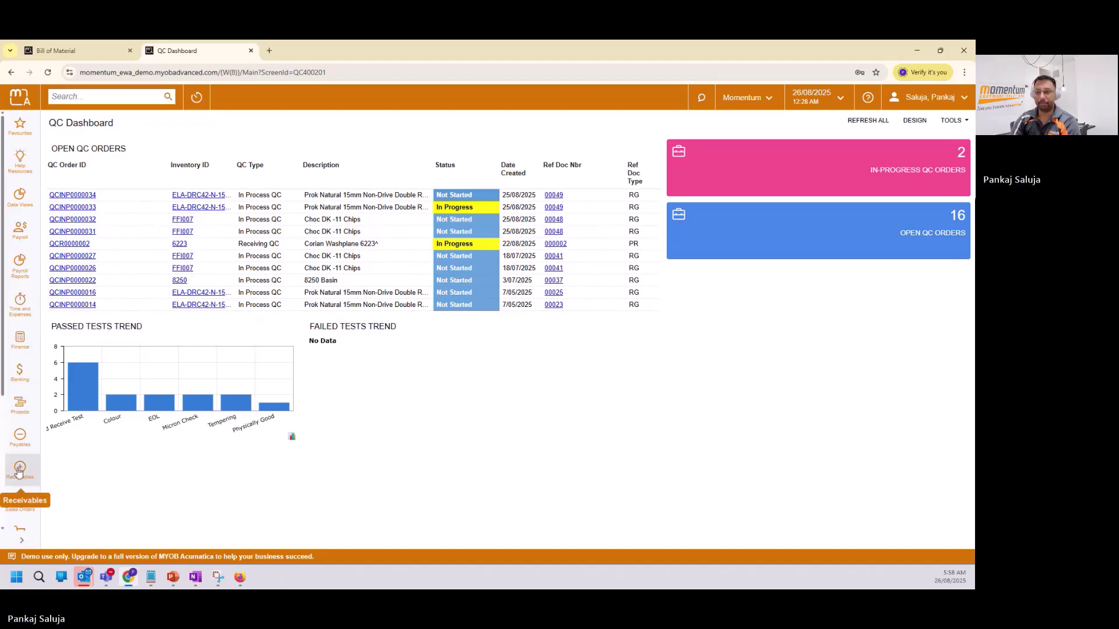
Open Production Order Maintenance in a new browser tab from the Production Orders workspace.
scroll(21, 383, "down", 3)
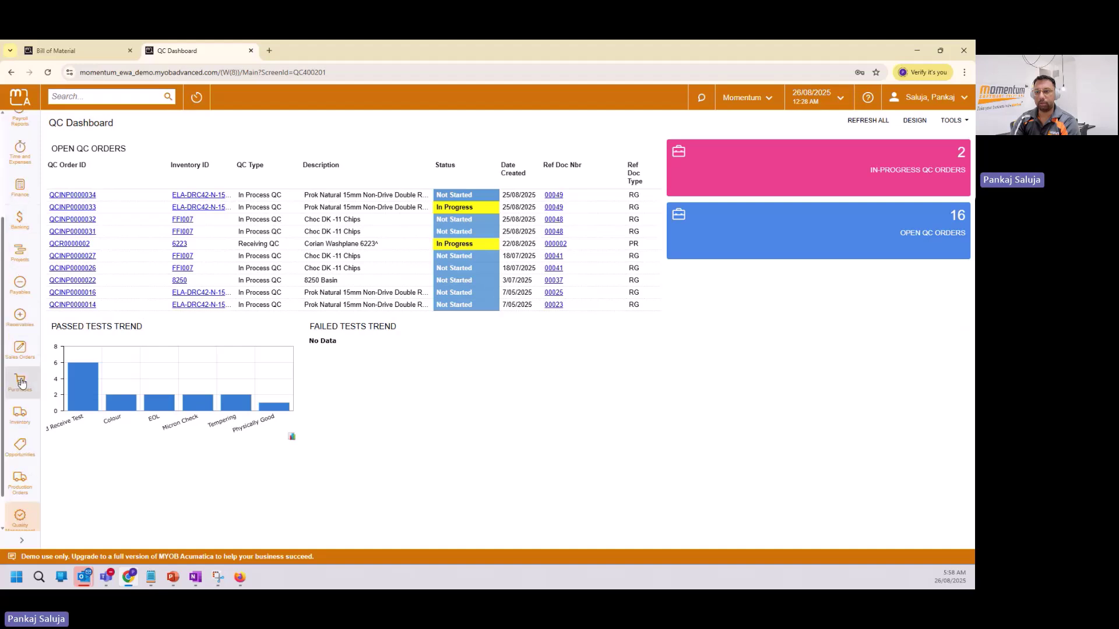
left_click(20, 483)
right_click(297, 225)
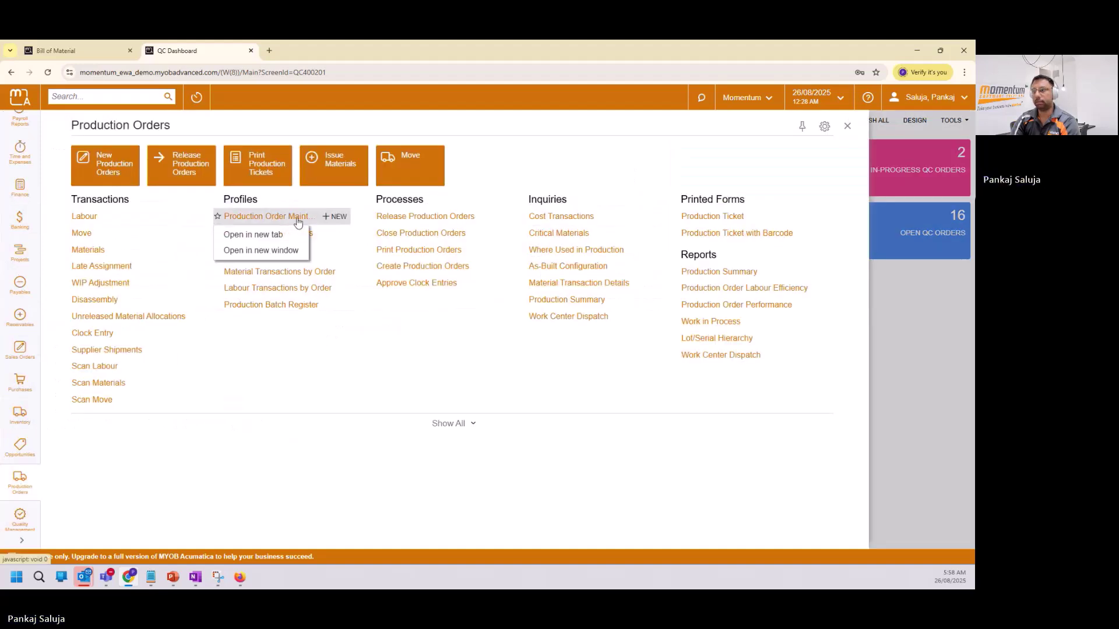
left_click(285, 236)
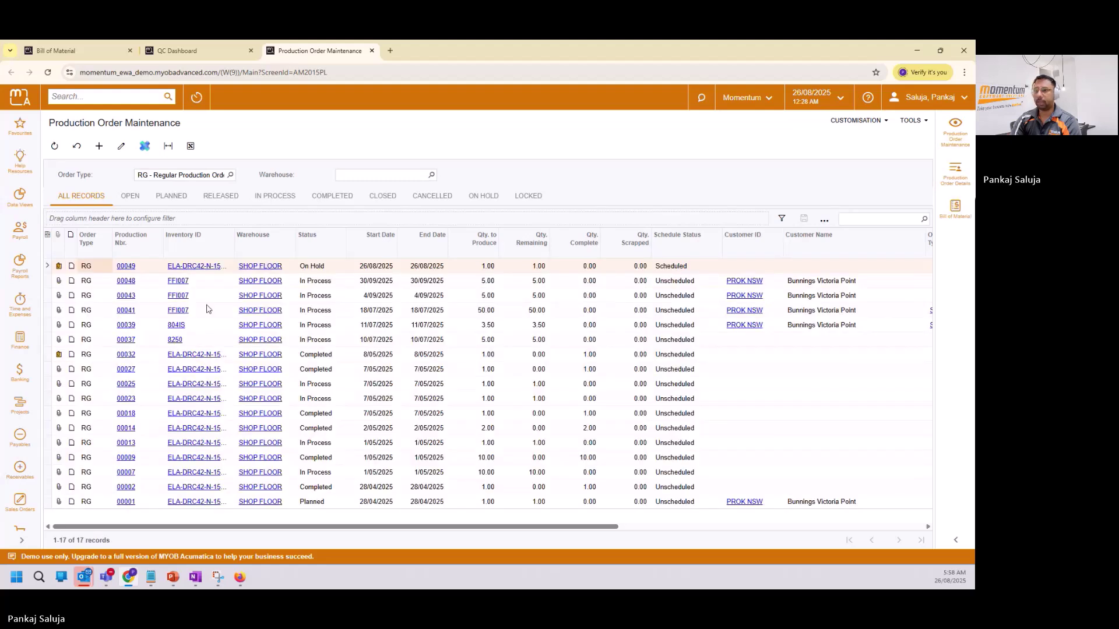
Open production order 00049 and expand its operation details to show the QC columns.
left_click(126, 266)
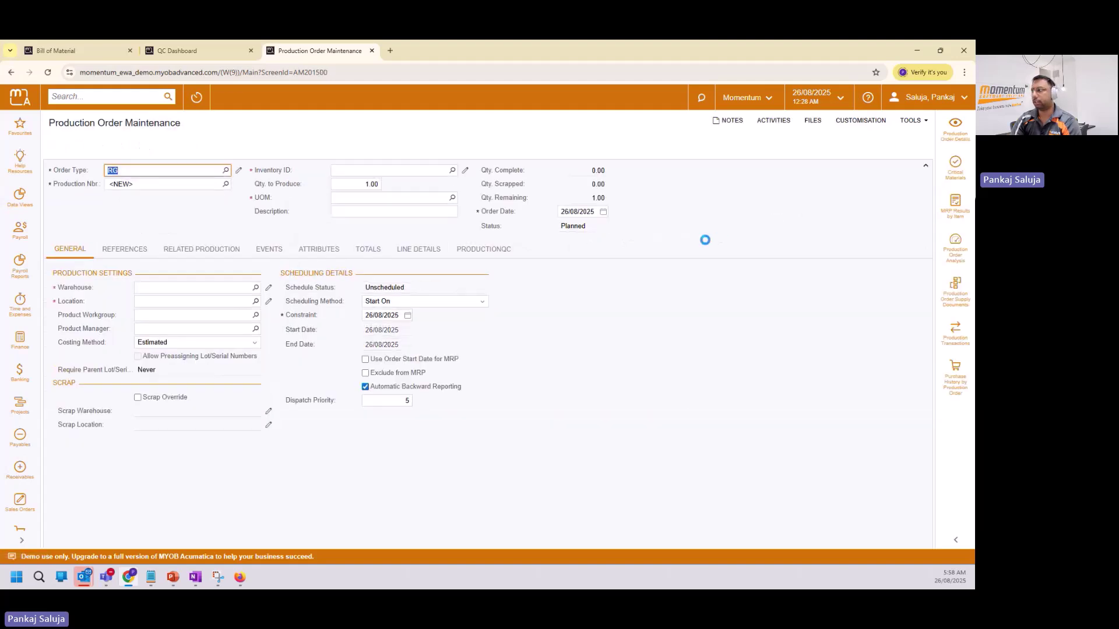
left_click(958, 137)
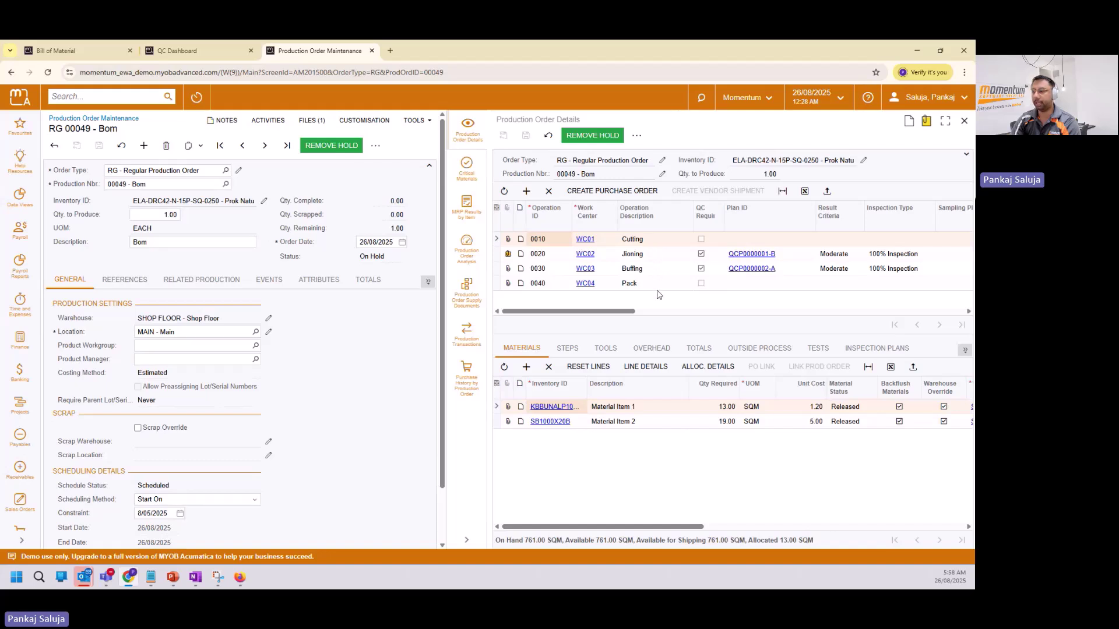
left_click(661, 256)
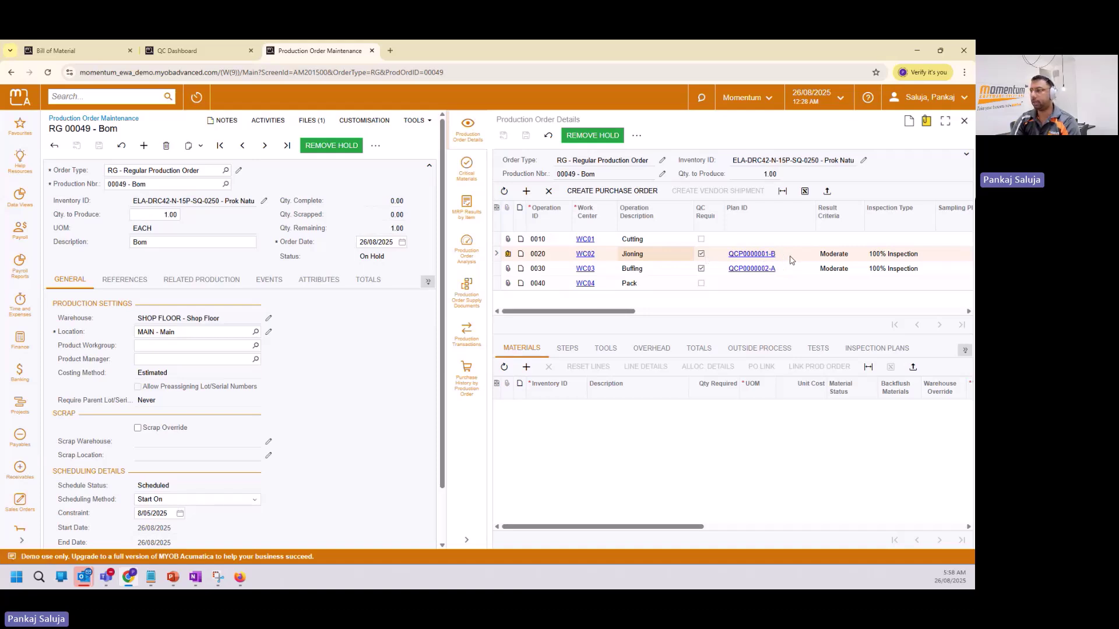
left_click(945, 120)
left_click_drag(532, 316, 880, 315)
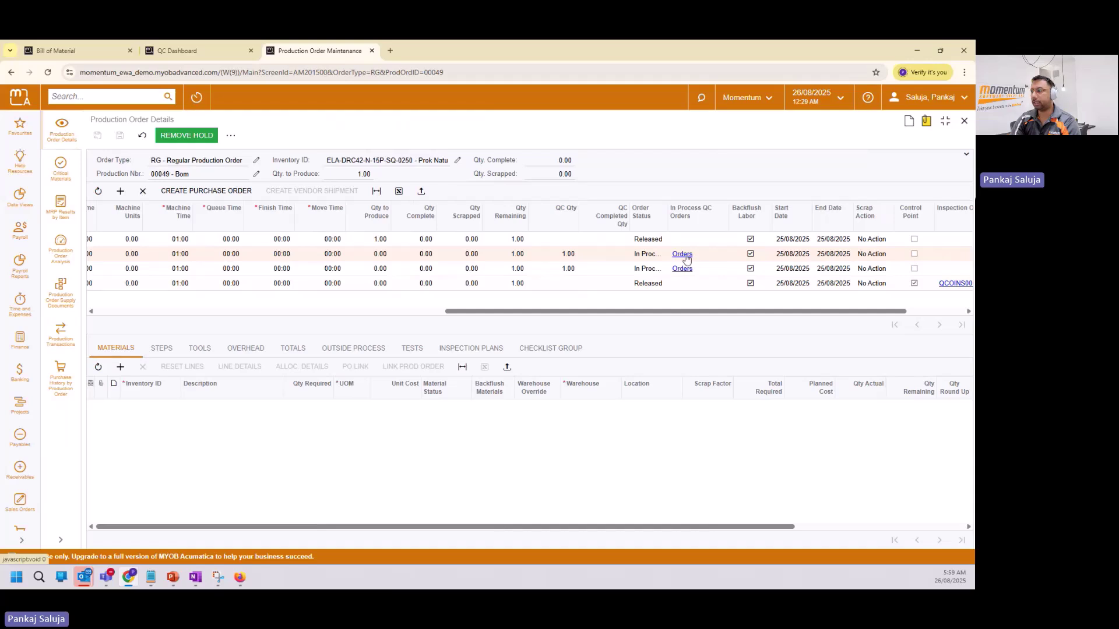
Open QC order QCINP0000033, try Inhouse Joint Width values 12 and 14, and save the failing result.
left_click(683, 254)
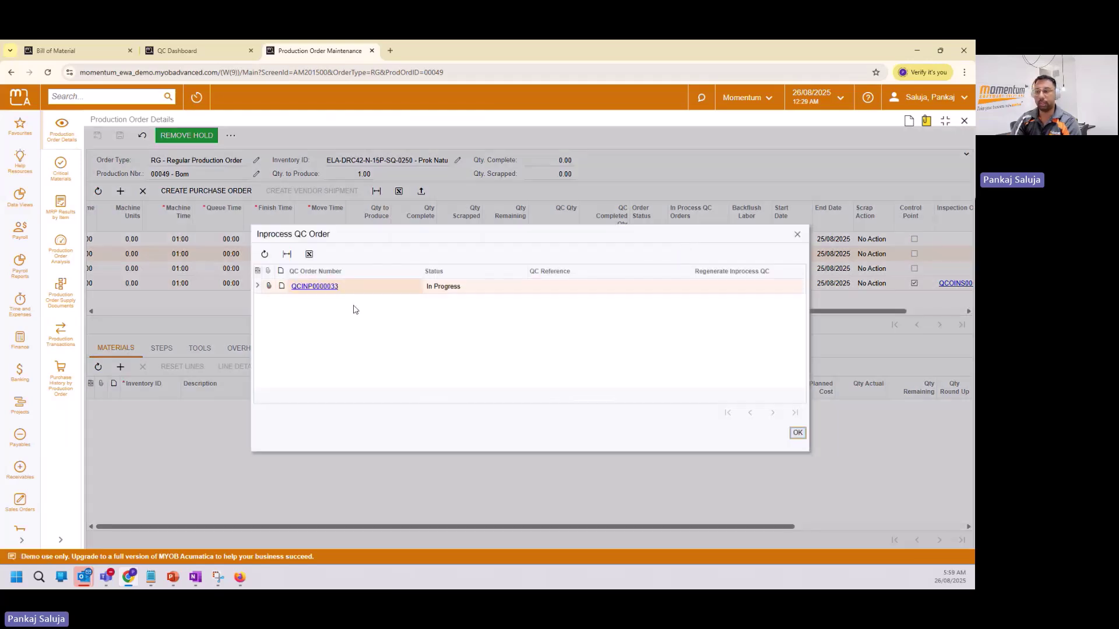
left_click(326, 286)
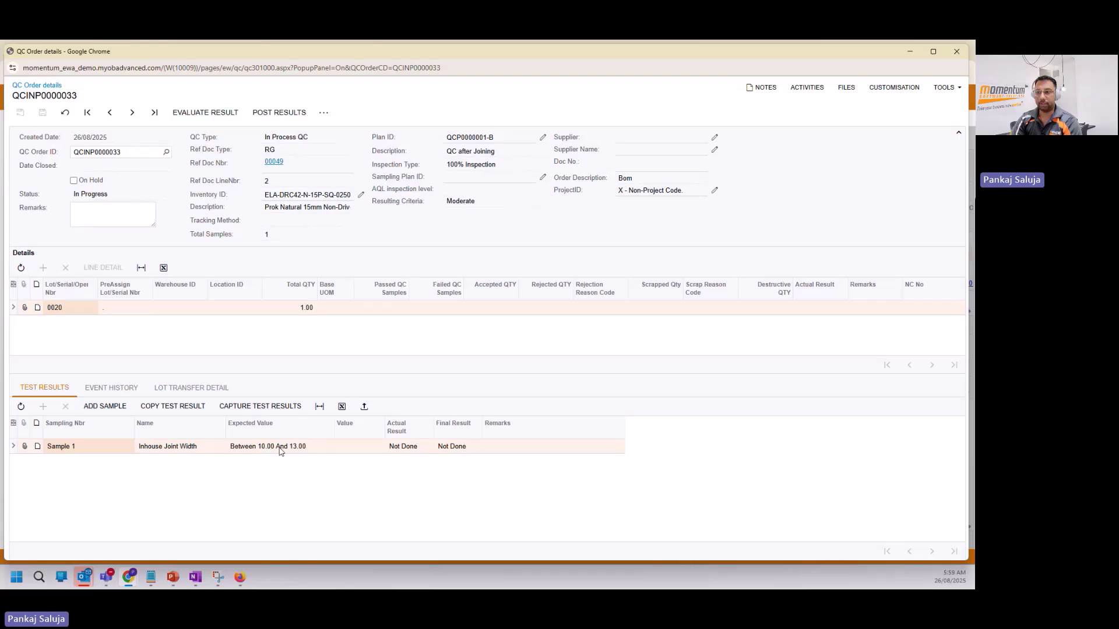
left_click(356, 447)
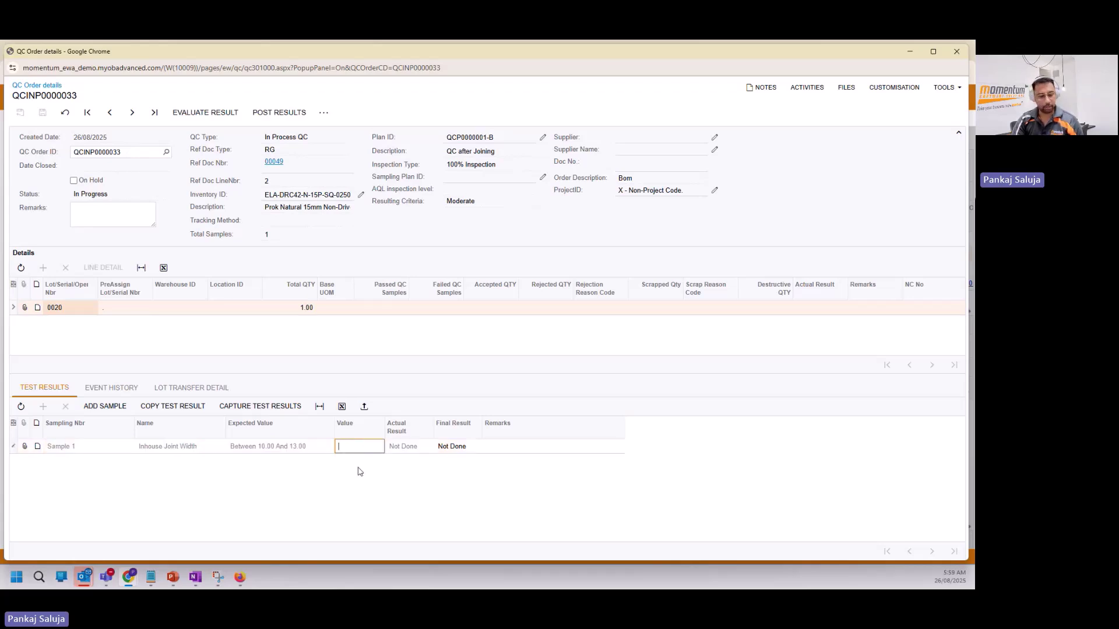
type("12")
key("Tab")
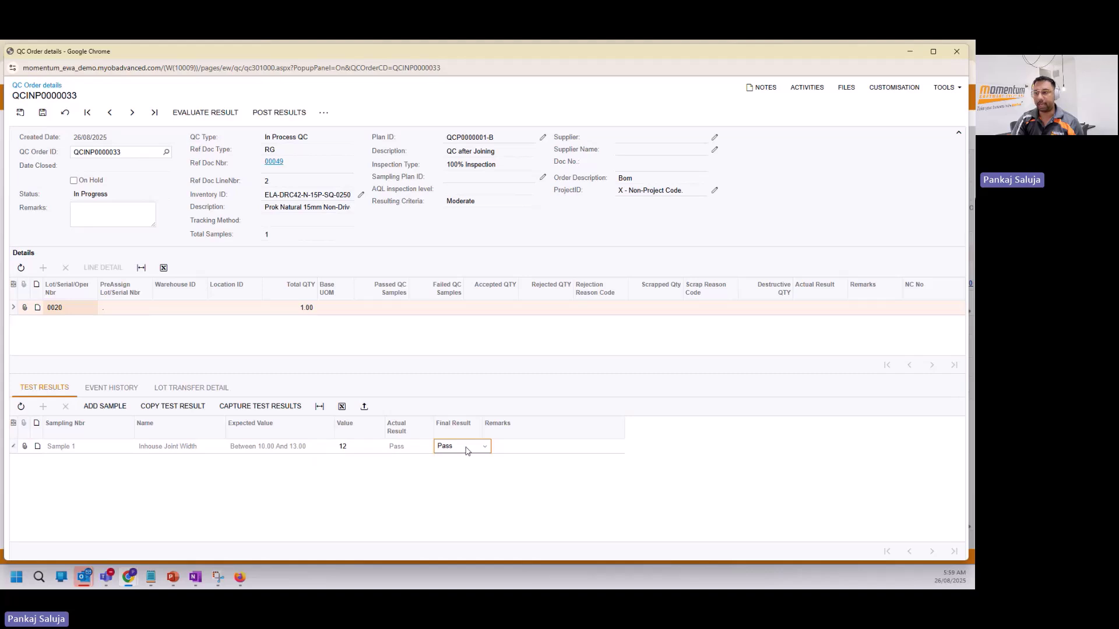
left_click(353, 450)
type("1")
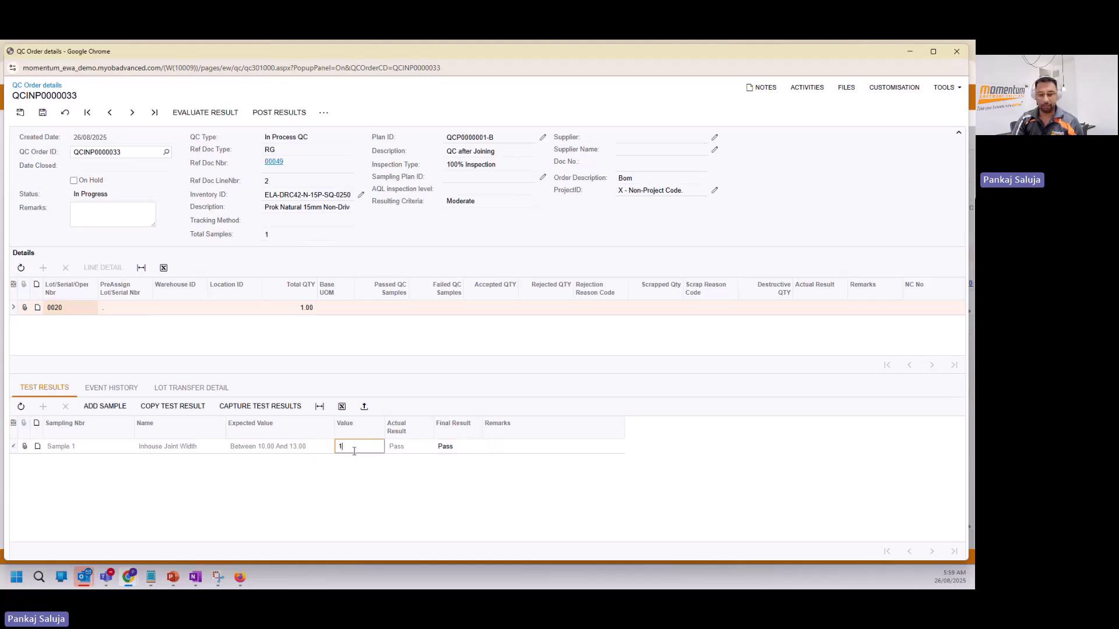
type("4")
key("Tab")
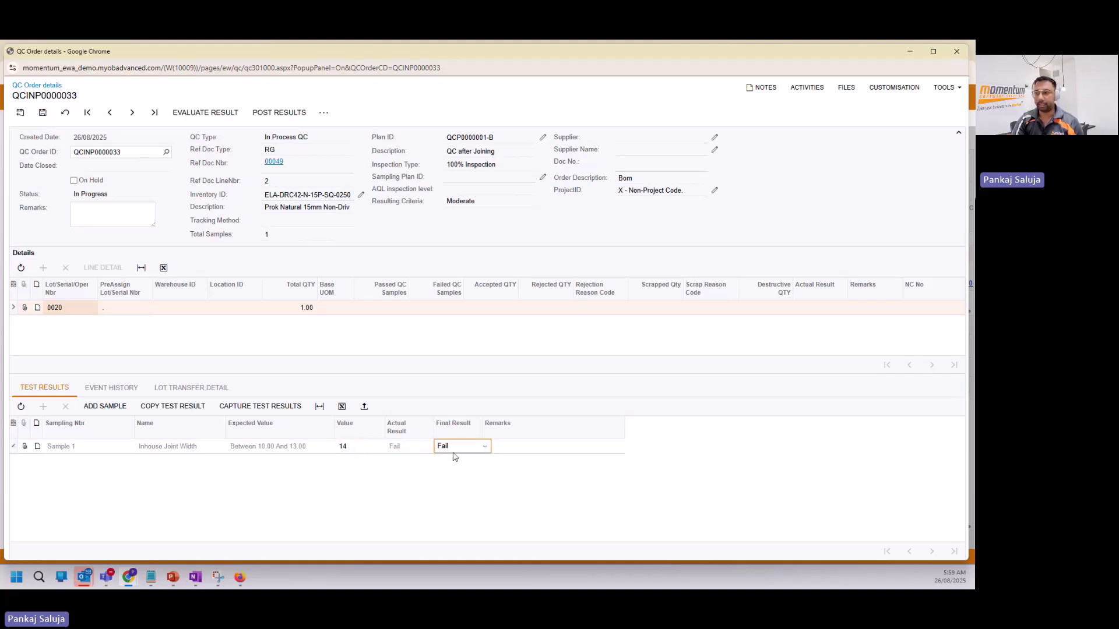
left_click(41, 112)
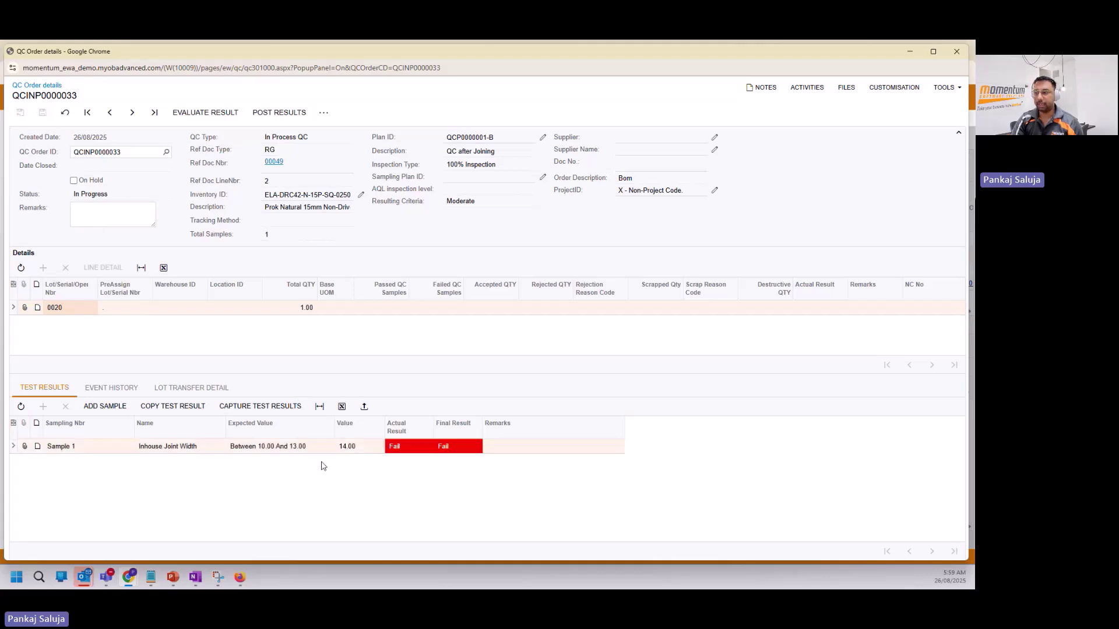
Correct the Inhouse Joint Width to 12, save, evaluate and post the QC results.
left_click(363, 447)
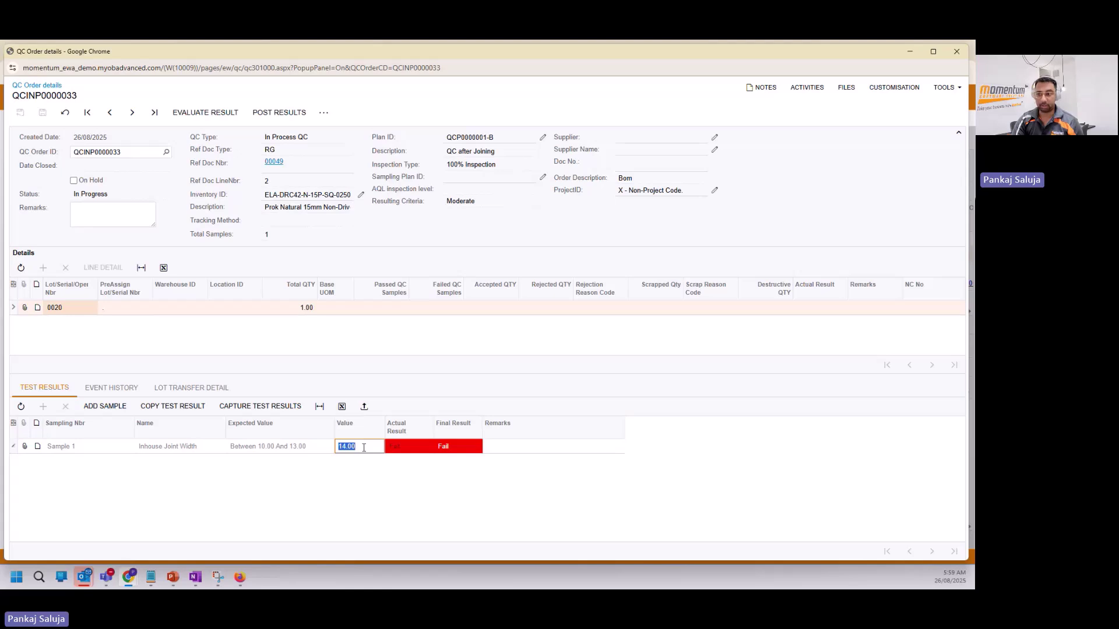
type("12")
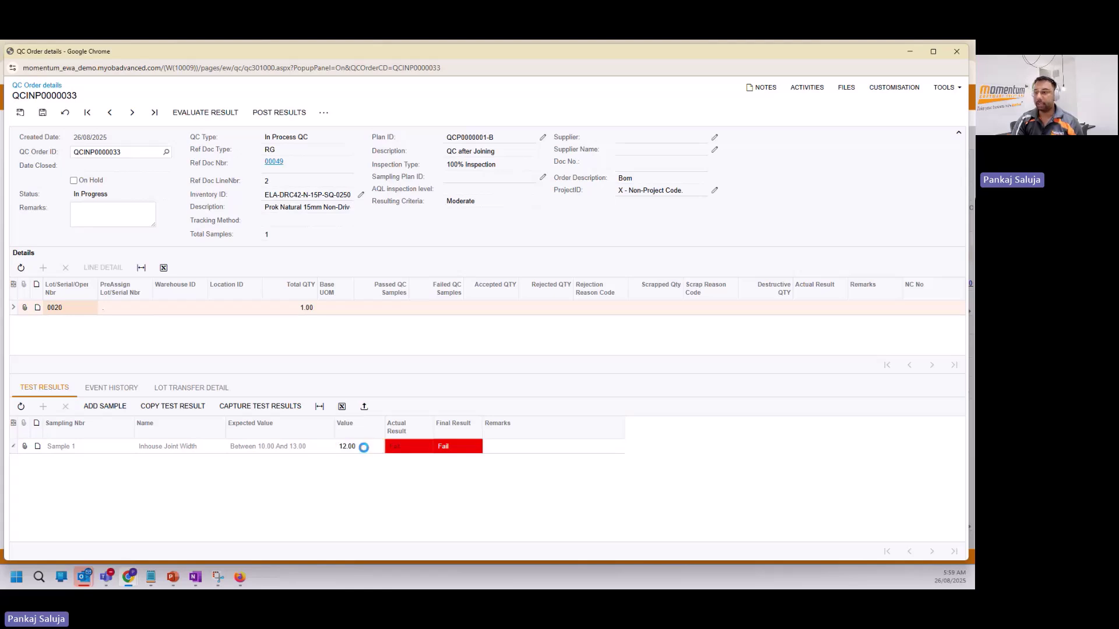
key("Tab")
left_click(43, 114)
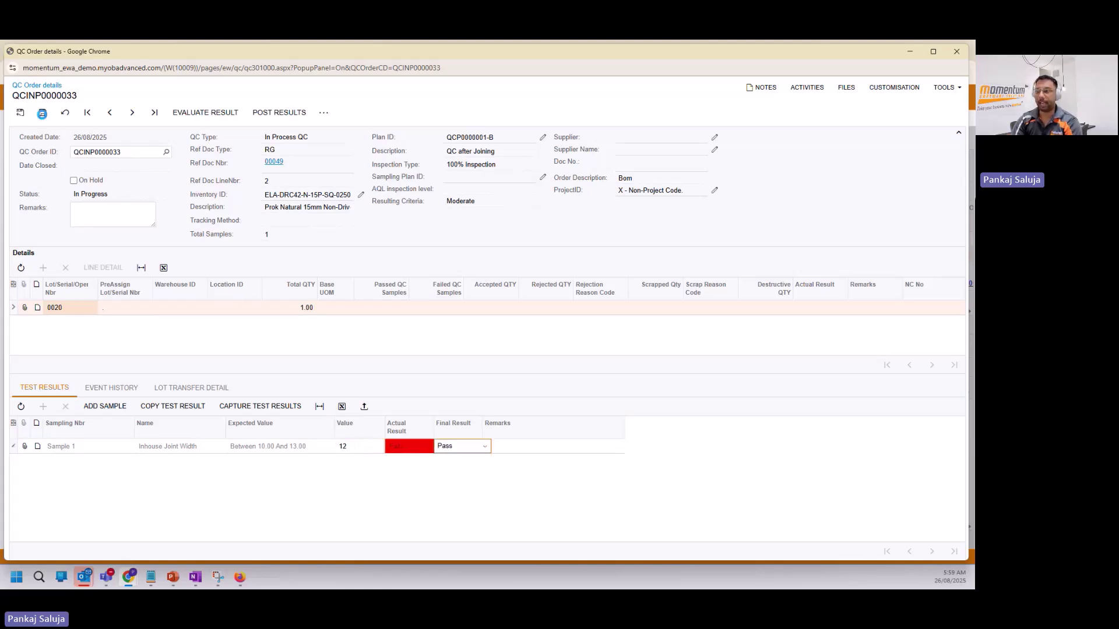
left_click(214, 112)
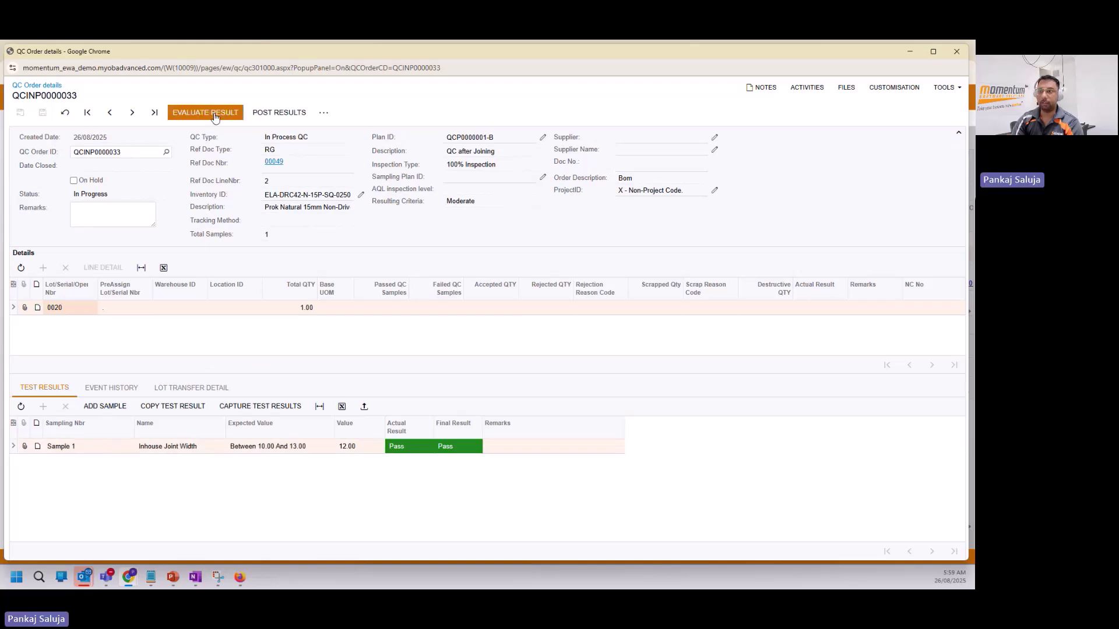
left_click(290, 113)
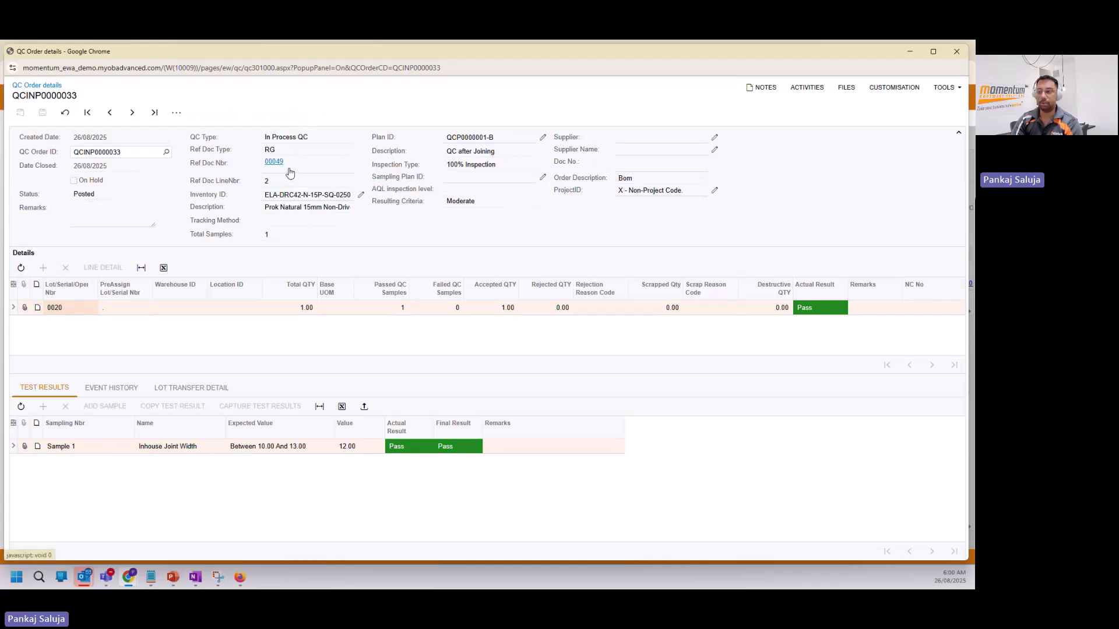
Close the QC windows and refresh order 00049, showing 1.00 QC completed on operation 0020.
left_click(956, 53)
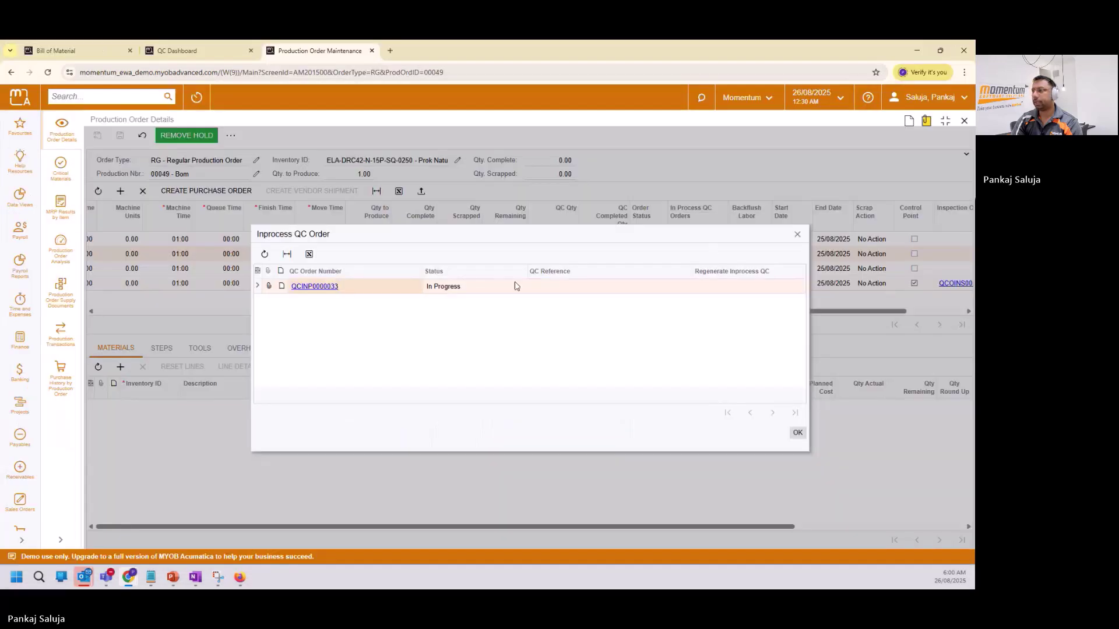
left_click(798, 235)
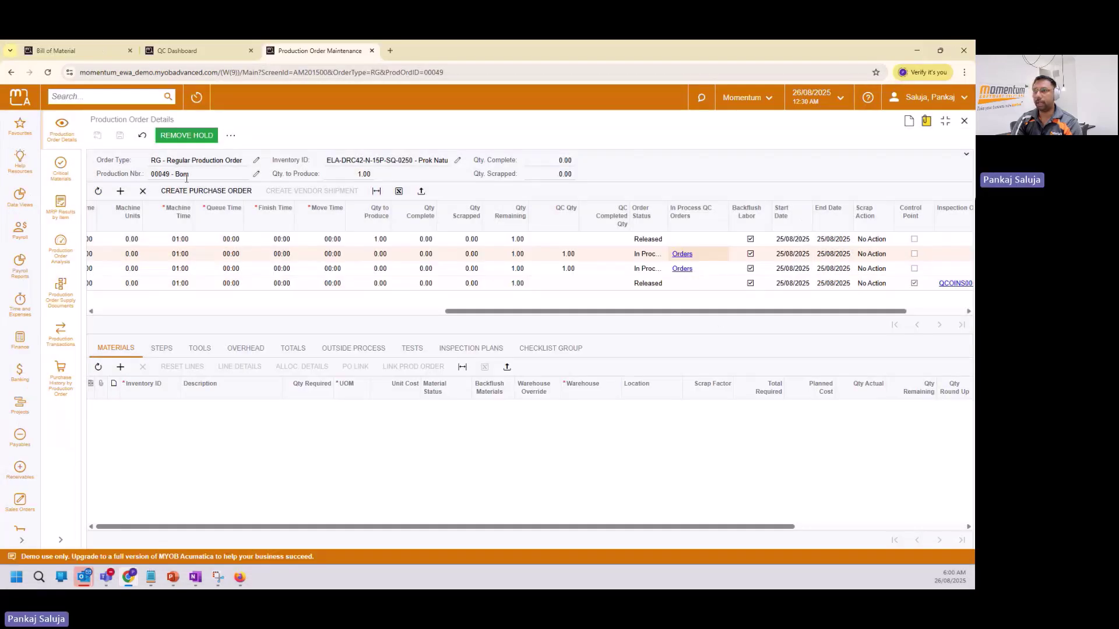
left_click(142, 135)
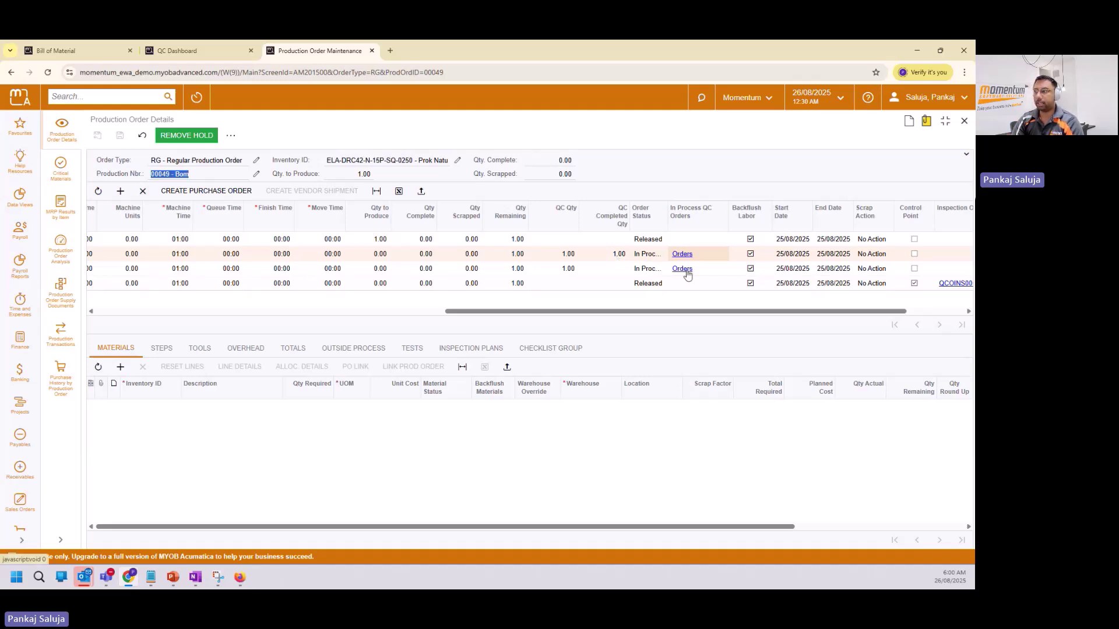
left_click(666, 314)
left_click_drag(666, 313, 245, 318)
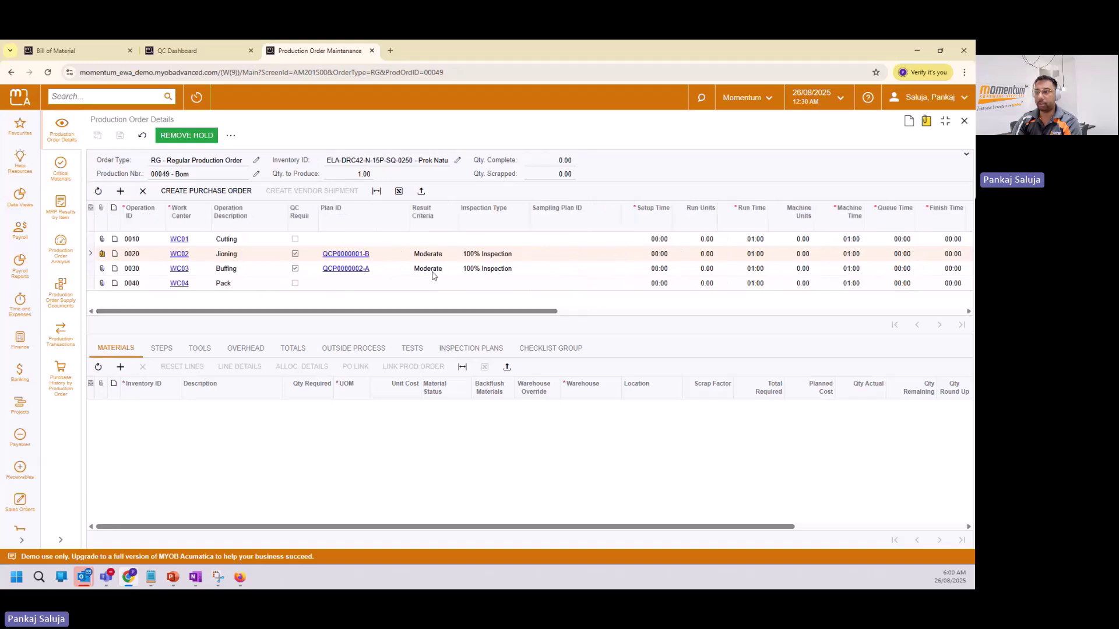
left_click_drag(477, 314, 886, 315)
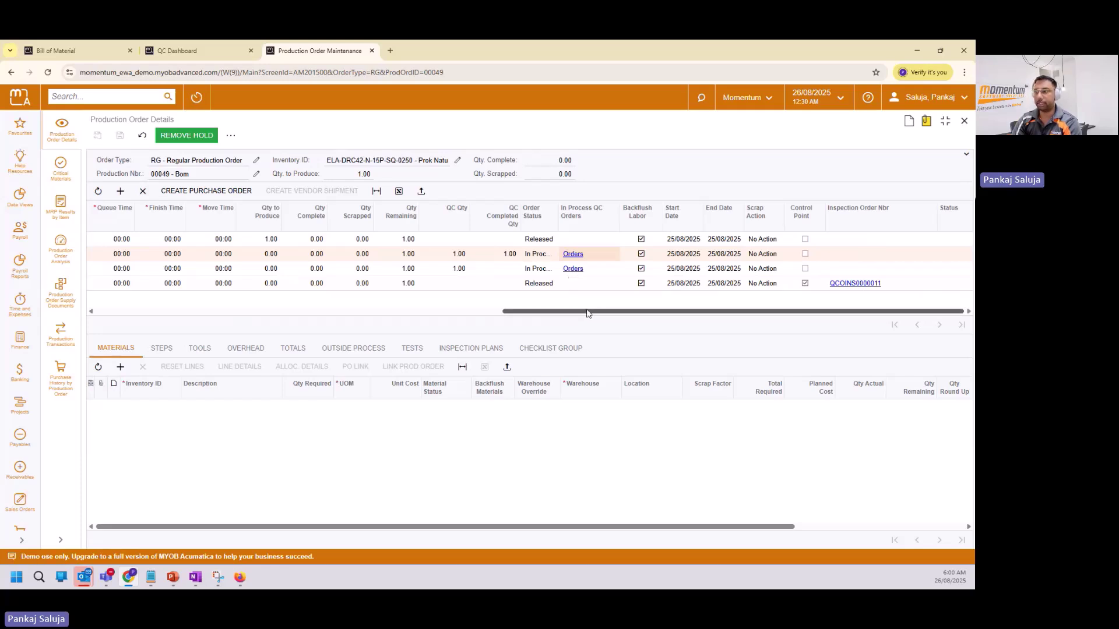
left_click_drag(589, 314, 182, 314)
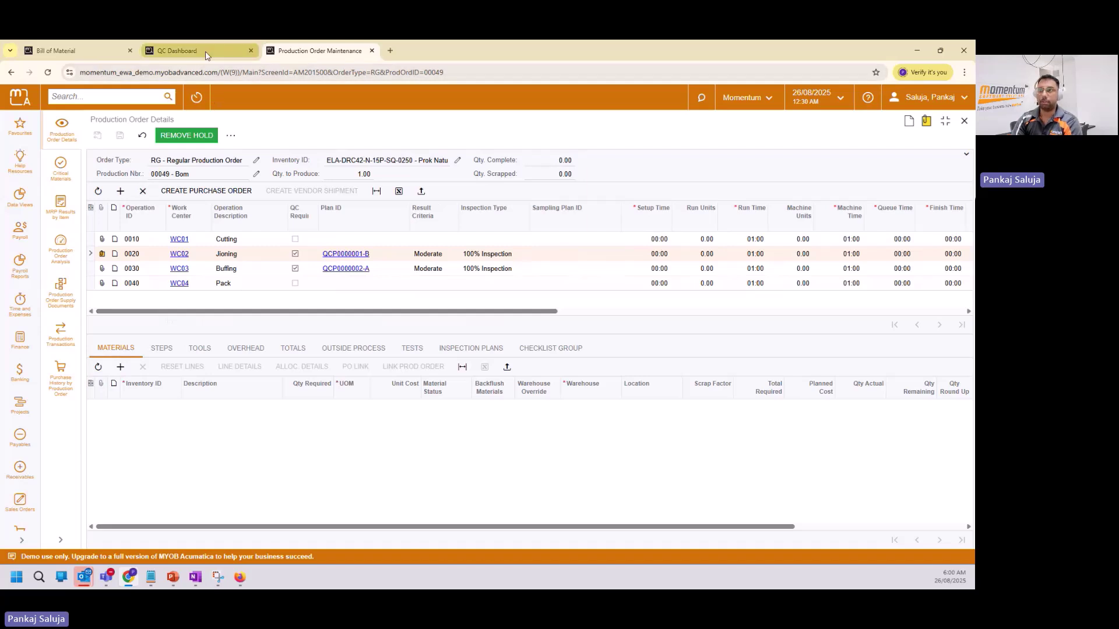
left_click(178, 50)
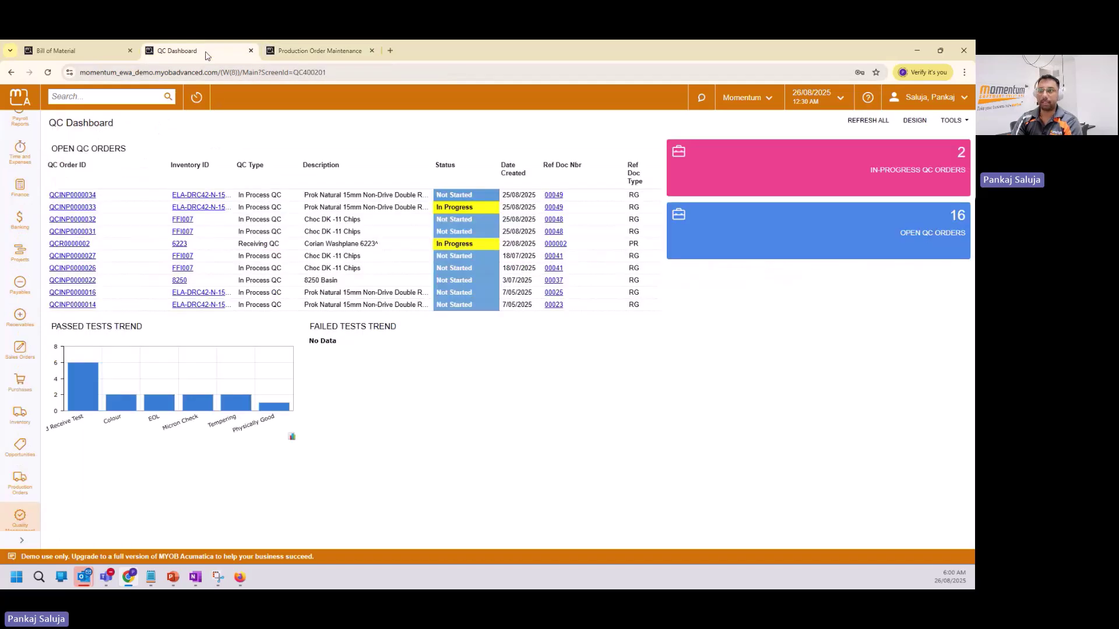
Open QC order QCINP0000034 and enter test values 15.5, 15, 12, 13 and Buffed.
left_click(79, 196)
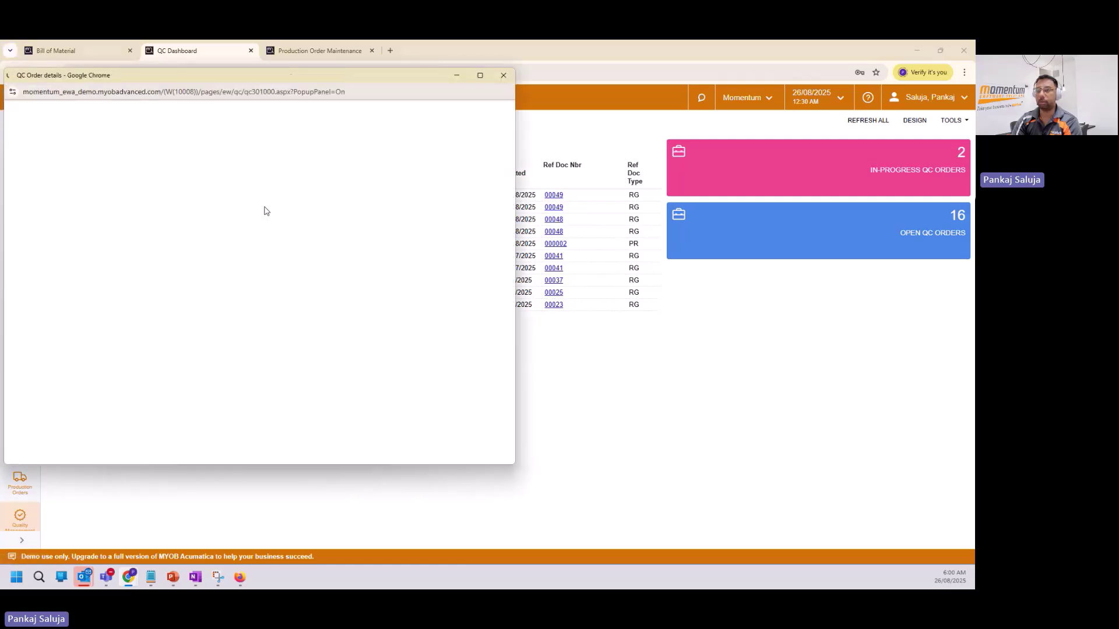
key("super+Up")
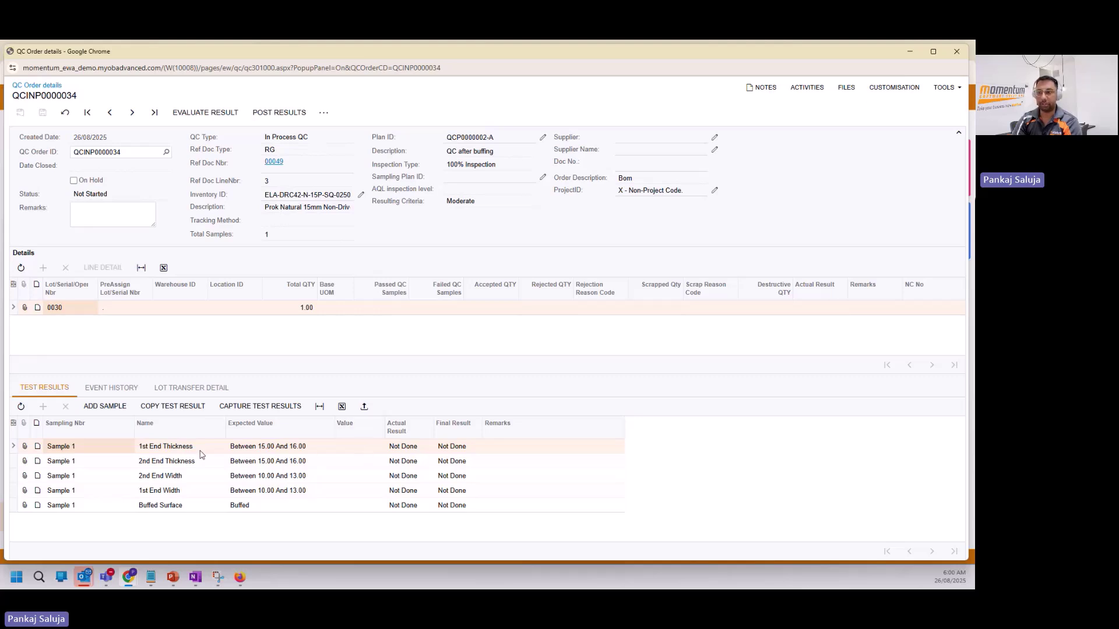
left_click(368, 448)
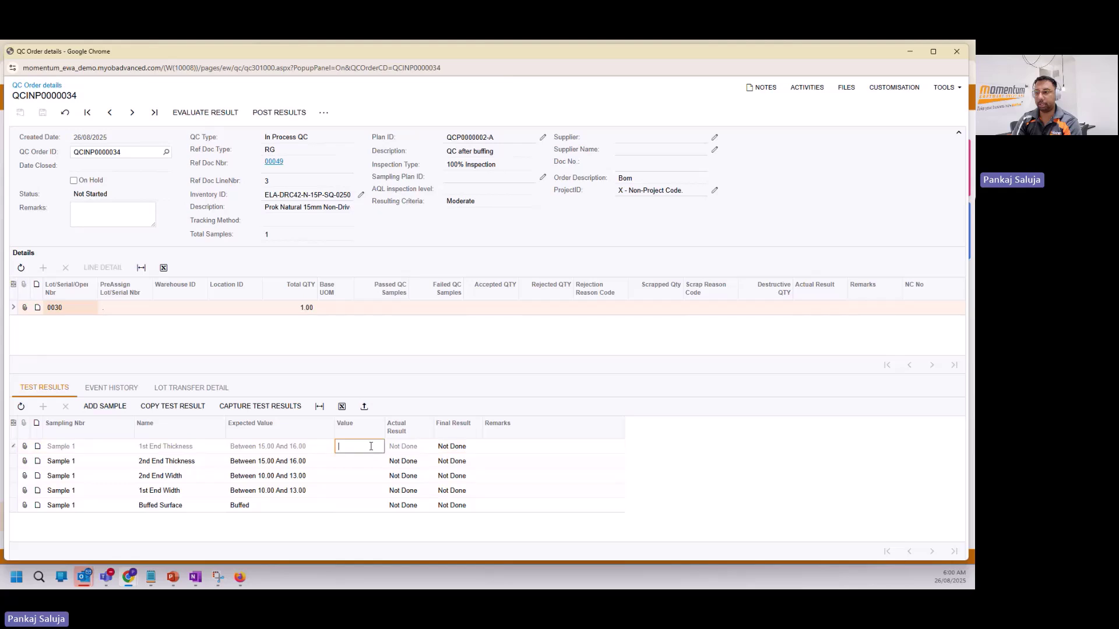
type("15.5")
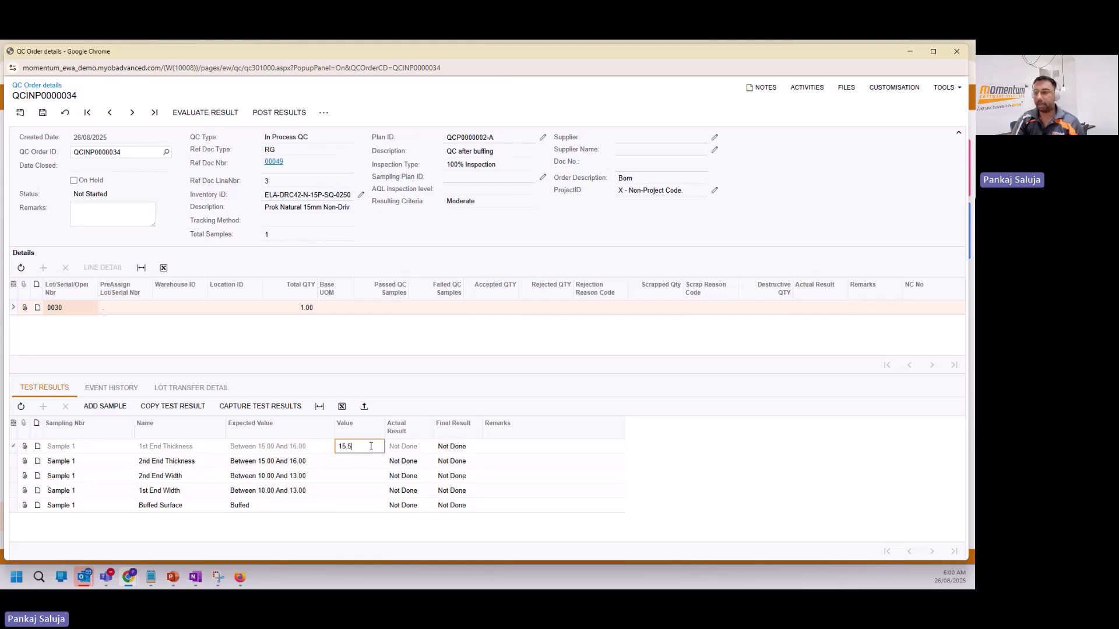
key("Return")
left_click(366, 461)
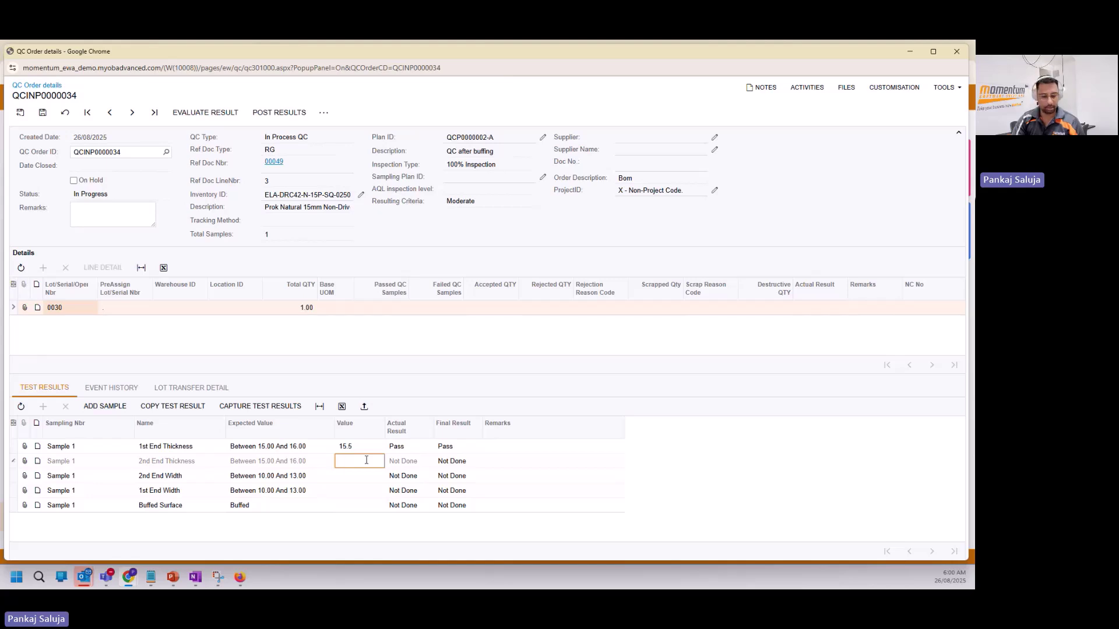
type("15")
left_click(362, 476)
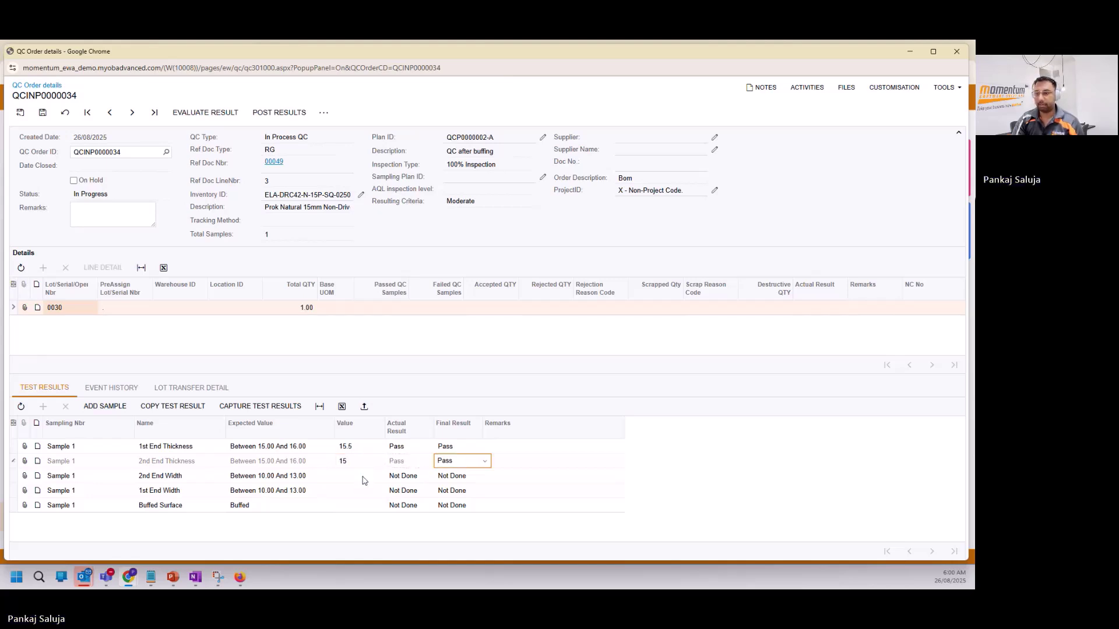
type("12")
key("Tab")
left_click(359, 491)
type("13")
left_click(365, 507)
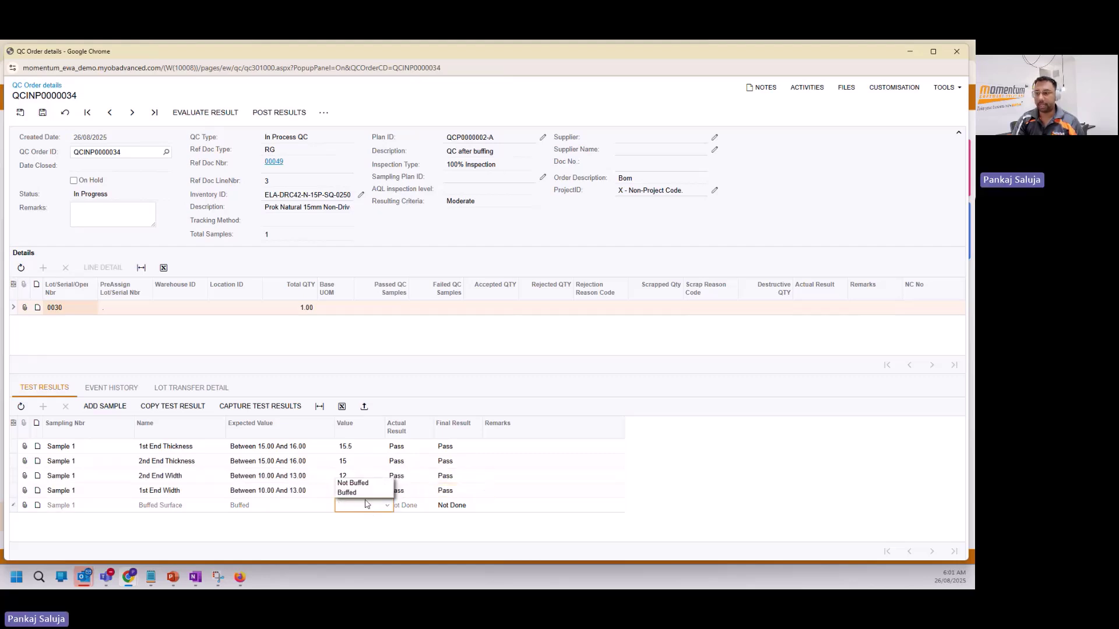
left_click(362, 497)
key("Tab")
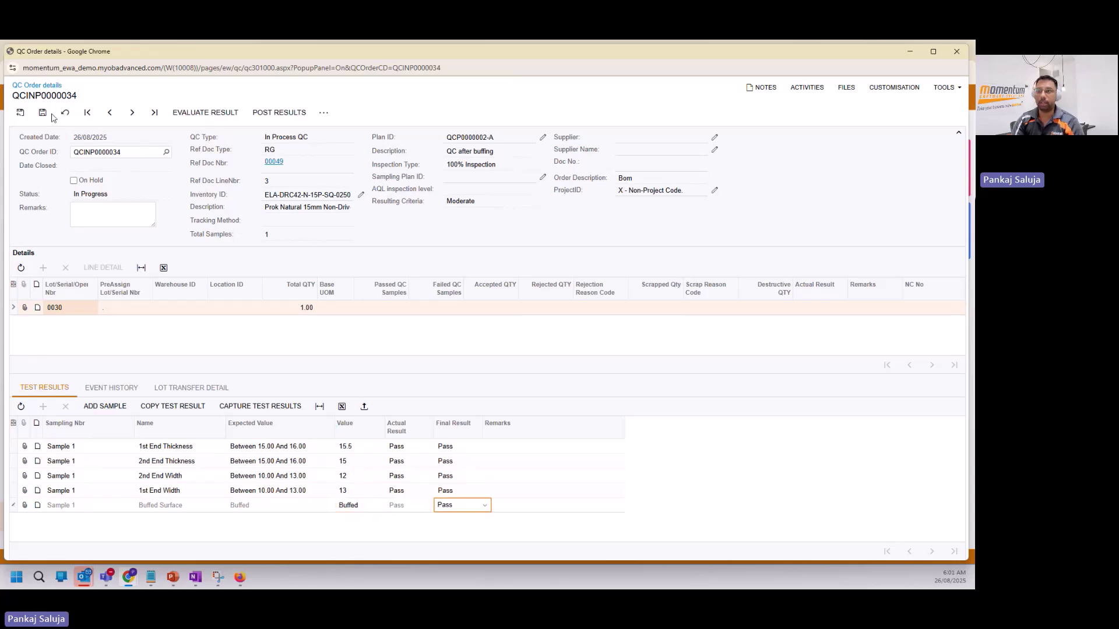
Save the results with the remark 'Remarks' and evaluate them to complete the order.
left_click(45, 112)
left_click(117, 205)
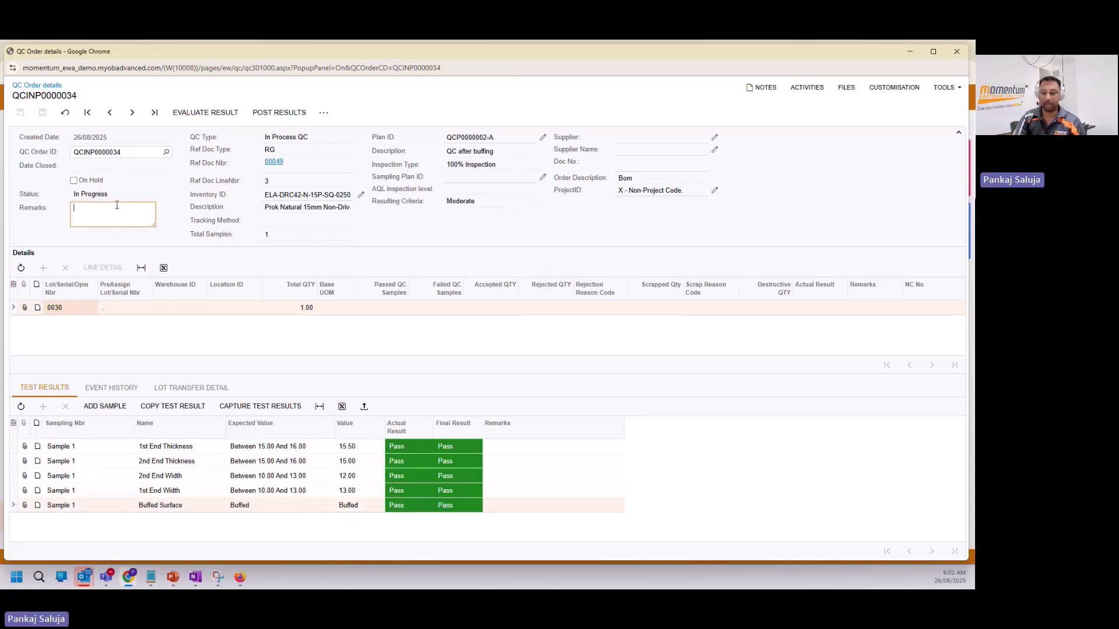
type("Remarks")
key("Tab")
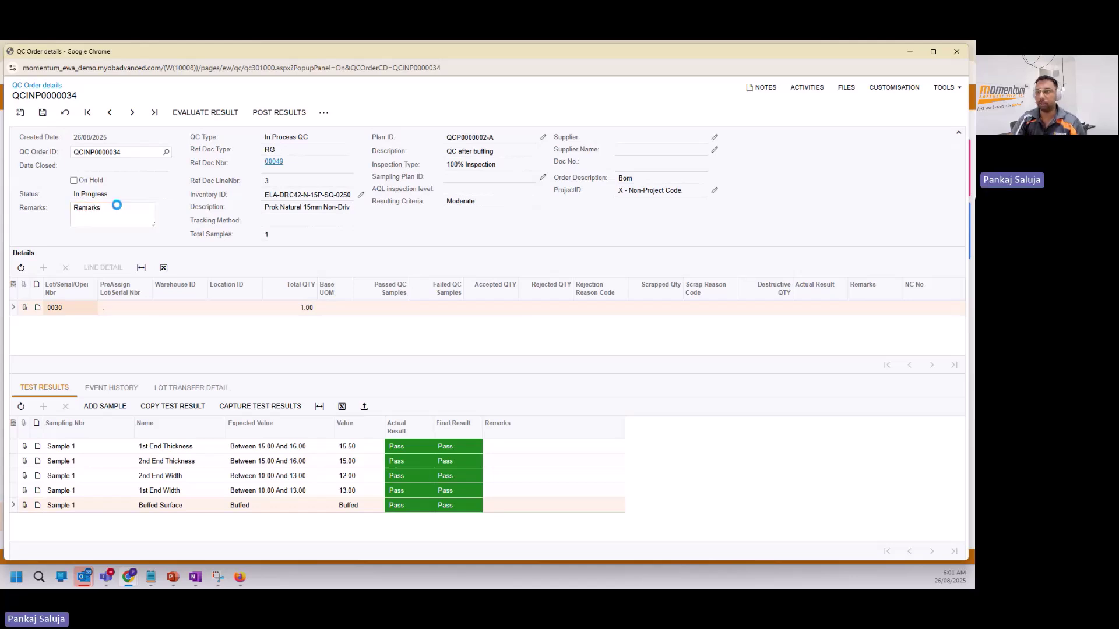
left_click(43, 112)
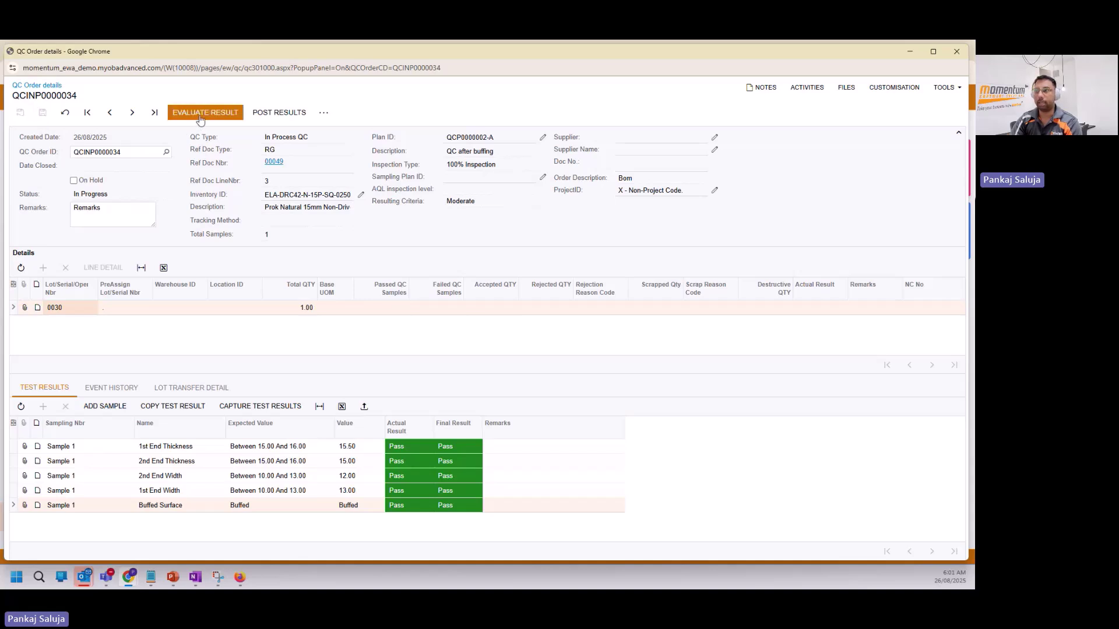
left_click(200, 116)
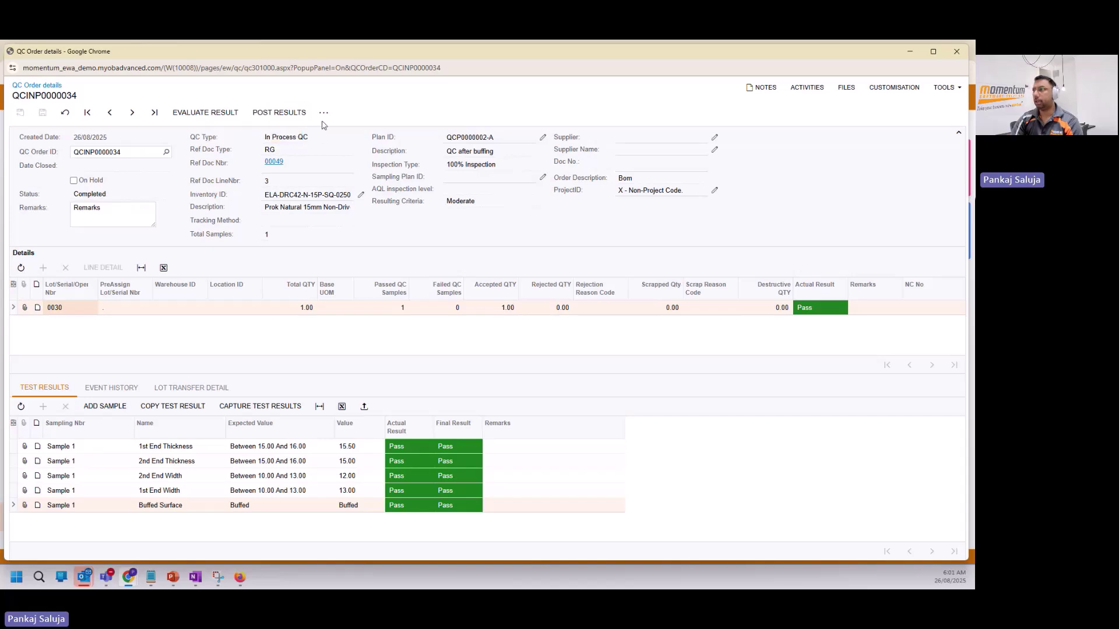
left_click(915, 51)
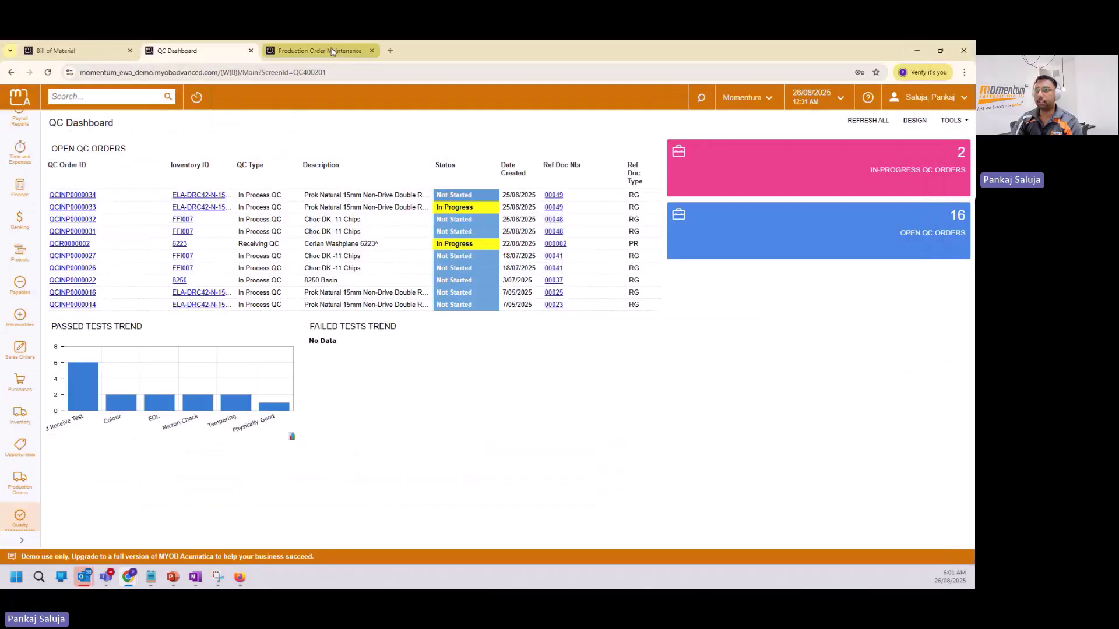
Take production order 00049 off hold, dismissing the error message.
left_click(331, 52)
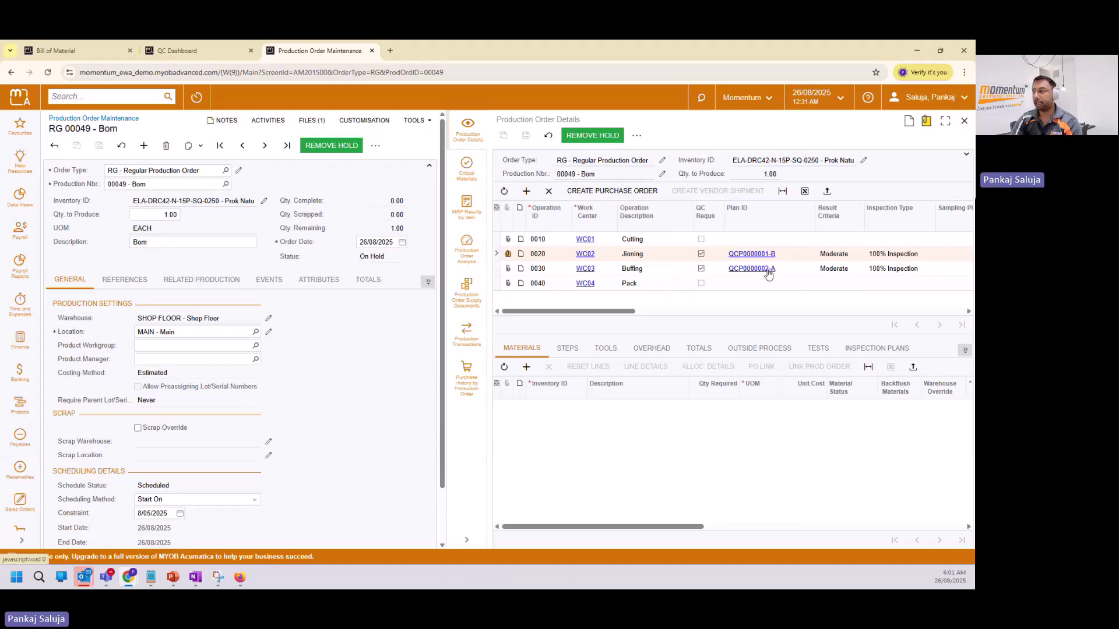
left_click(354, 150)
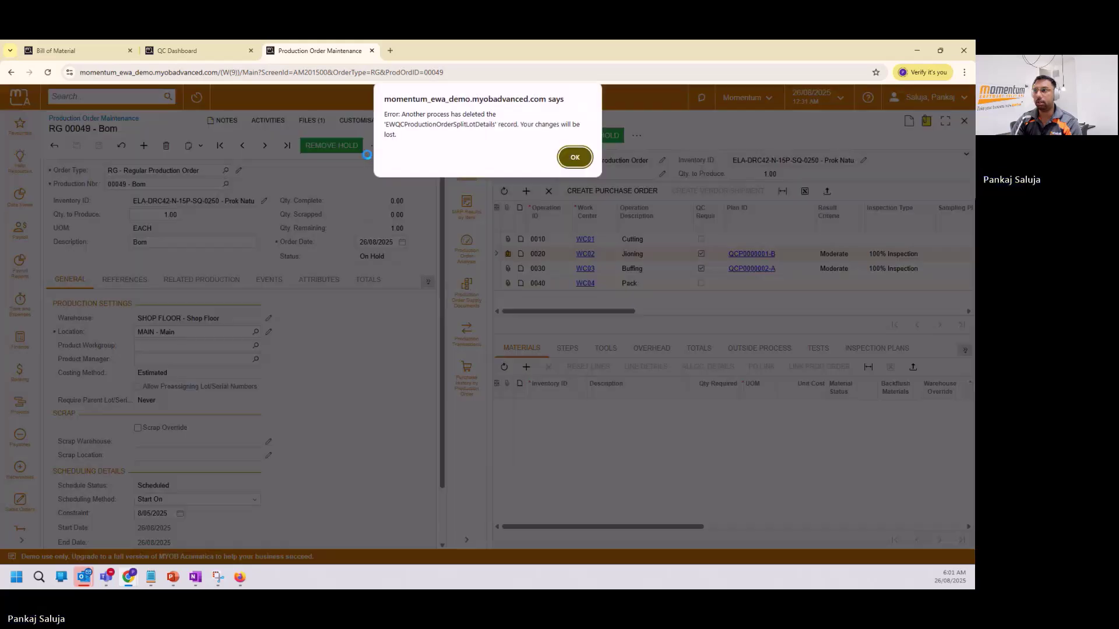
key("Return")
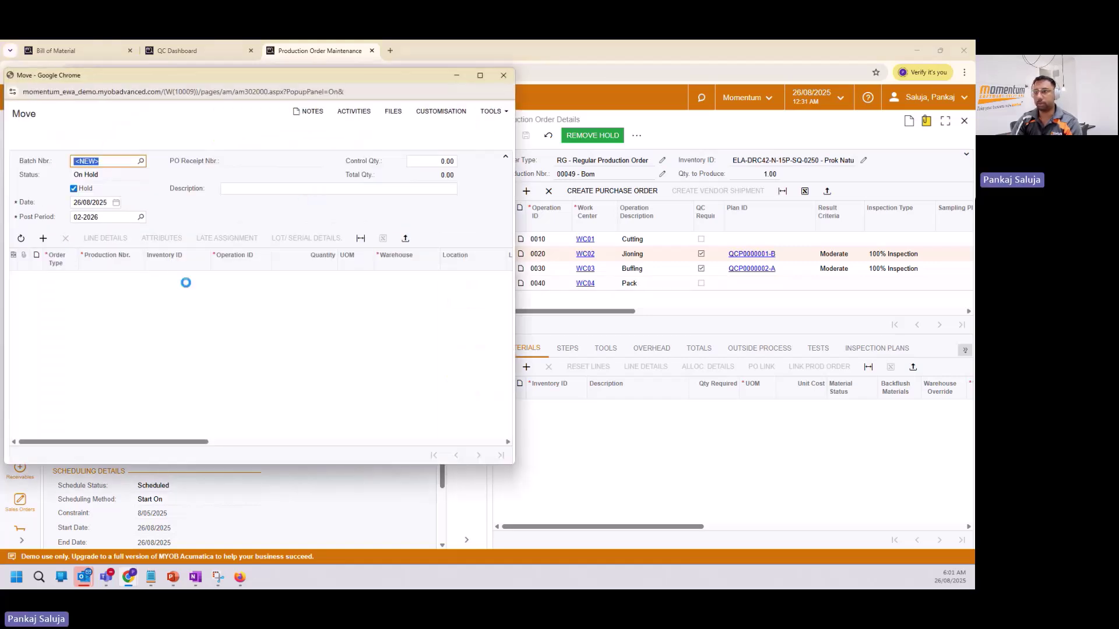
Save move batch 00050 for operation 0040 with control quantity 1; release is blocked pending inspection.
left_click(240, 279)
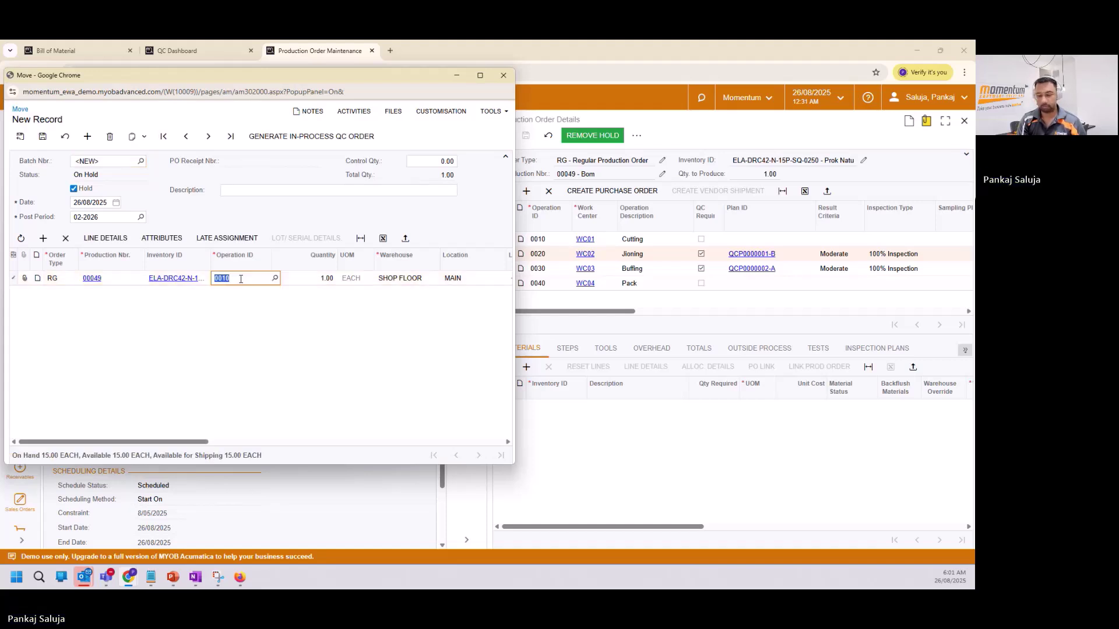
type("0040")
key("Tab")
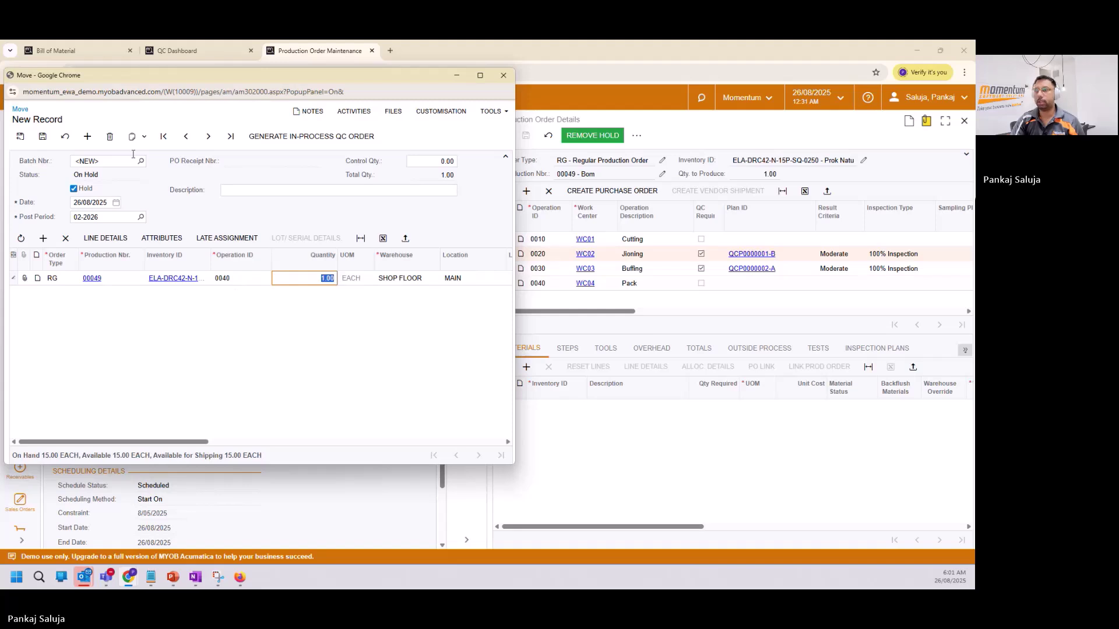
left_click(417, 162)
type("1")
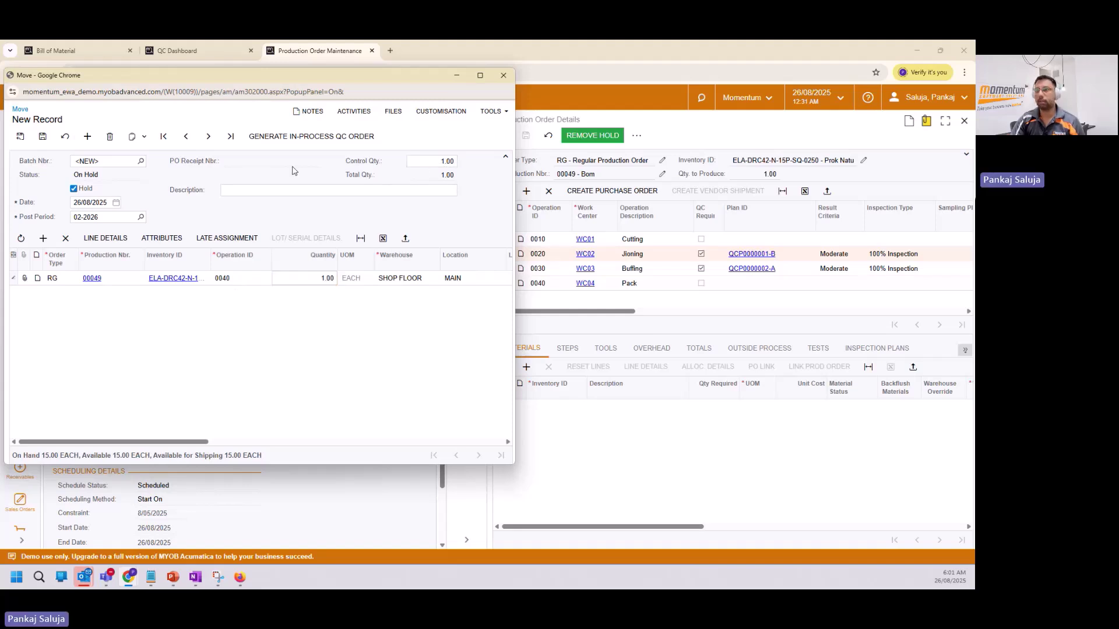
left_click(74, 189)
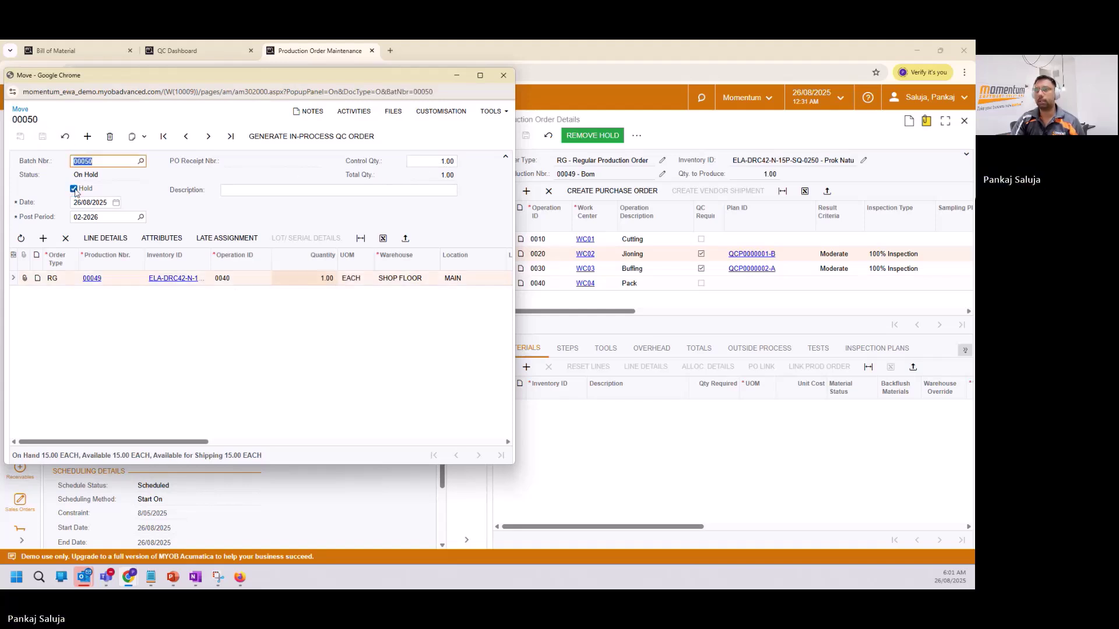
left_click(42, 137)
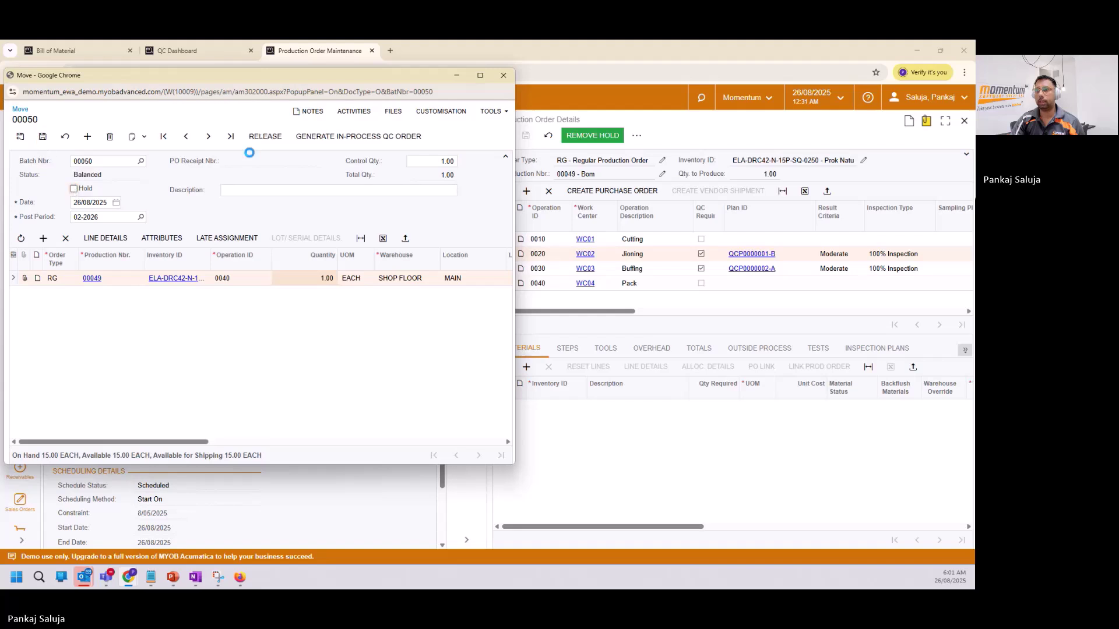
left_click(267, 140)
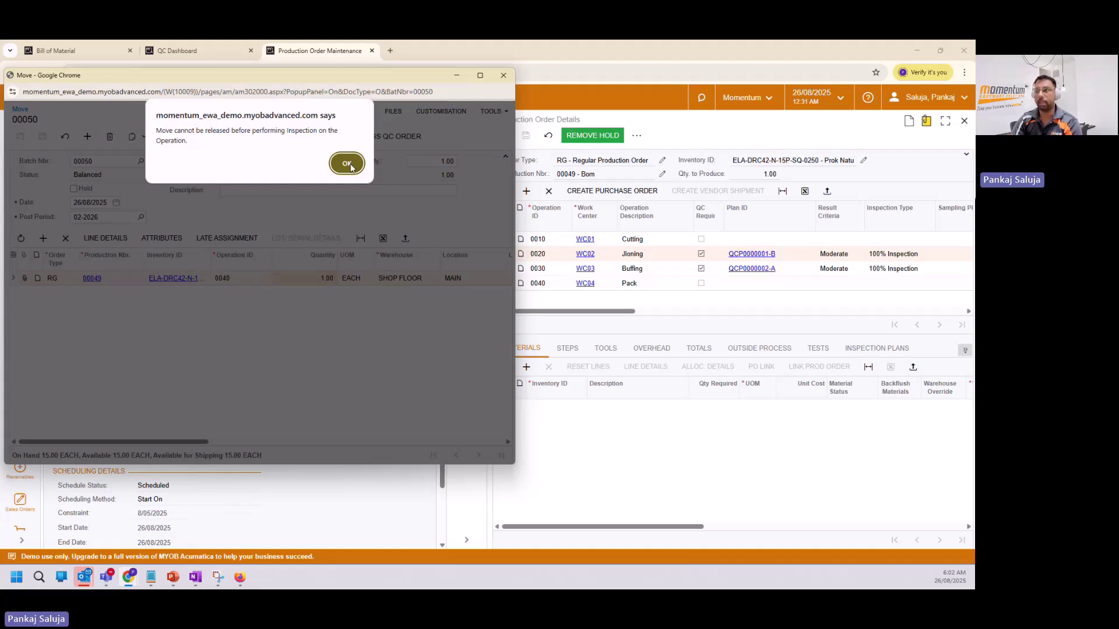
left_click(347, 163)
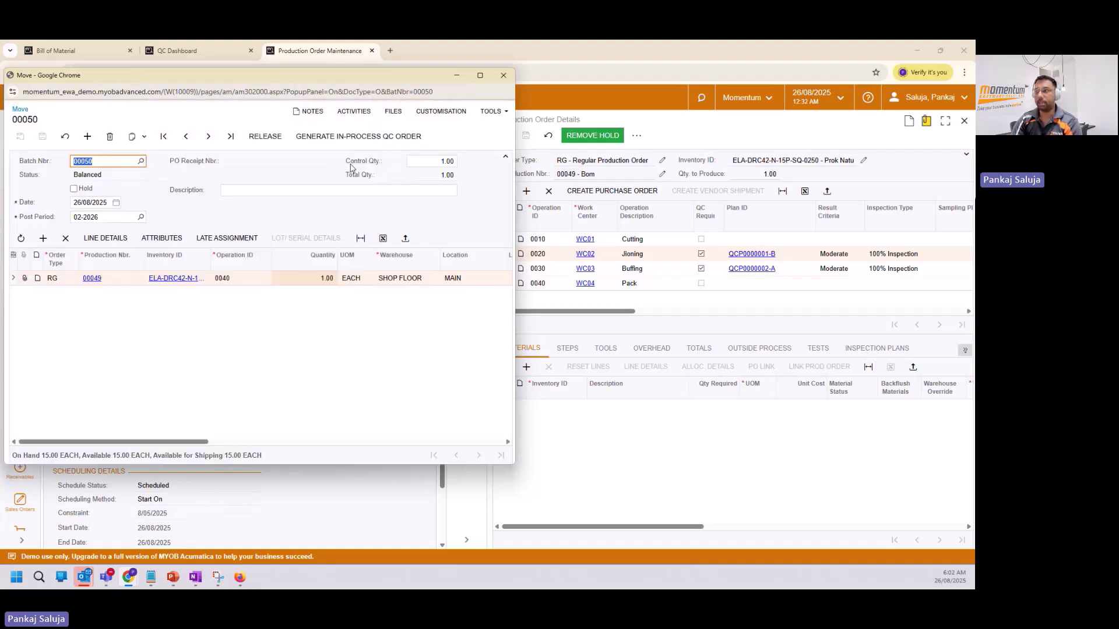
left_click(503, 76)
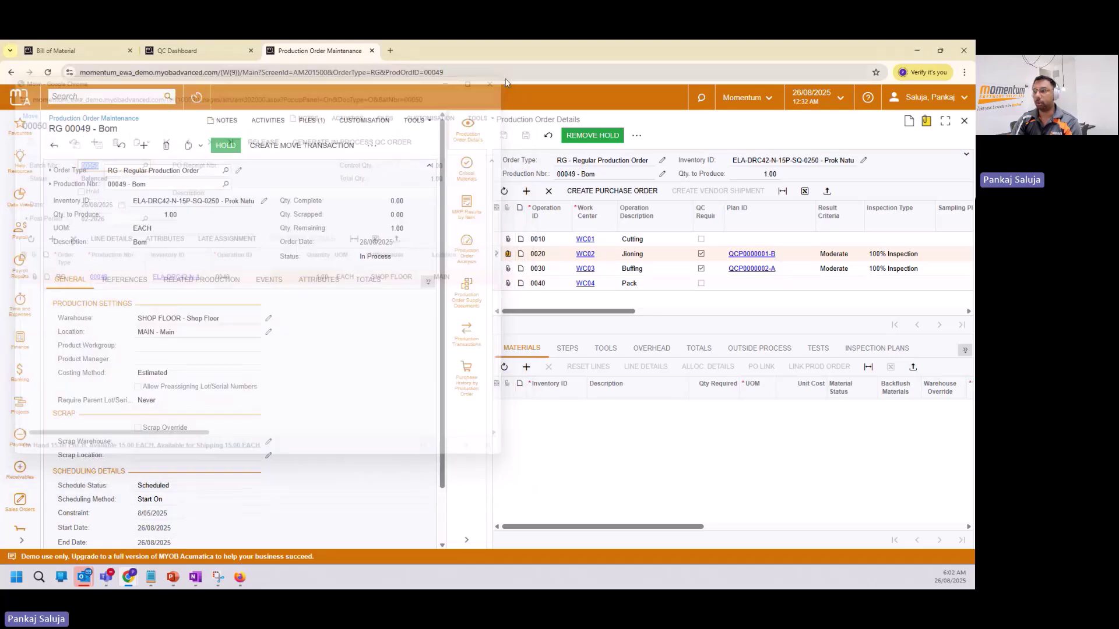
Post QC order QCINP0000034 for the buffing operation and generate its Certificate of Analysis.
left_click(562, 528)
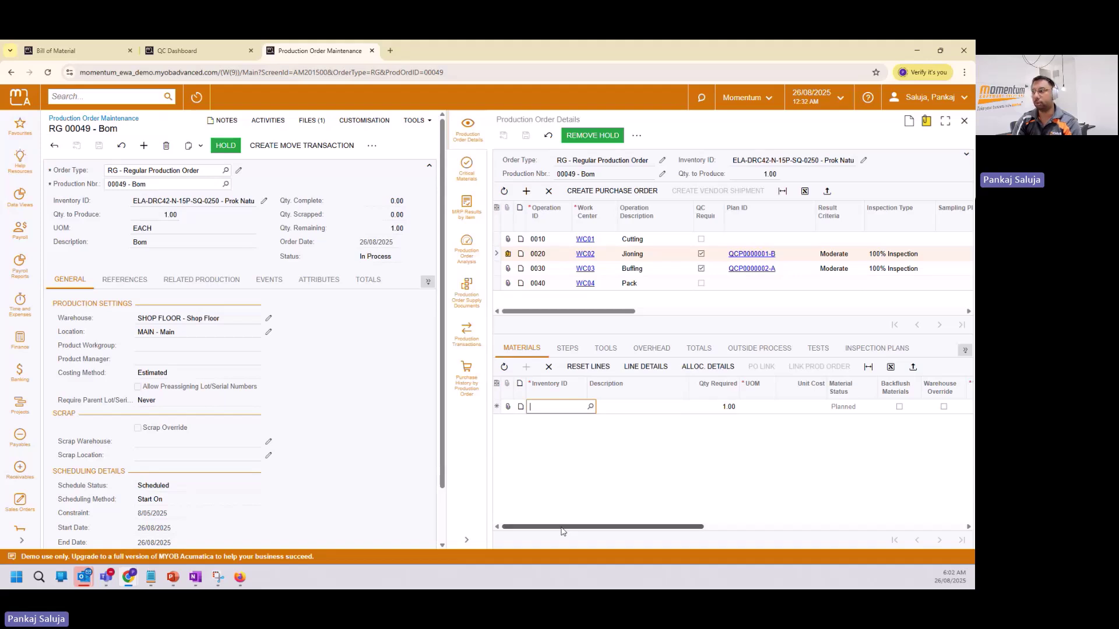
left_click_drag(655, 527, 947, 531)
left_click_drag(630, 311, 939, 312)
left_click(622, 269)
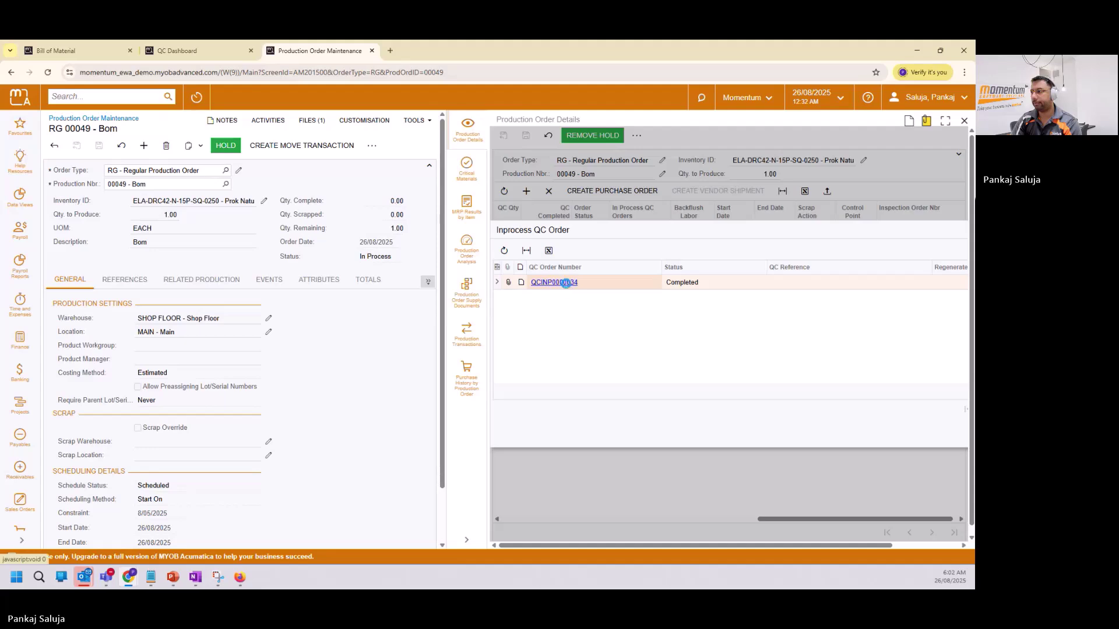
left_click(566, 283)
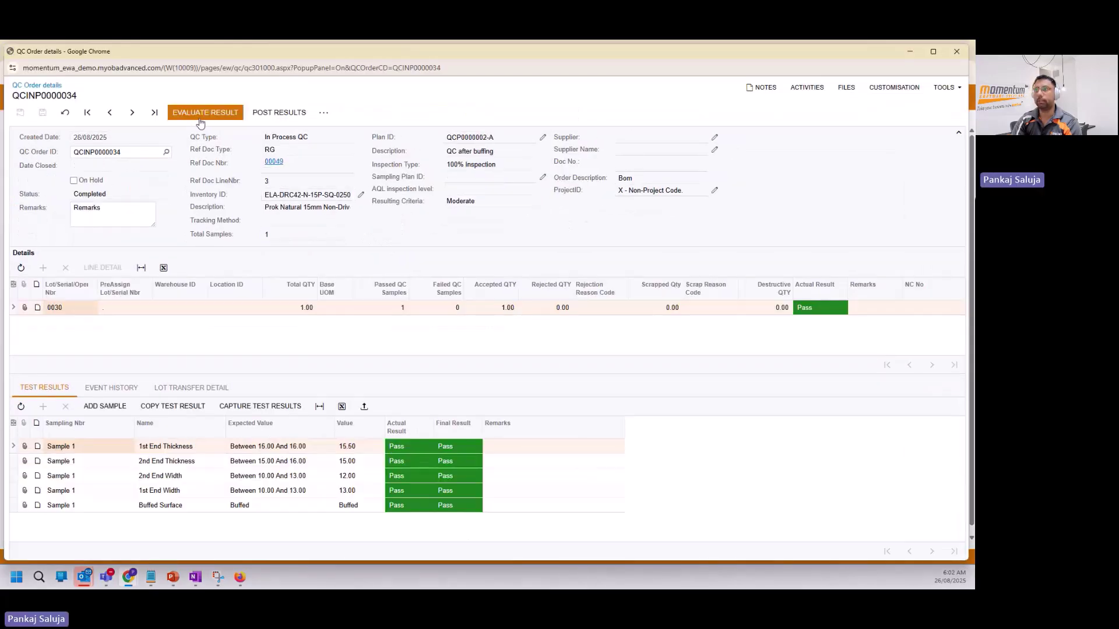
left_click(271, 114)
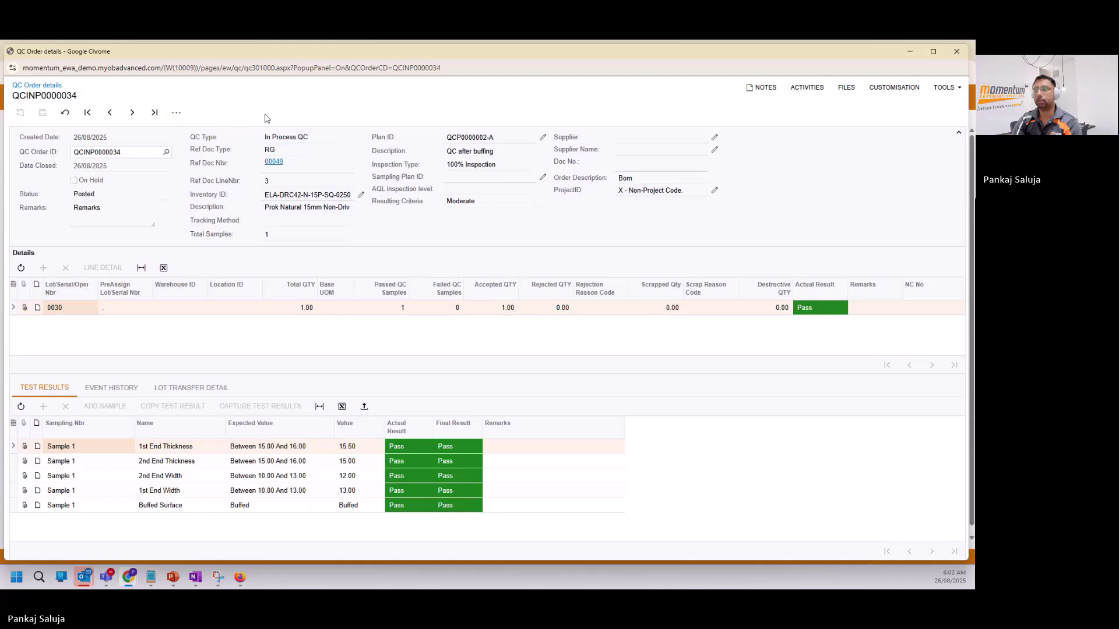
left_click(176, 112)
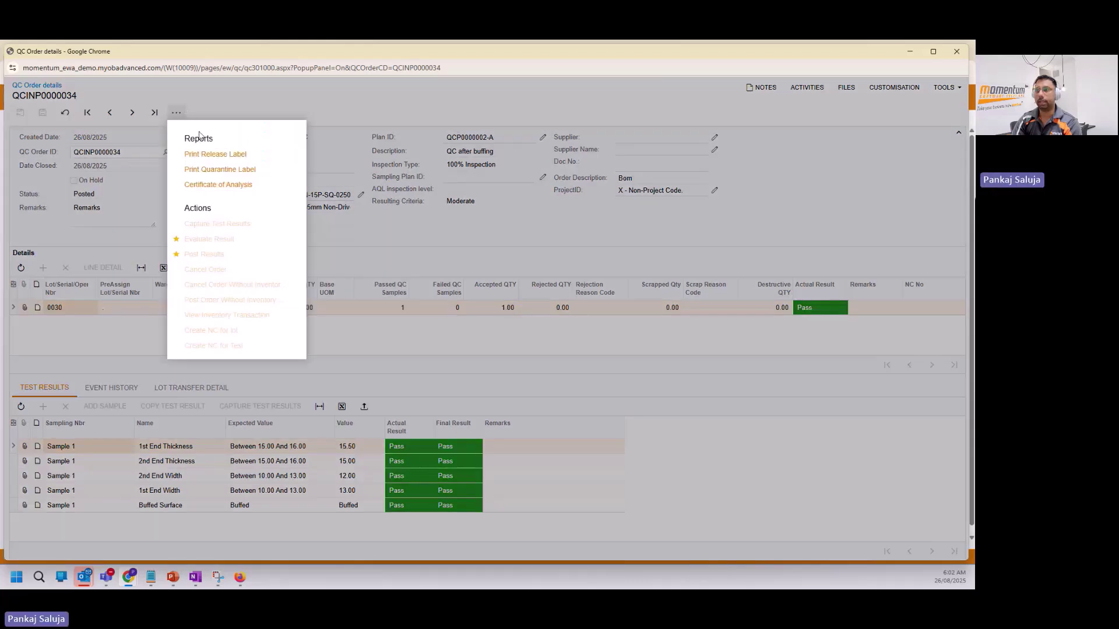
left_click(240, 185)
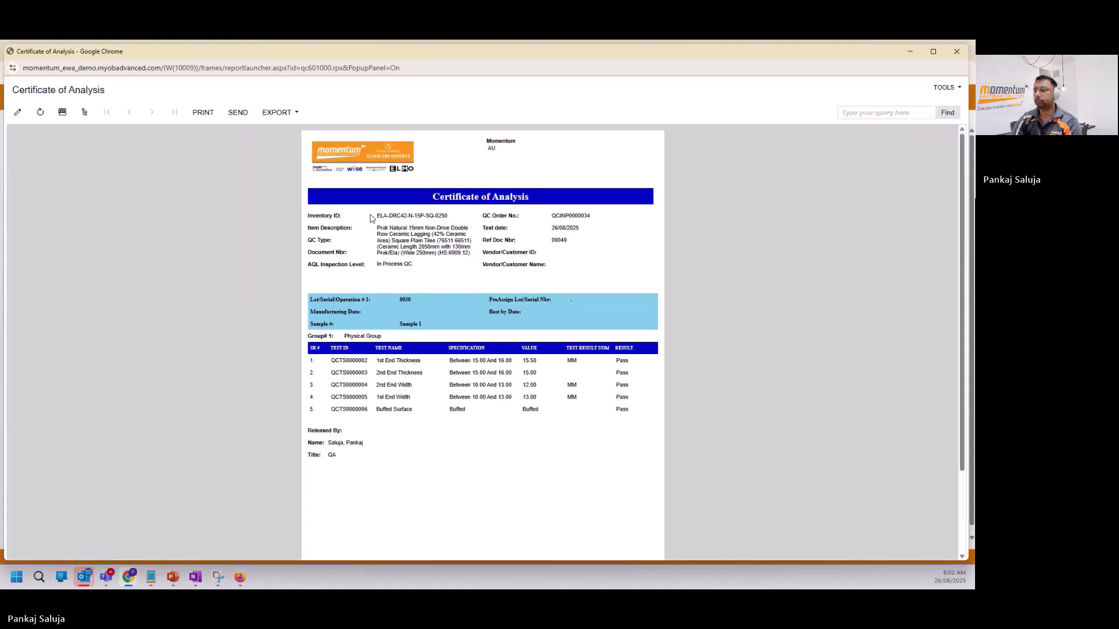
Review and close the certificate, then collapse the details panel to show order 00049 full width.
scroll(381, 282, "down", 2)
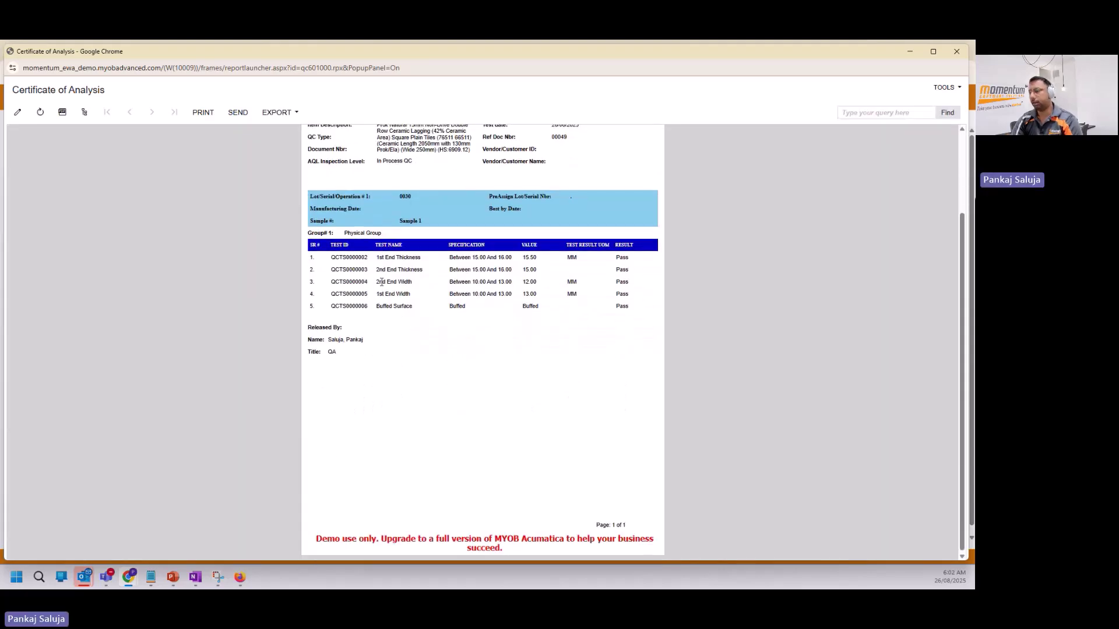
scroll(381, 282, "up", 2)
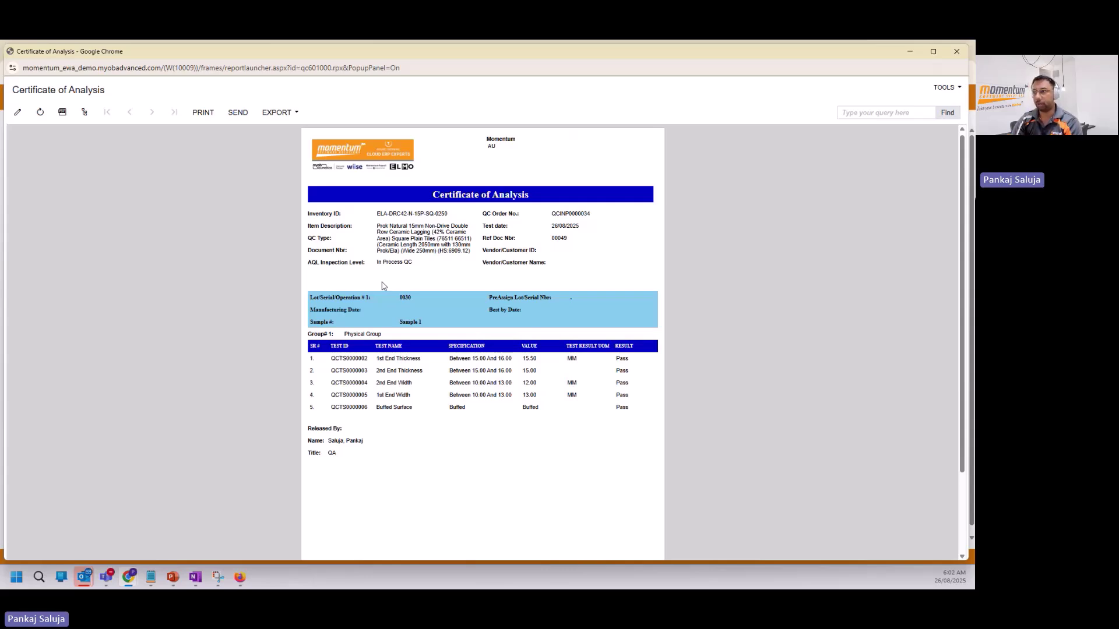
scroll(383, 285, "down", 2)
scroll(383, 285, "up", 2)
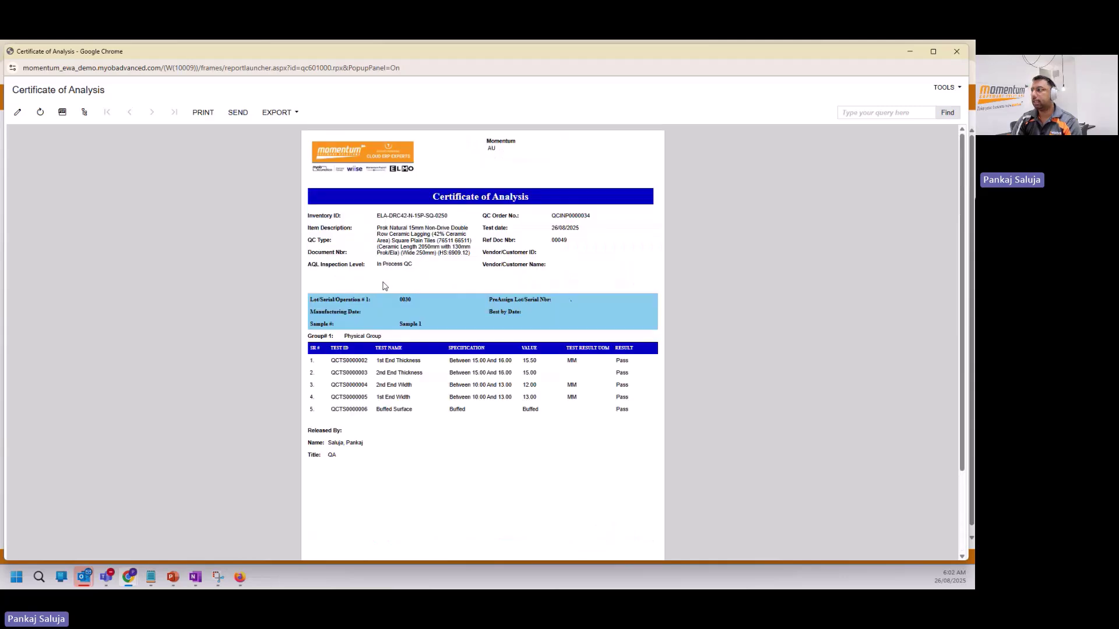
left_click(956, 53)
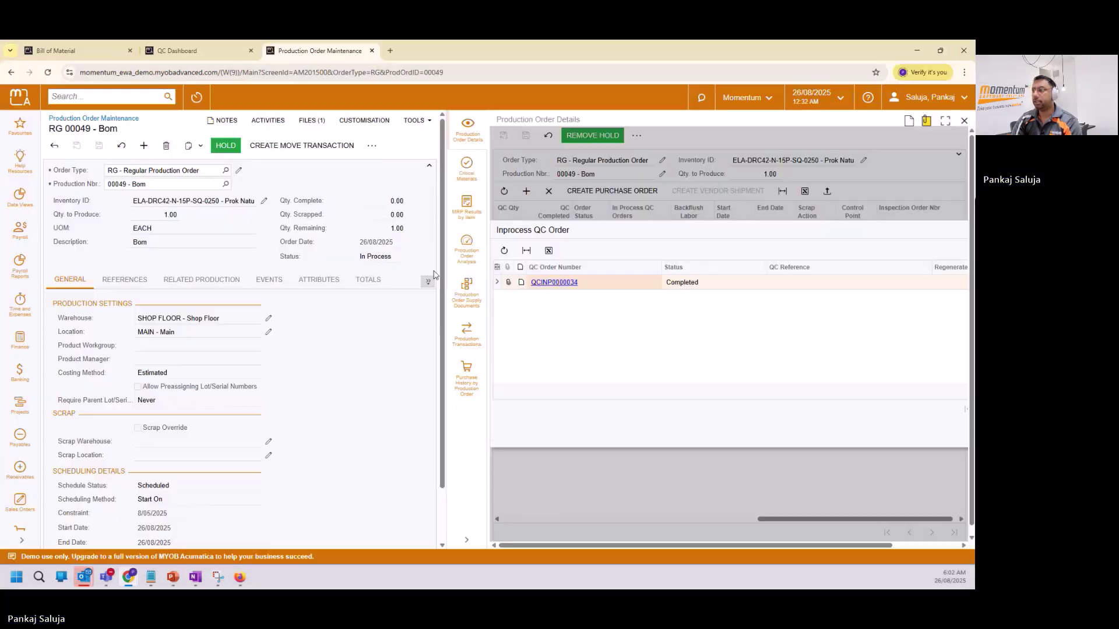
left_click(466, 541)
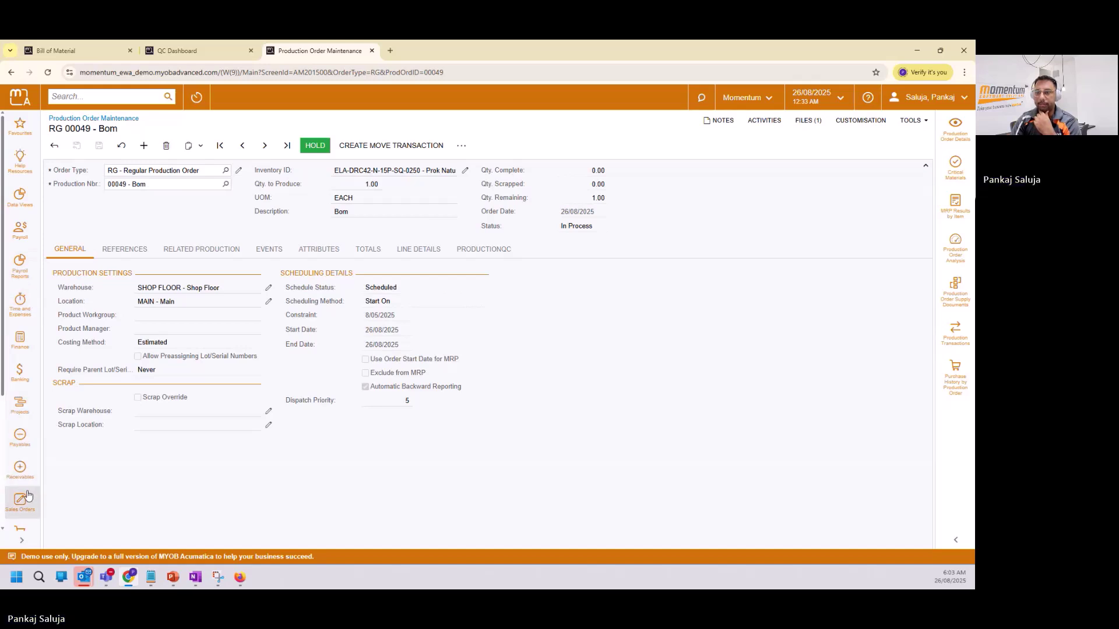
scroll(23, 490, "down", 2)
Copy purchase order 000003 and paste it into a new purchase order.
left_click(20, 434)
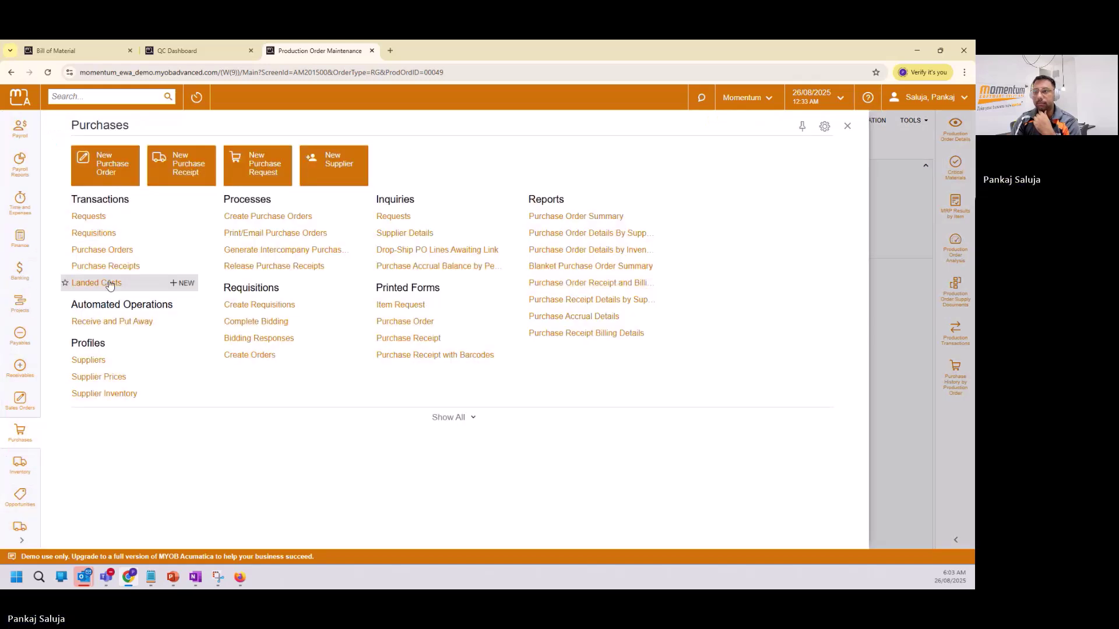
left_click(102, 250)
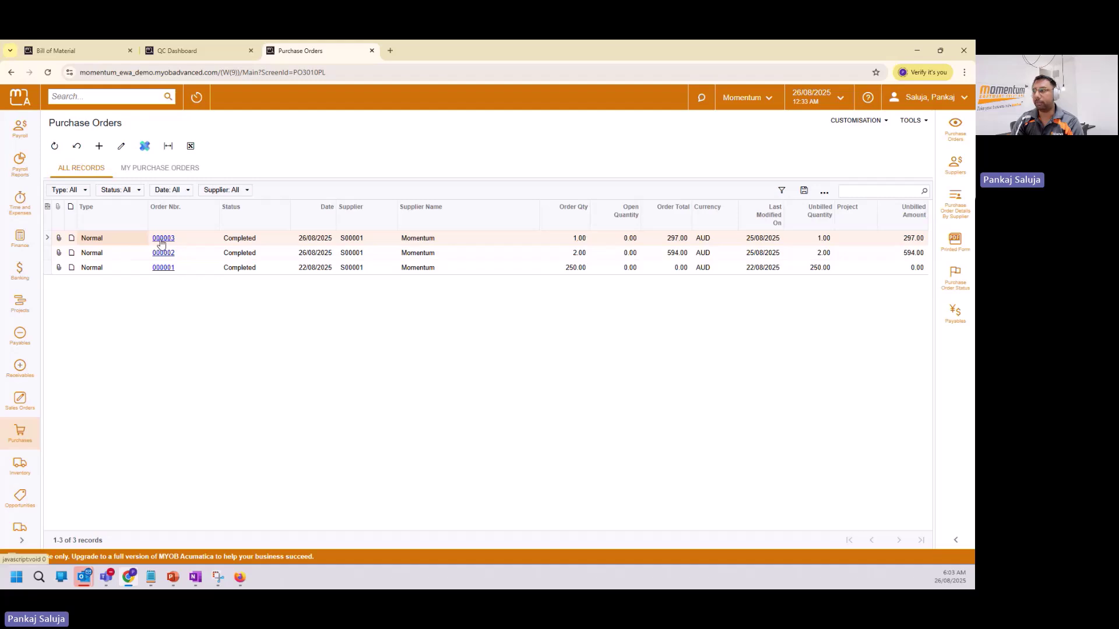
left_click(162, 240)
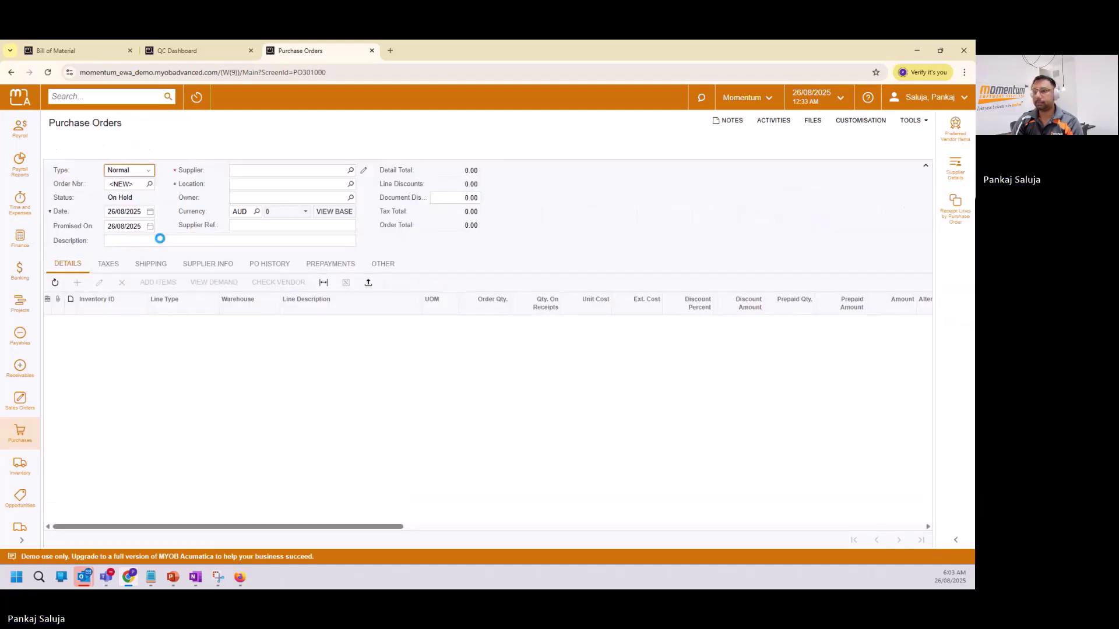
left_click(199, 153)
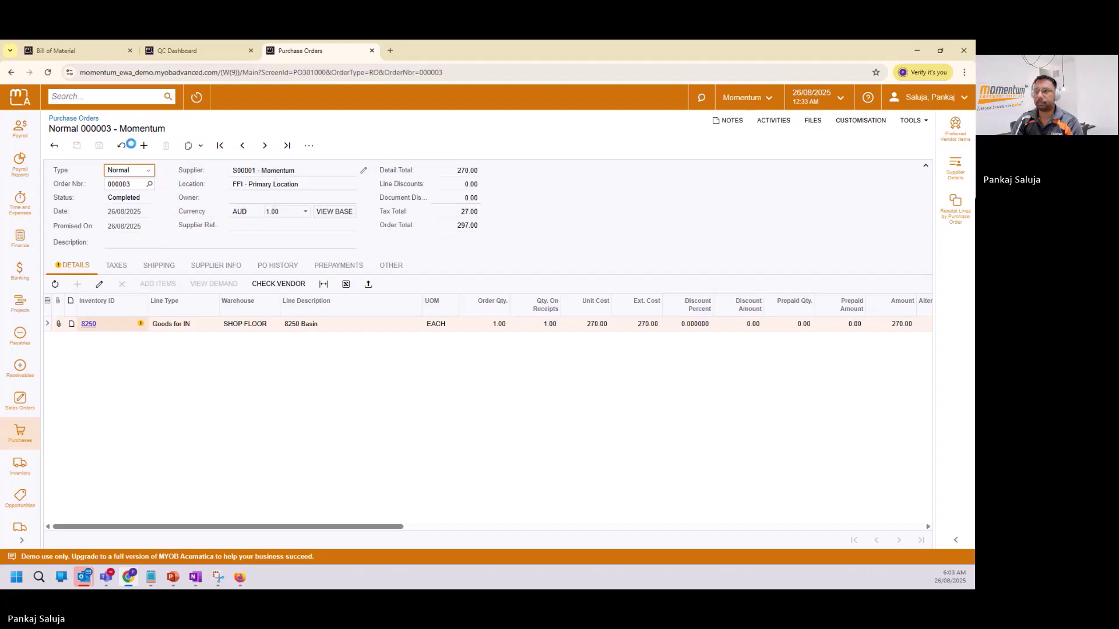
left_click(144, 145)
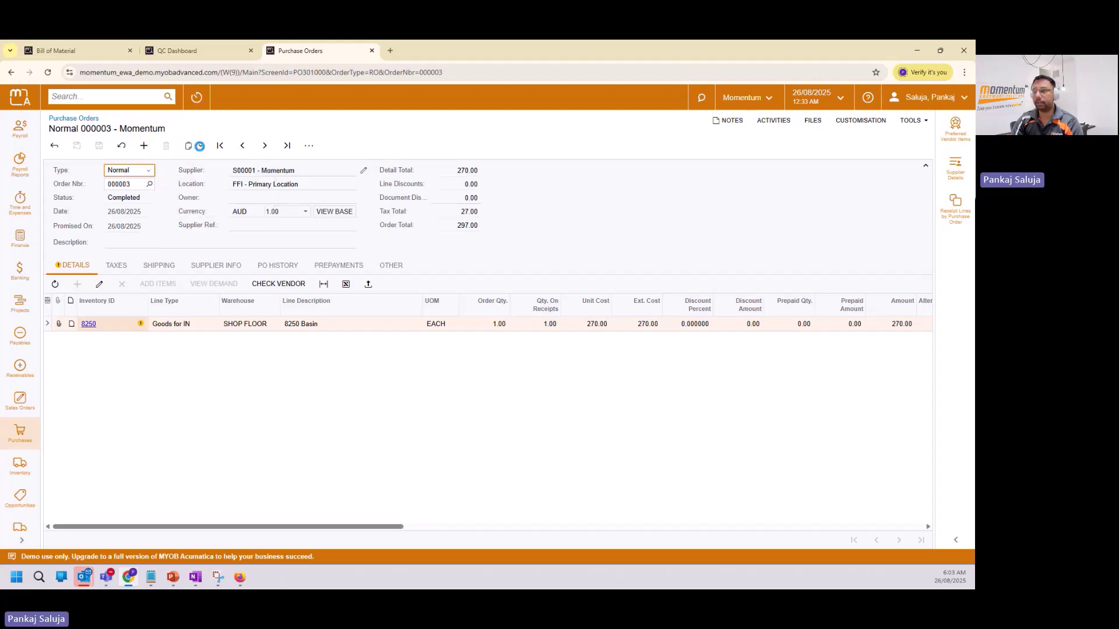
left_click(199, 146)
left_click(208, 185)
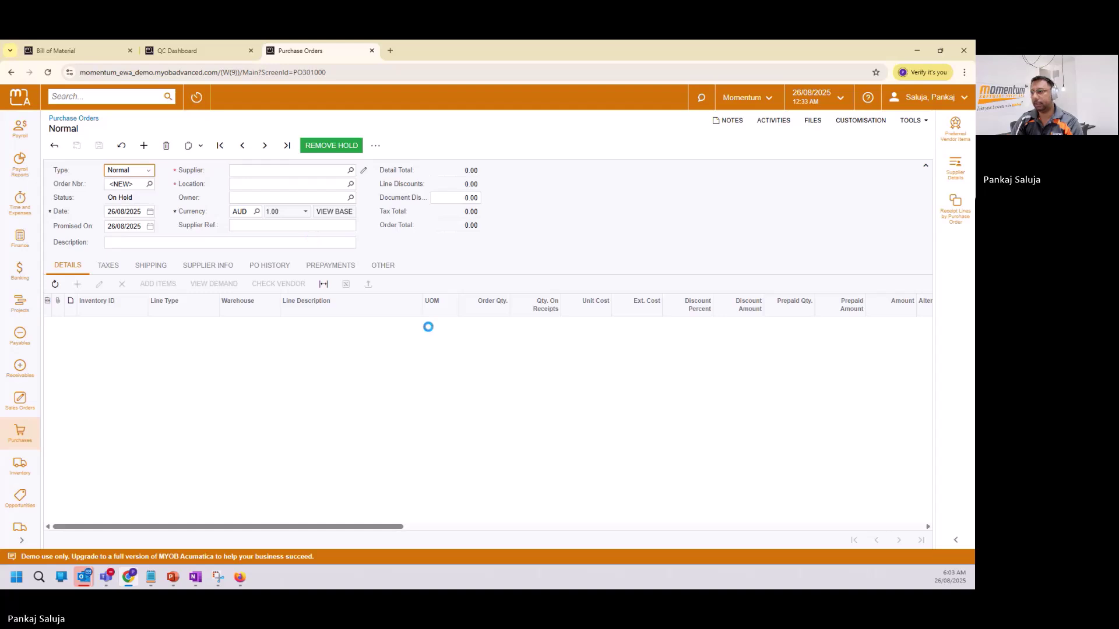
Set the 8250 Basin quantity to 2, save order 000004, remove hold and create its receipt.
left_click(482, 323)
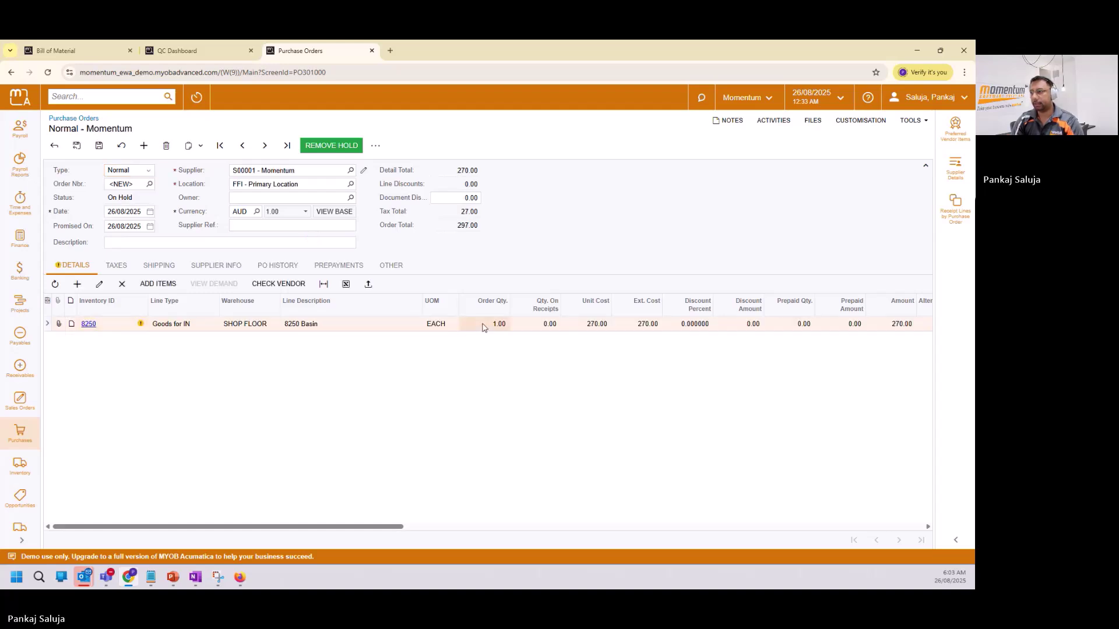
type("2")
key("Tab")
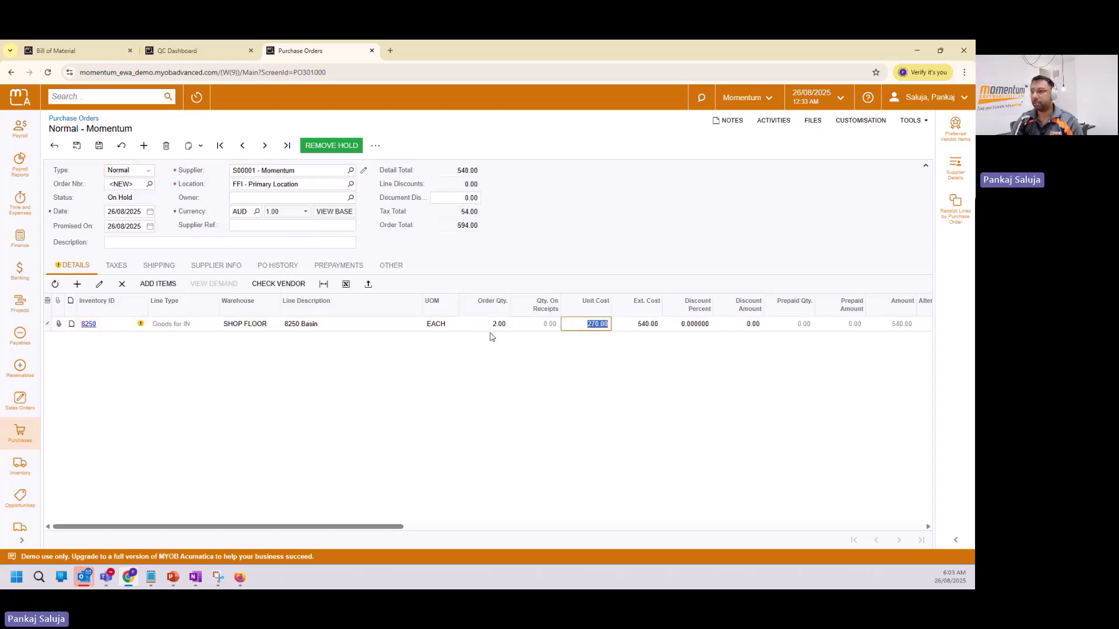
left_click(100, 146)
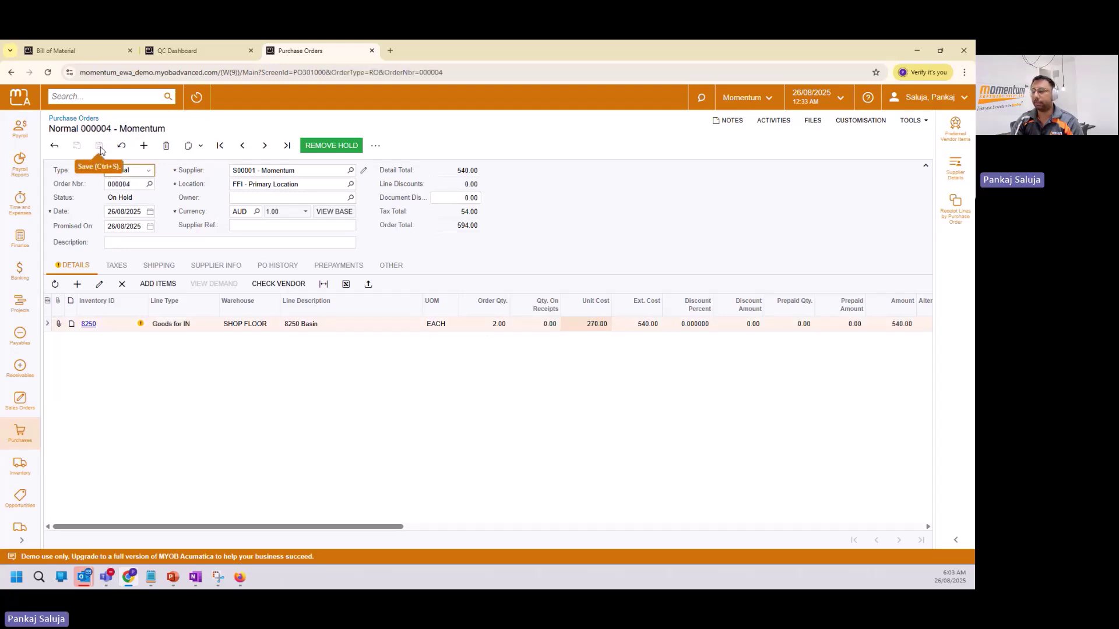
left_click(331, 146)
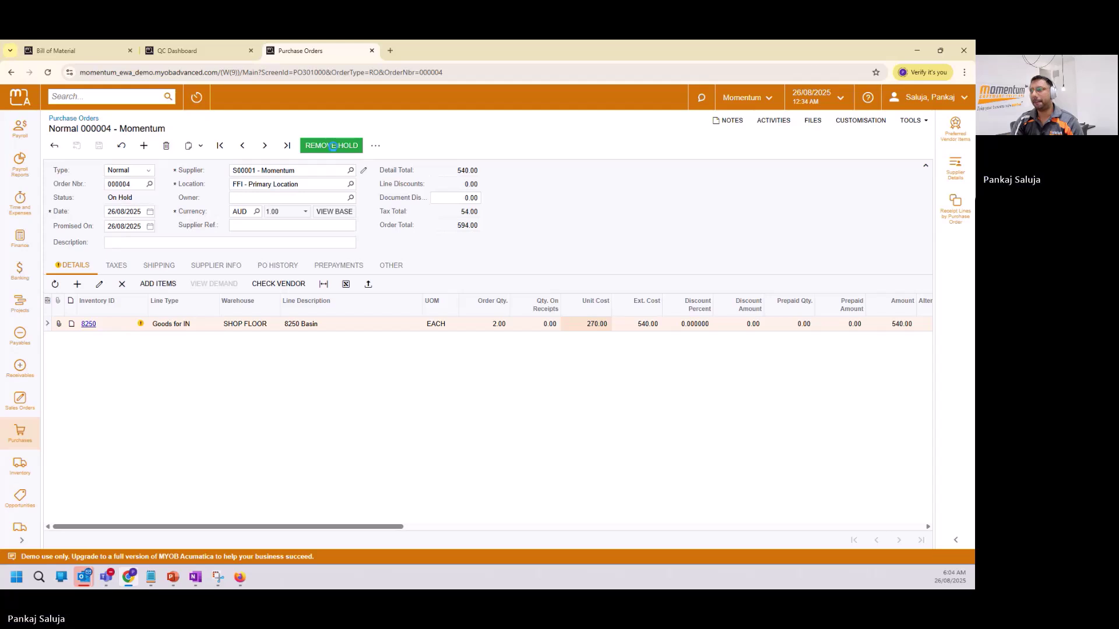
left_click(334, 146)
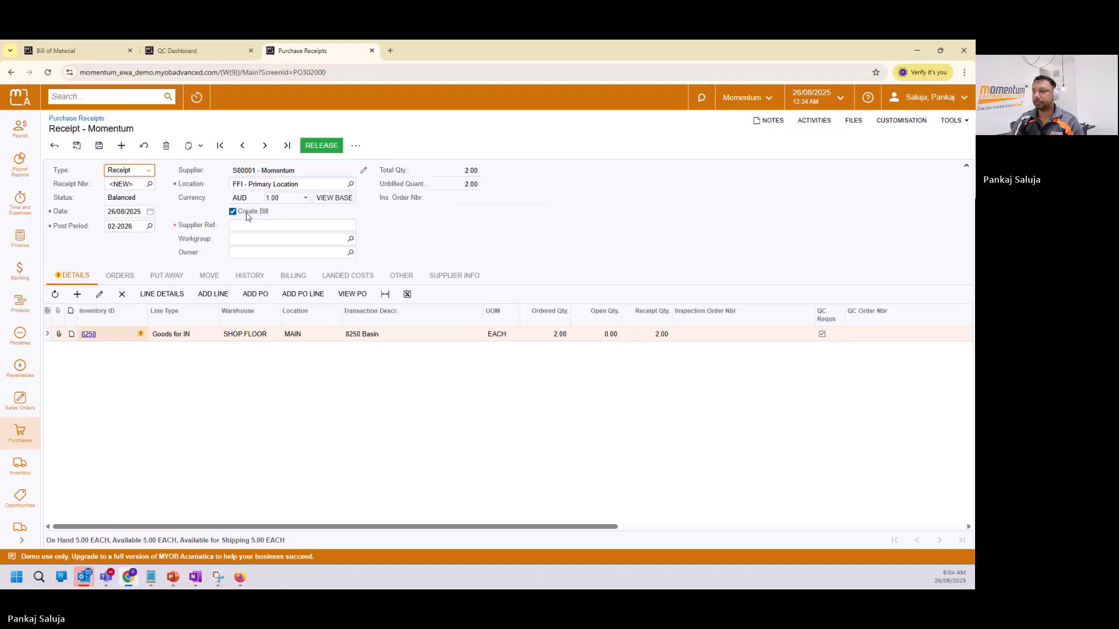
Release purchase receipt 000005 and refresh the QC Dashboard to list QC order QCR0000005.
left_click(328, 147)
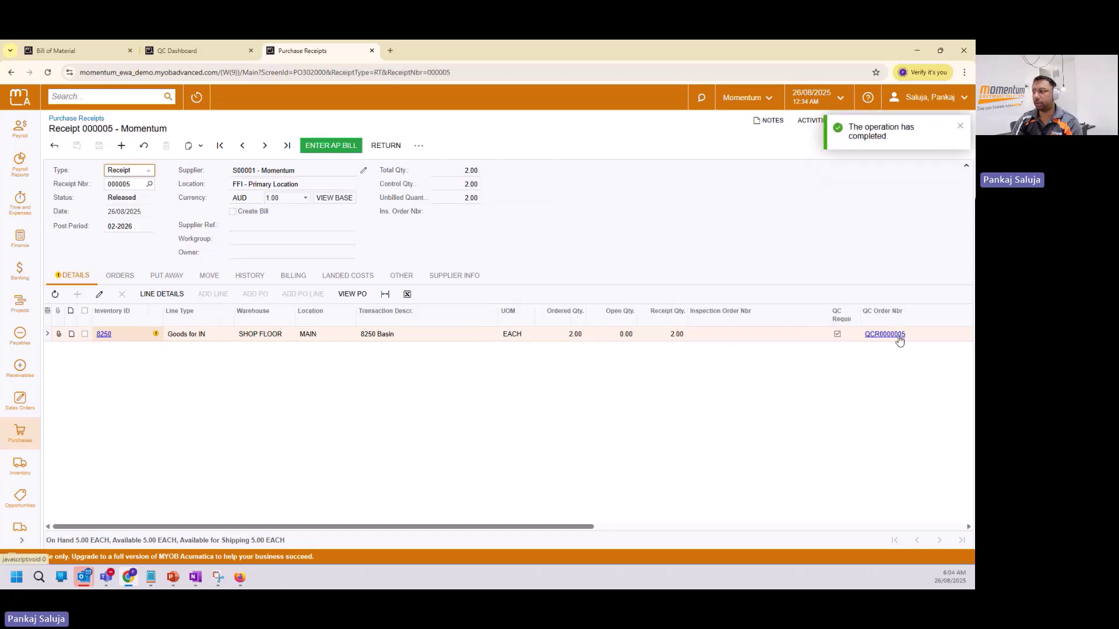
left_click(186, 50)
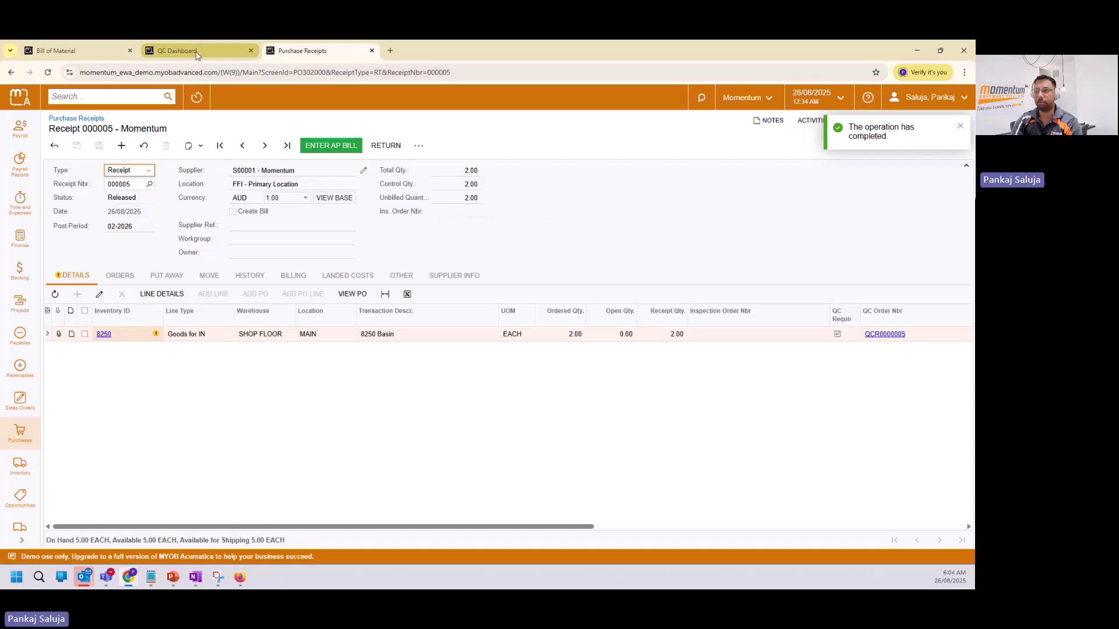
left_click(601, 146)
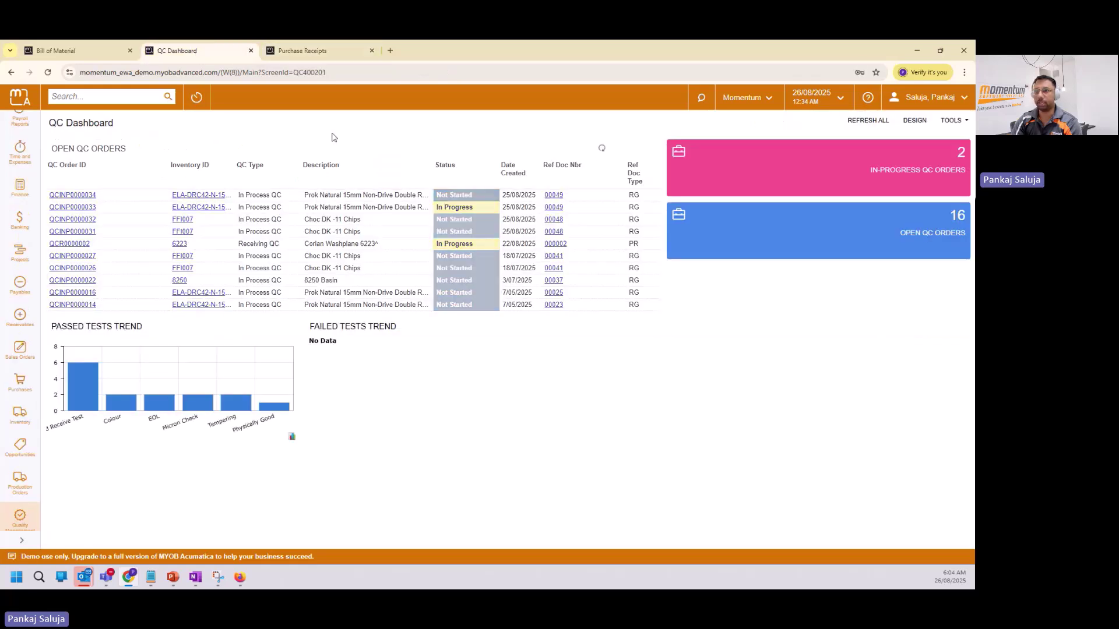
Open QC order QCR0000005 and record Sample 1 values WR and Yes.
left_click(86, 198)
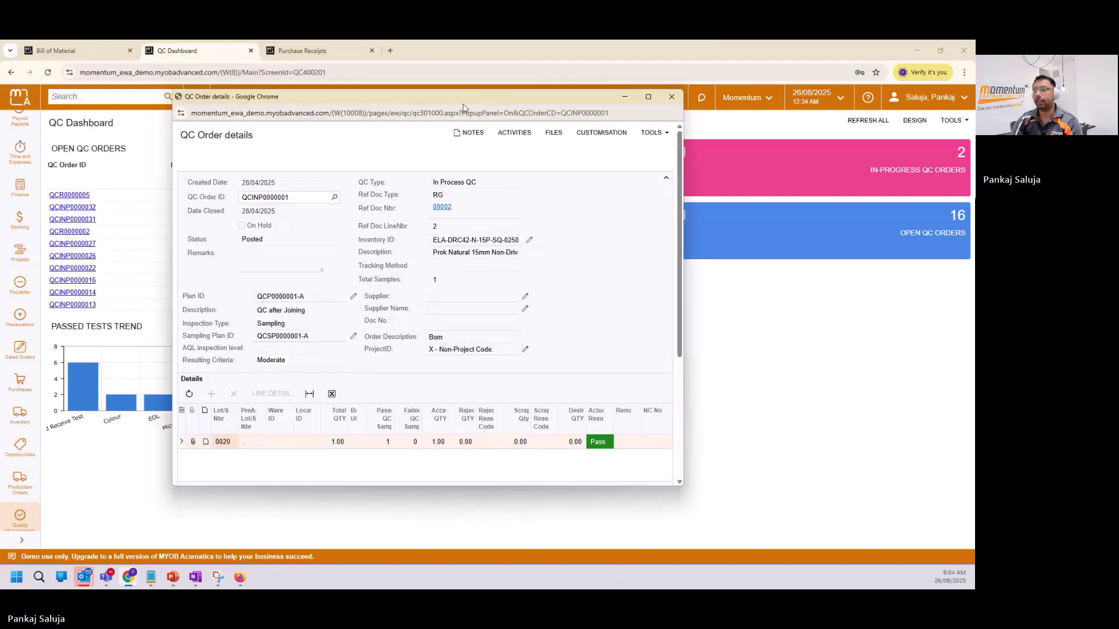
left_click(647, 98)
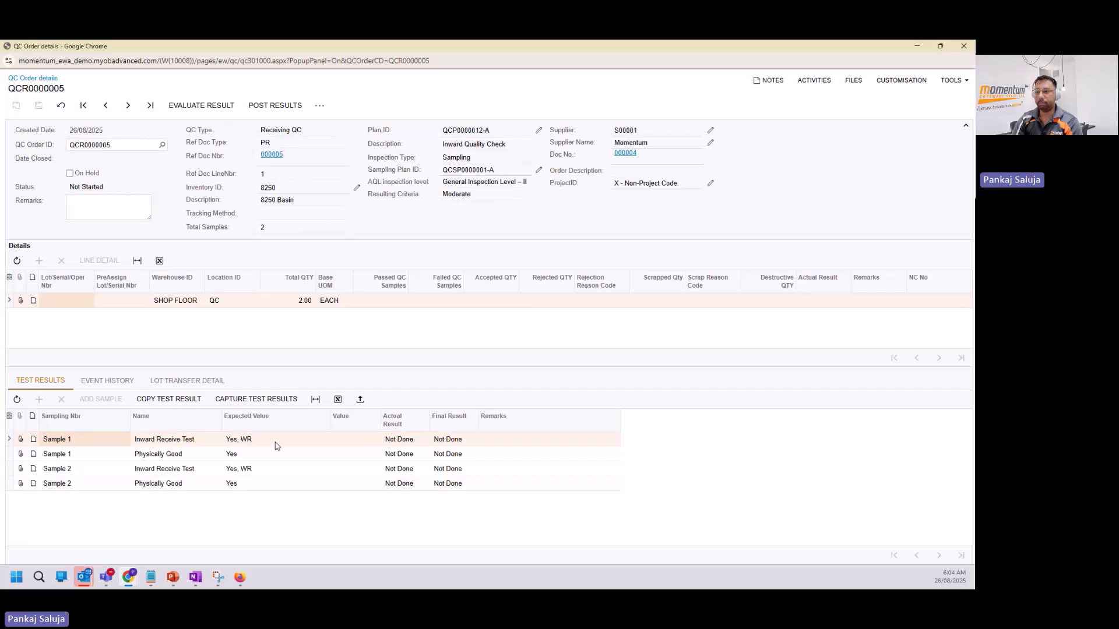
left_click(354, 443)
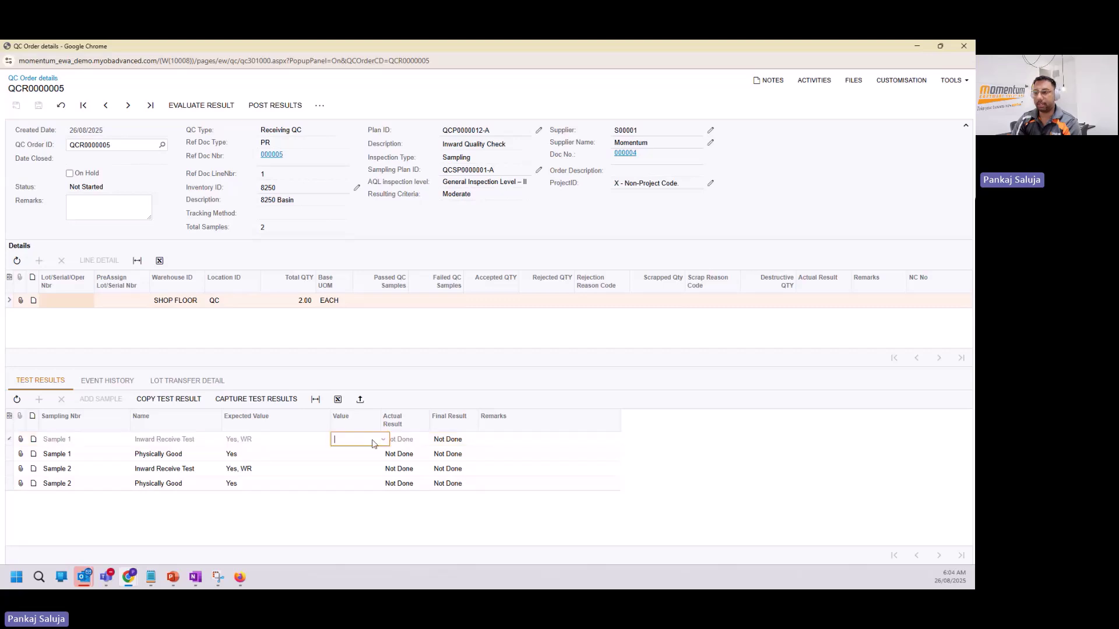
left_click(374, 443)
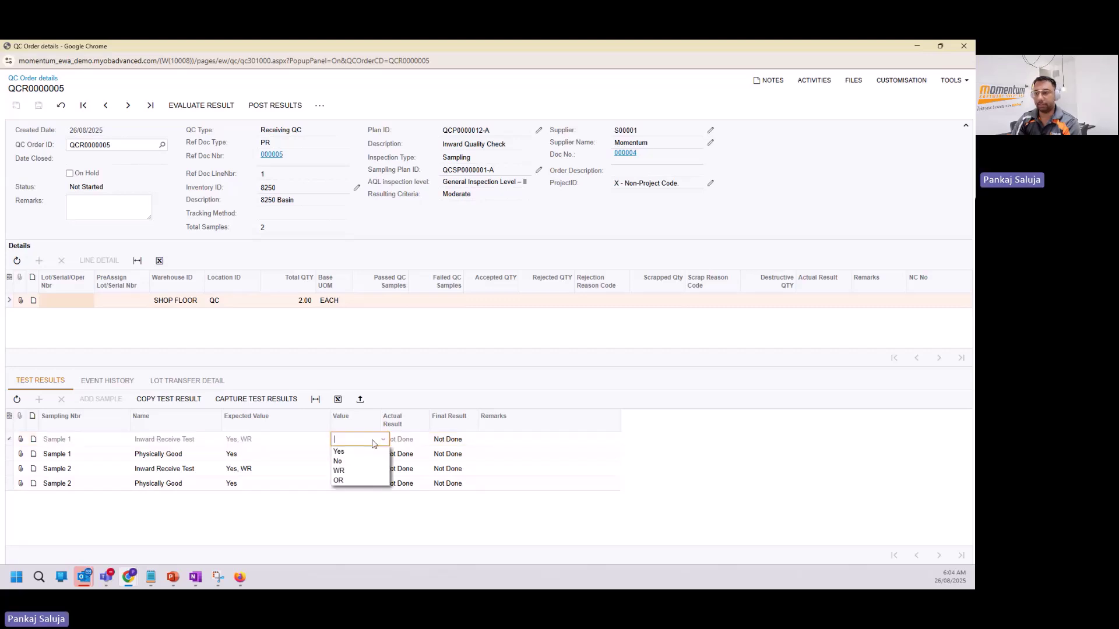
left_click(359, 471)
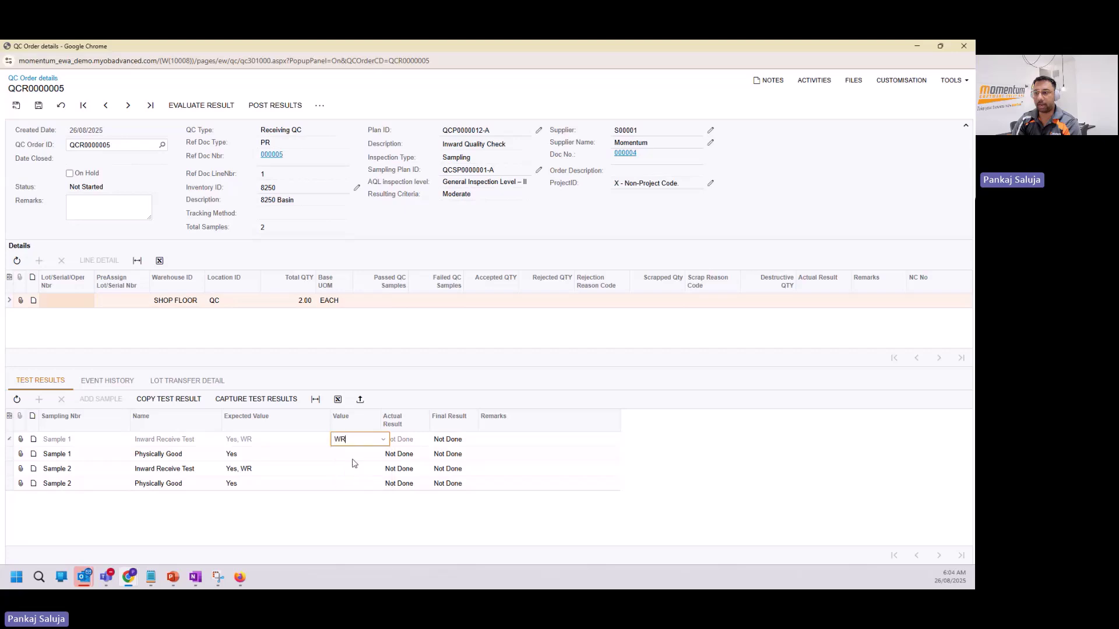
left_click(357, 458)
left_click(362, 455)
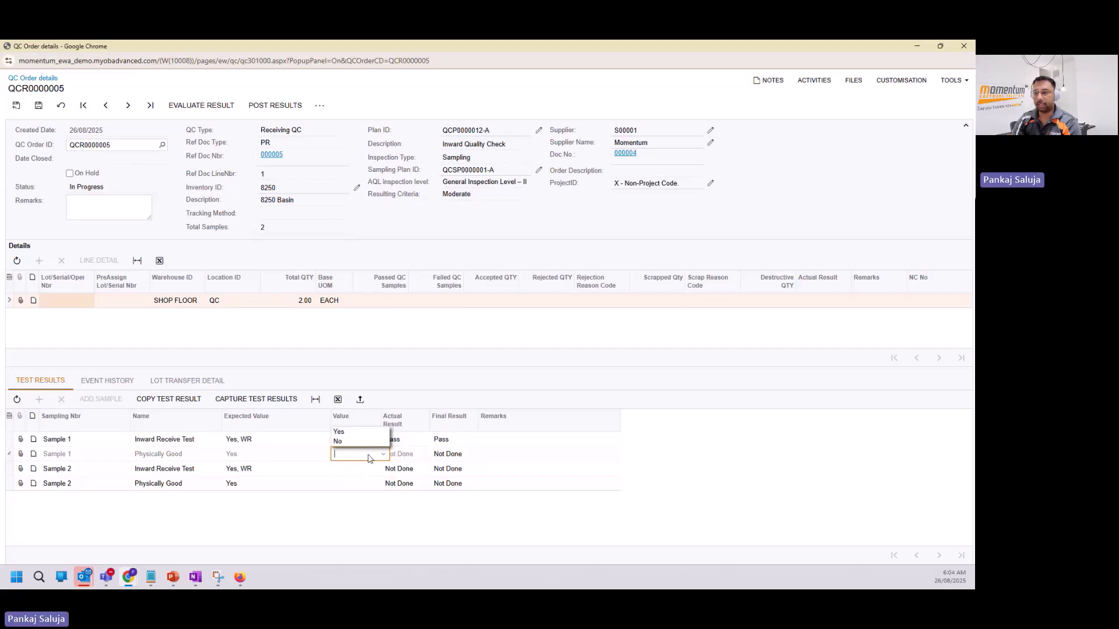
left_click(357, 432)
Record Sample 2 values OR and No, completing the order with an overall Pass.
left_click(357, 471)
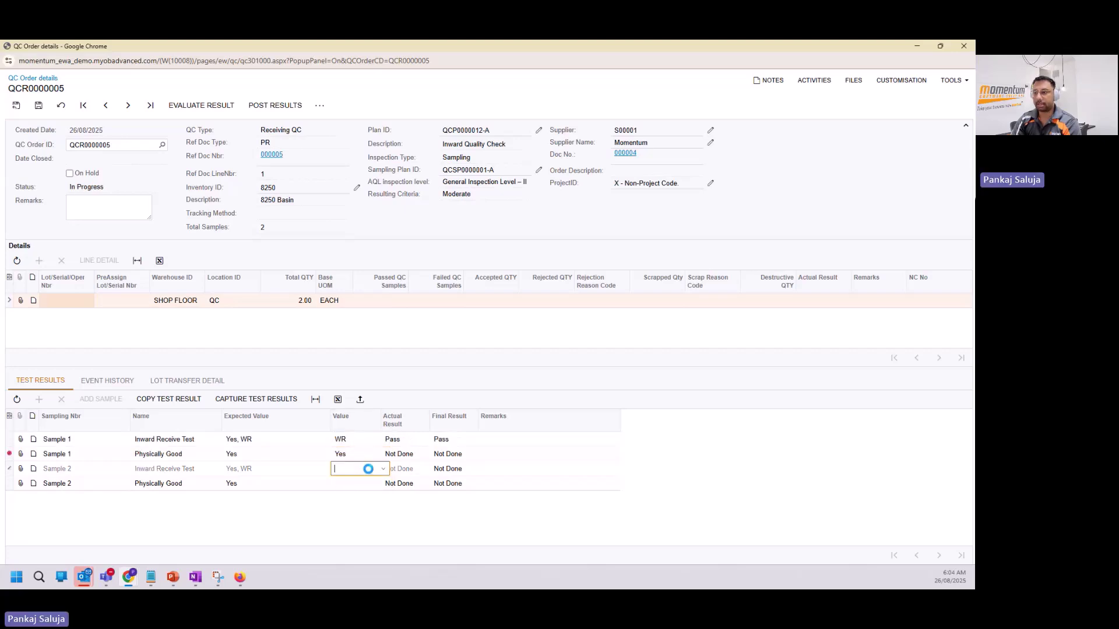
left_click(369, 473)
left_click(356, 460)
left_click(356, 484)
left_click(373, 490)
left_click(355, 471)
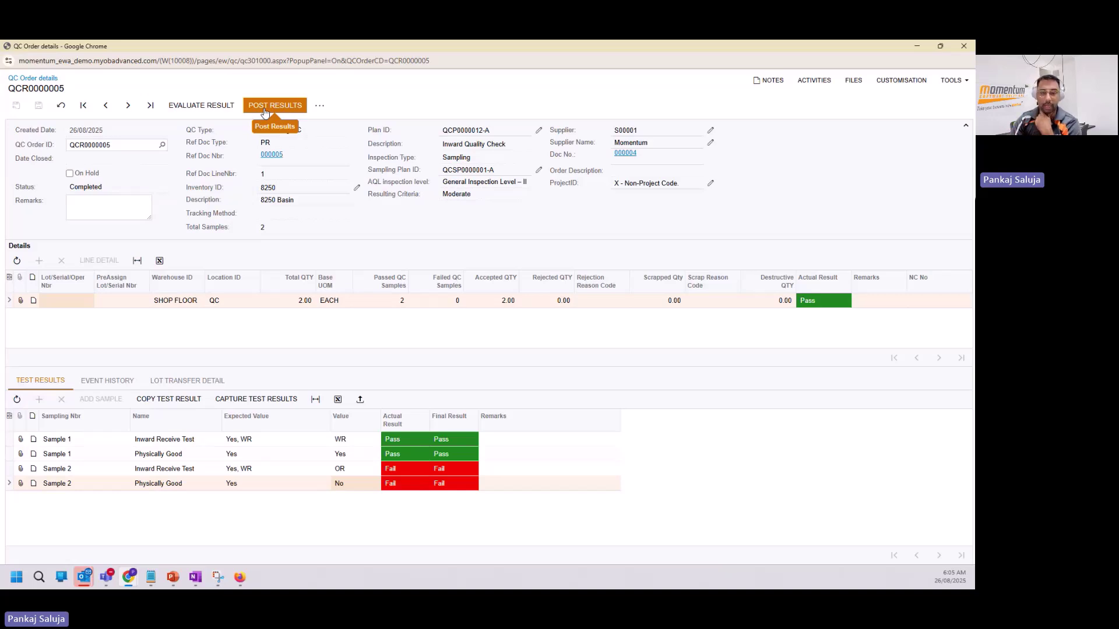
Post QCR0000005's results, accepting 2.00 into SHOP FLOOR MAIN, and return to the QC Dashboard.
left_click(264, 110)
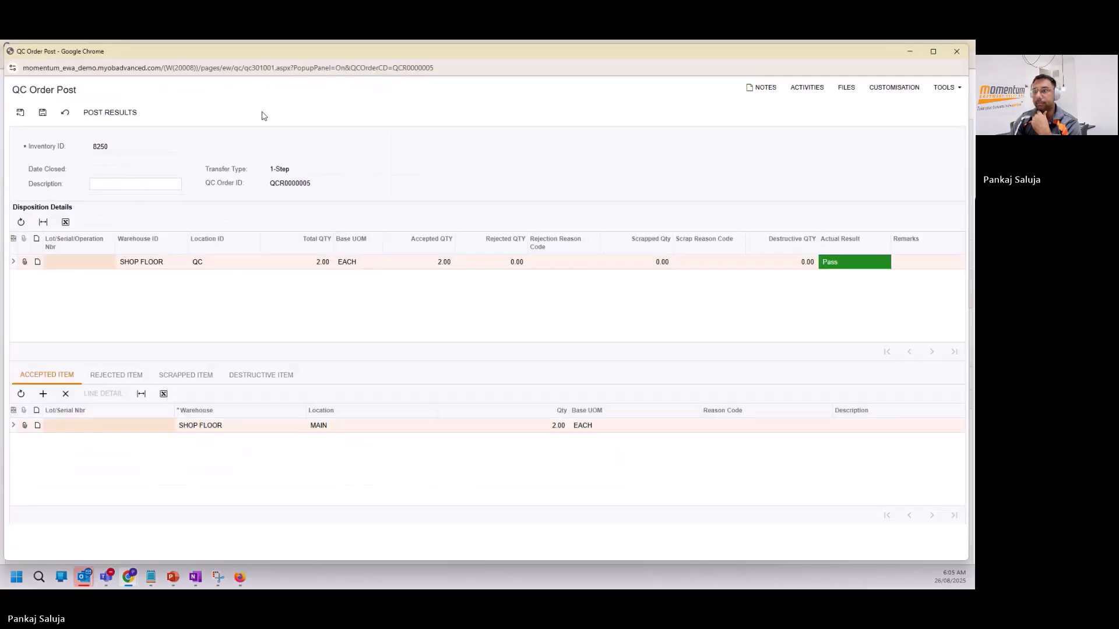
left_click(106, 118)
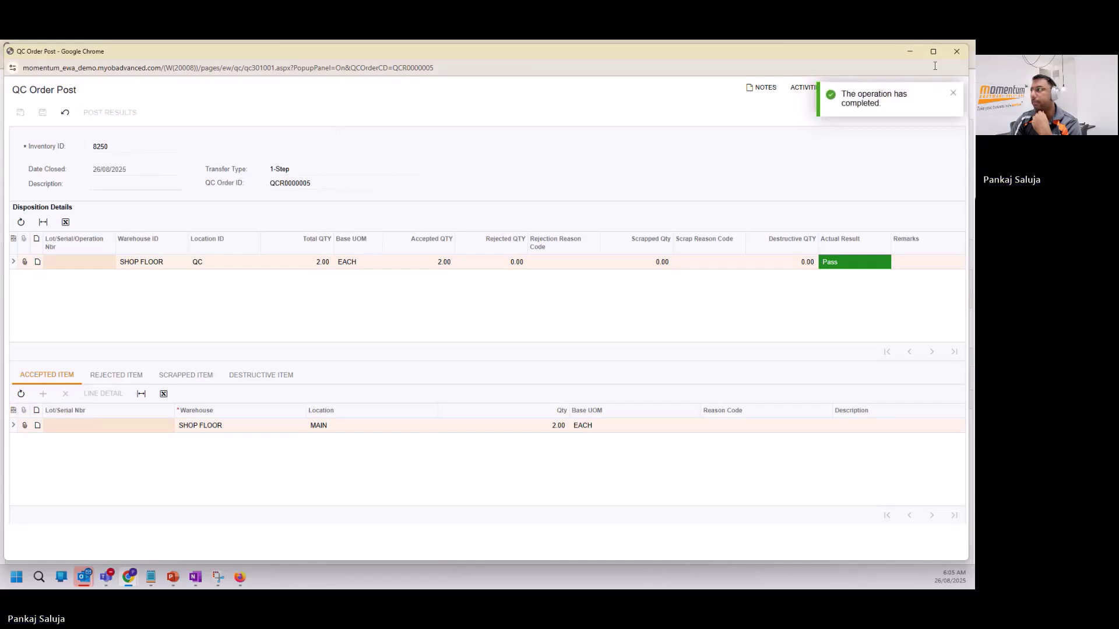
left_click(962, 50)
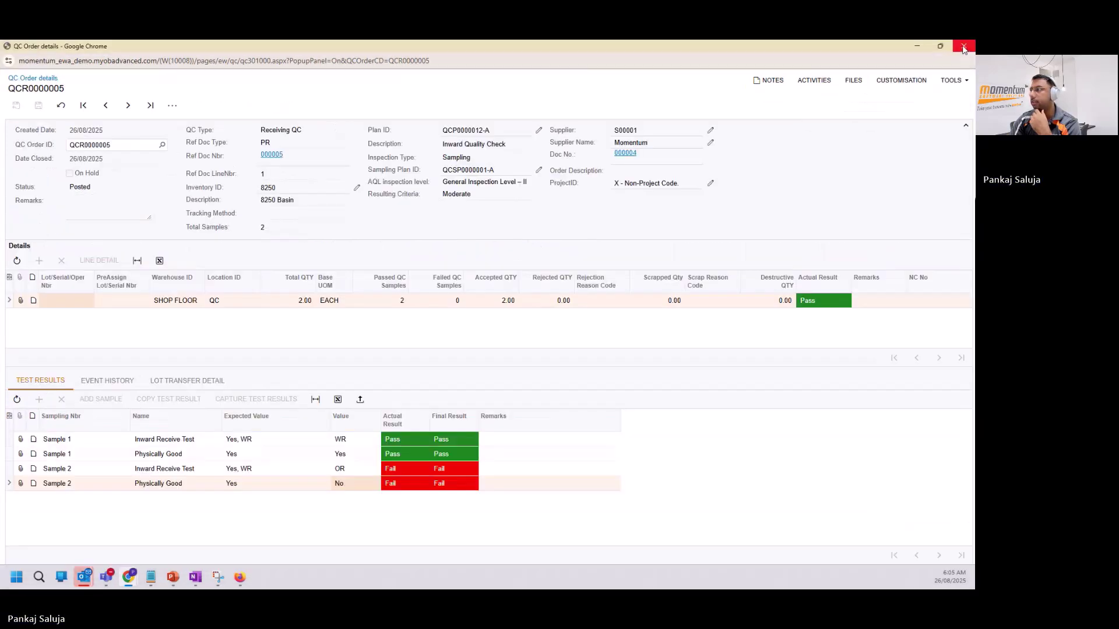
left_click(963, 48)
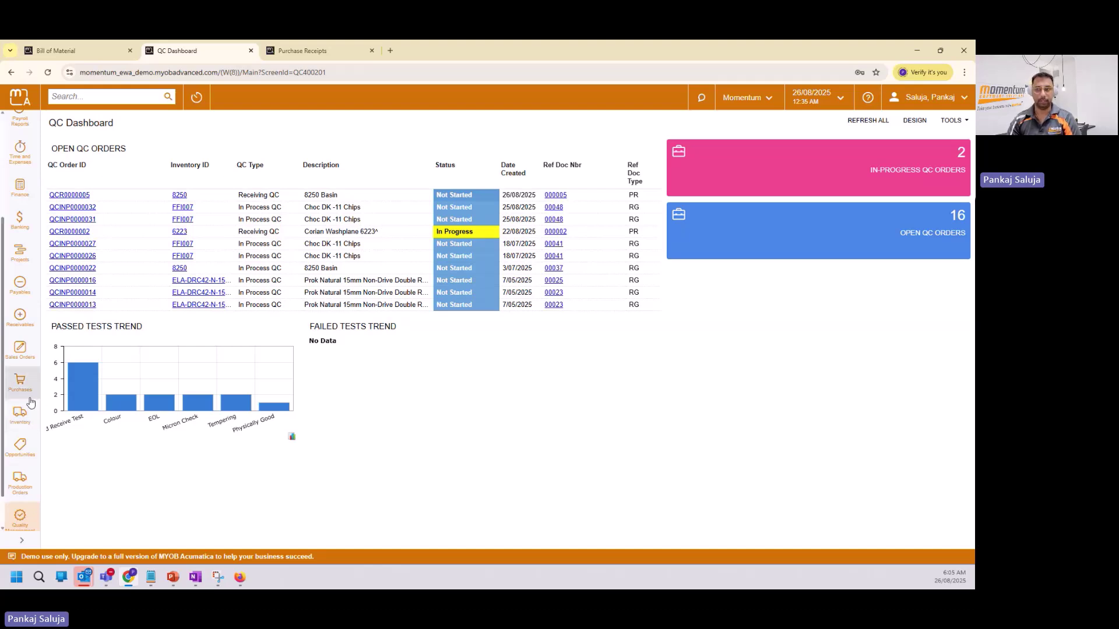
scroll(29, 402, "down", 1)
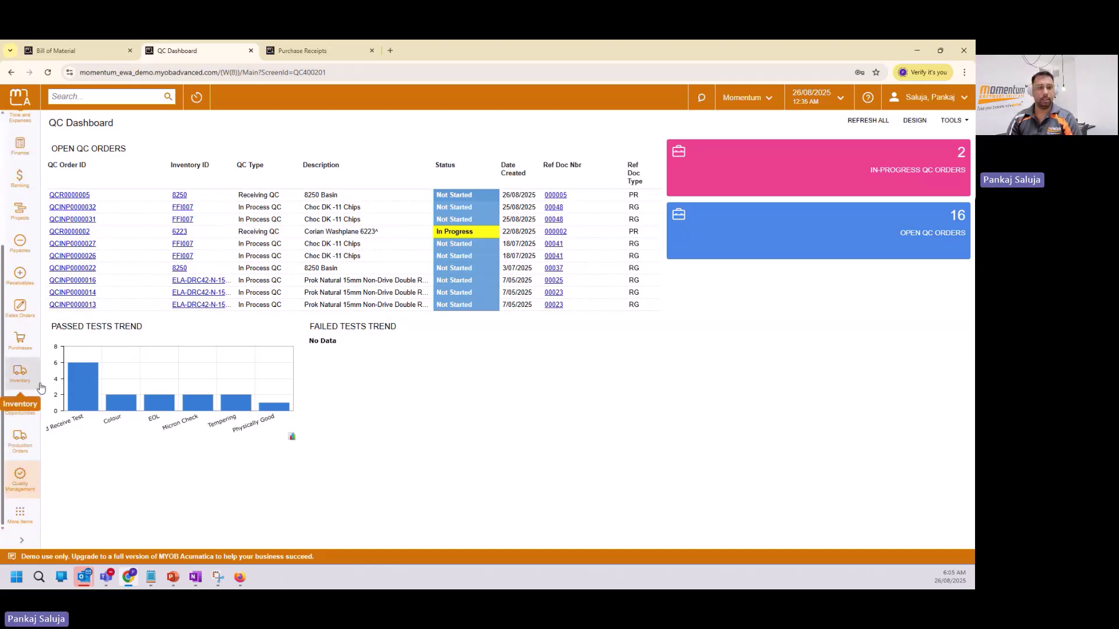
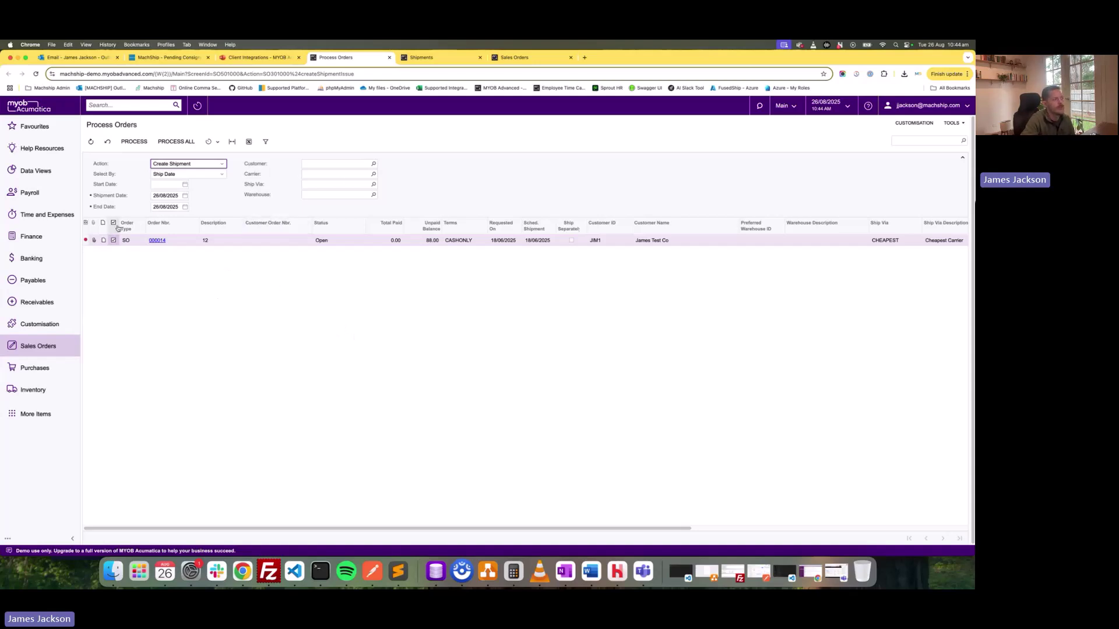
Create a shipment from sales order 000014 and view the Shipments list, now headed by 000018.
left_click(134, 141)
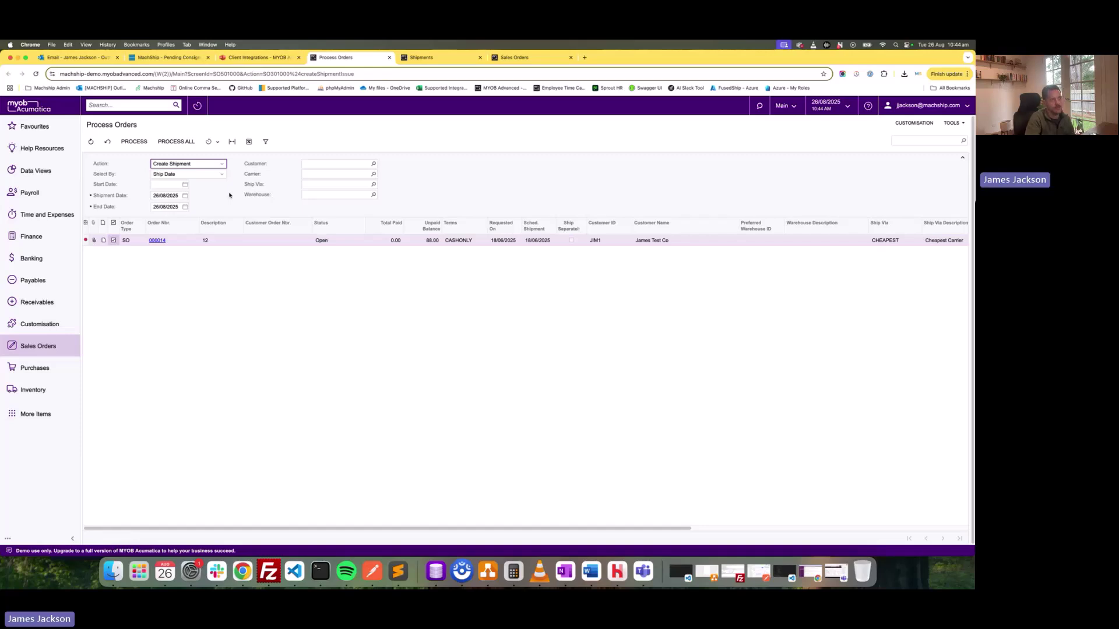
left_click(412, 62)
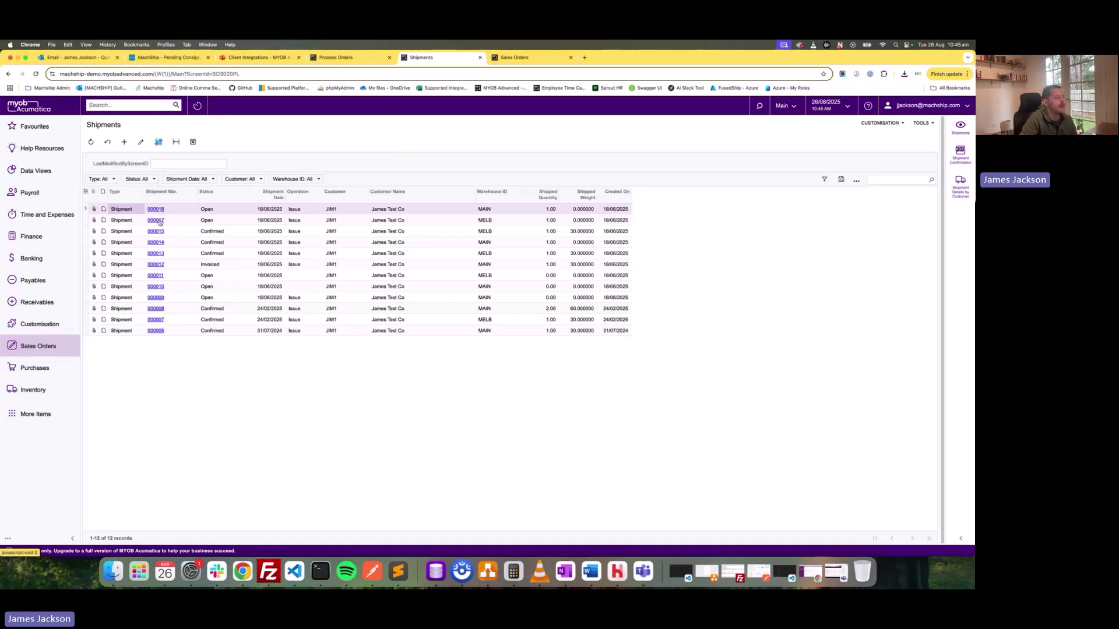
Check shipment 000017's TGE IPEC Ship Via and 16.40 freight cost on its shipping details.
left_click(160, 222)
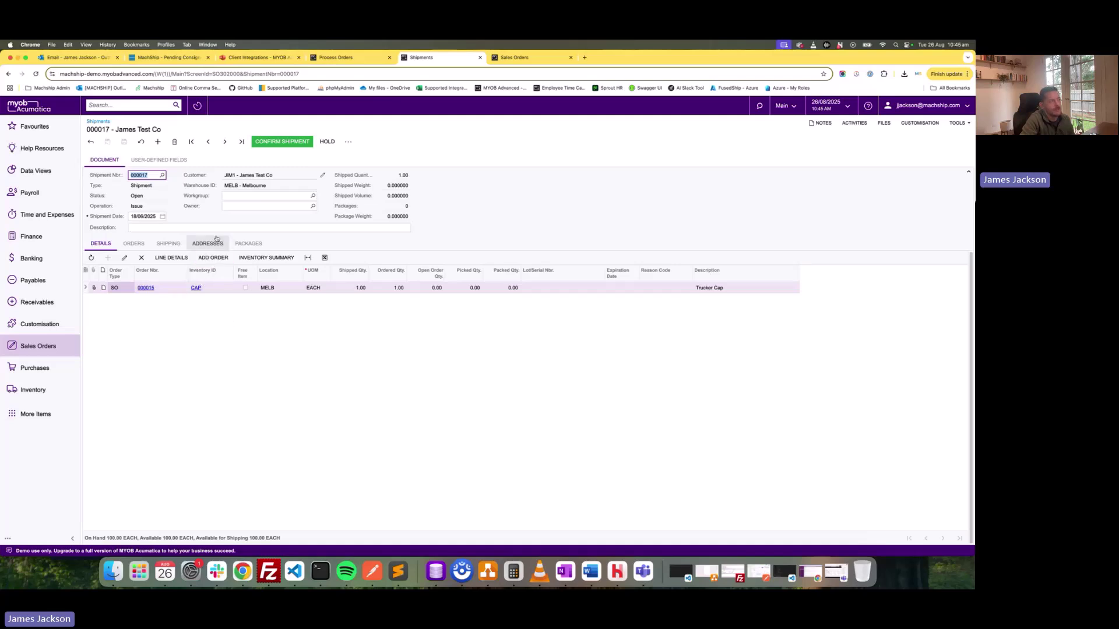
left_click(176, 244)
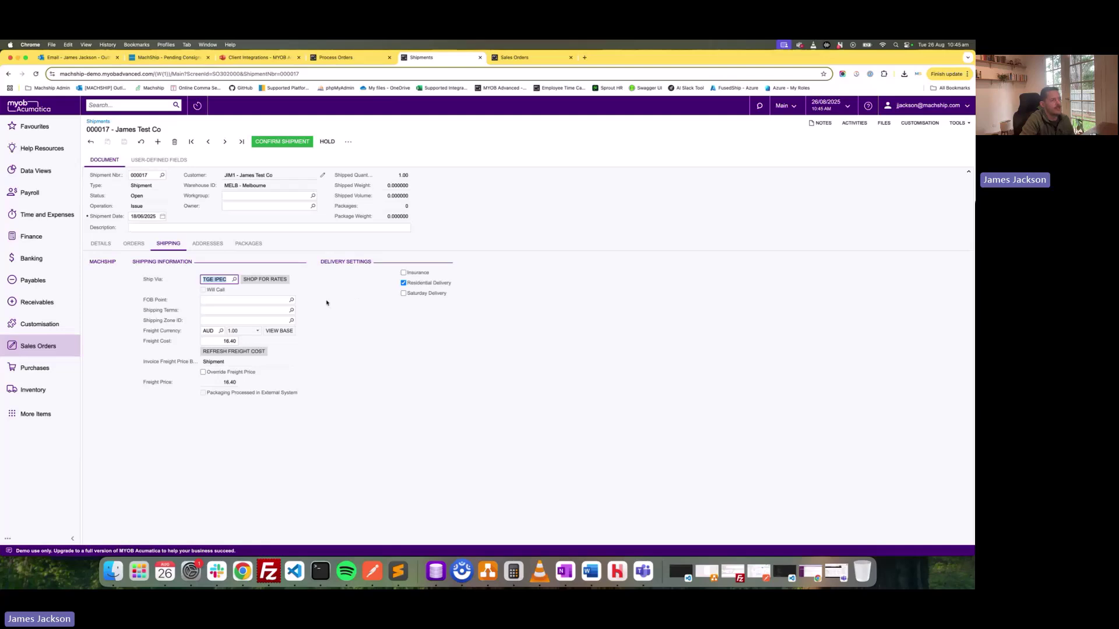
left_click(167, 58)
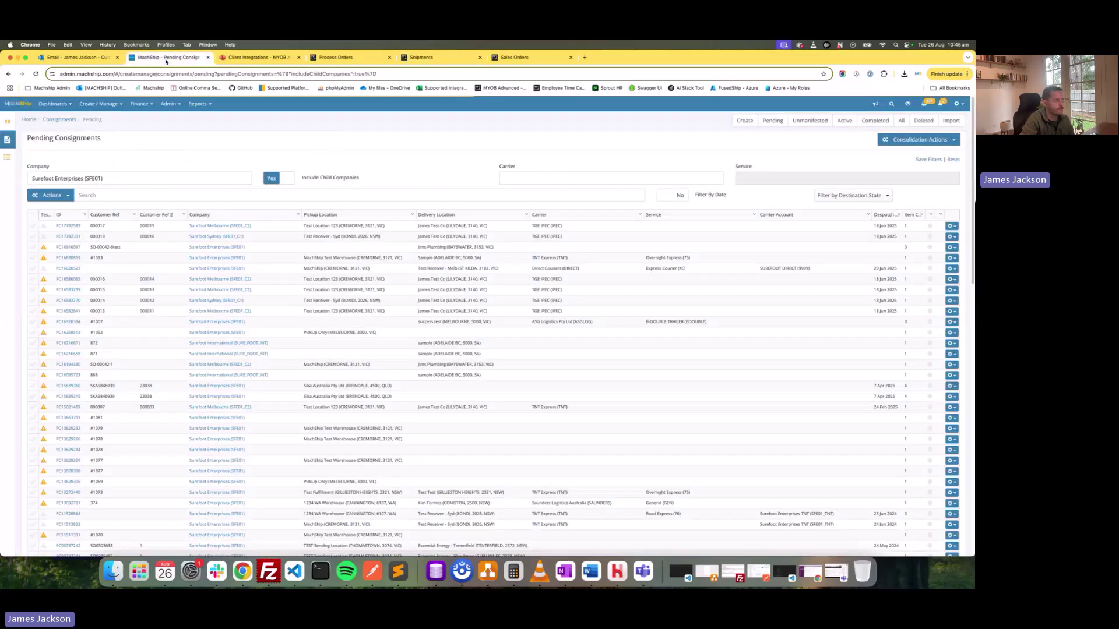
Filter MachShip's refreshed pending consignments by reference 000017 and open the matching consignment.
left_click(119, 105)
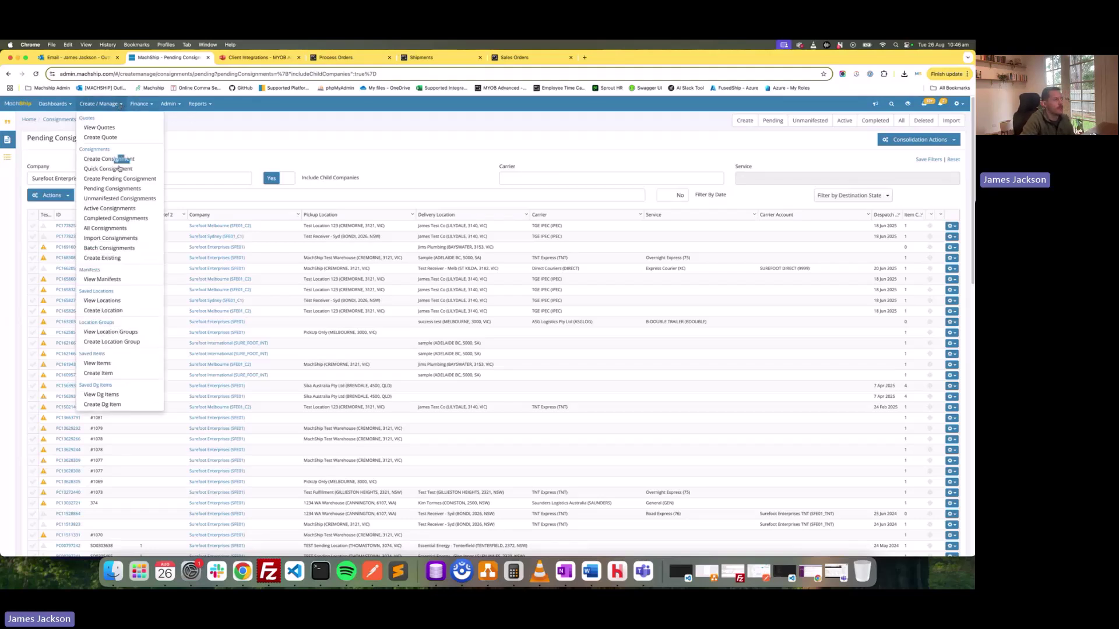
left_click(118, 190)
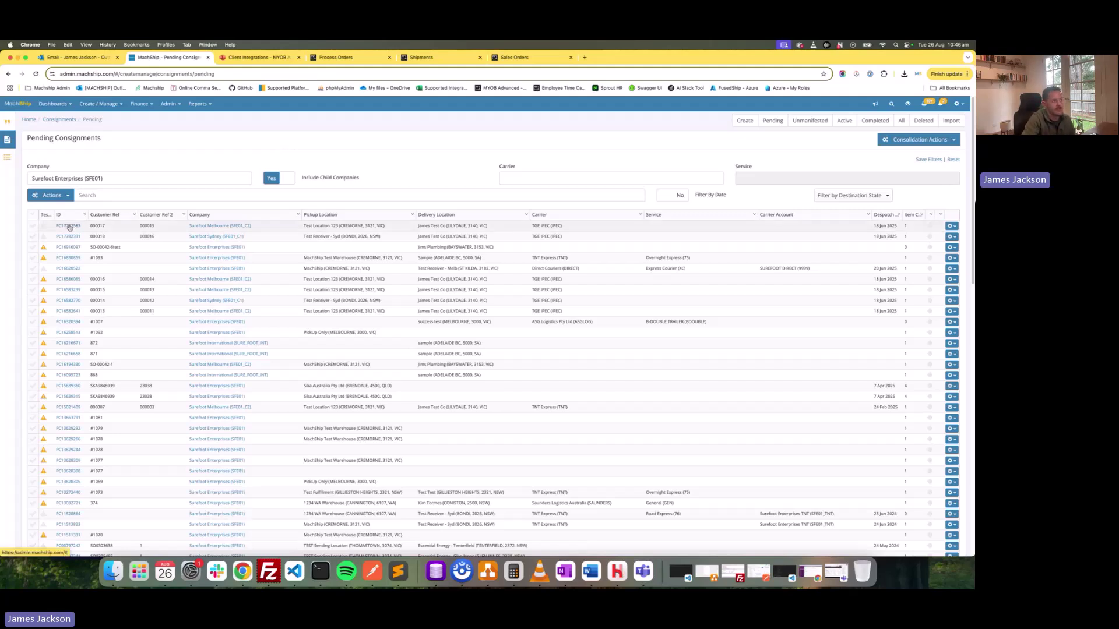
double_click(100, 225)
key("ctrl+c")
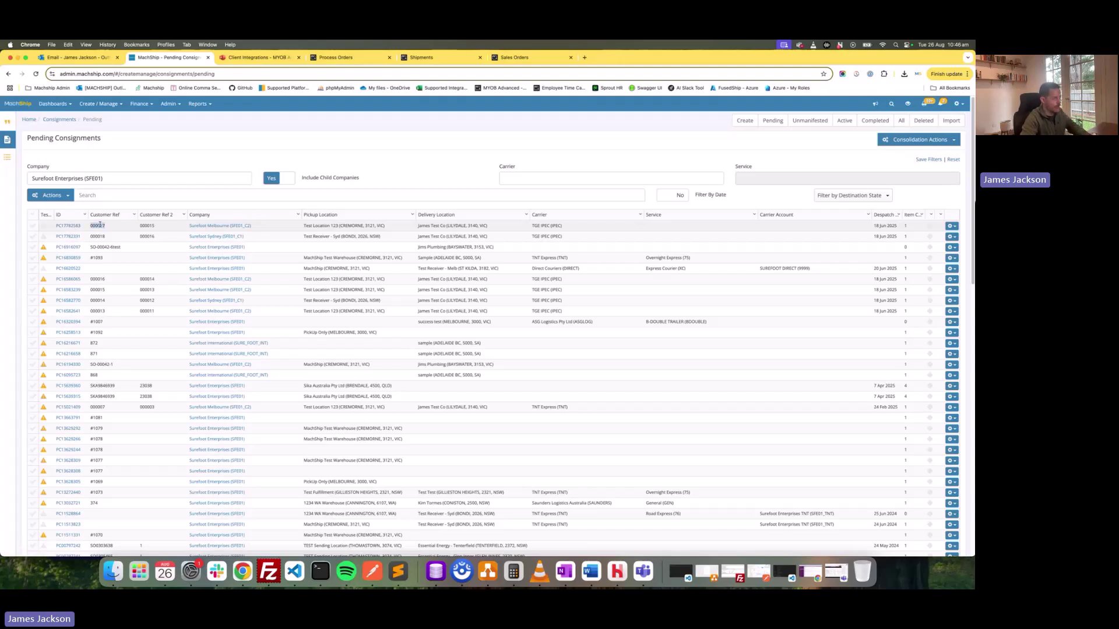
left_click(131, 196)
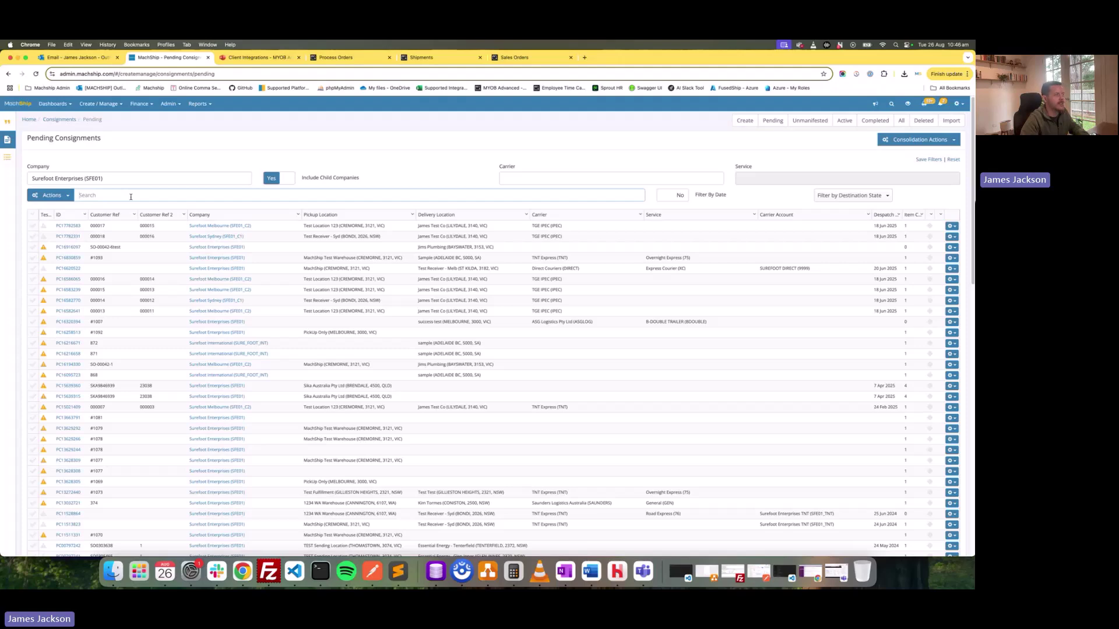
key("ctrl+v")
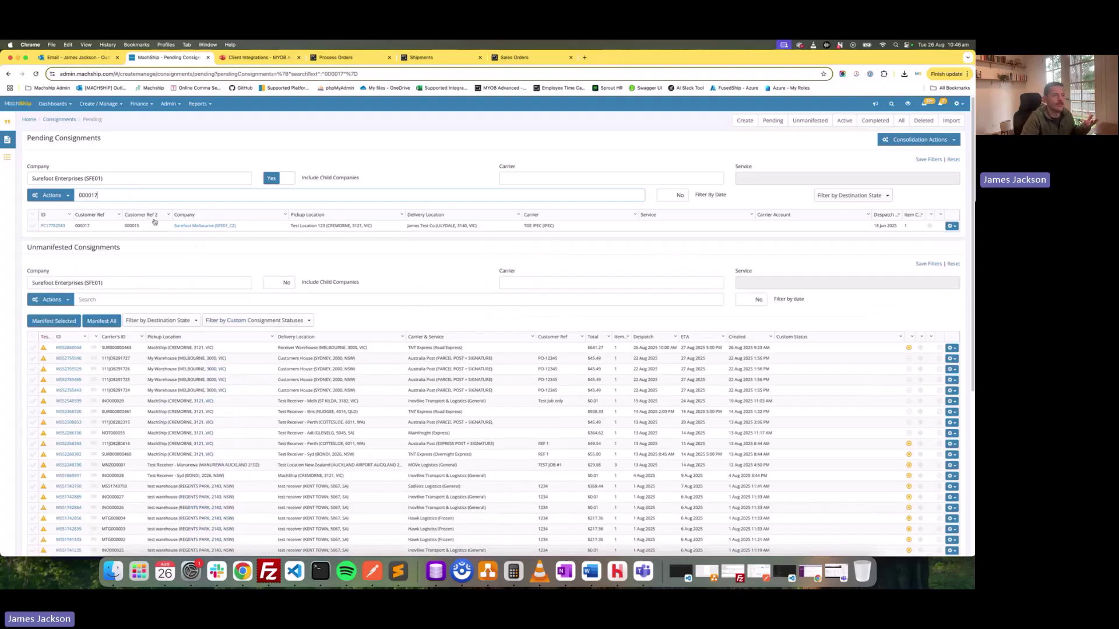
left_click(52, 226)
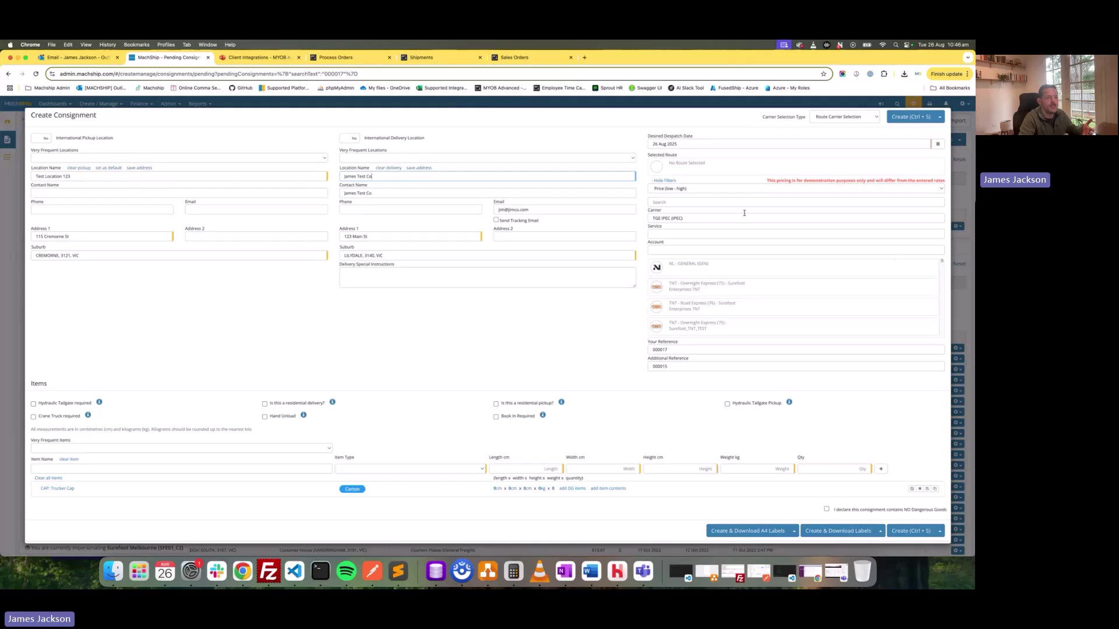
Replace the Trucker Cap item with a Carton - 10kgs item weighing 8 kg.
left_click(420, 58)
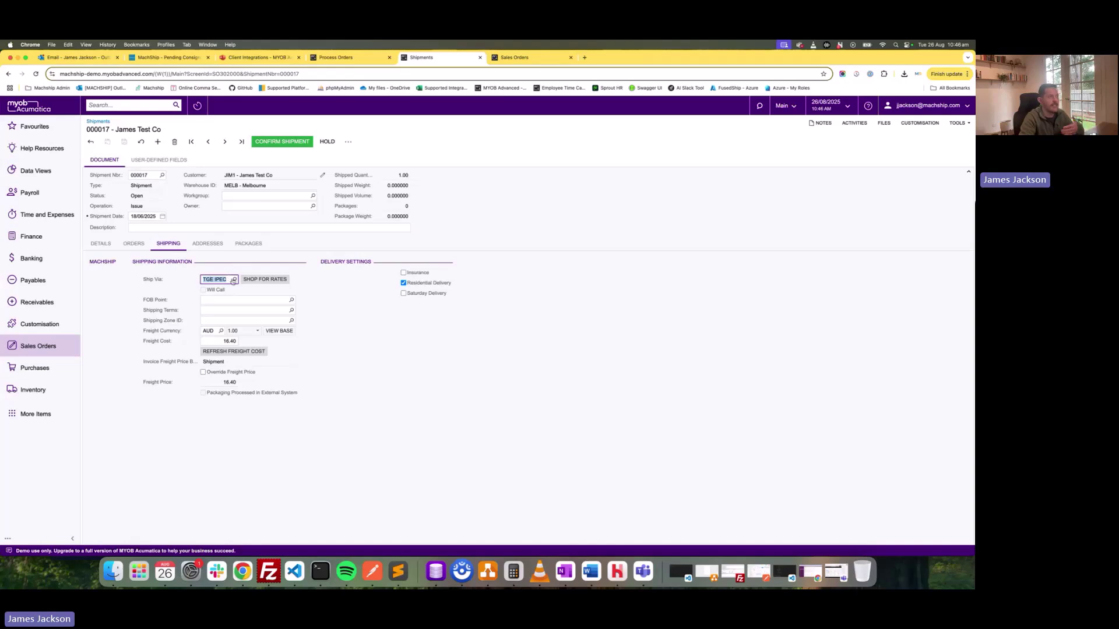
left_click(165, 58)
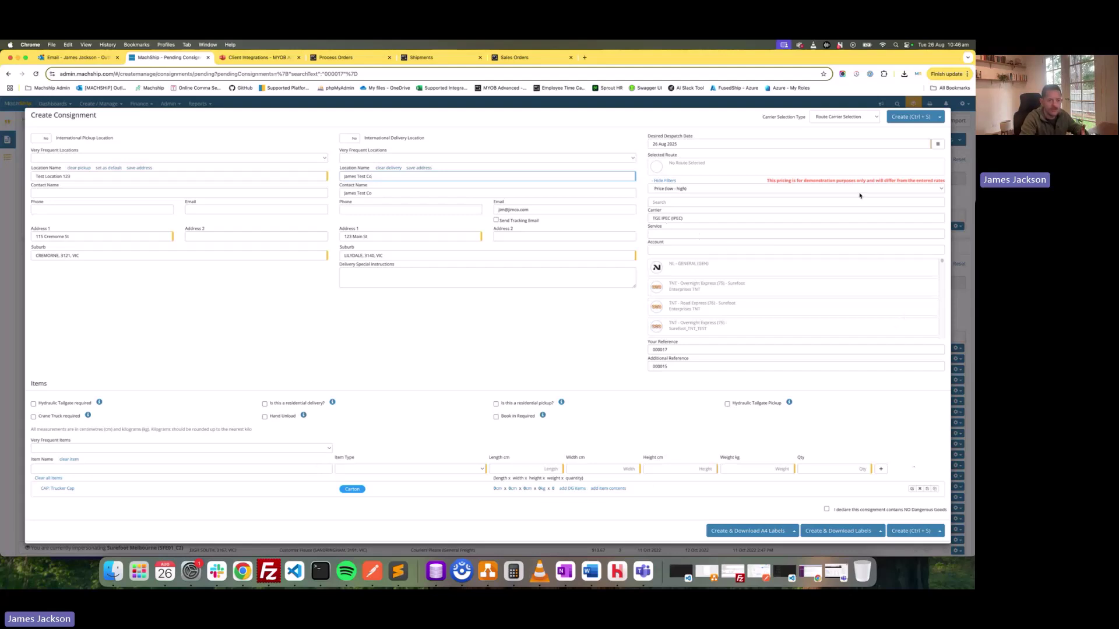
left_click(920, 488)
left_click(320, 448)
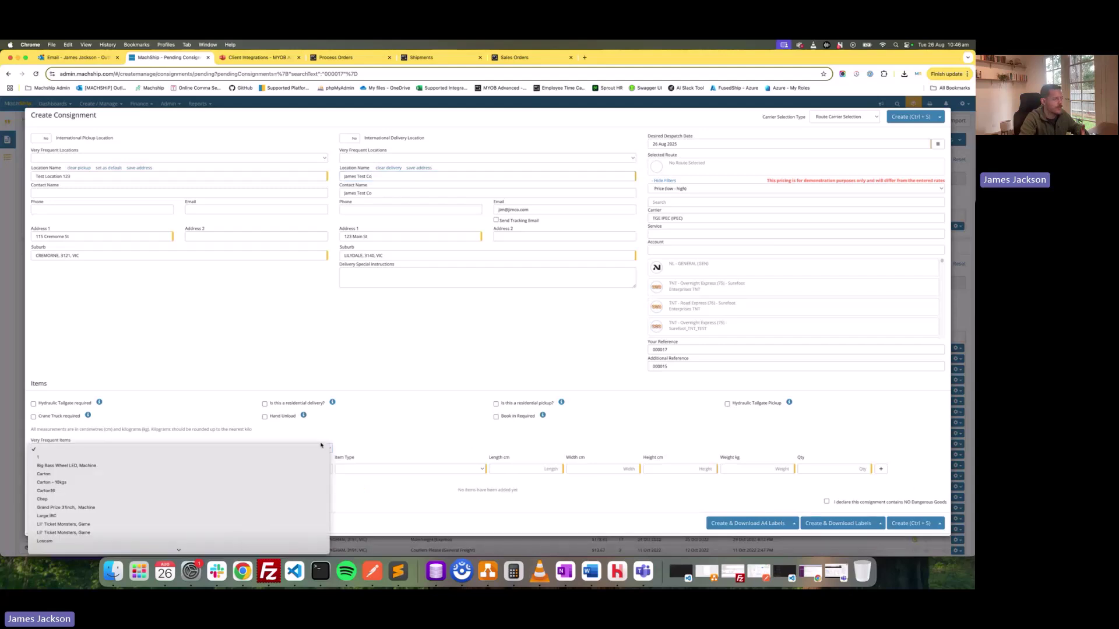
left_click(198, 481)
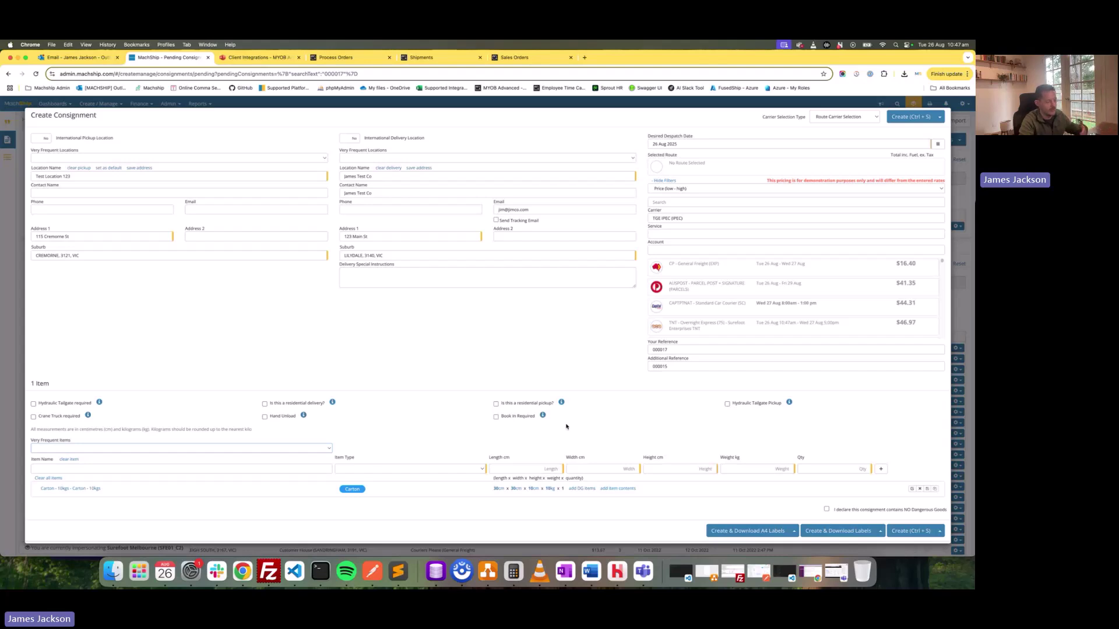
left_click(307, 445)
left_click(465, 415)
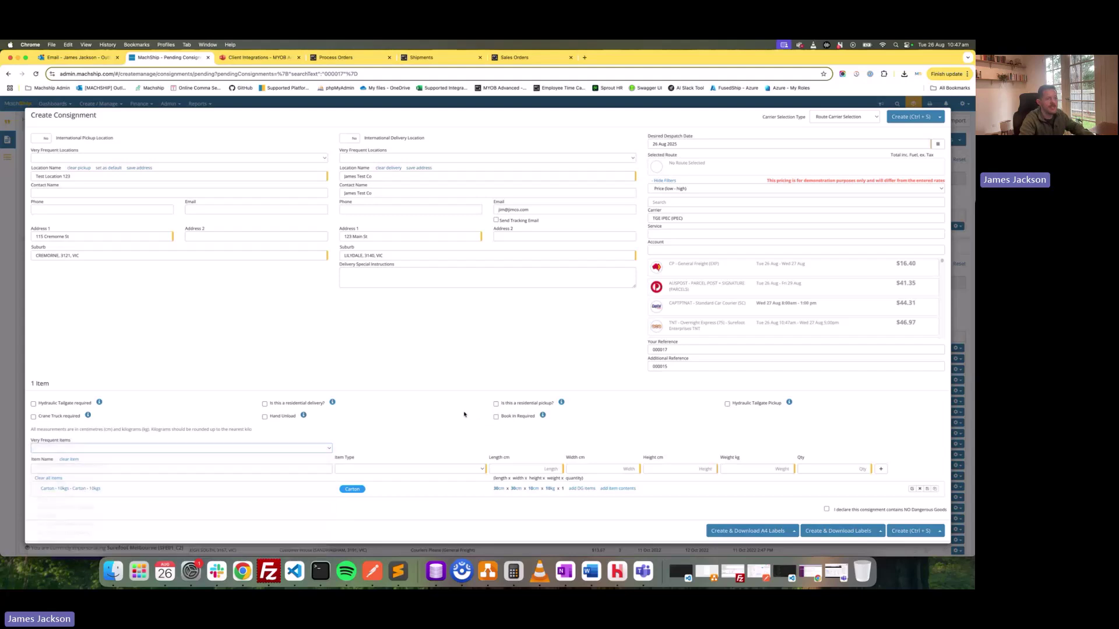
left_click(549, 489)
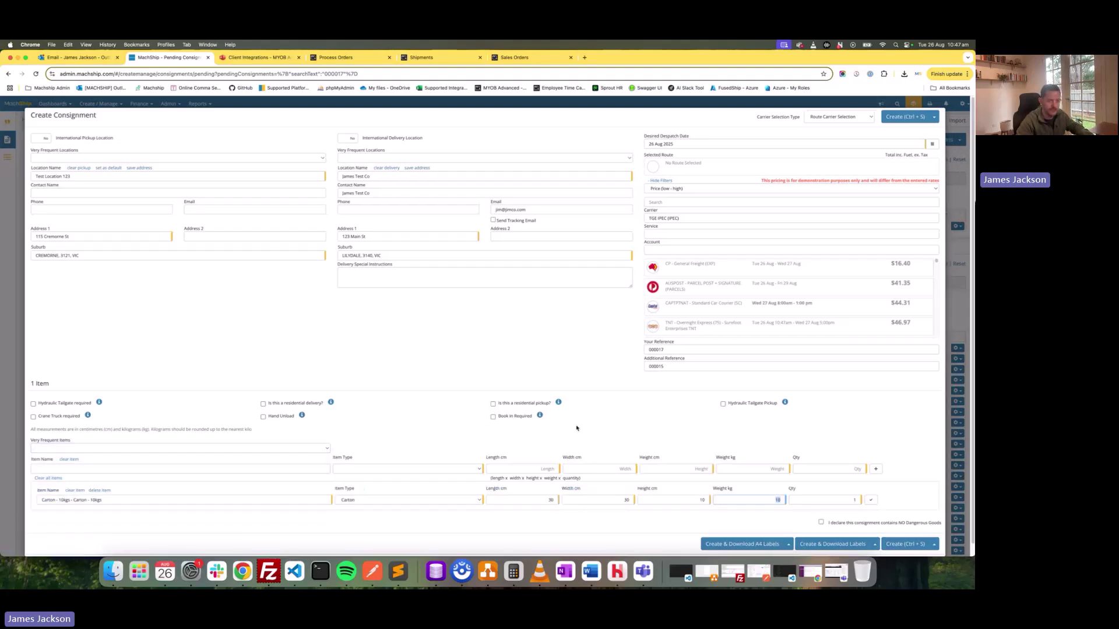
type("8")
key("Return")
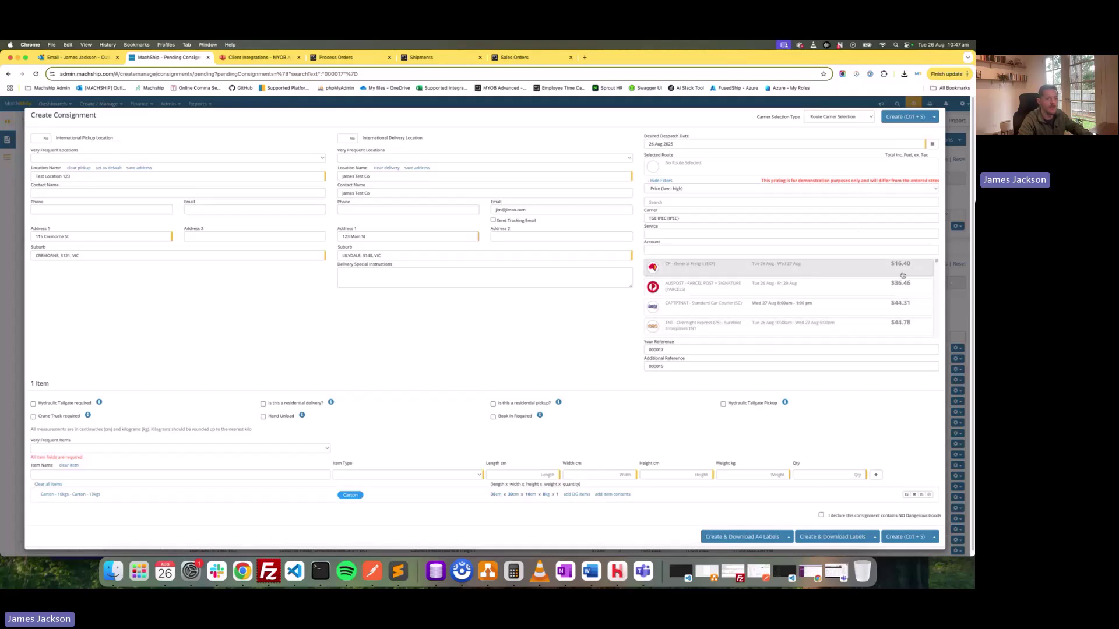
Clear the carrier, add a second carton, mark residential, choose CP General Freight $16.40, and create.
left_click(830, 218)
key("BackSpace")
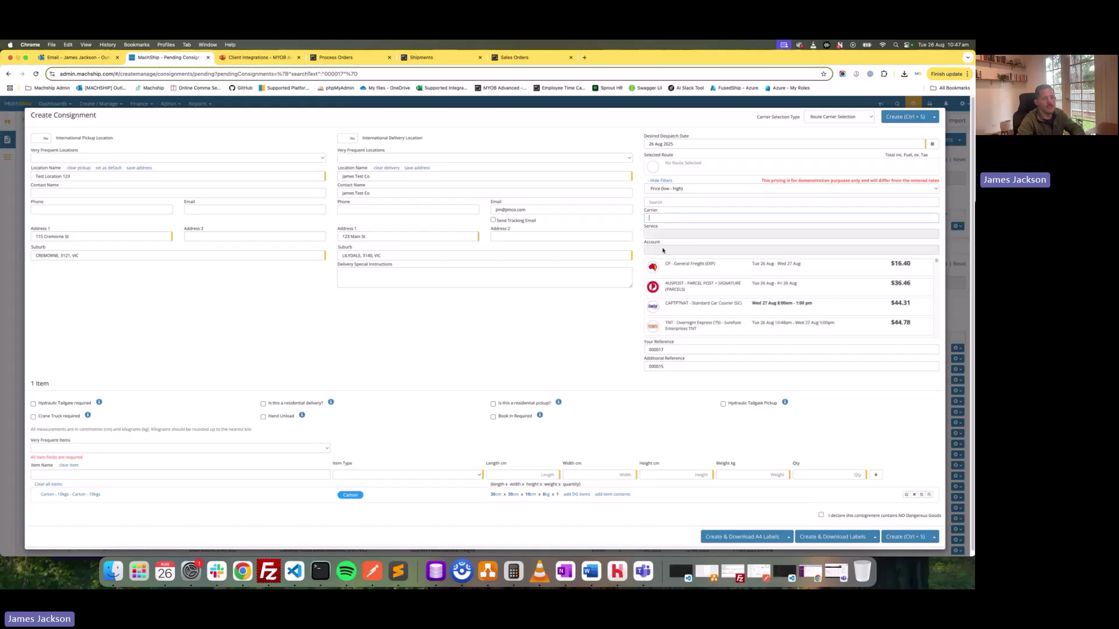
left_click(295, 451)
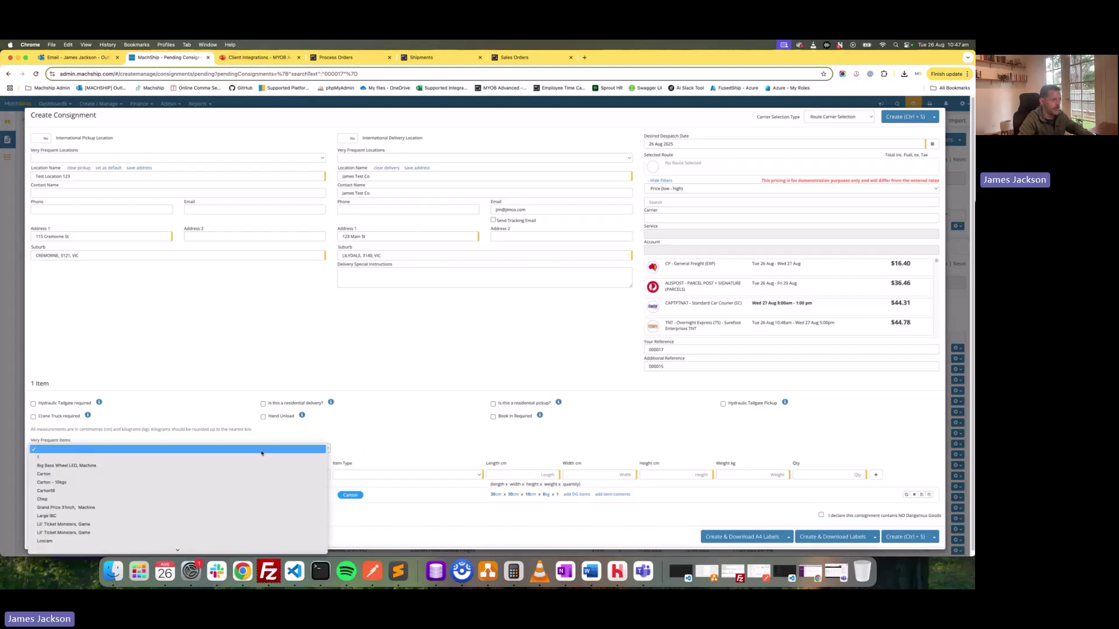
left_click(172, 481)
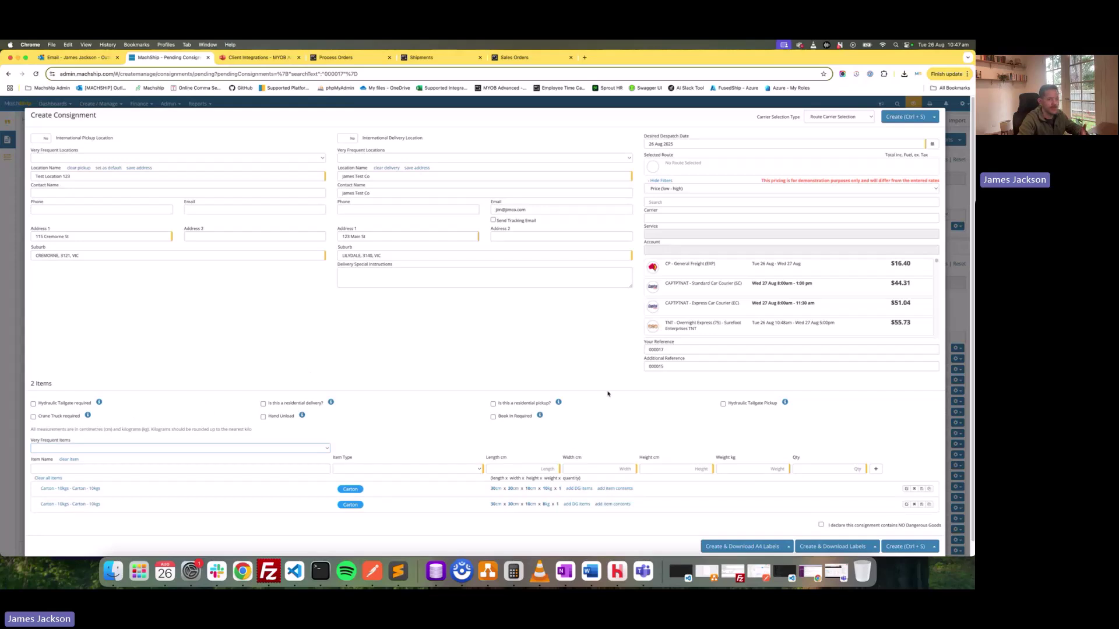
left_click(299, 405)
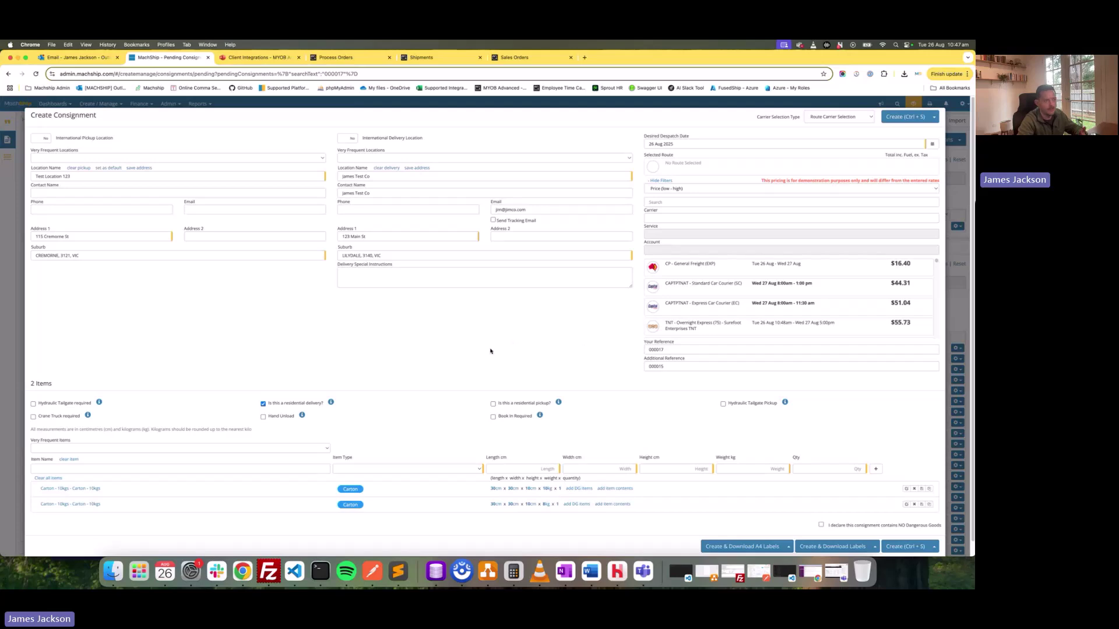
left_click(690, 266)
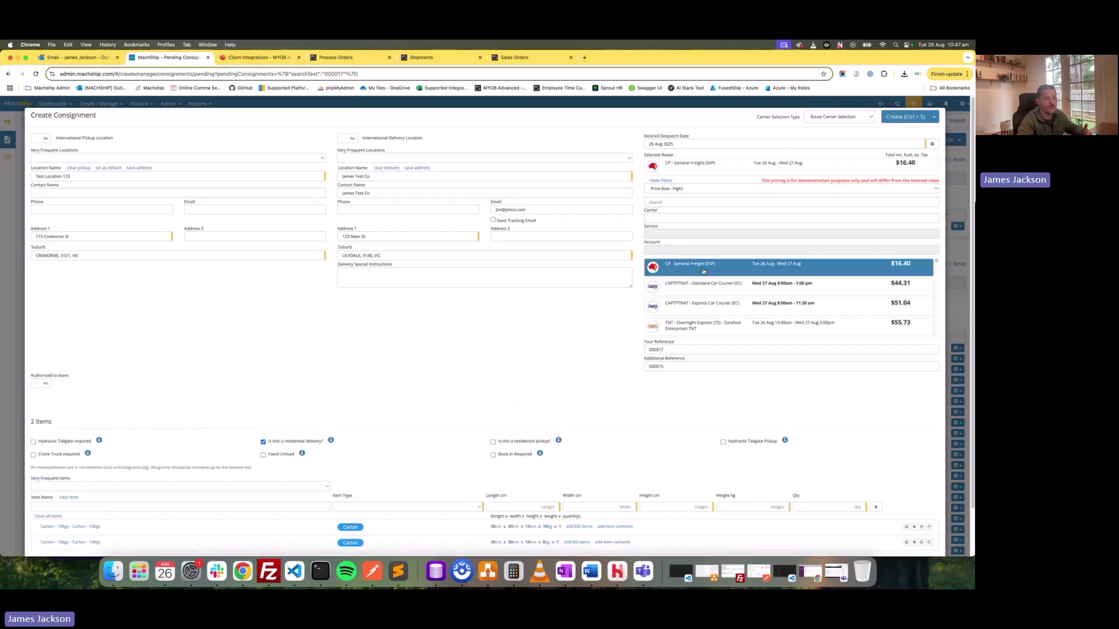
scroll(500, 341, "down", 2)
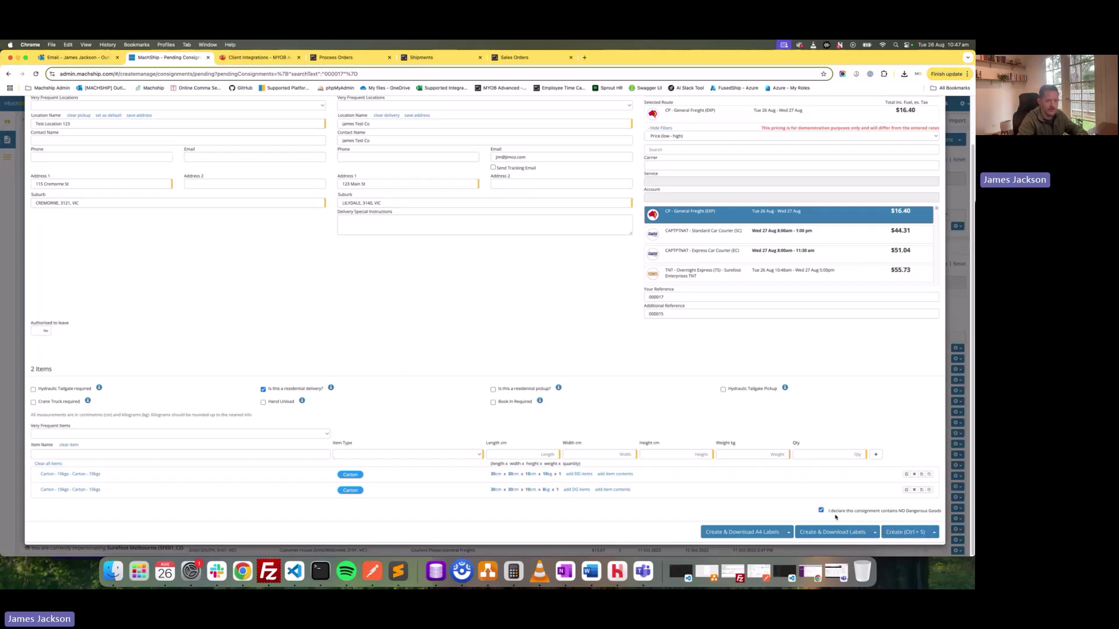
left_click(905, 532)
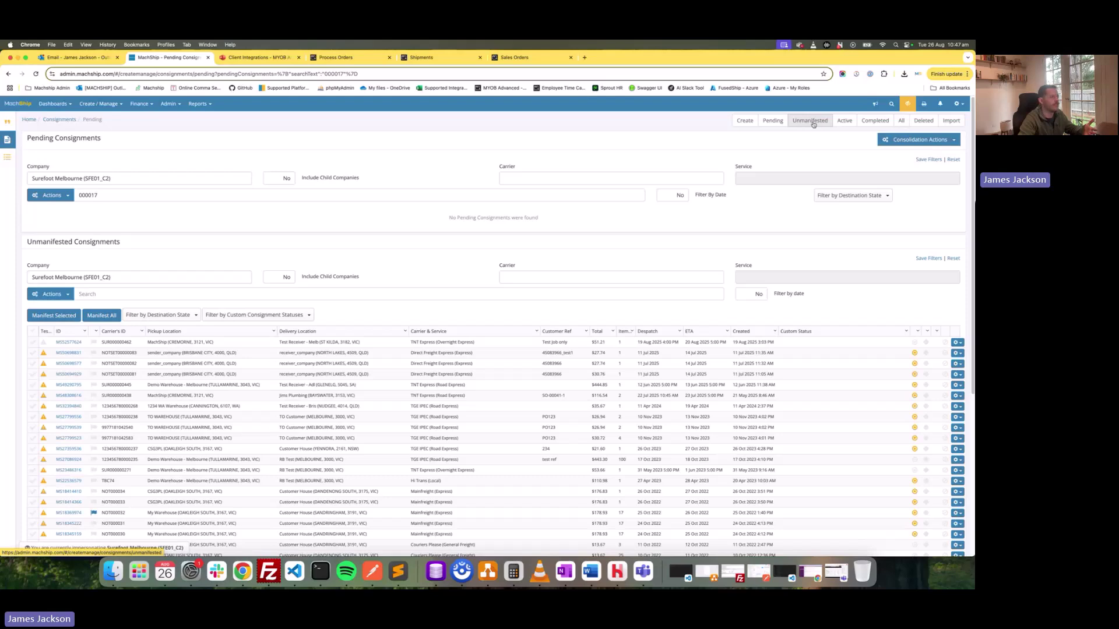
Open the newly created unmanifested consignment MS52871060.
left_click(801, 121)
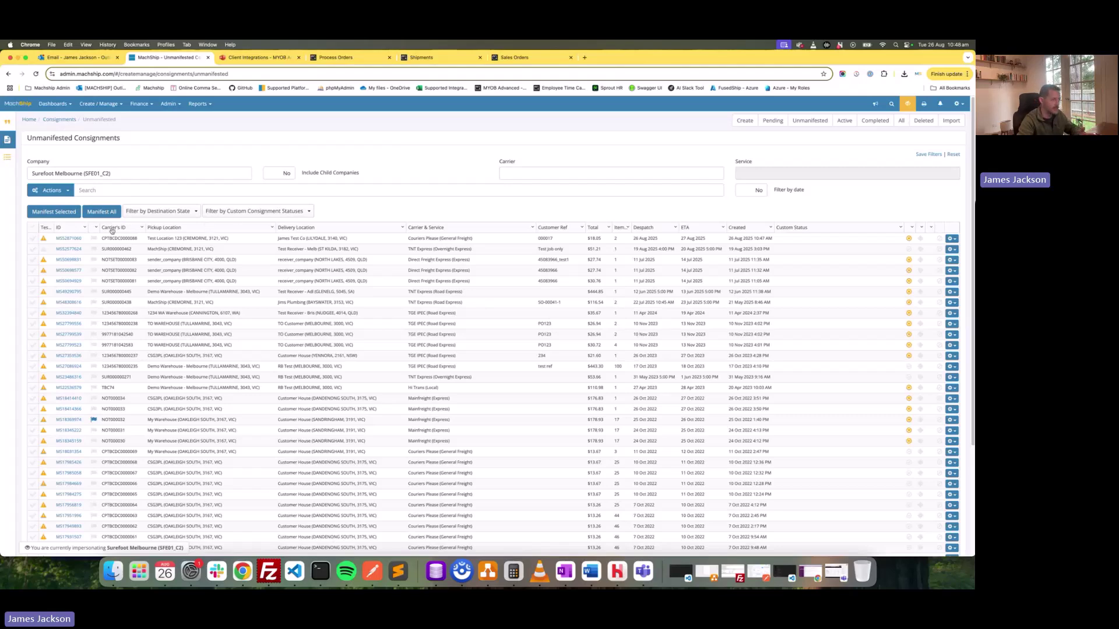
left_click(79, 239)
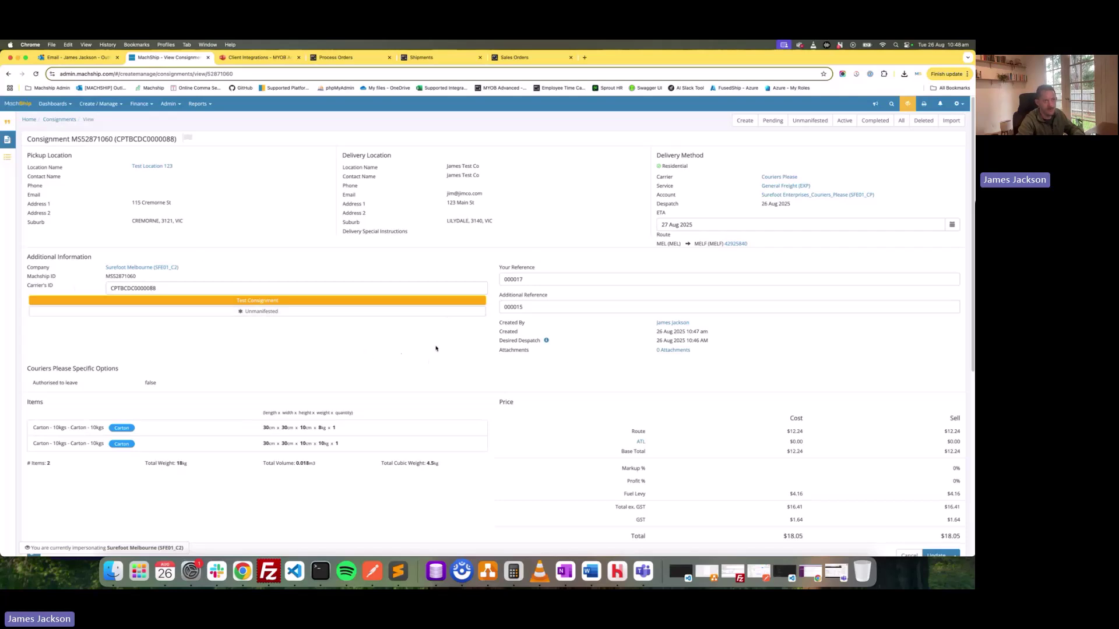
scroll(305, 349, "down", 2)
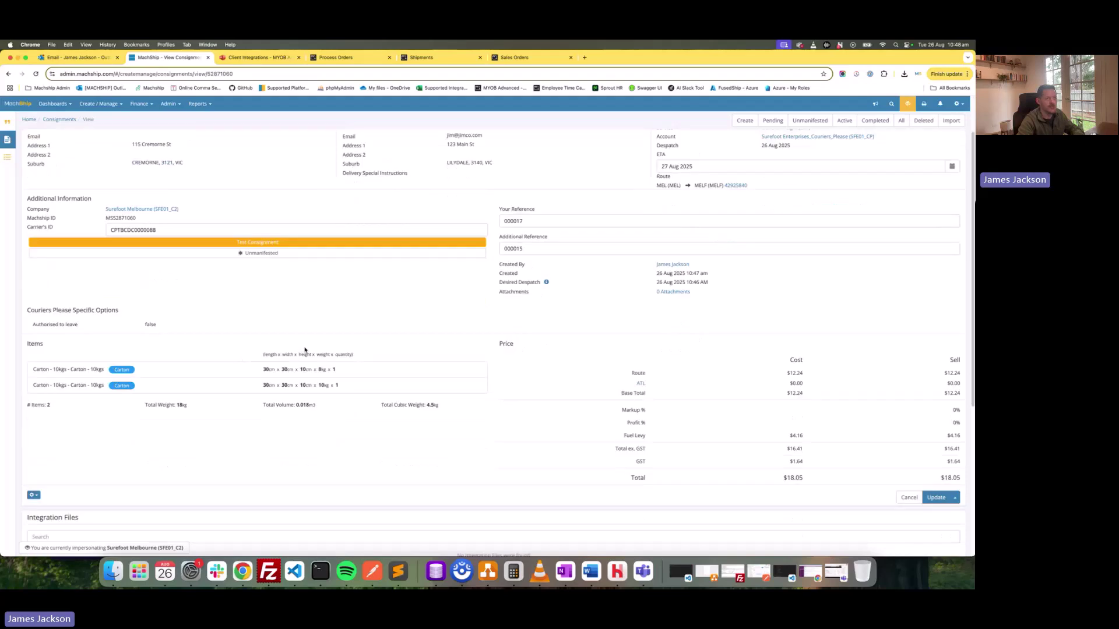
scroll(435, 429, "down", 1)
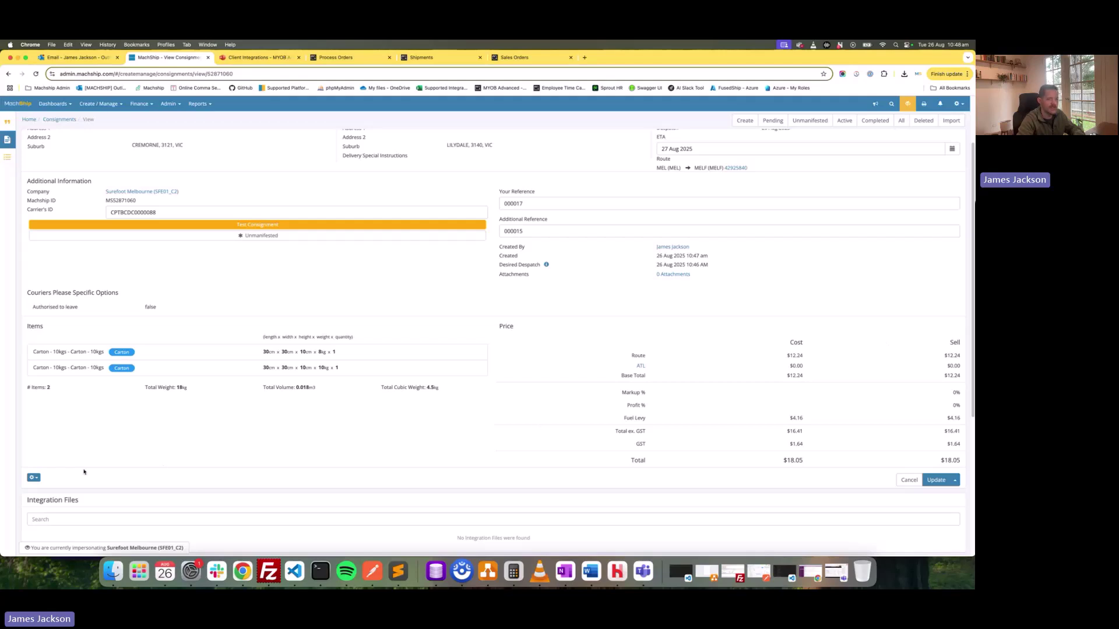
Print the consignment's item labels to PDF via Print Paperwork and open the downloaded file.
left_click(33, 477)
scroll(83, 473, "down", 2)
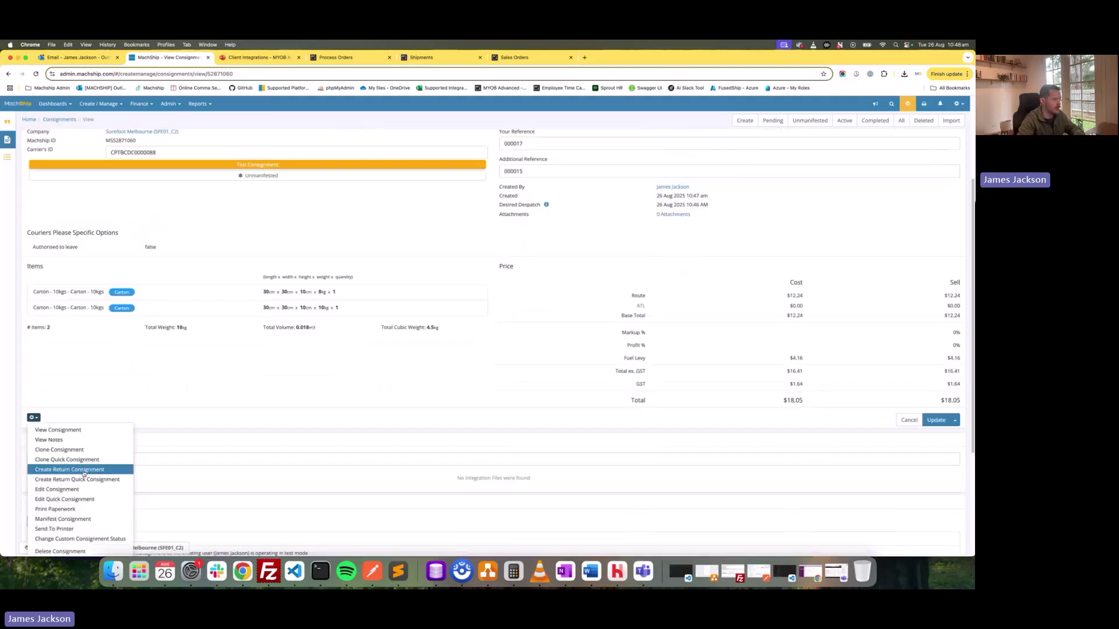
left_click(95, 509)
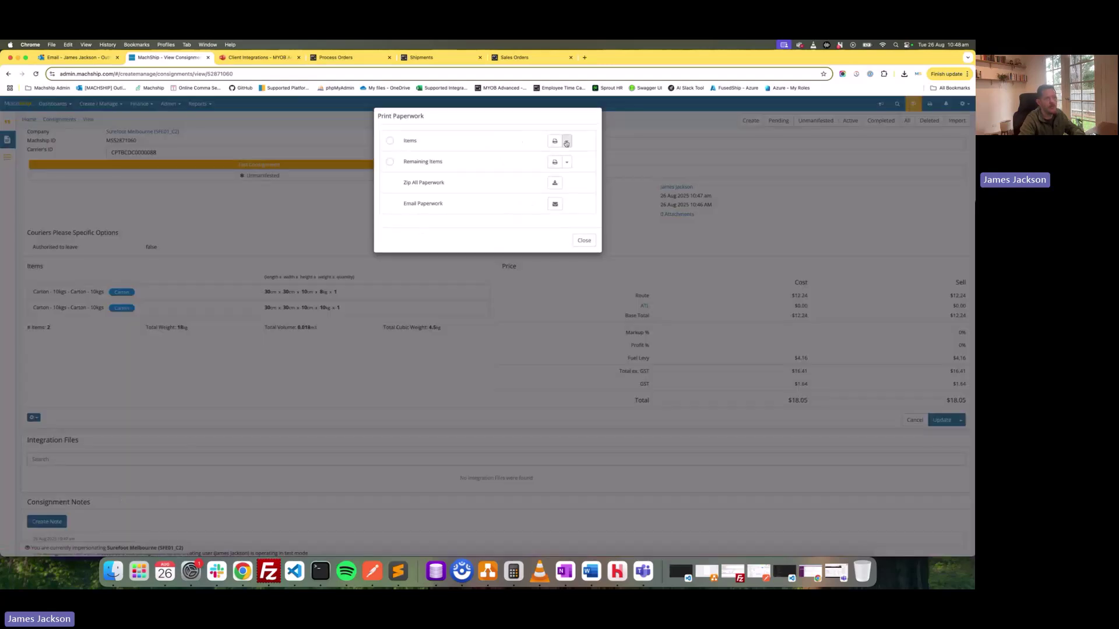
left_click(555, 142)
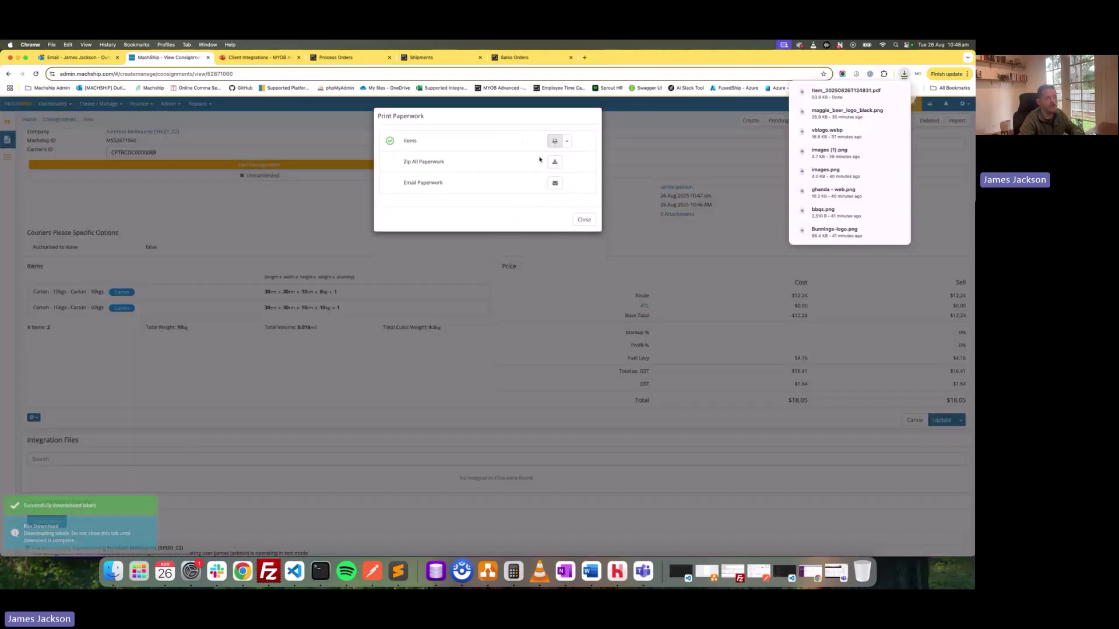
left_click(850, 92)
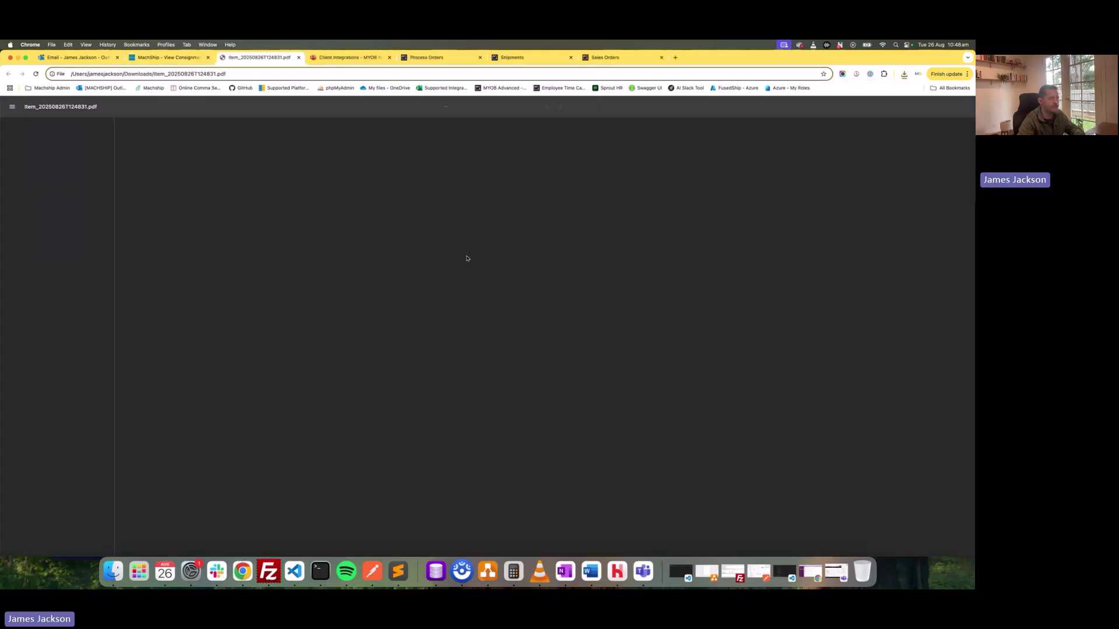
Scroll through the Couriers Please labels ITEM 1 OF 2 and ITEM 2 OF 2 for 000017.
scroll(546, 272, "down", 1)
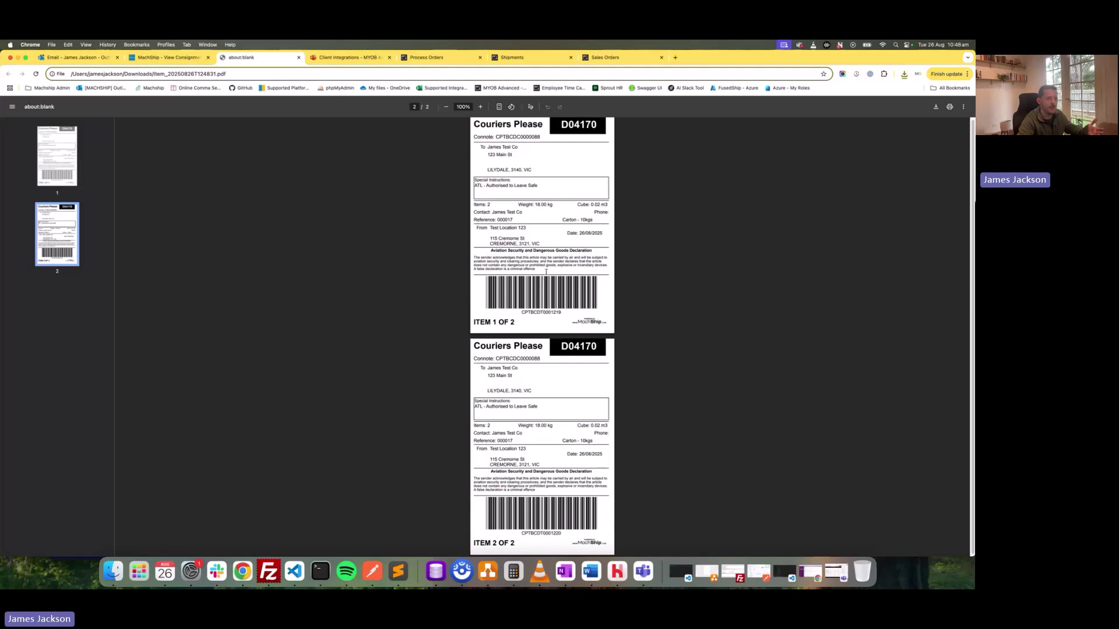
scroll(546, 272, "down", 1)
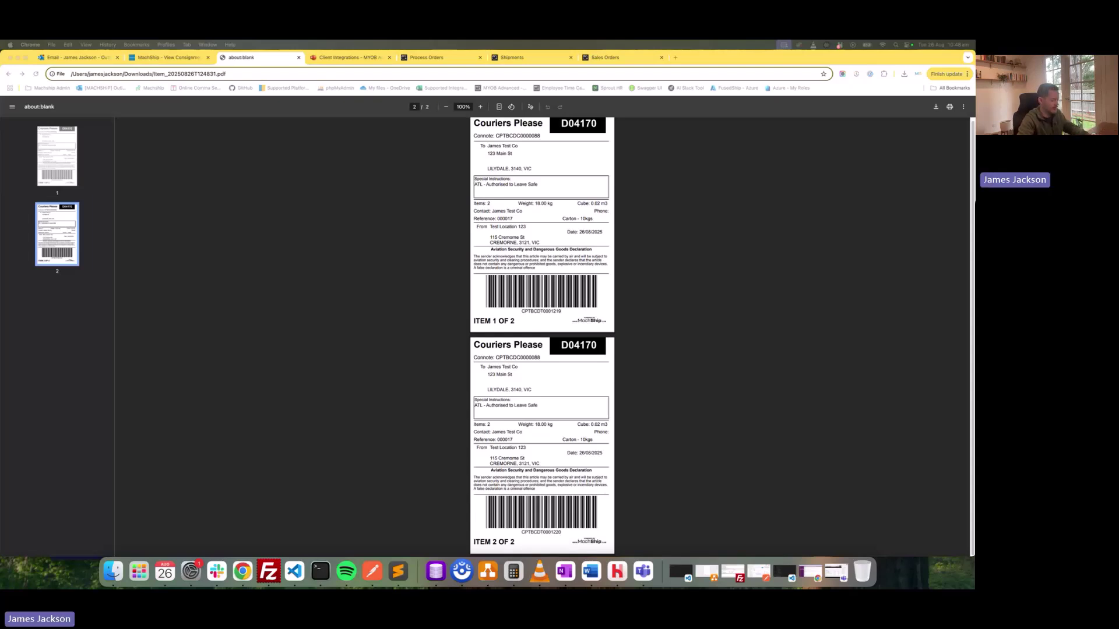
Reload shipment 000017 in Acumatica and retry after the 502 Bad Gateway error.
left_click(551, 58)
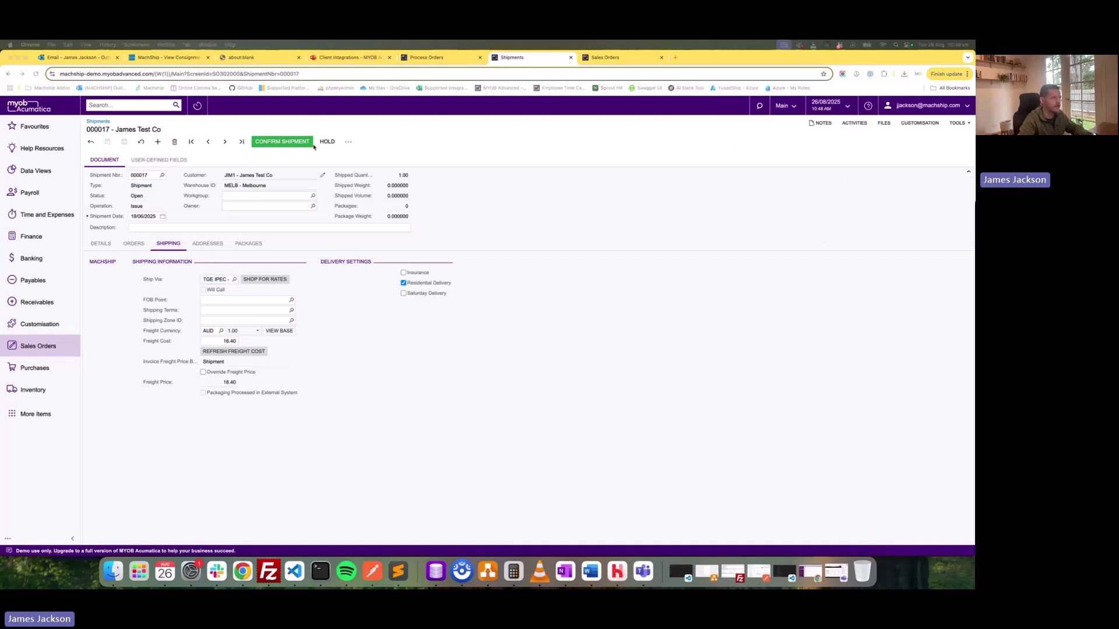
left_click(429, 387)
key("super+r")
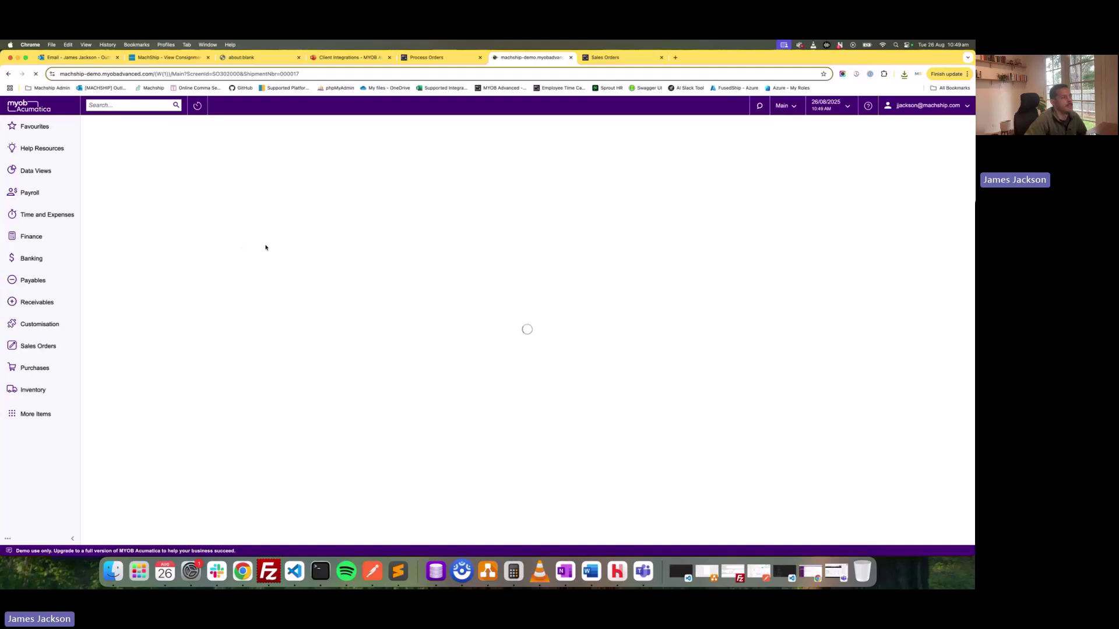
left_click(35, 74)
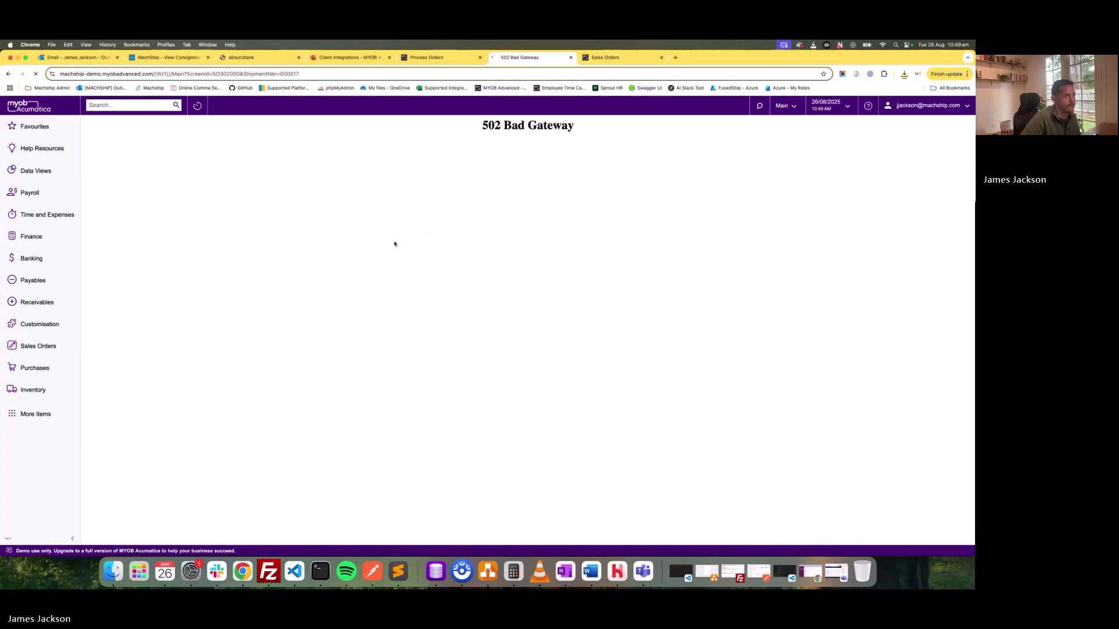
Reopen the Shipments screen twice from the Sales Orders workspace.
left_click(42, 352)
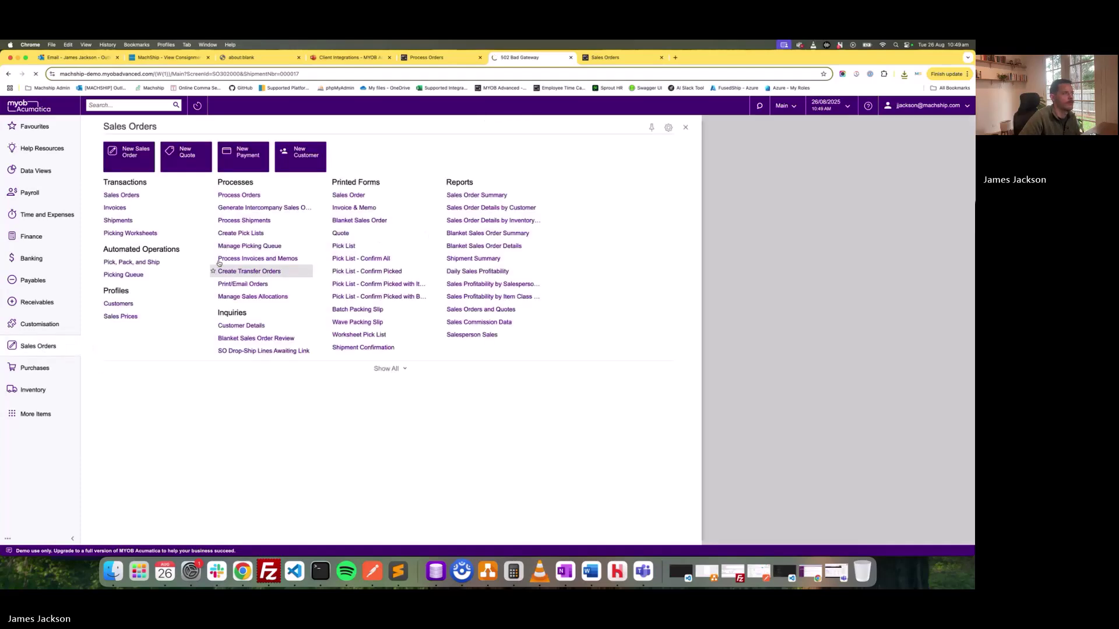
left_click(118, 221)
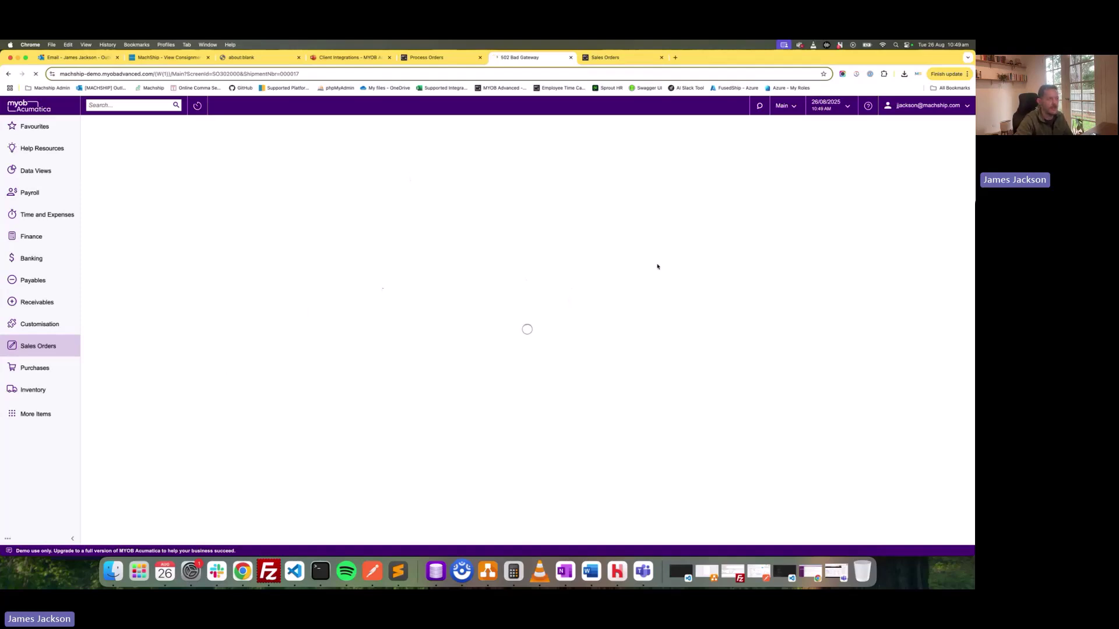
left_click(38, 348)
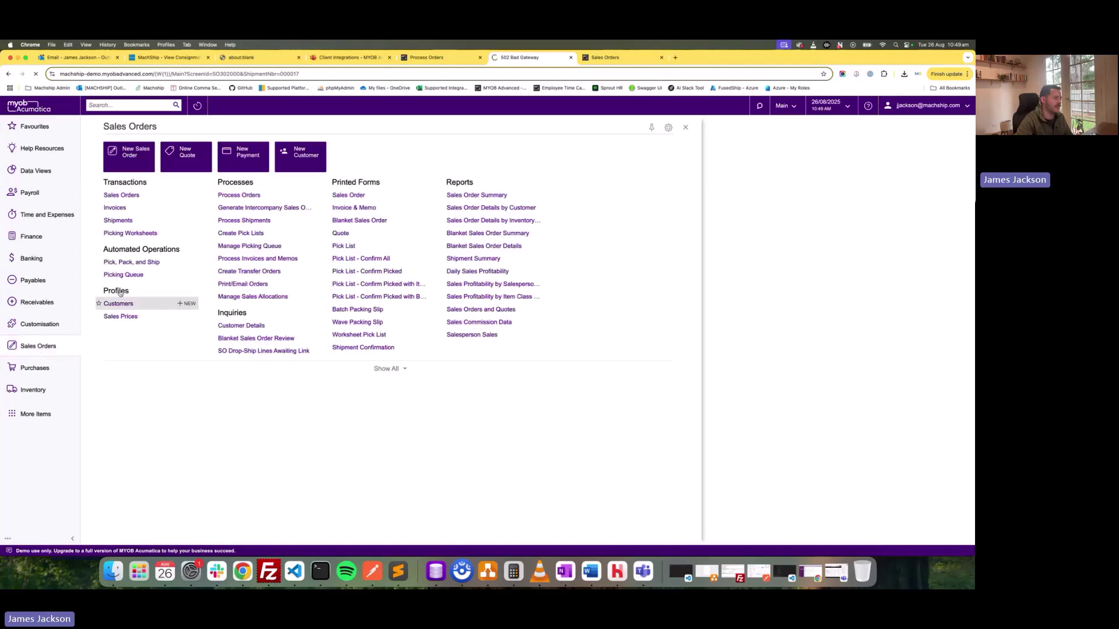
left_click(118, 220)
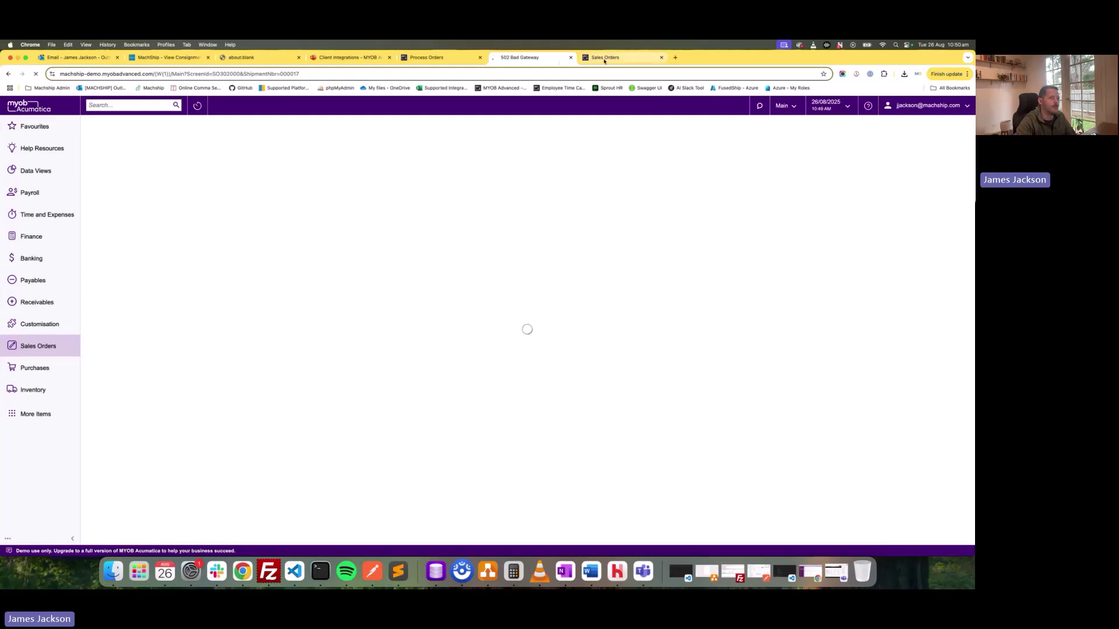
left_click(105, 74)
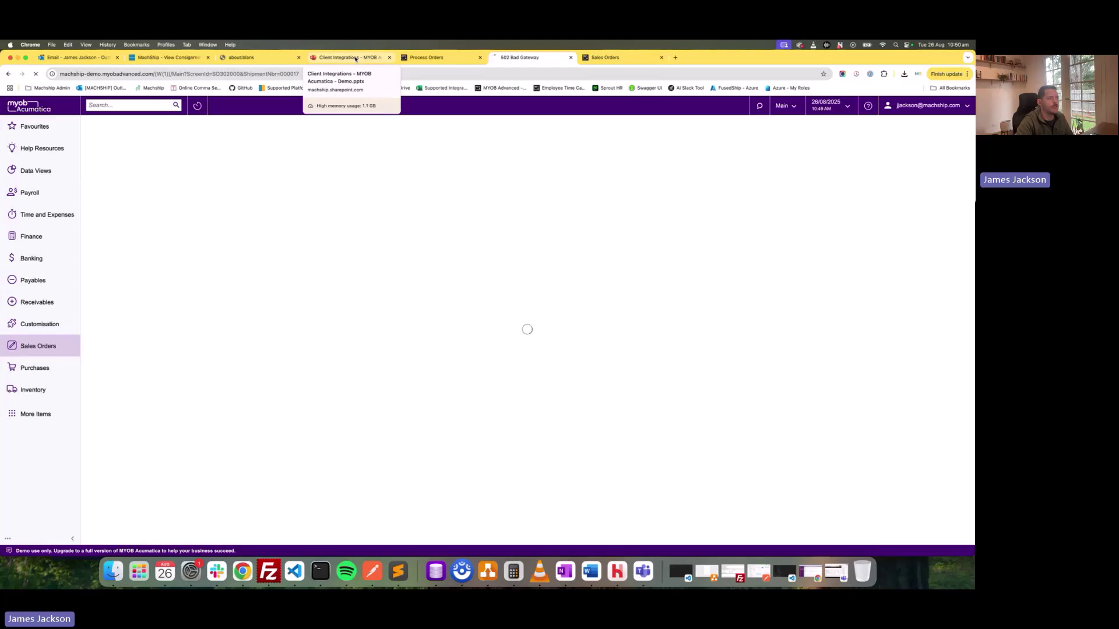
Navigate the Integration Demo deck to the MachShip x Acumatica Integration slide.
left_click(356, 59)
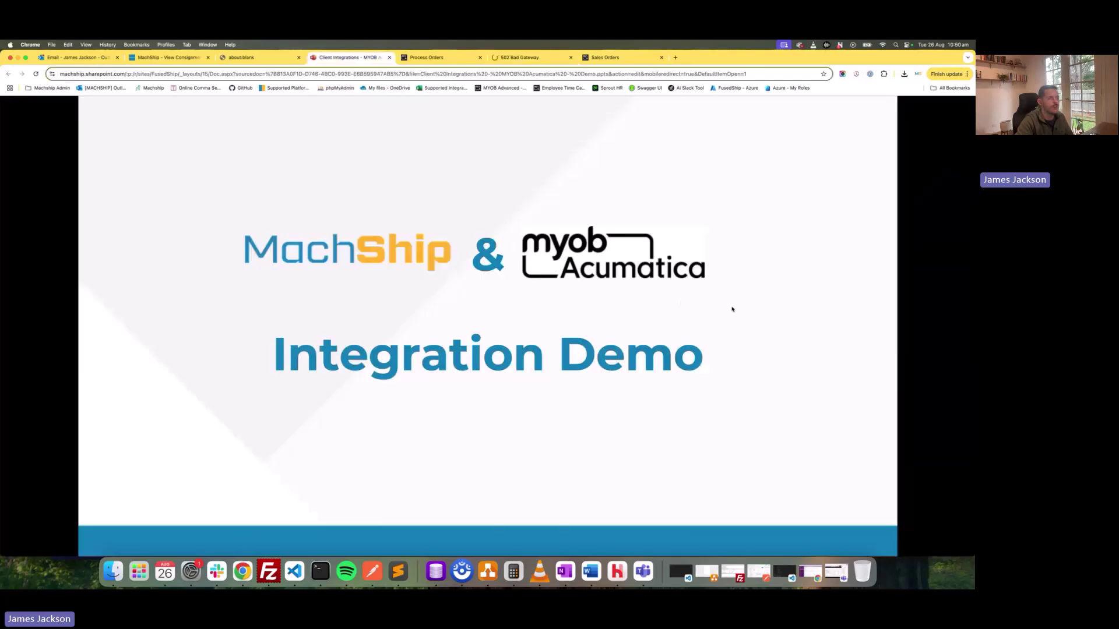
left_click(692, 306)
key("Left")
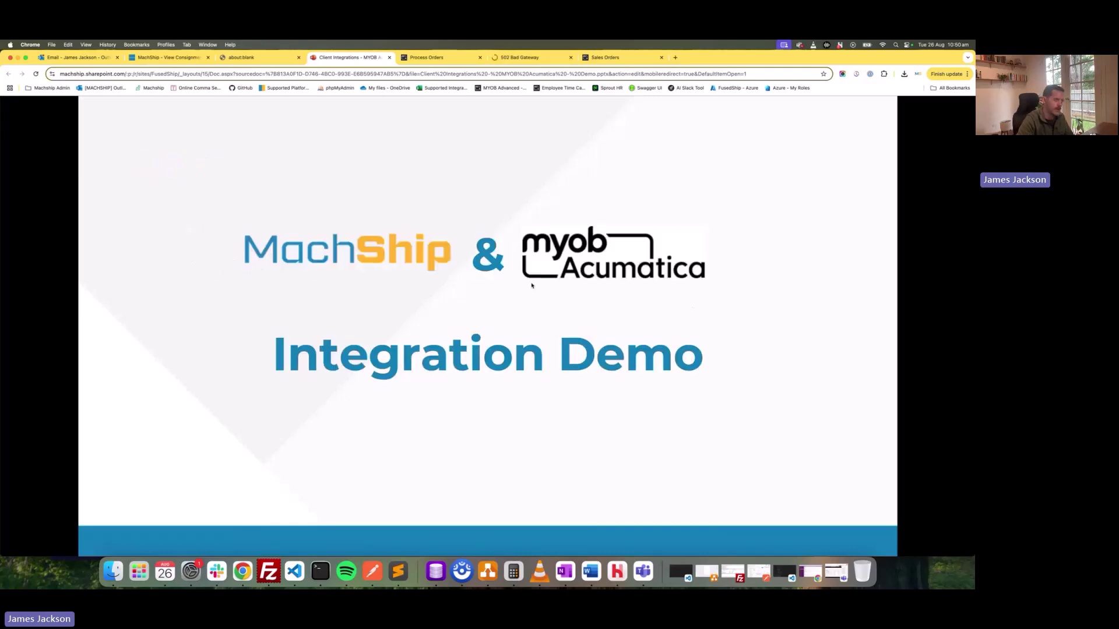
key("Left")
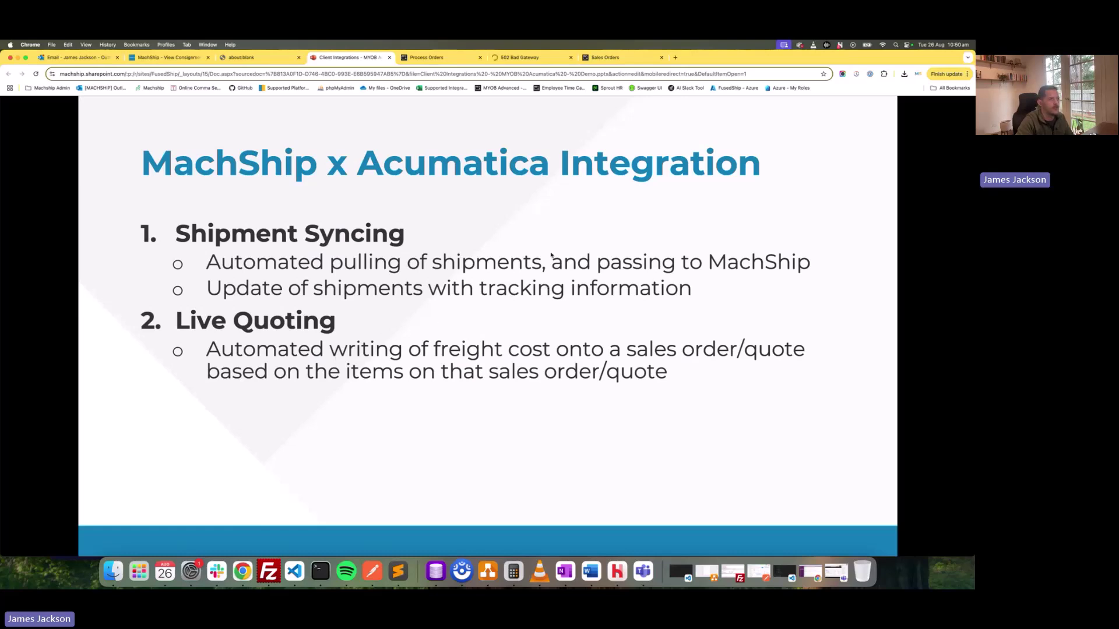
Review SO 000005's MachShip quote message on its shipping settings and the FREIGHT line item.
left_click(621, 59)
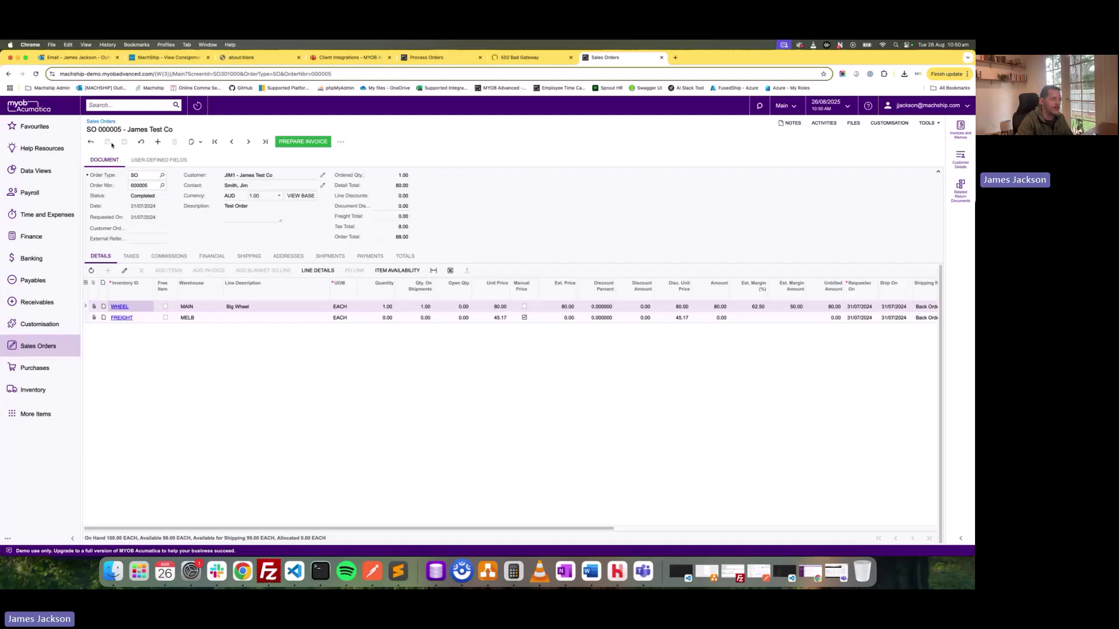
left_click(248, 258)
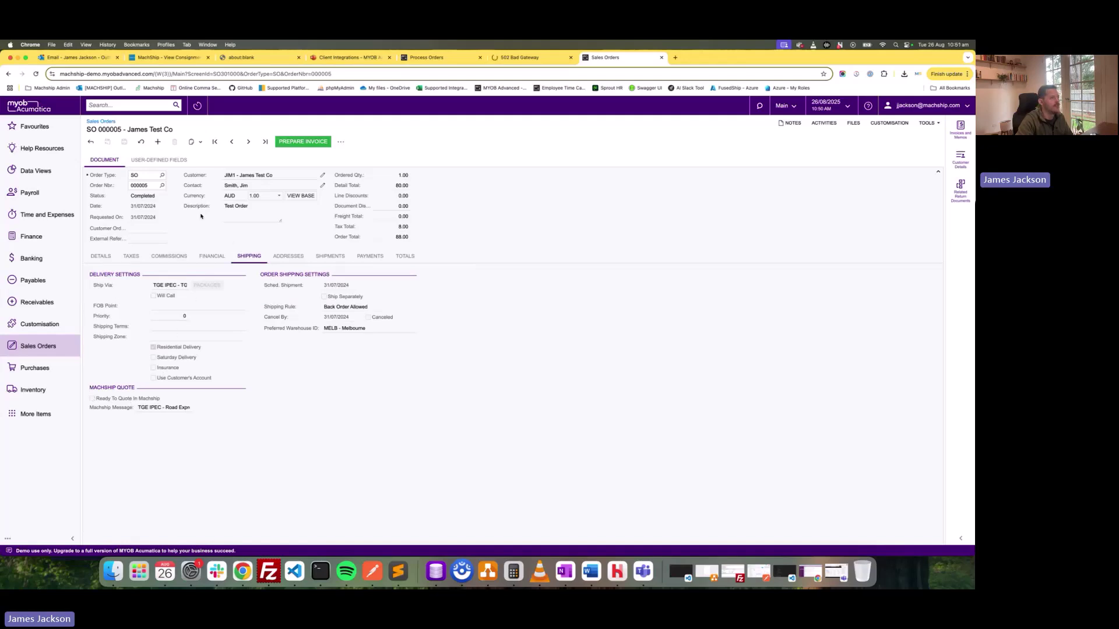
left_click(100, 256)
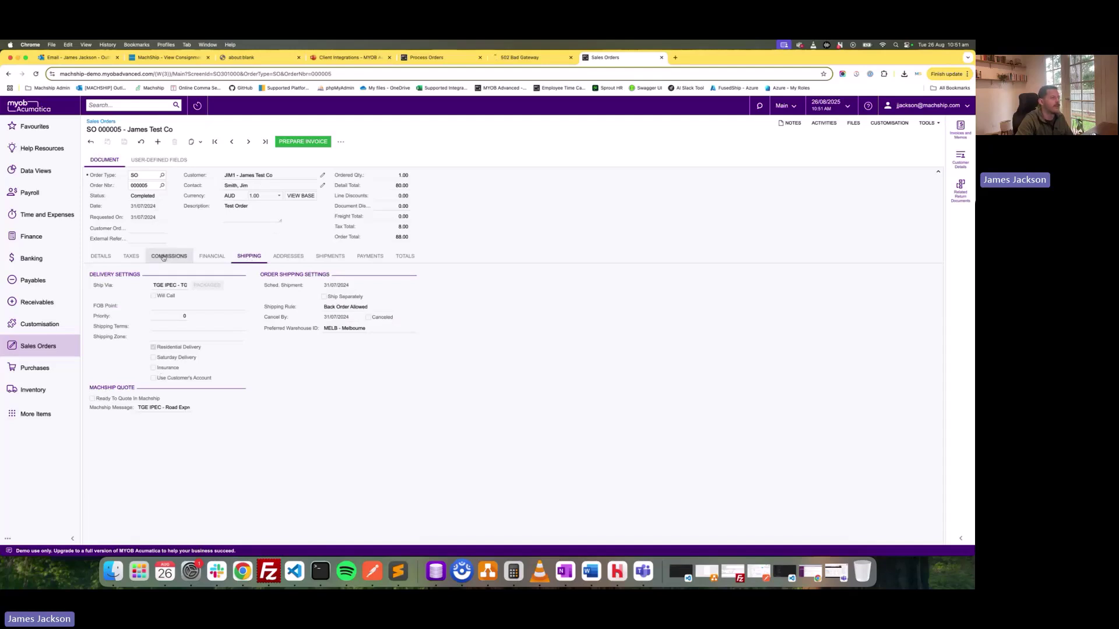
left_click(108, 260)
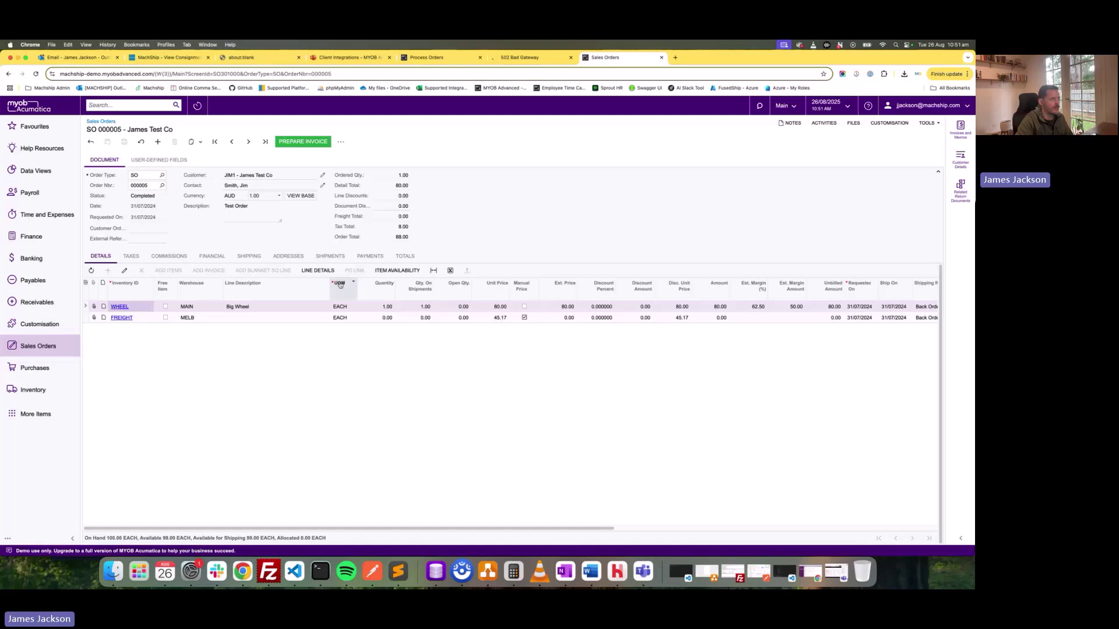
left_click(249, 257)
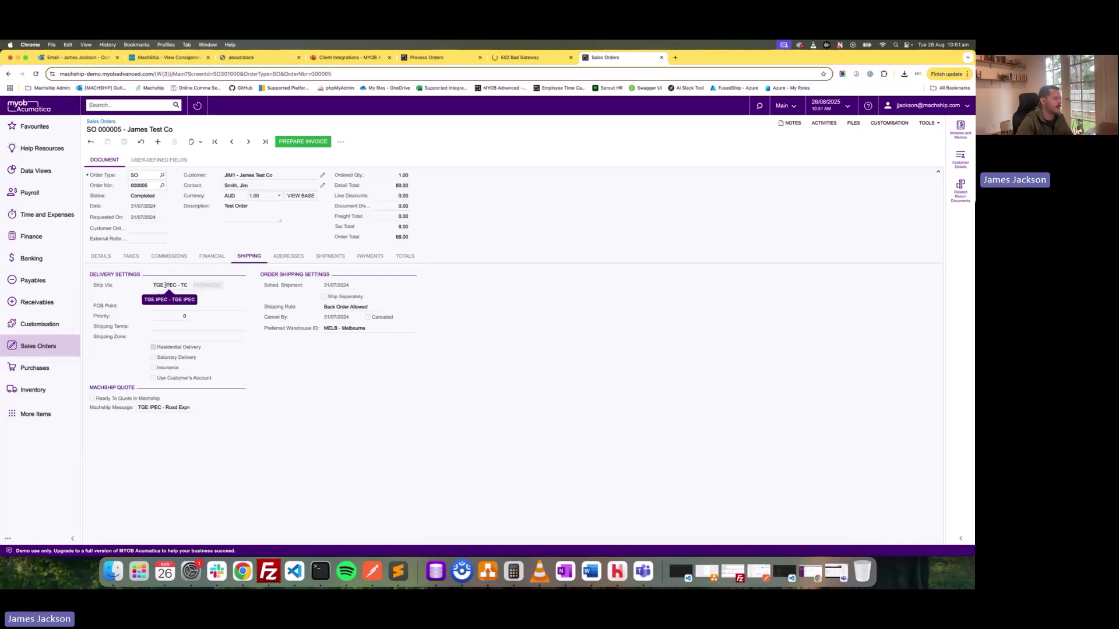
left_click_drag(140, 408, 180, 410)
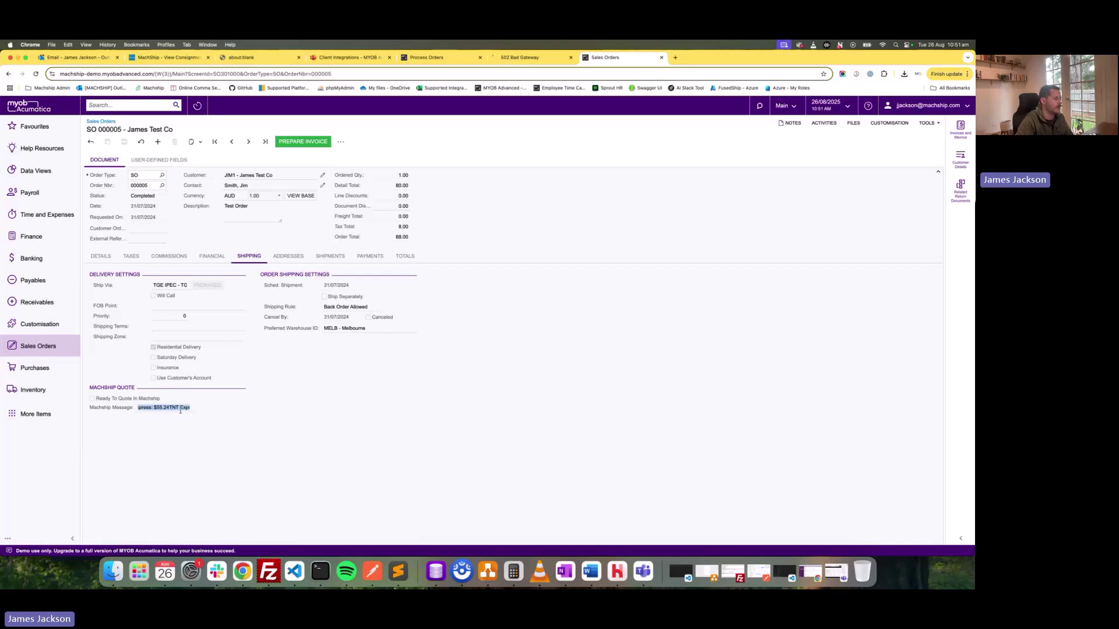
left_click(110, 258)
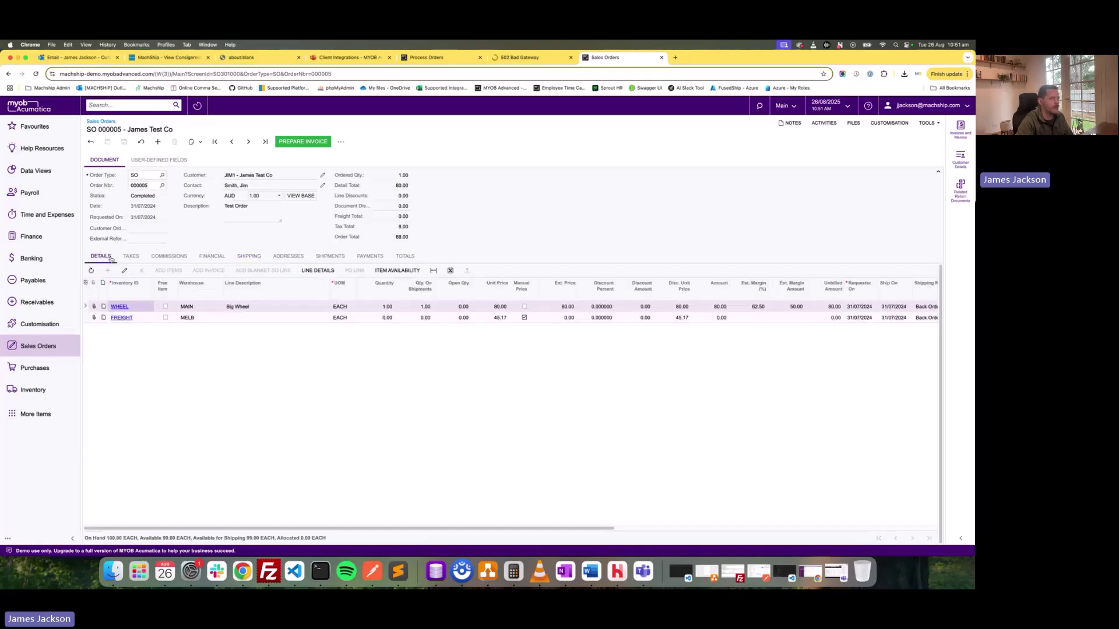
Return to the Integration Demo deck and move to the FAQs slide.
left_click(355, 58)
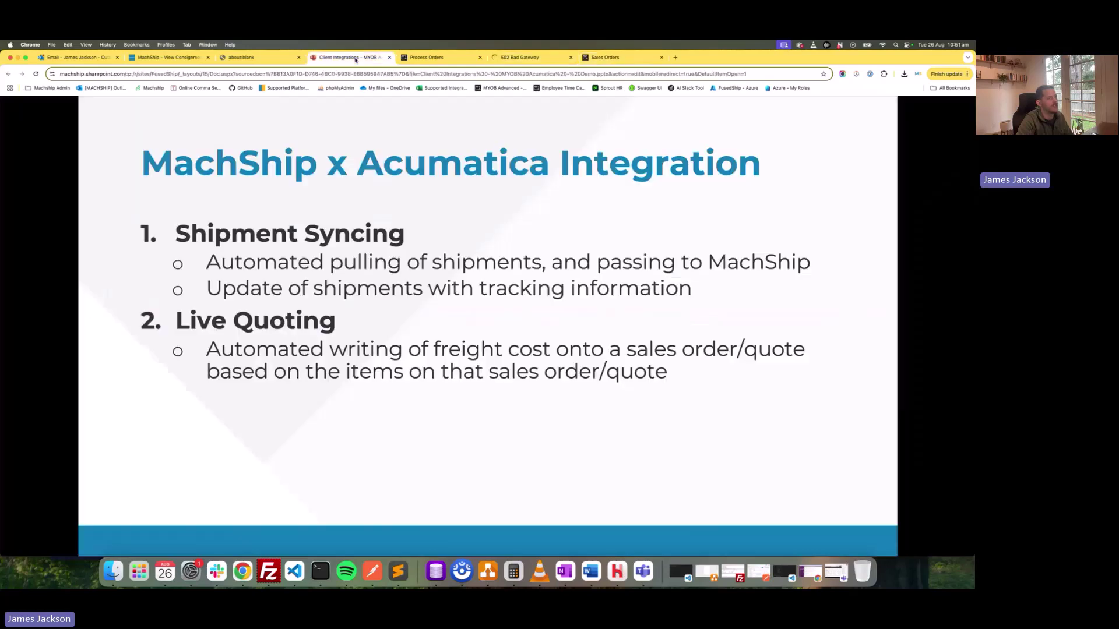
key("Left")
left_click(438, 242)
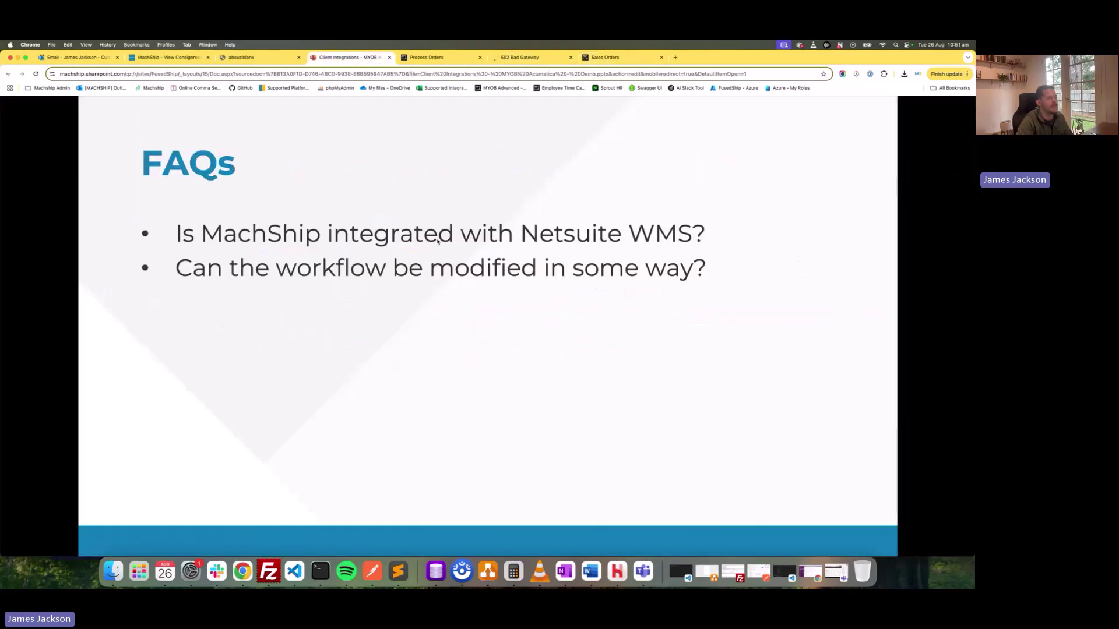
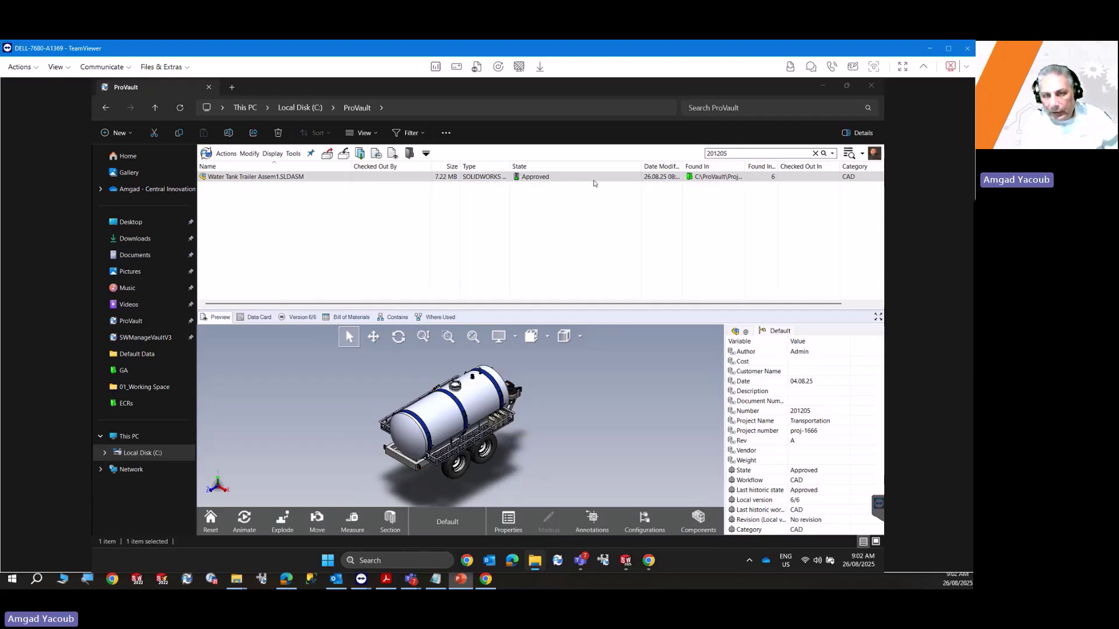
Select the Water Tank Trailer Assem1 assembly and browse to its containing folder.
left_click(257, 317)
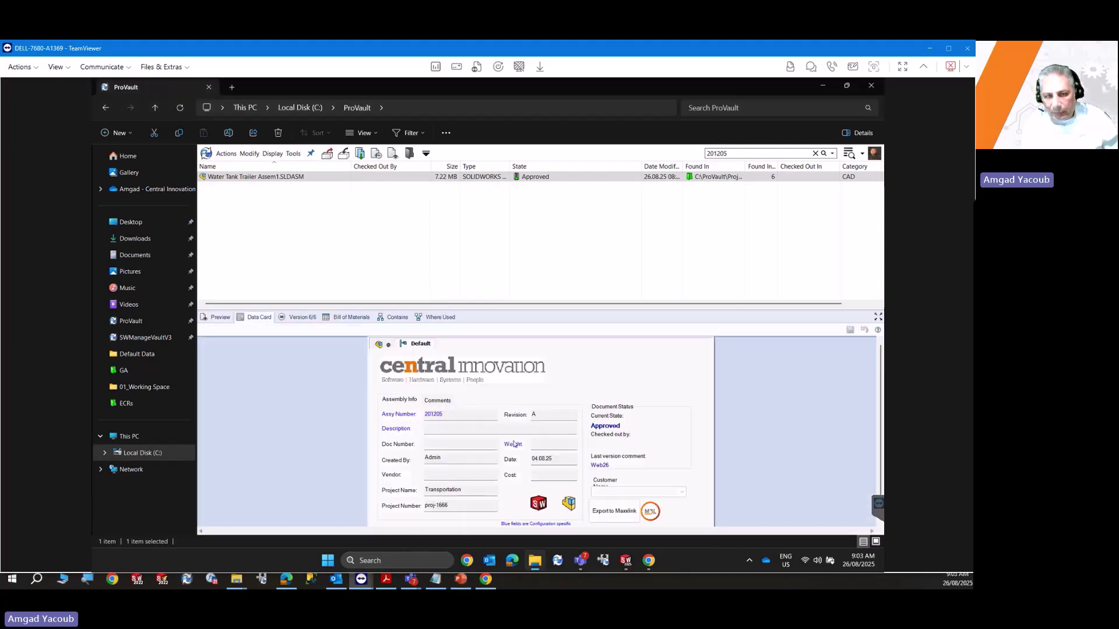
left_click(339, 319)
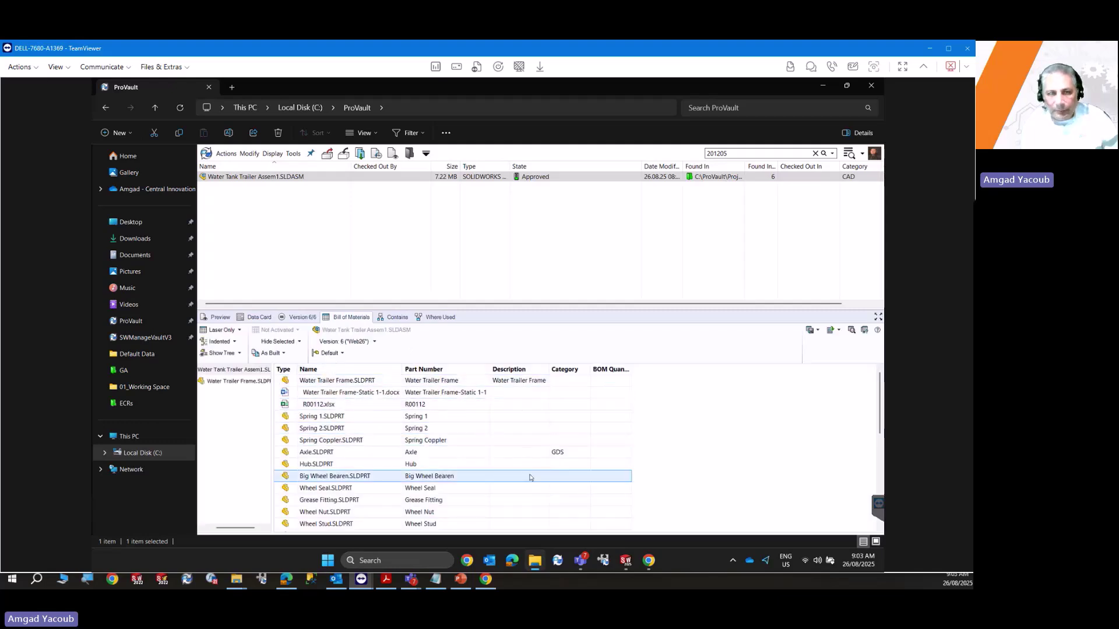
right_click(285, 222)
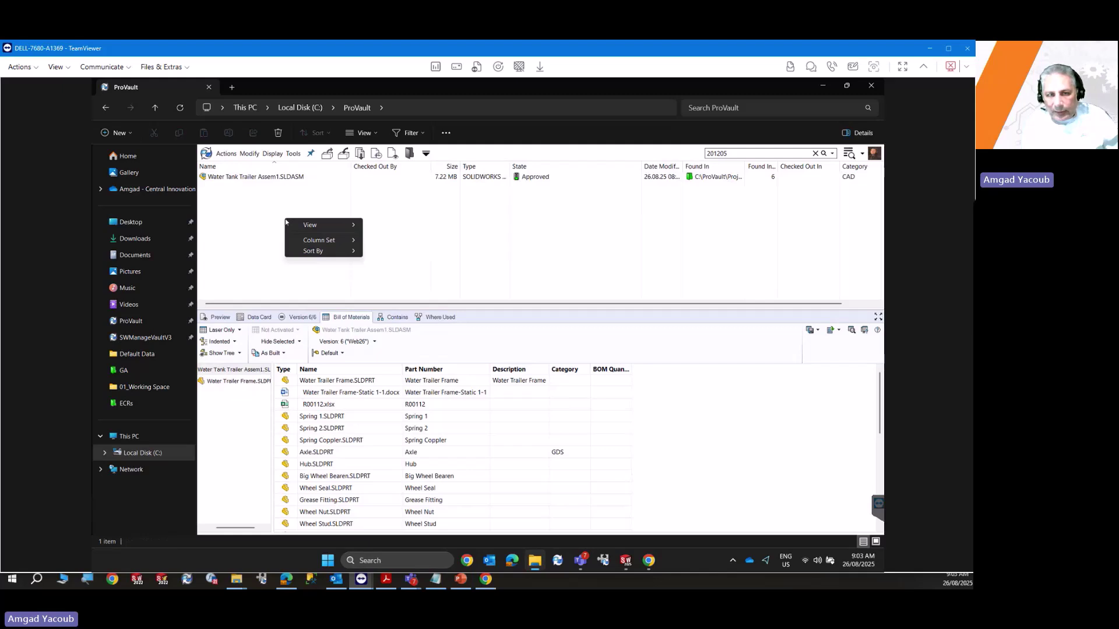
left_click(261, 216)
right_click(262, 216)
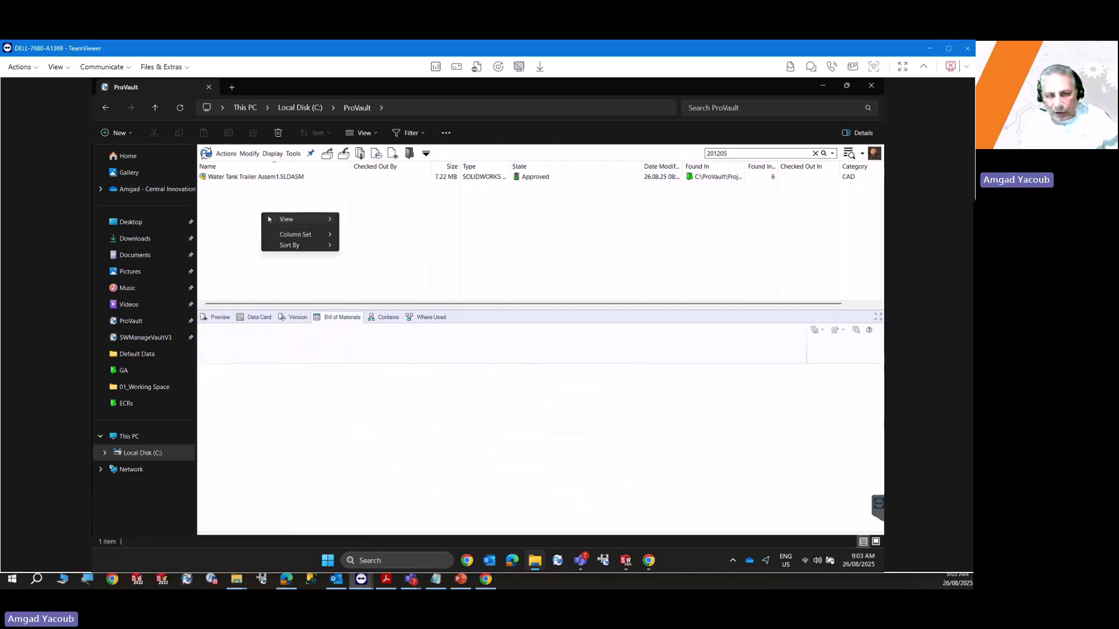
left_click(262, 169)
left_click(262, 177)
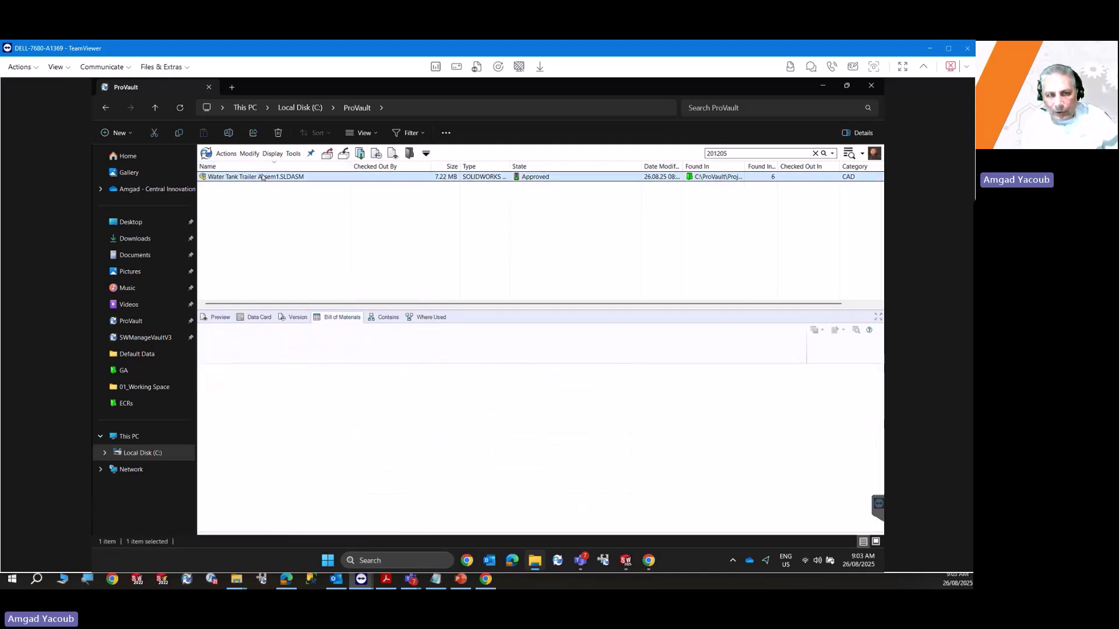
right_click(262, 176)
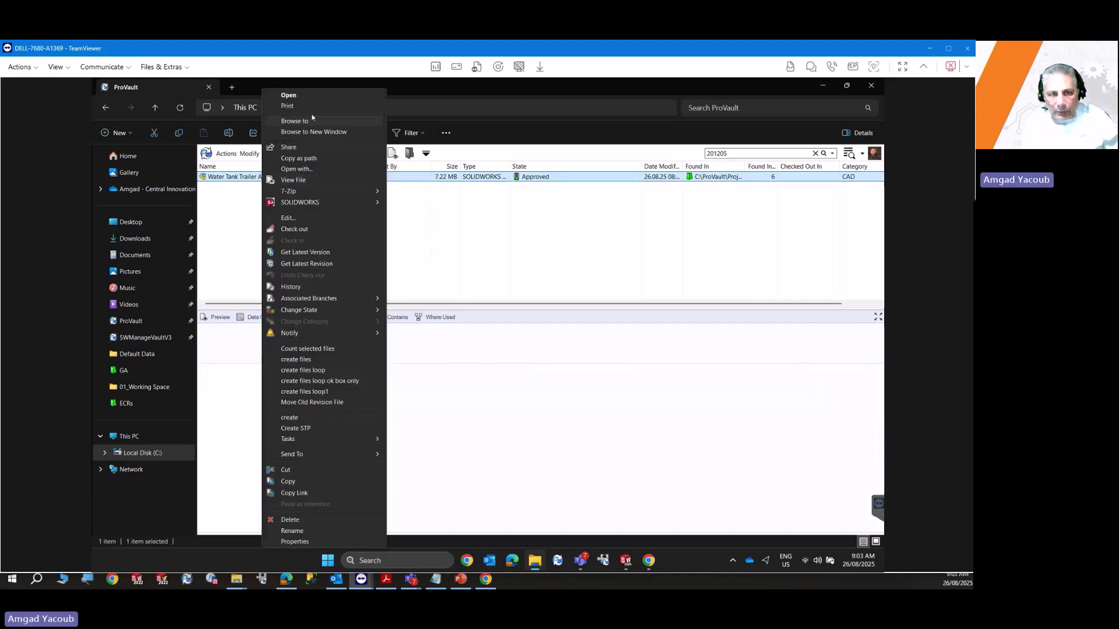
left_click(297, 121)
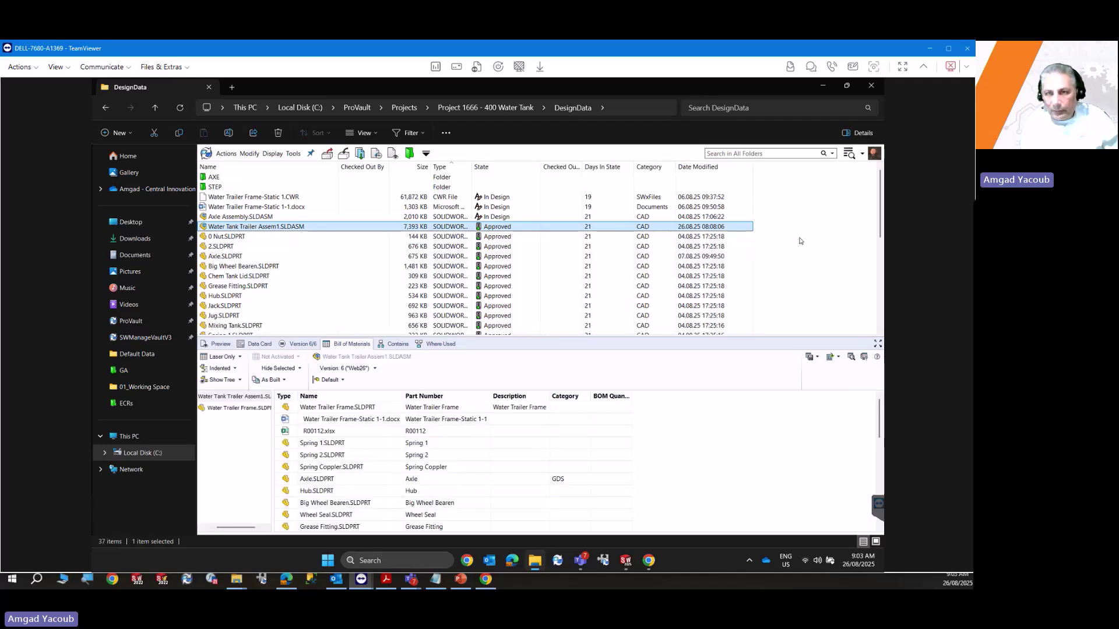
Start a new ECR from the DesignData folder's file list.
right_click(800, 241)
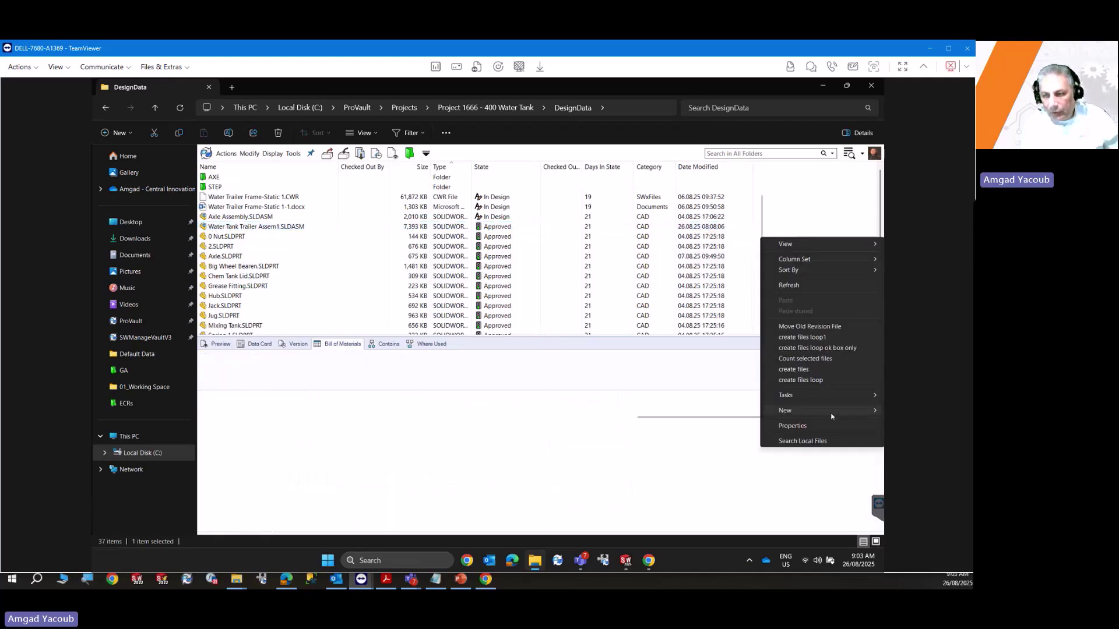
mouse_move(832, 417)
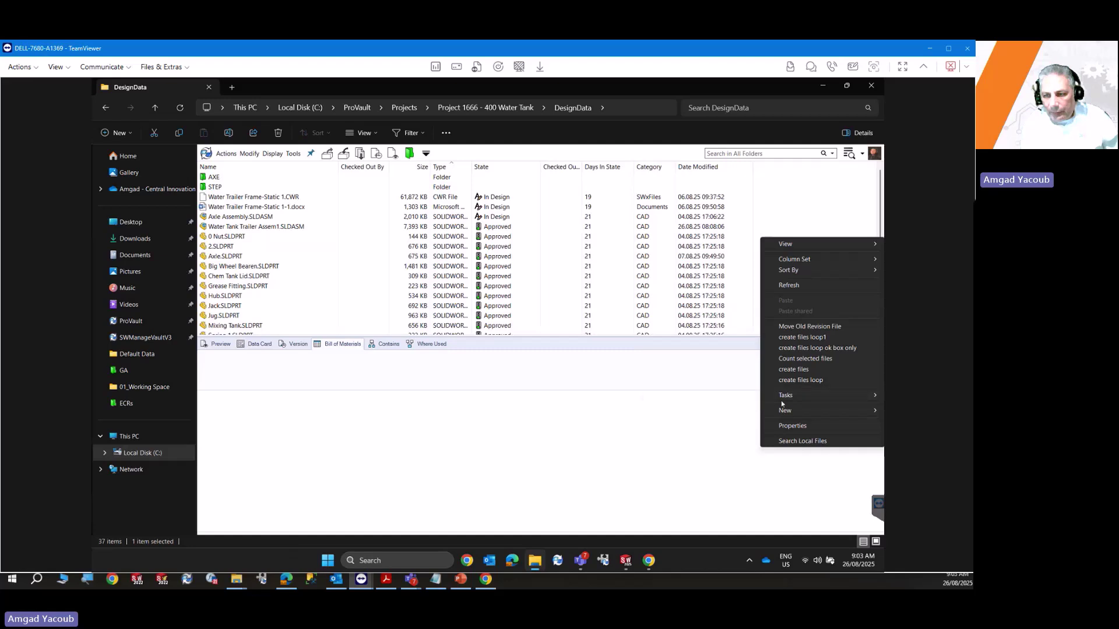
mouse_move(785, 410)
left_click(682, 235)
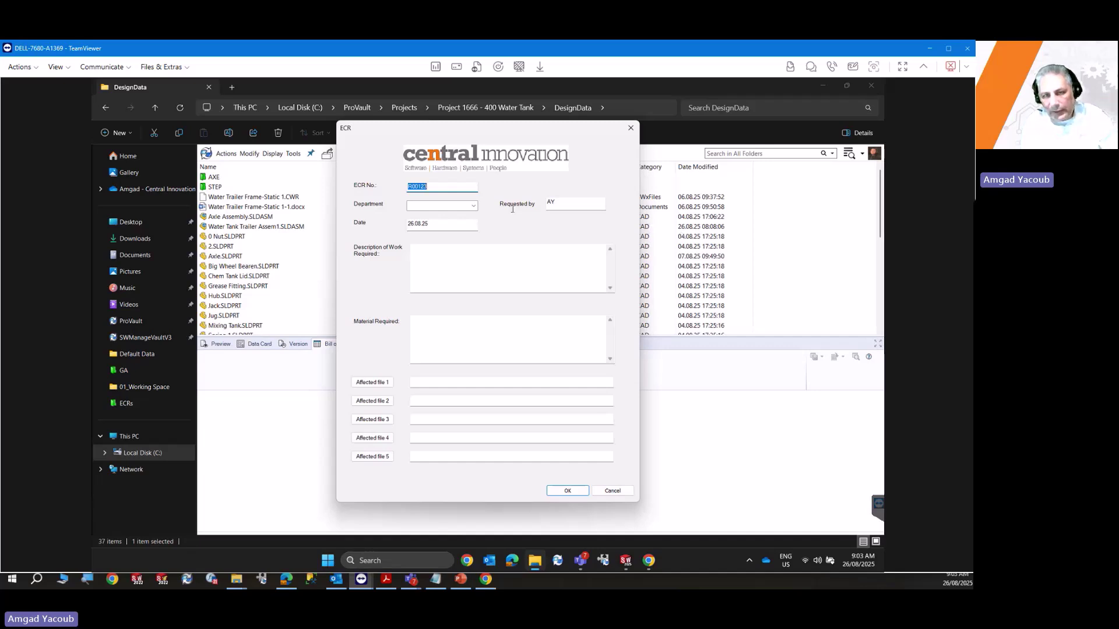
Set the ECR department to Engineering and the description to 'reduce number of strips'.
left_click(475, 206)
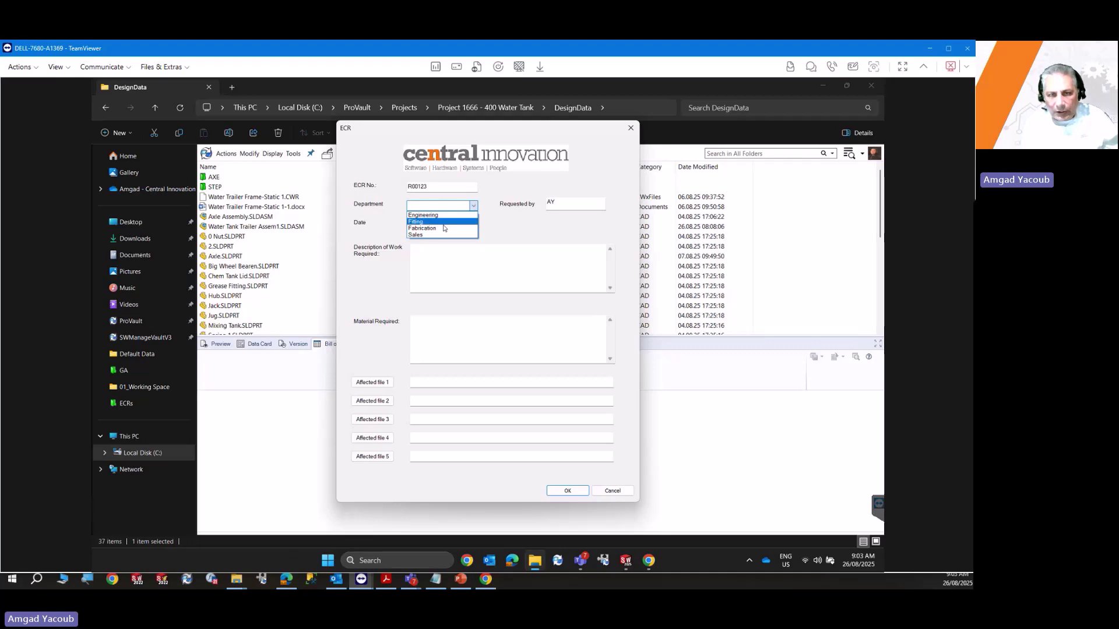
left_click(423, 215)
left_click(427, 260)
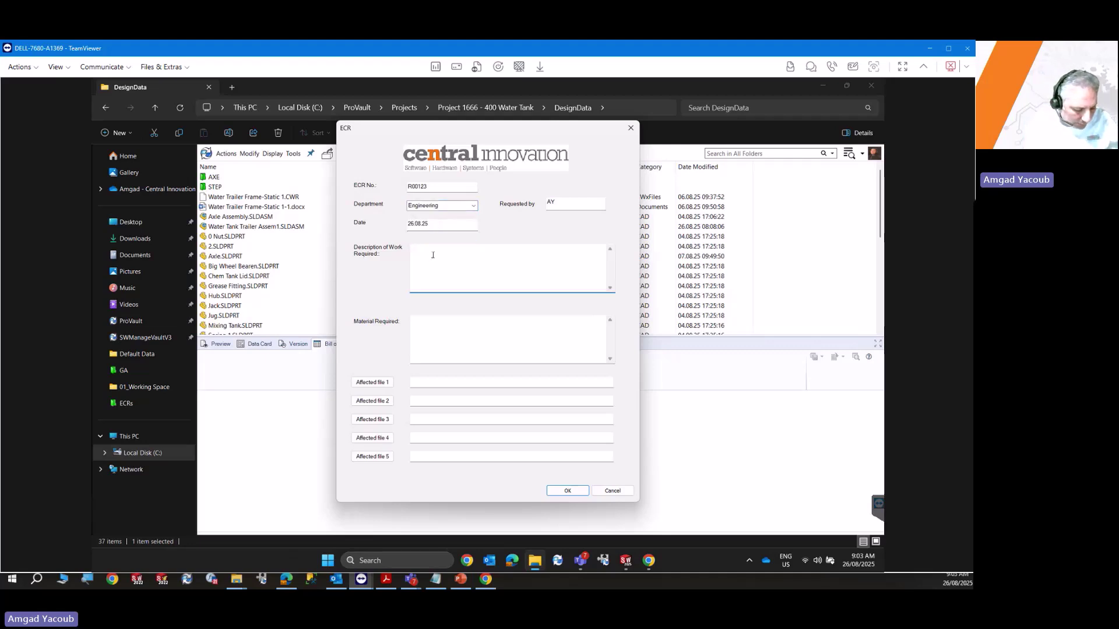
type("reduce")
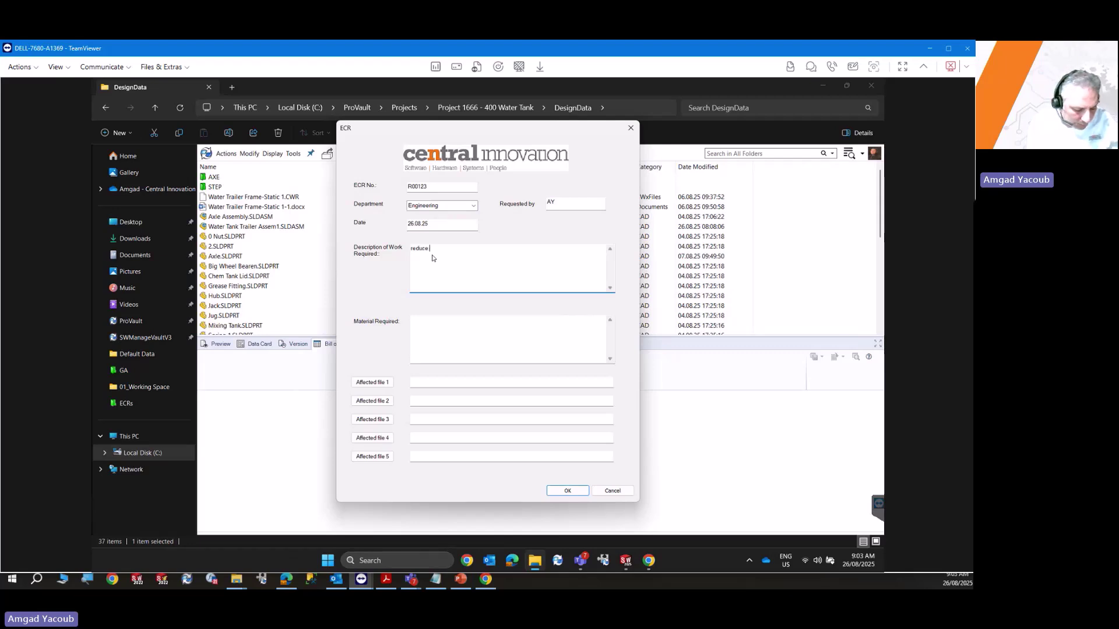
type(" number of str")
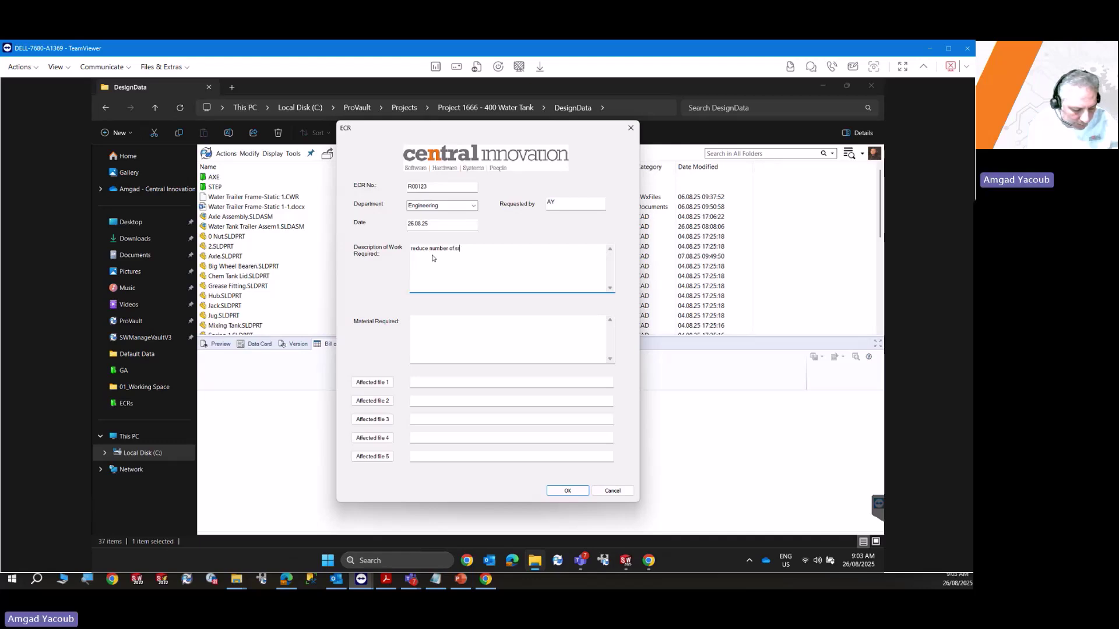
type("ips")
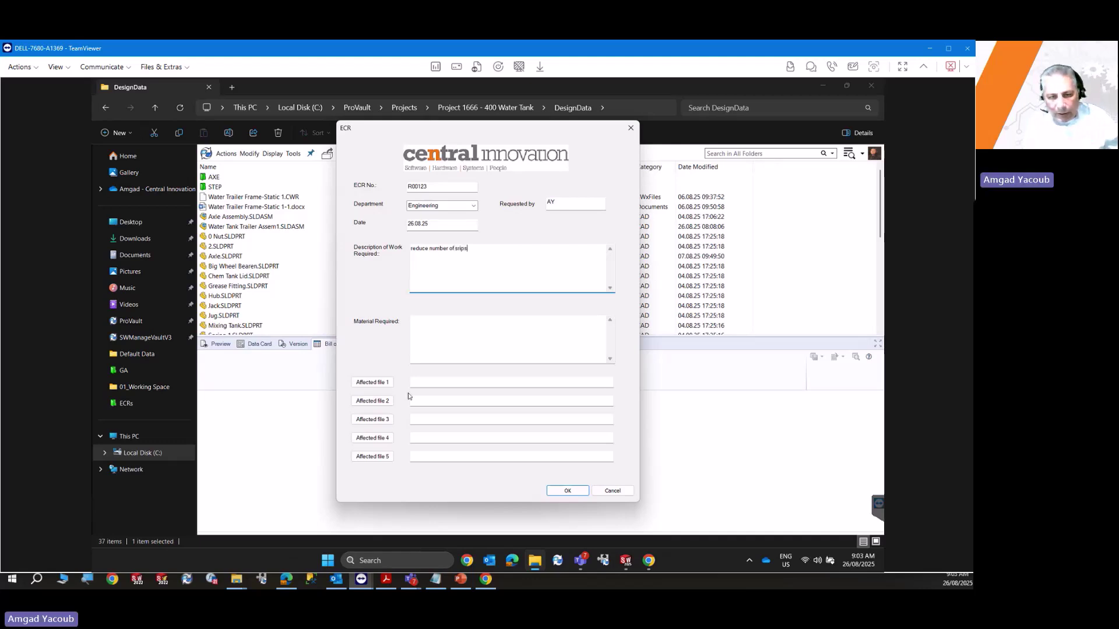
Attach the 201205 water tank assembly as affected file and create R00123.xlsx.
left_click(376, 382)
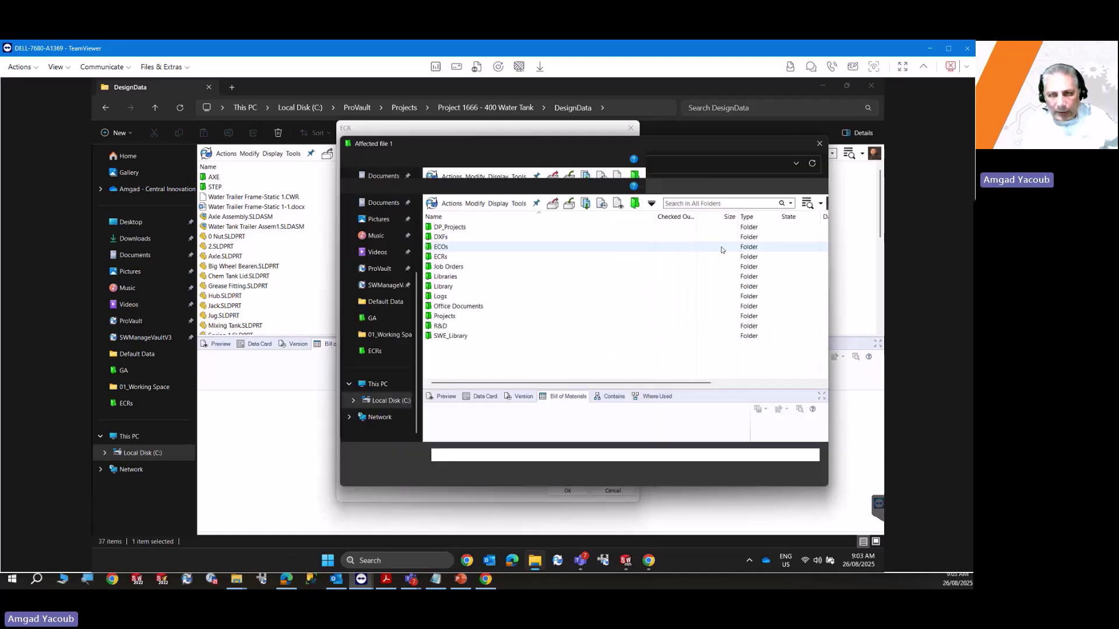
left_click(708, 203)
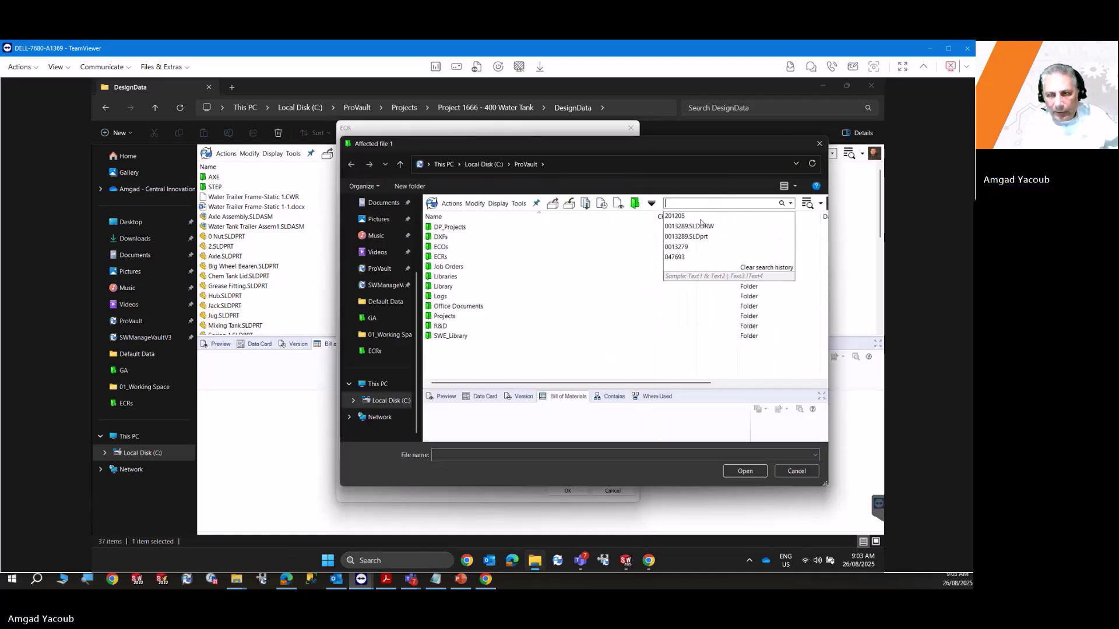
left_click(705, 216)
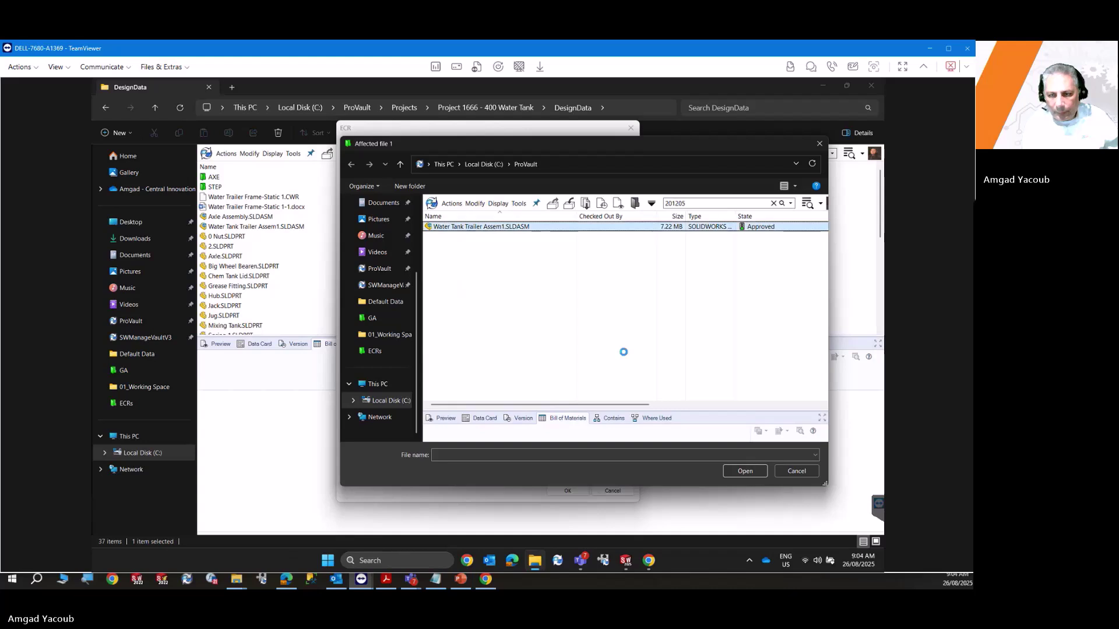
left_click(744, 470)
left_click(559, 493)
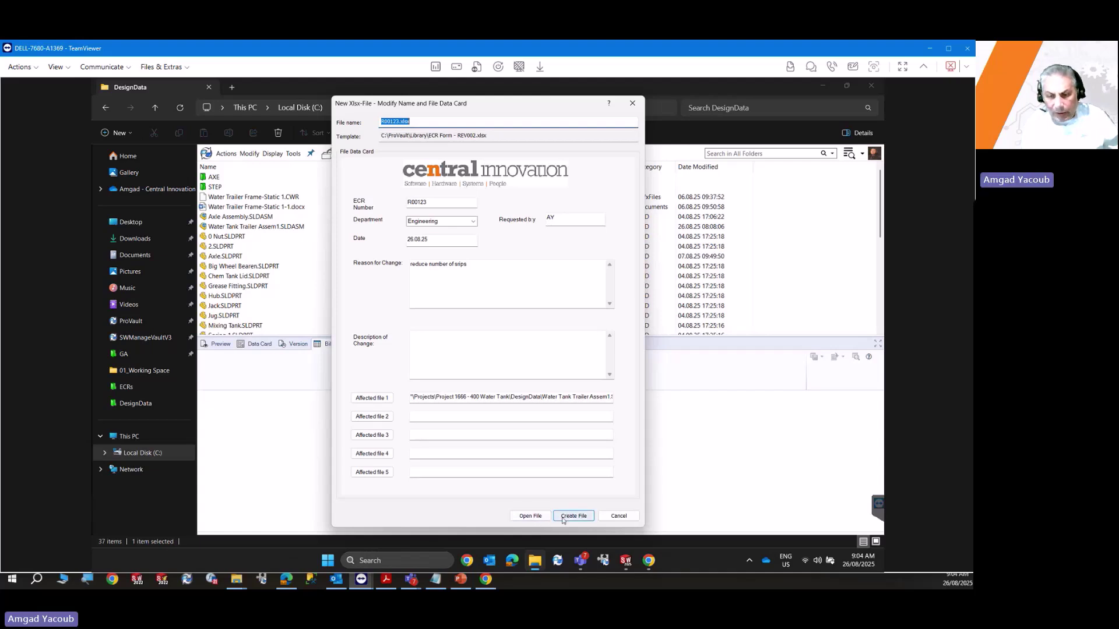
left_click(562, 519)
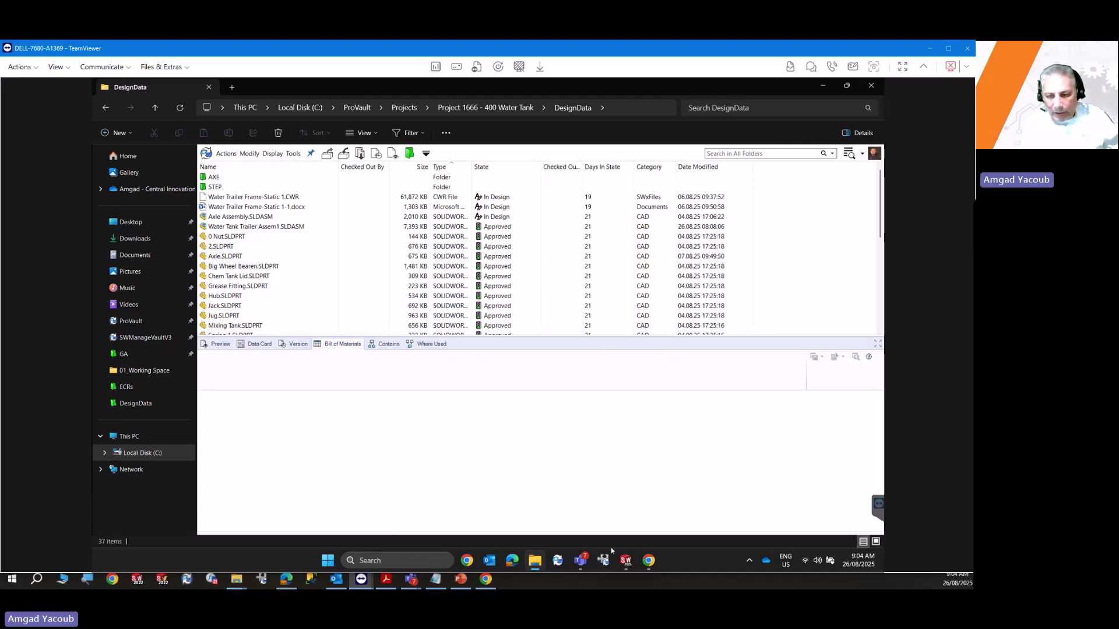
Send Water Tank Trailer Assem1 to Editing Required, notifying one reviewer, from the PDM task pane.
left_click(625, 560)
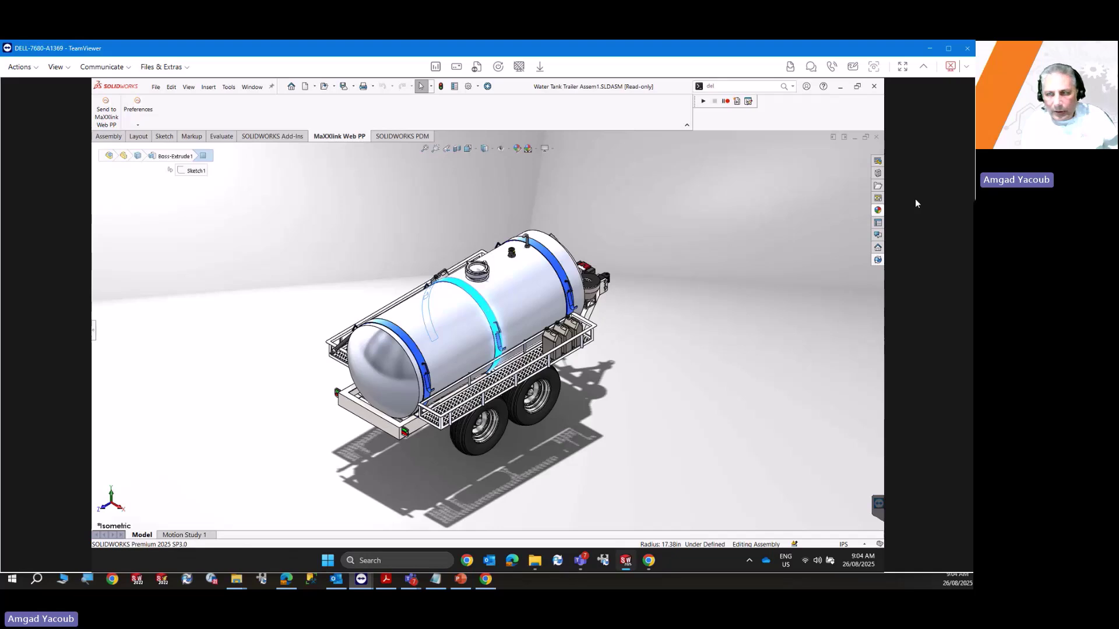
left_click(878, 260)
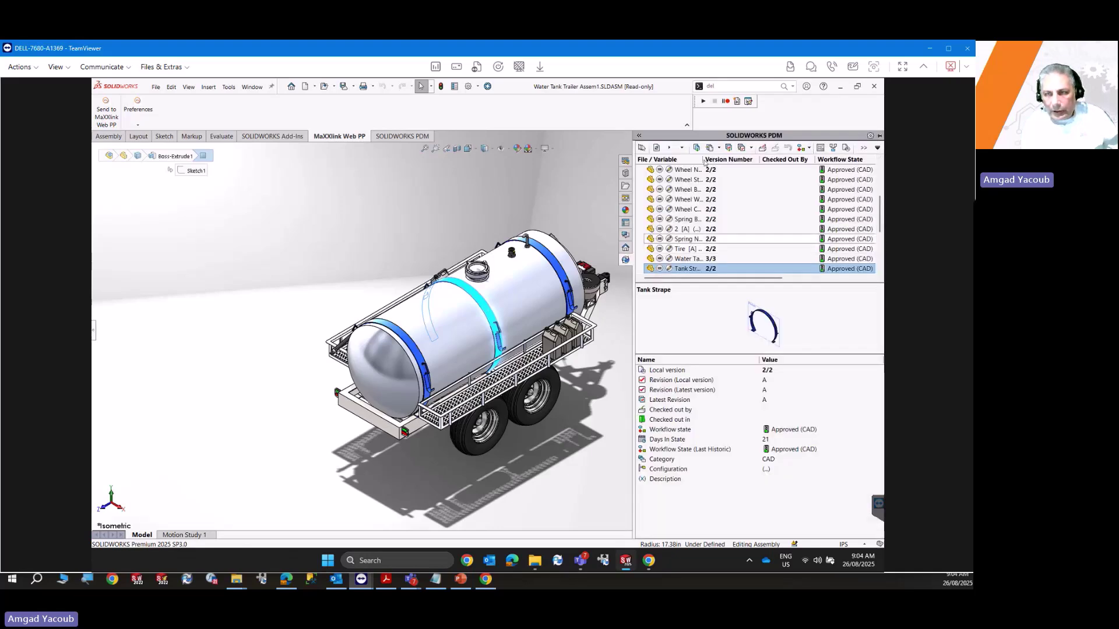
scroll(689, 182, "up", 4)
left_click(677, 169)
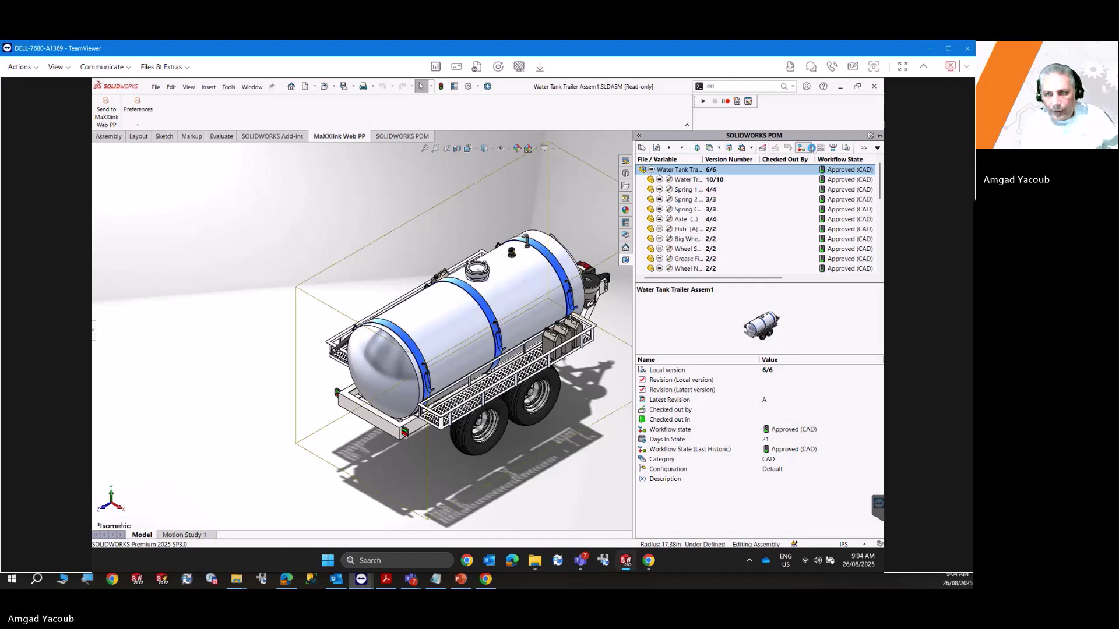
left_click(810, 149)
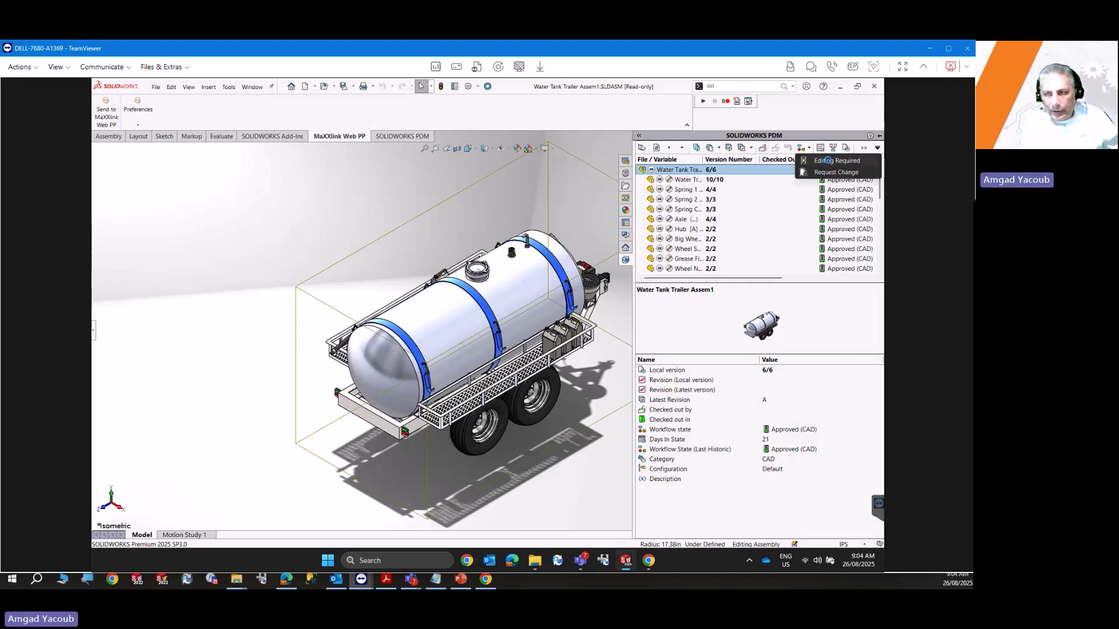
left_click(829, 162)
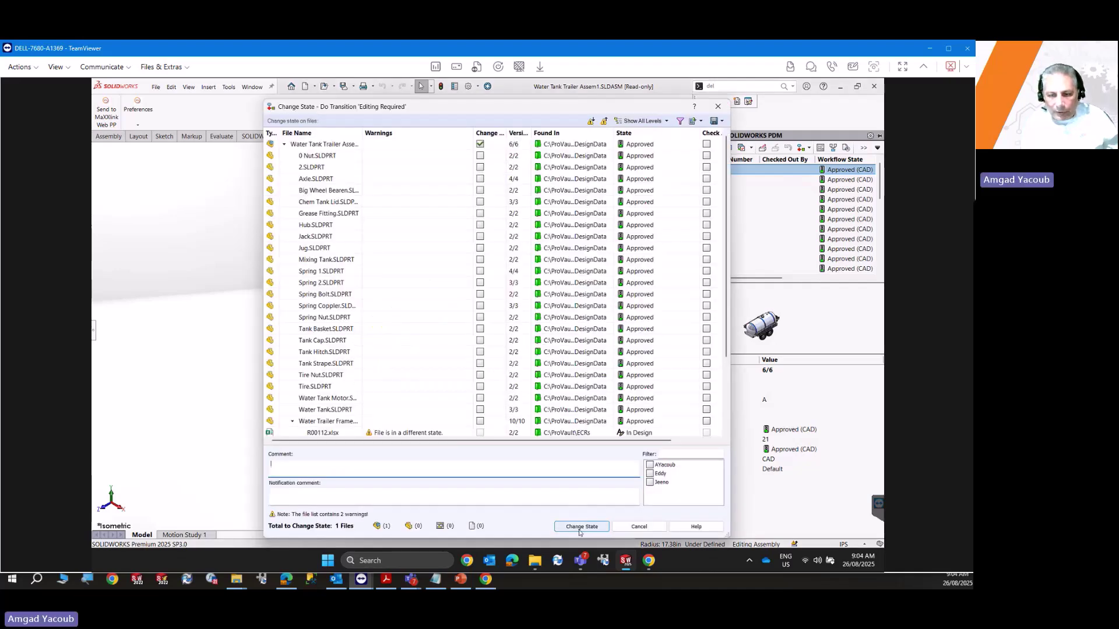
left_click(650, 474)
left_click(582, 527)
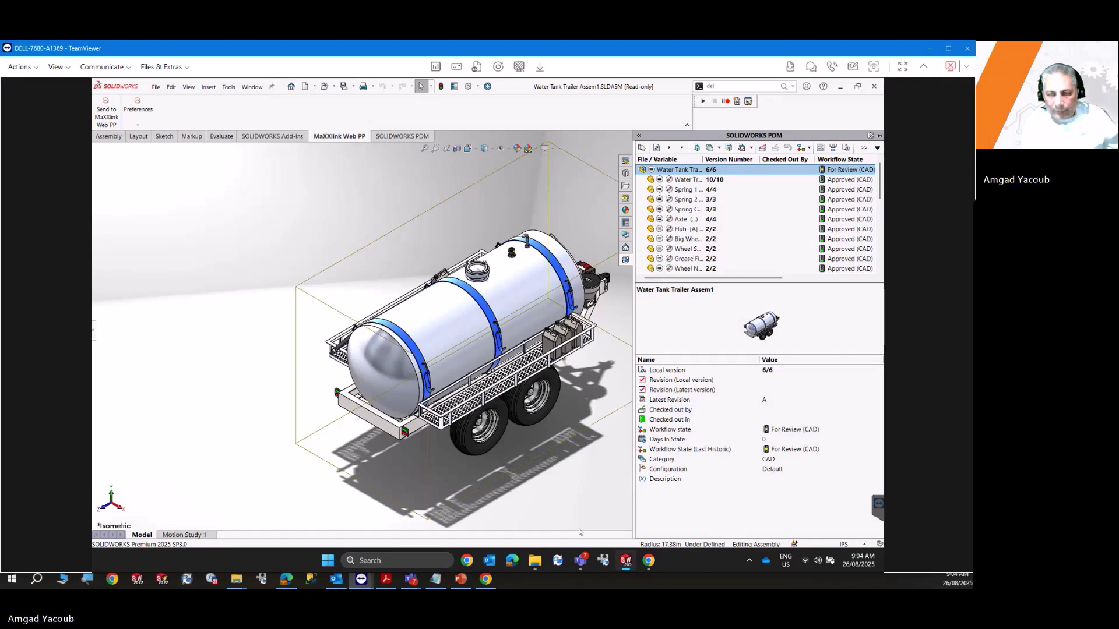
left_click(581, 510)
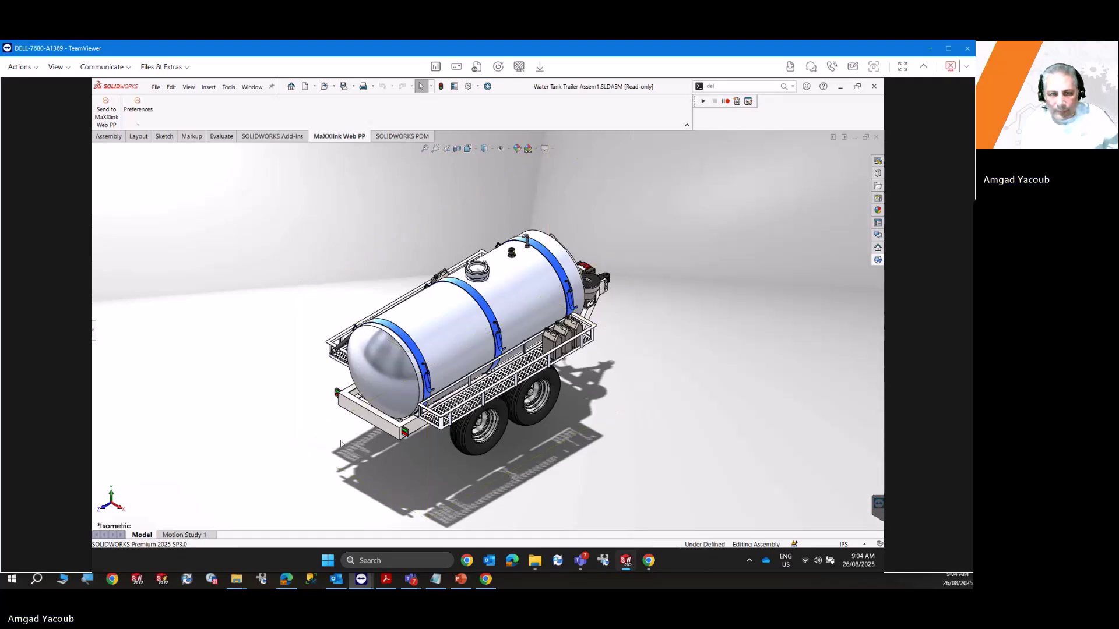
Delete the middle tank strap and dismiss the PDM check-out warning permanently.
left_click(93, 334)
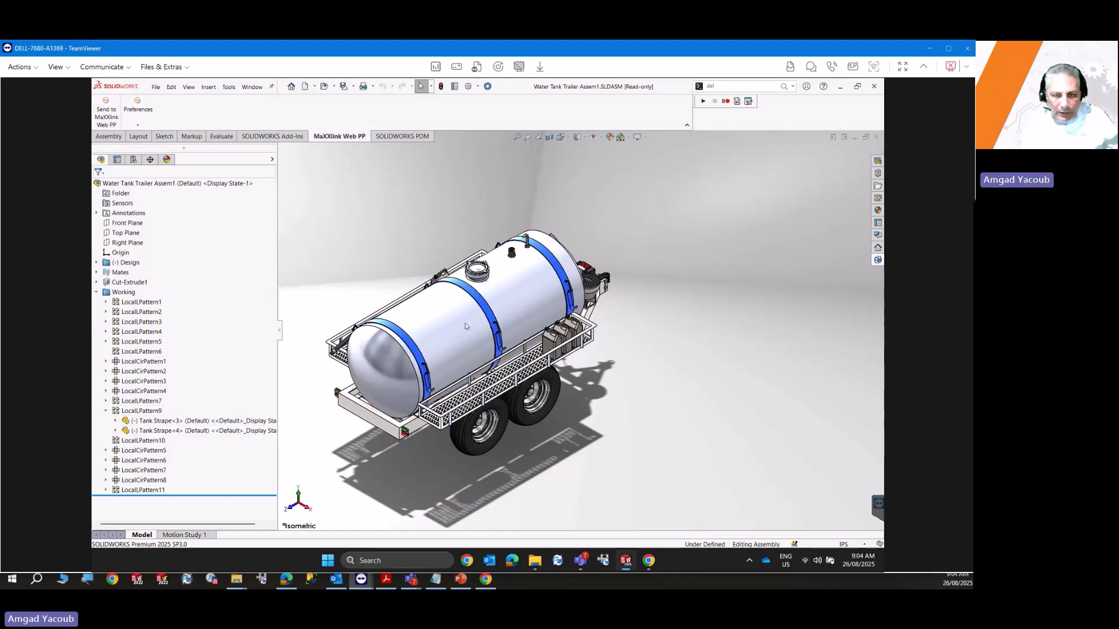
left_click(483, 305)
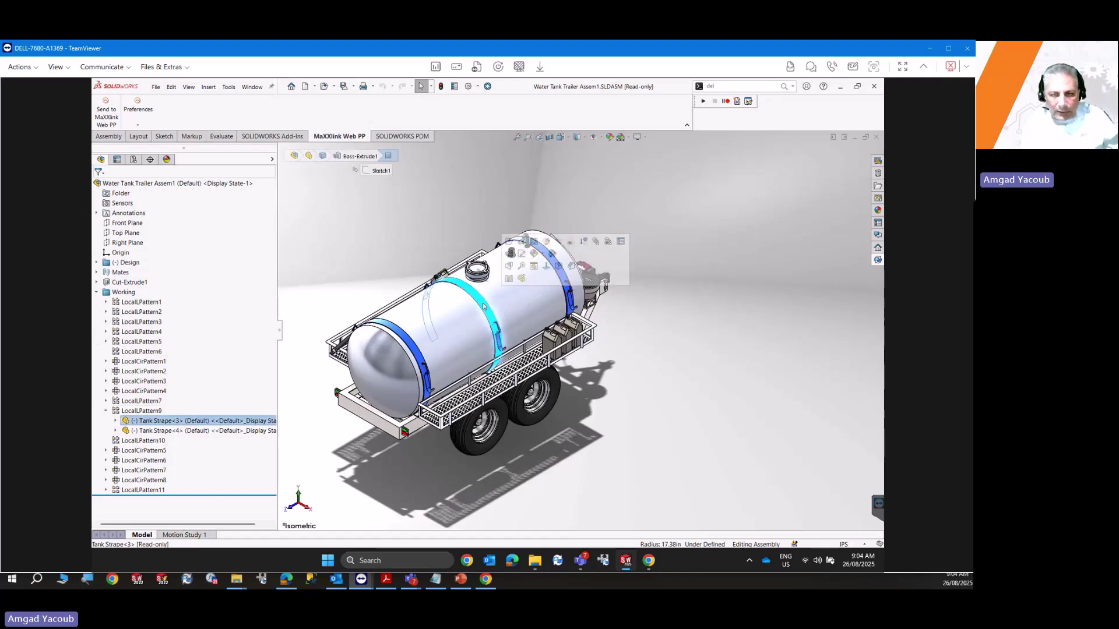
right_click(219, 422)
left_click(246, 460)
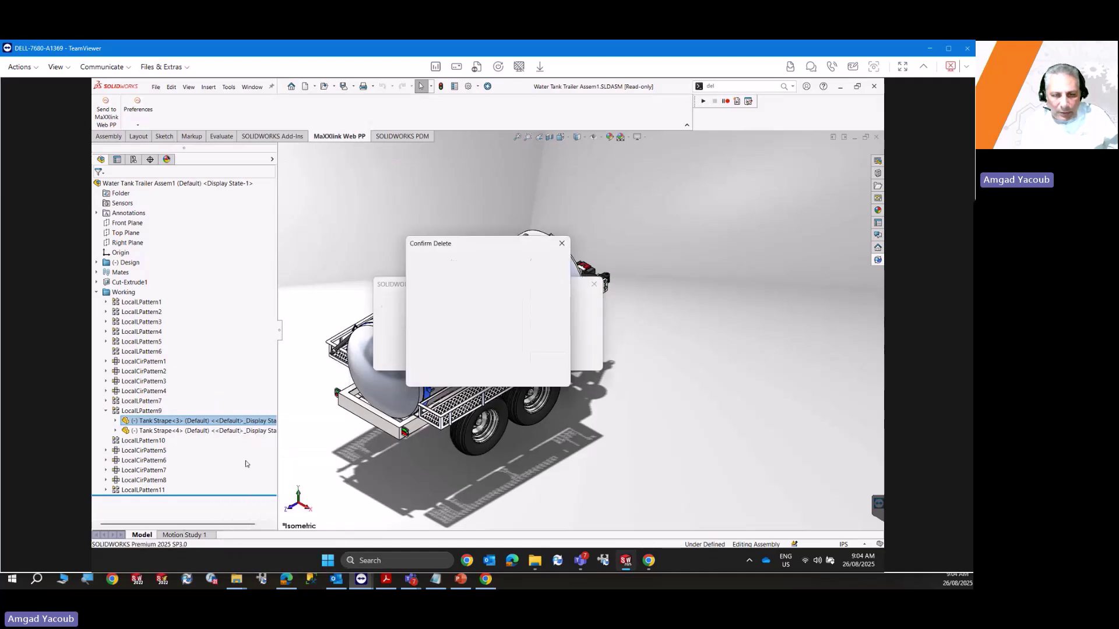
left_click(548, 265)
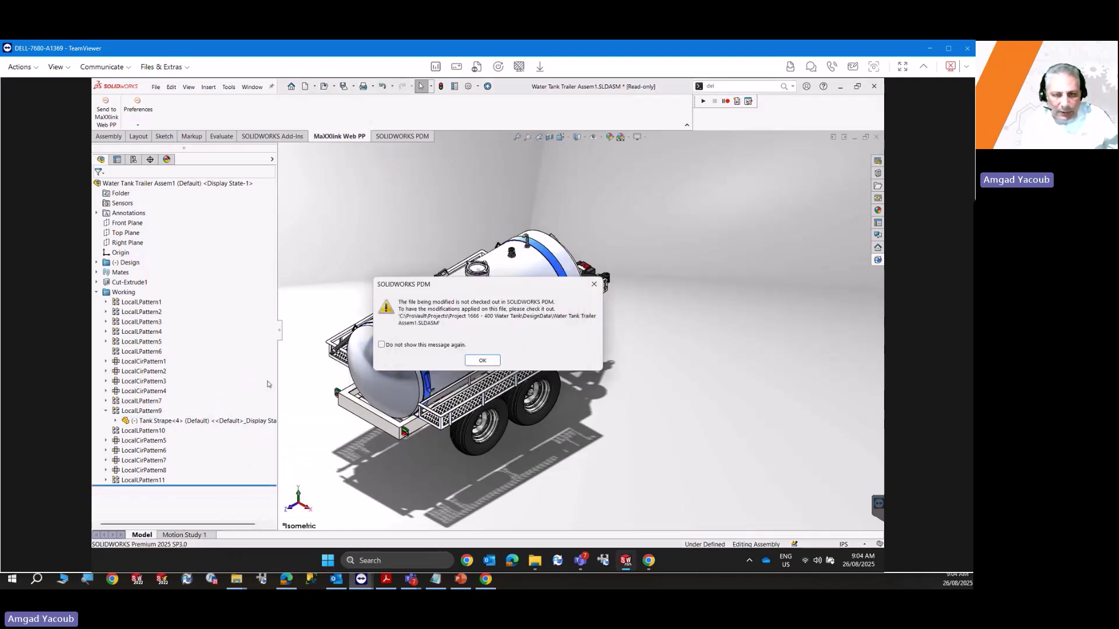
left_click(455, 345)
left_click(484, 361)
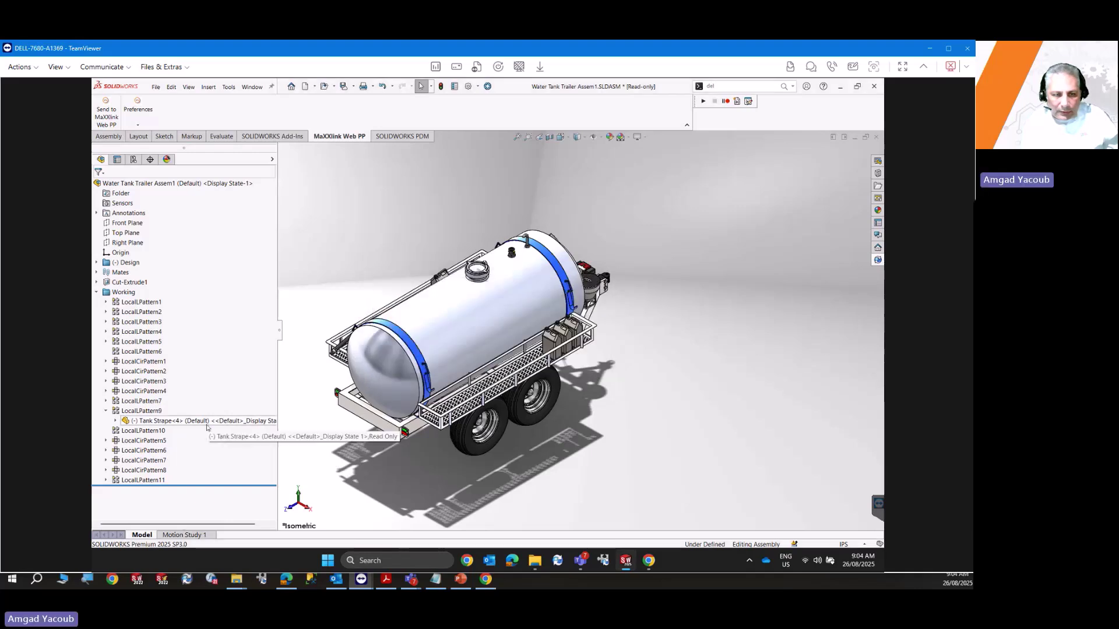
Change LocalLPattern9's Direction 1 spacing from 33 to 30 and accept the pattern.
left_click(154, 410)
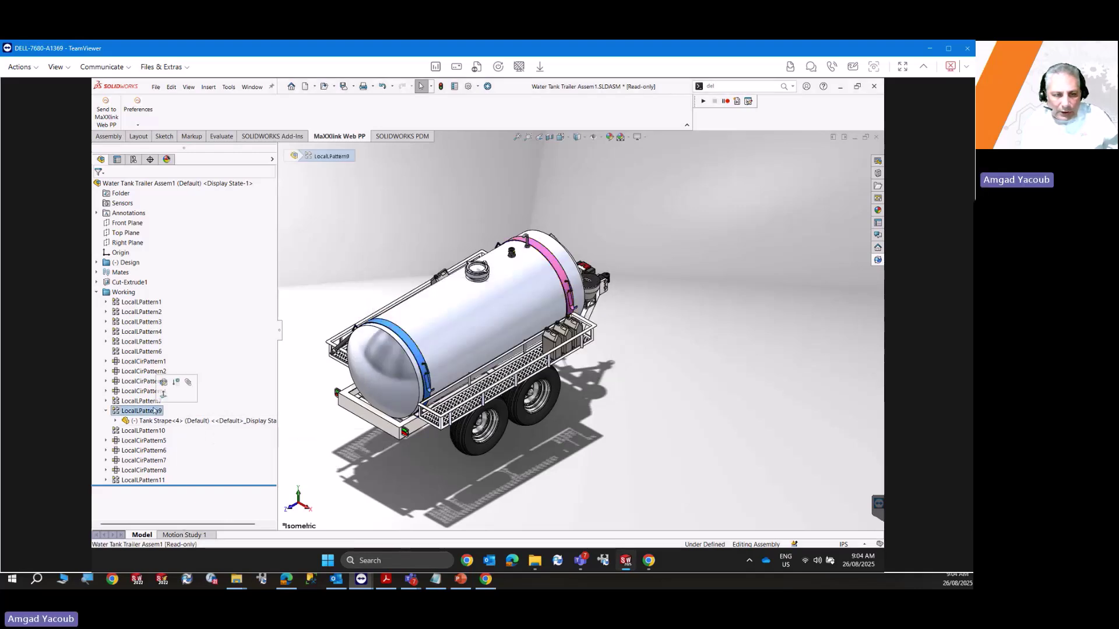
left_click(164, 382)
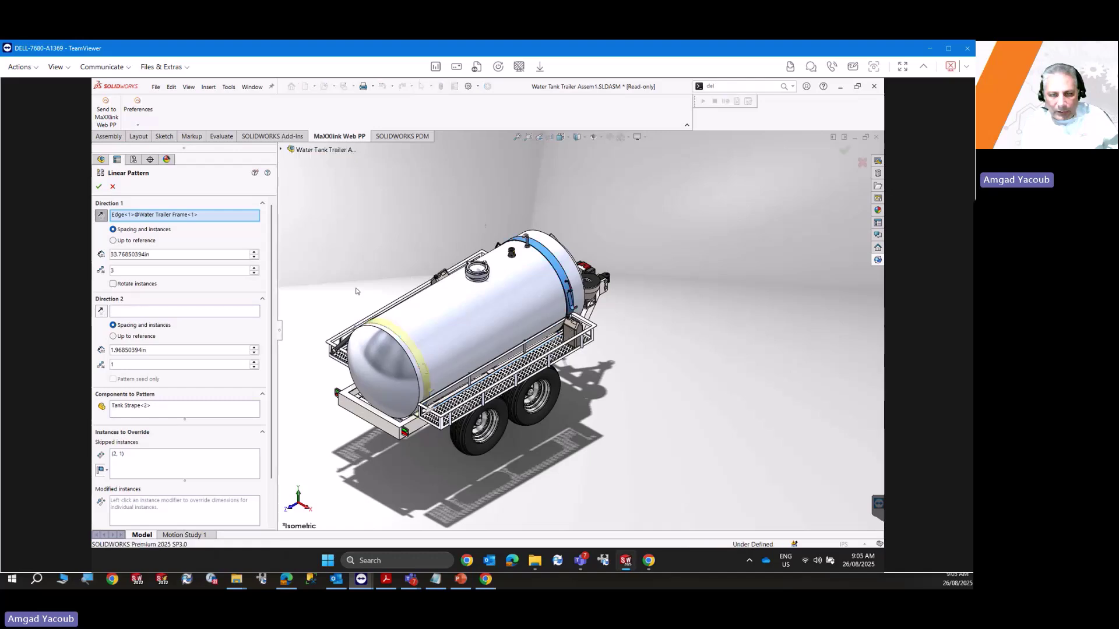
left_click(159, 253)
double_click(114, 255)
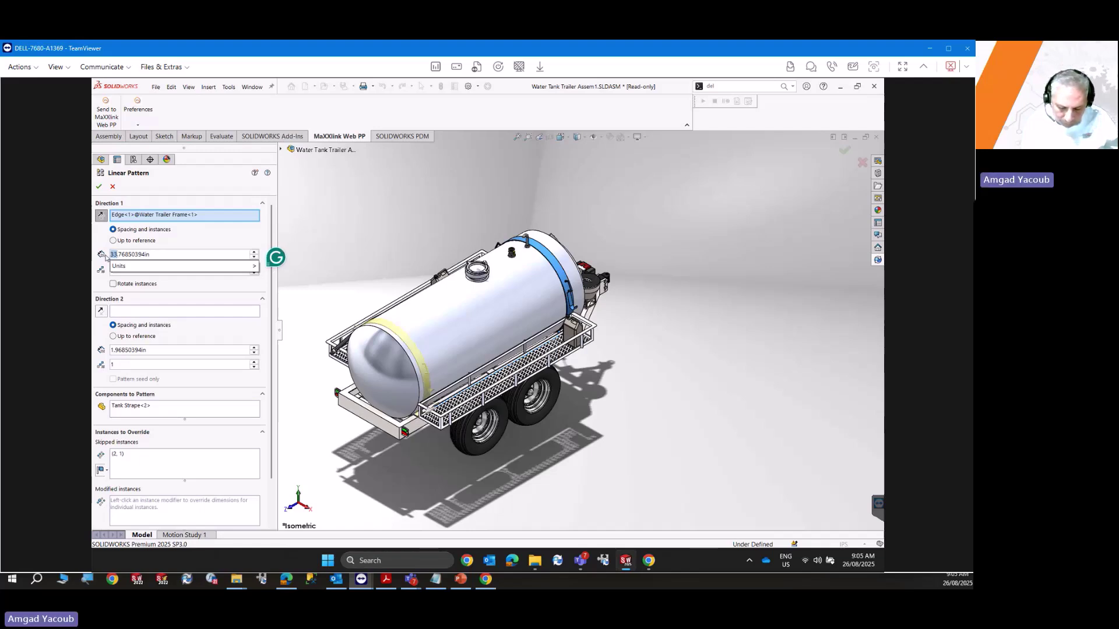
type("30")
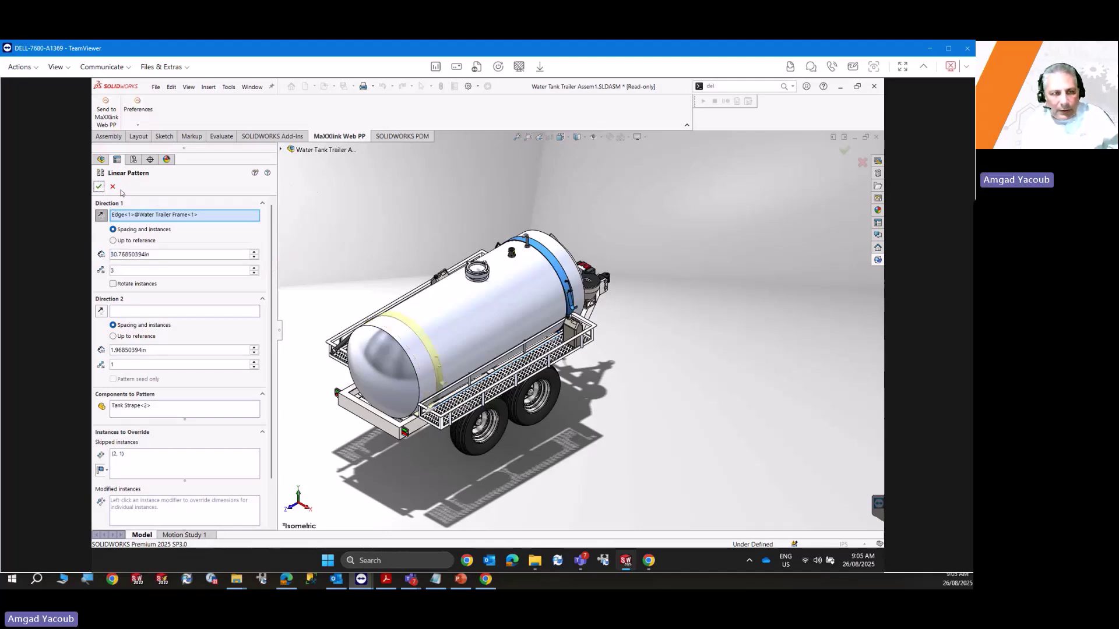
left_click(99, 186)
left_click(818, 262)
left_click(878, 260)
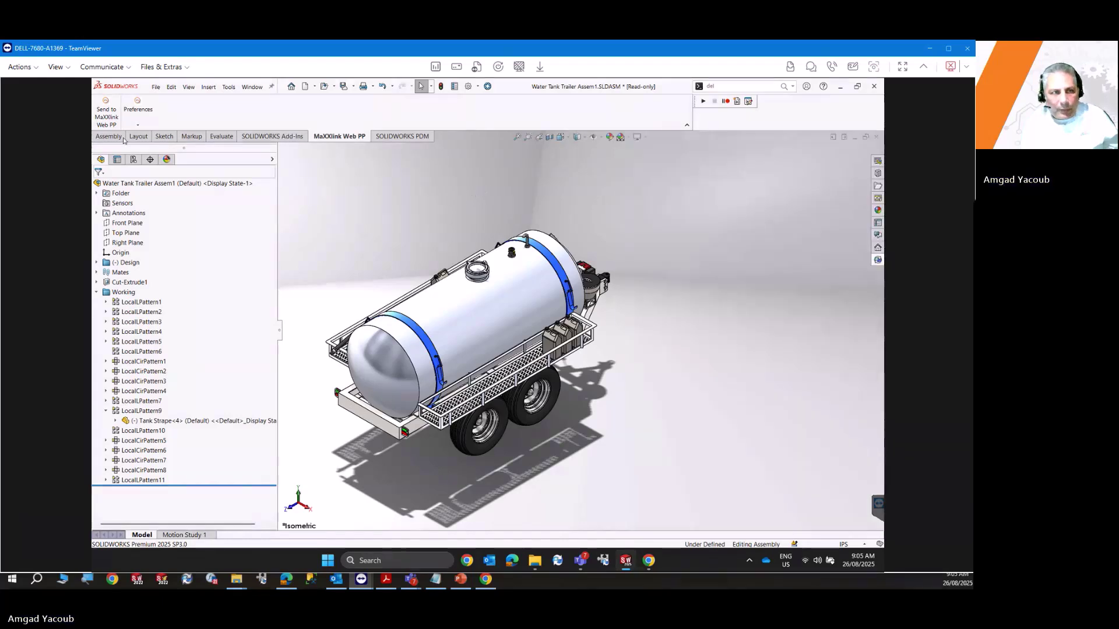
Send the assembly to MaXXlink Web PP, logging in with the account email and password.
left_click(109, 119)
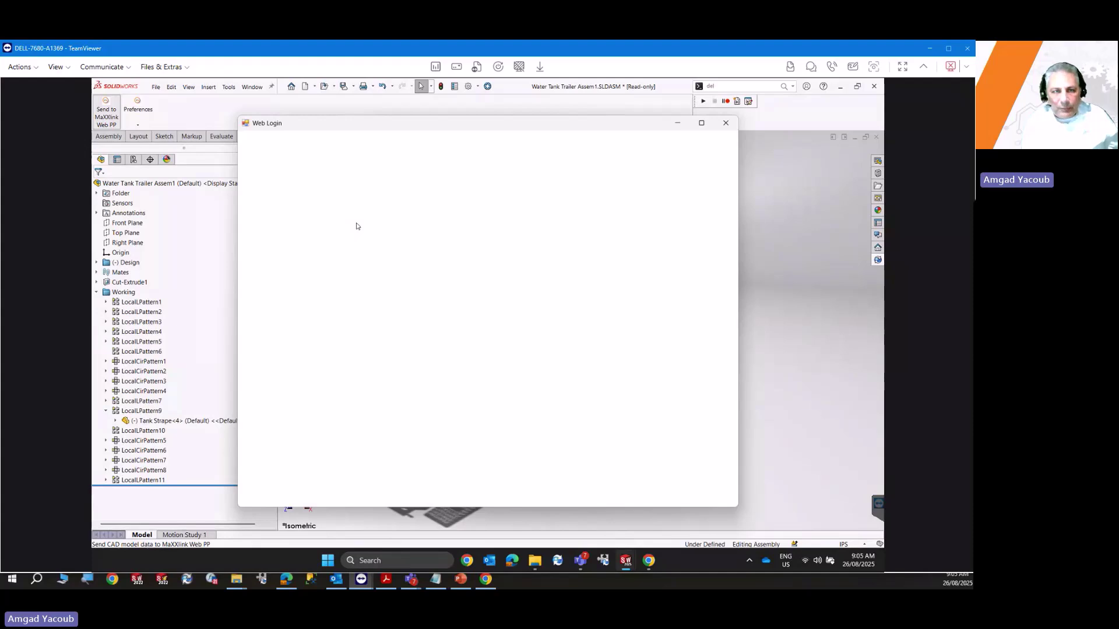
left_click(524, 366)
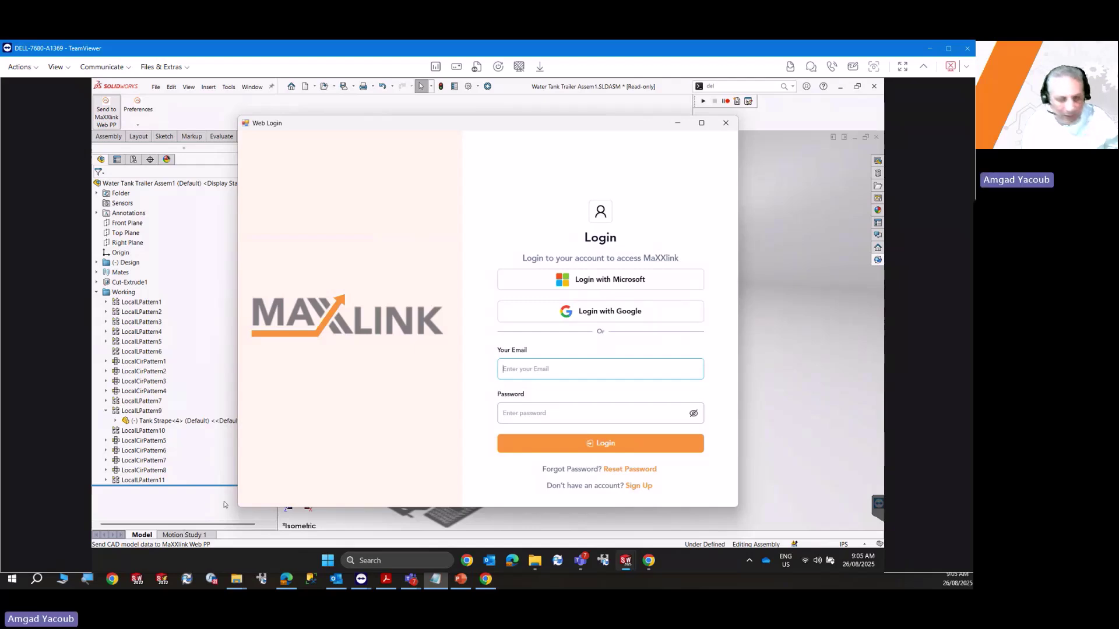
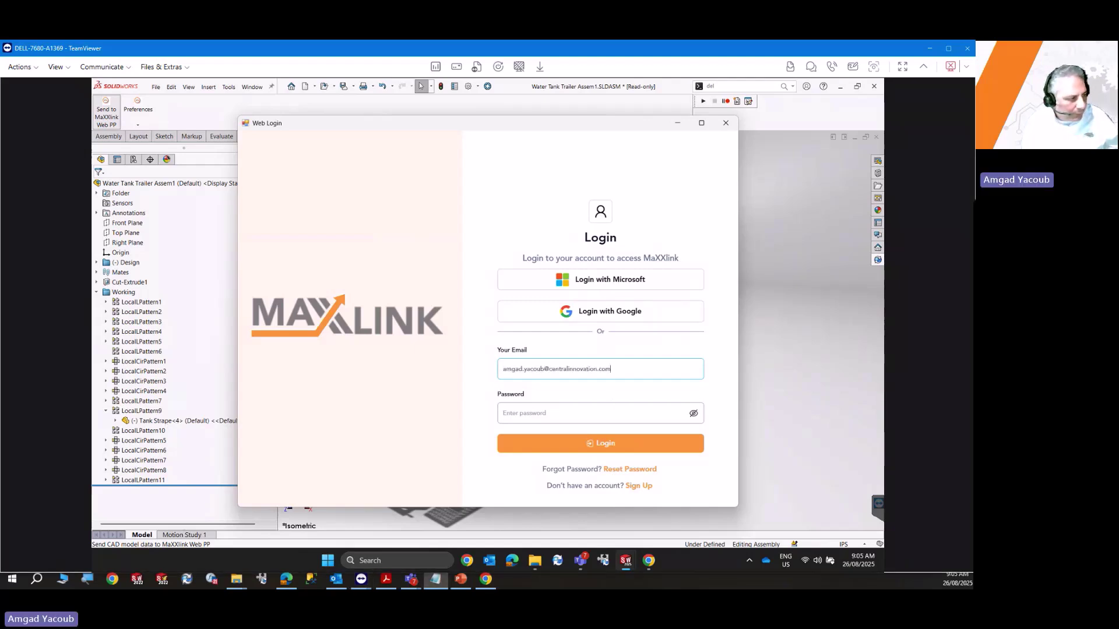
left_click(586, 414)
type("************")
left_click(581, 449)
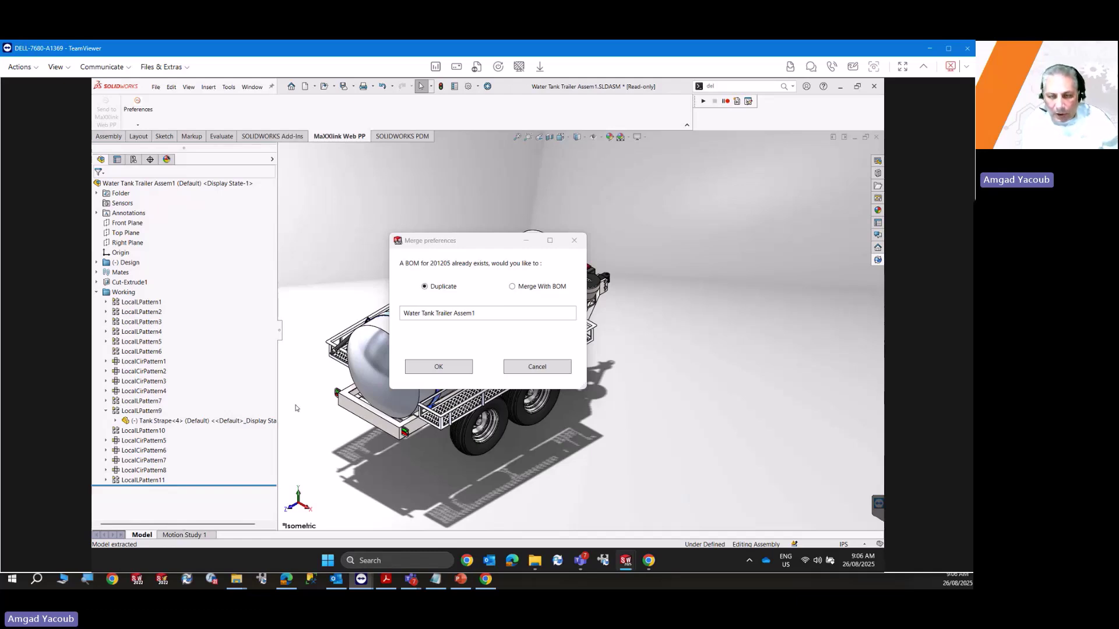
Merge the assembly into the existing WATER TANK 2 BOM and acknowledge the success message.
left_click(512, 286)
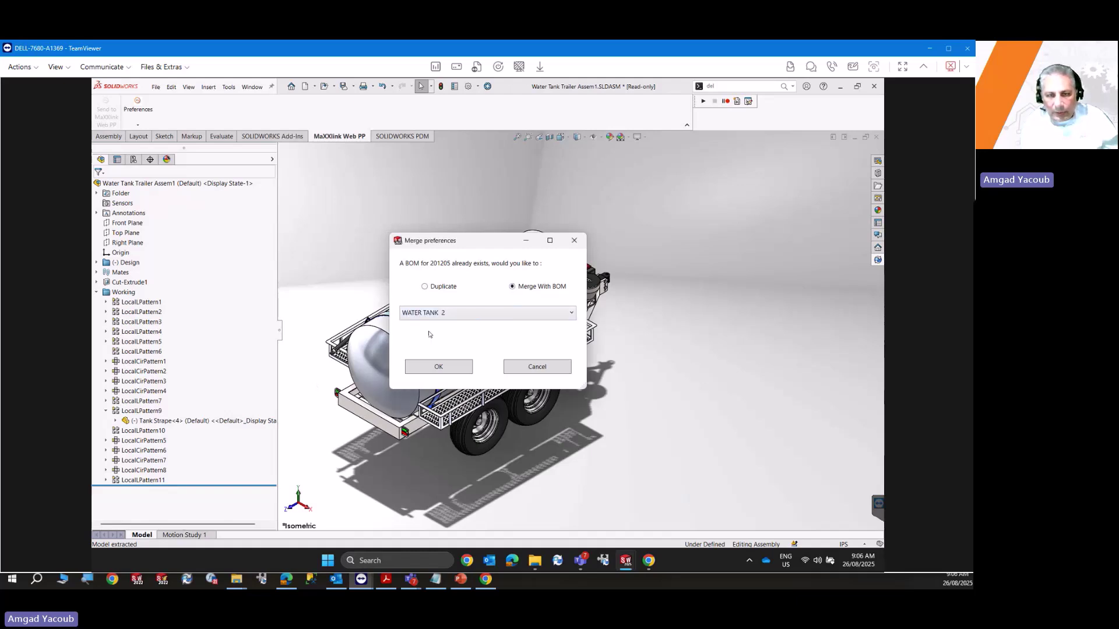
left_click(429, 375)
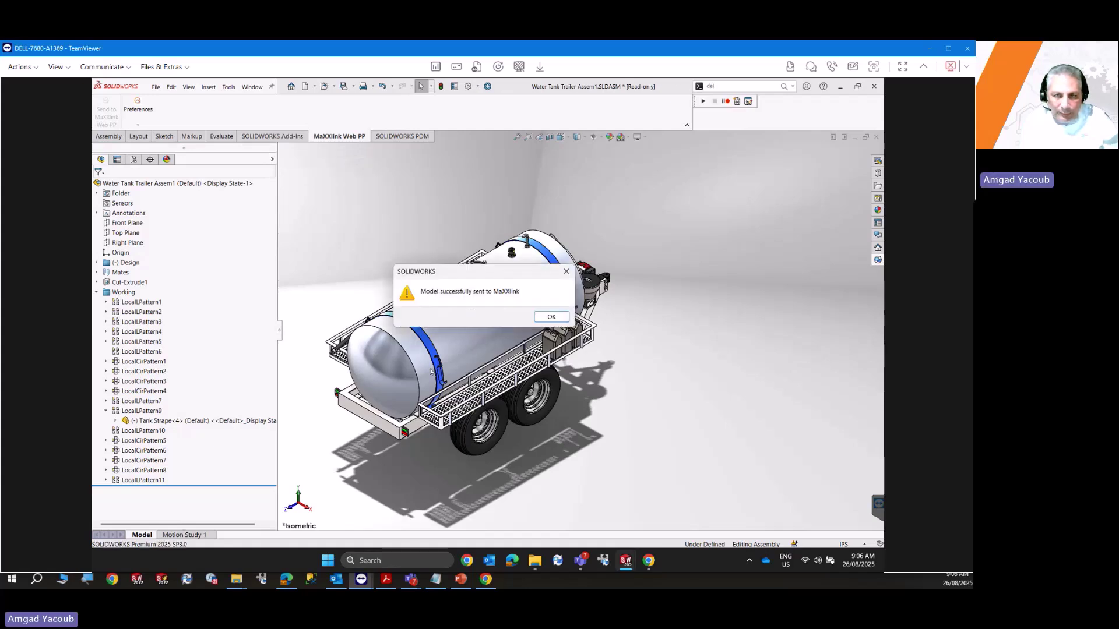
left_click(553, 318)
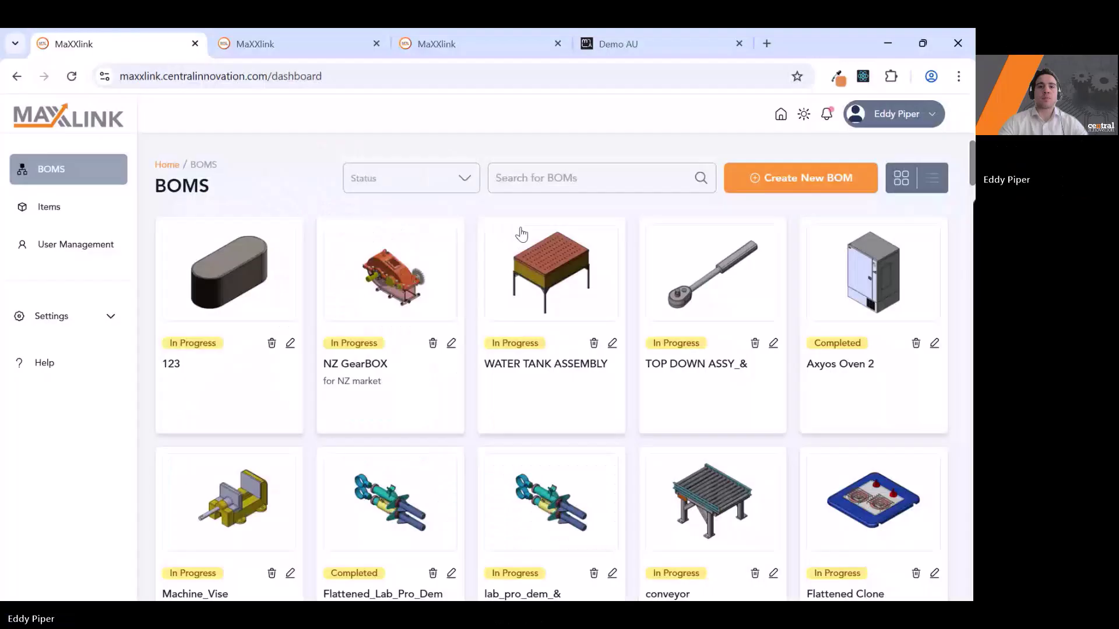
Switch to the other presenter's shared MaXXlink BOMs dashboard.
scroll(513, 219, "down", 1)
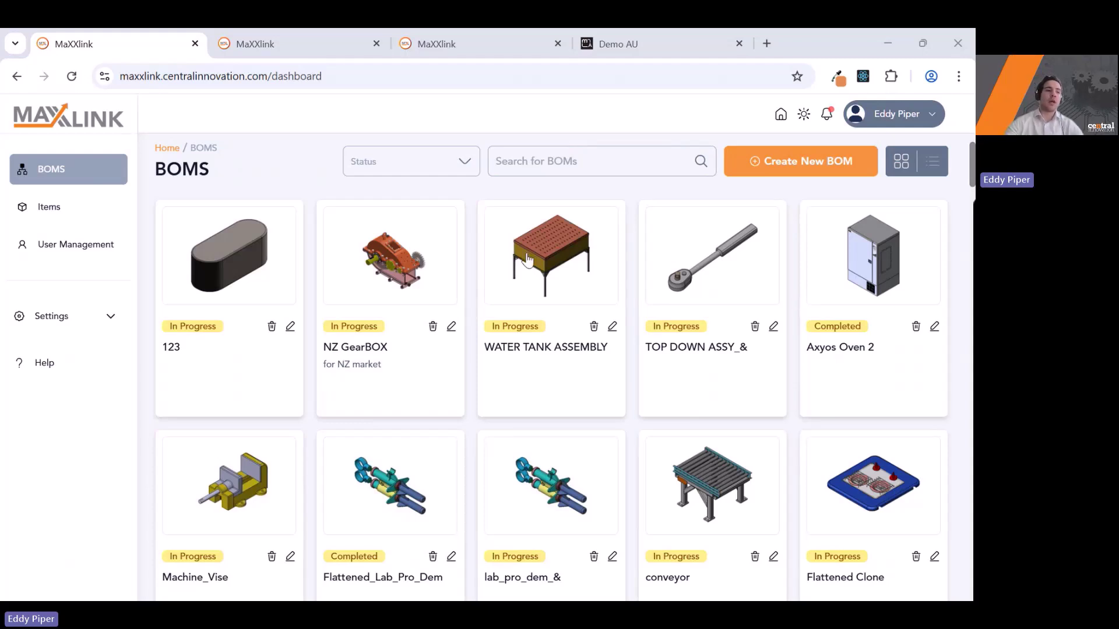
Open Flattened_Lab_Pro_Dem and return so the dashboard refreshes with WATER TANK ASSEMBLY listed first.
scroll(527, 259, "down", 1)
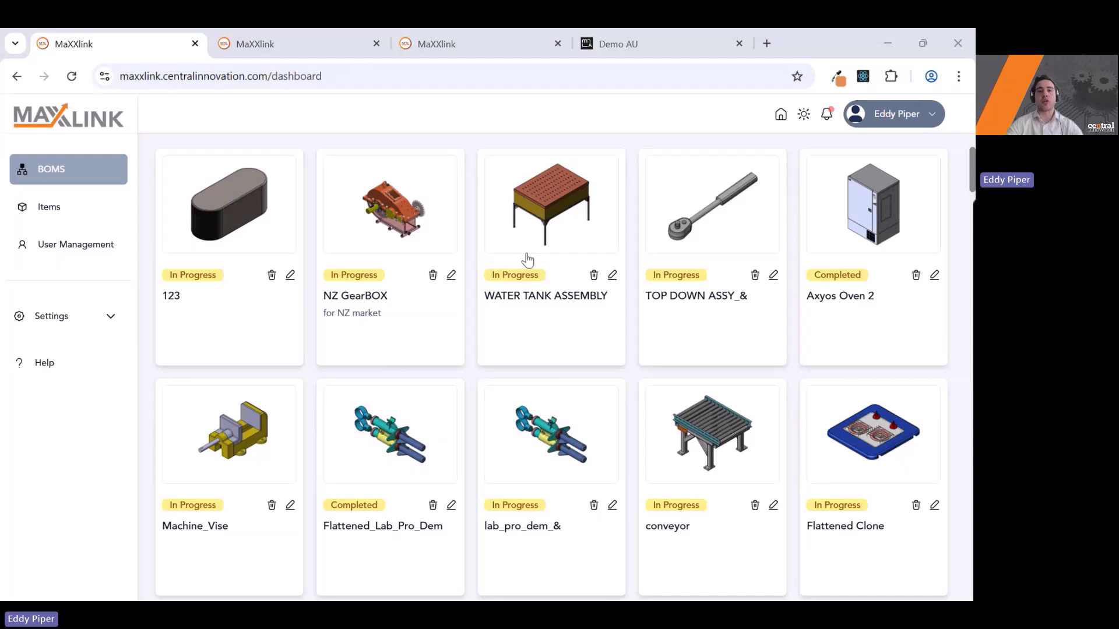
scroll(473, 378, "down", 4)
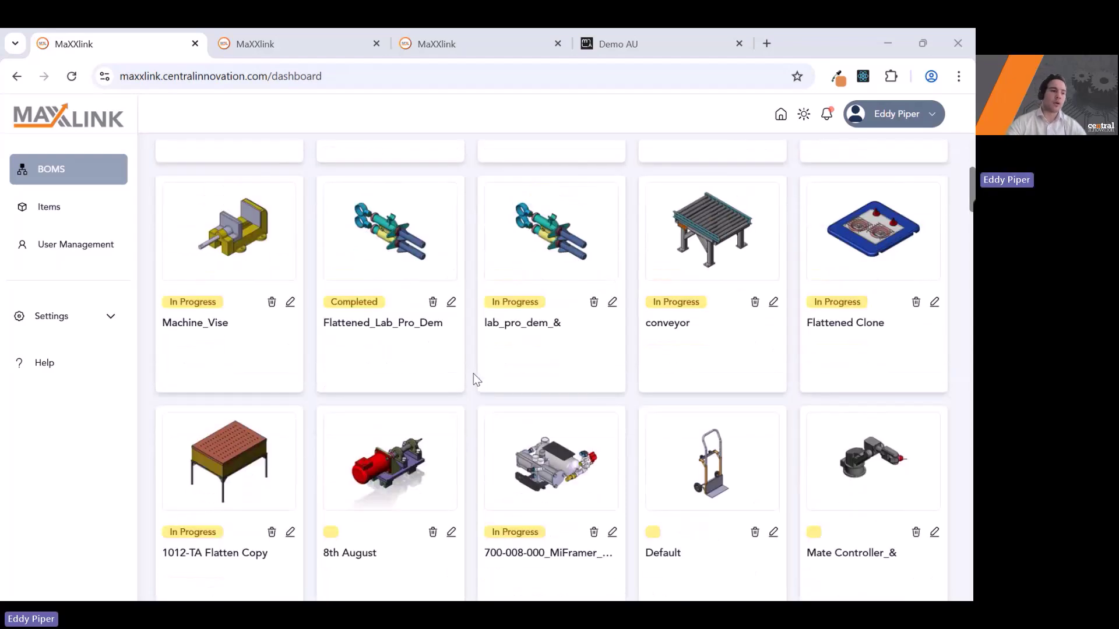
scroll(489, 372, "down", 2)
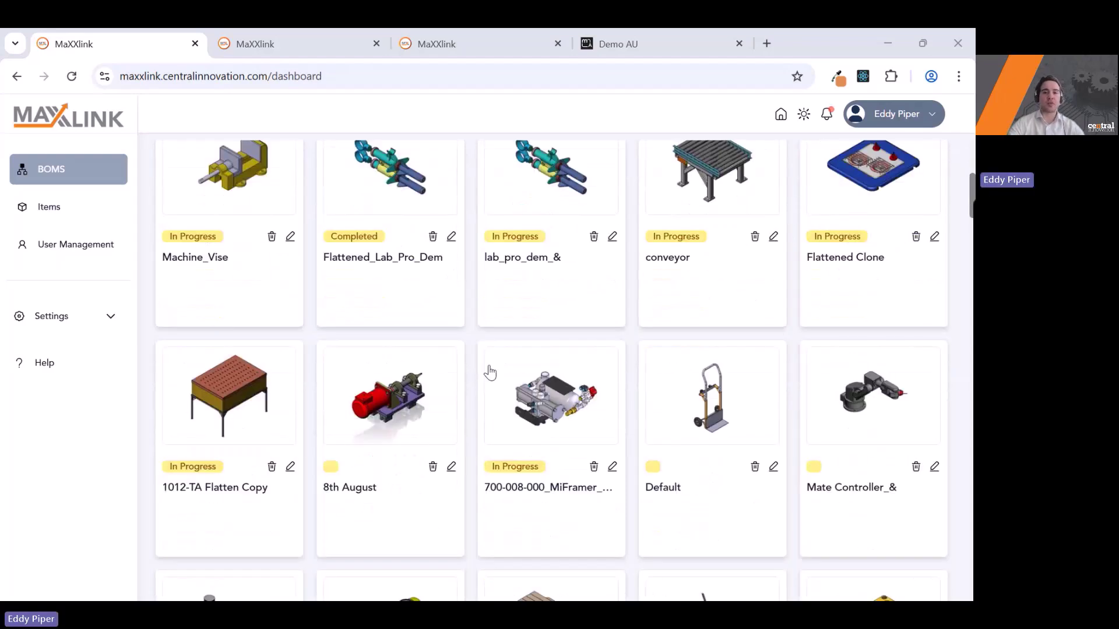
scroll(490, 373, "down", 1)
scroll(490, 373, "up", 2)
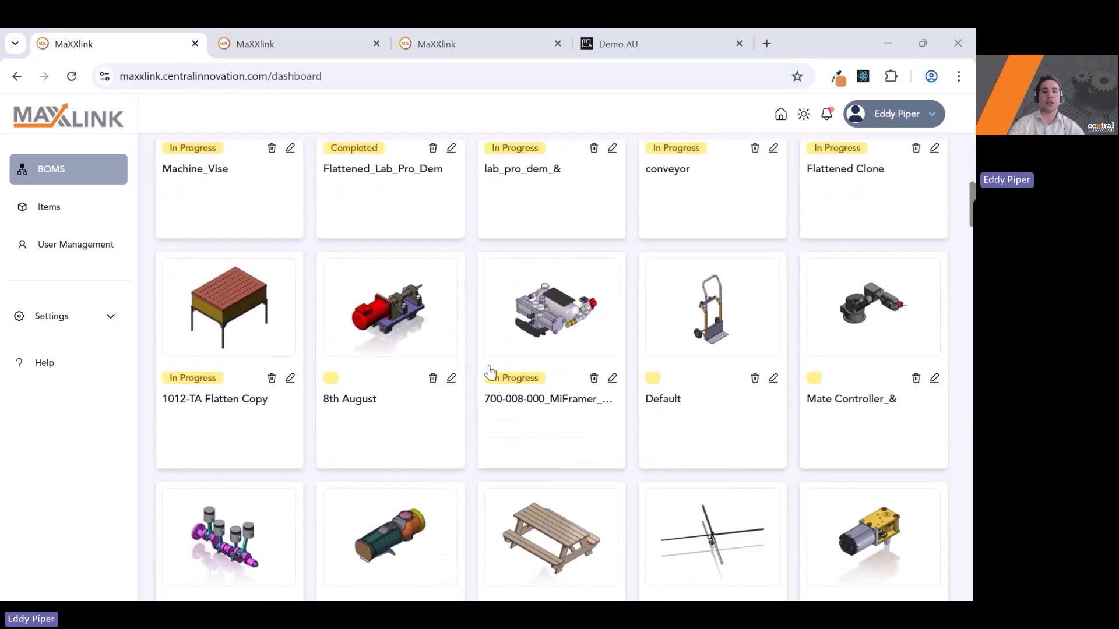
scroll(460, 274, "up", 1)
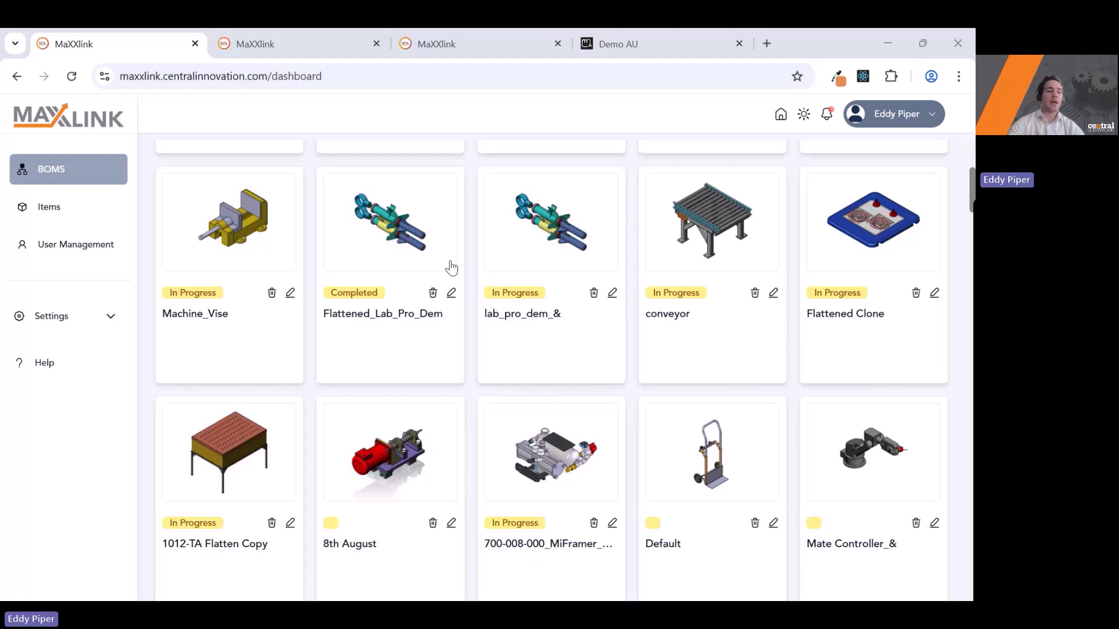
left_click(452, 295)
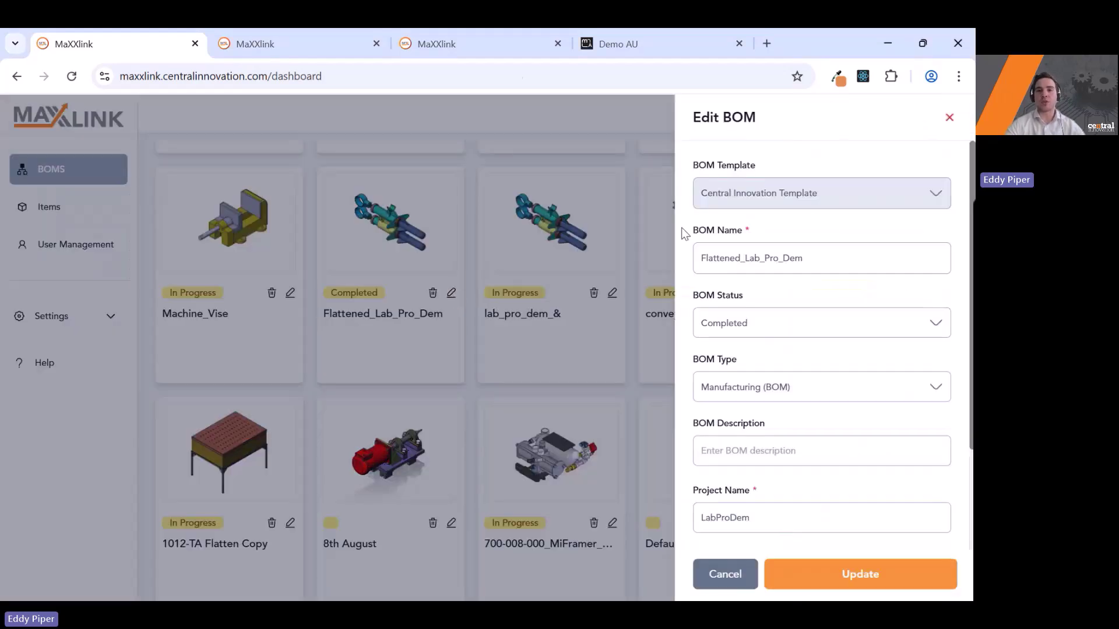
left_click(17, 76)
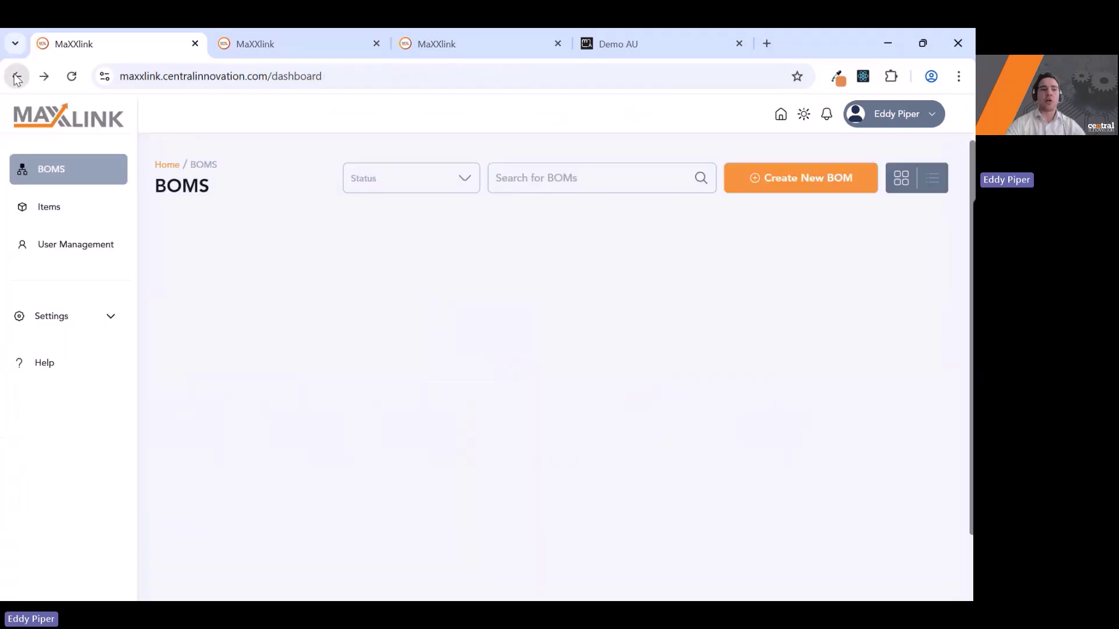
scroll(344, 360, "down", 3)
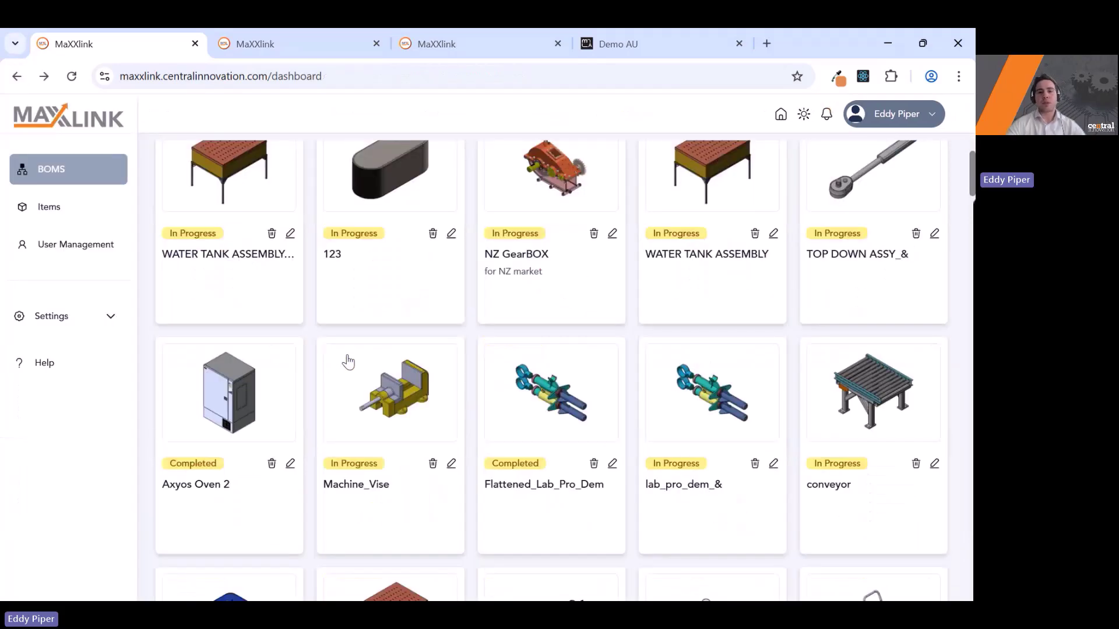
Review the MYOB ERP connector settings without changes, then return to the WATER TANK 2 BOM list.
left_click(244, 45)
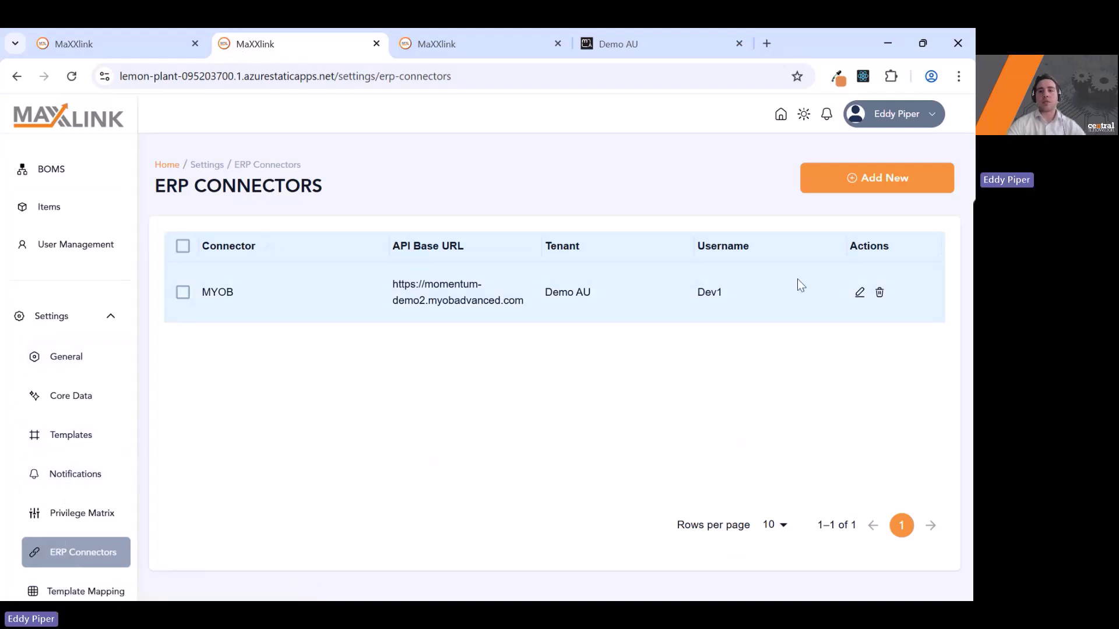
left_click(859, 293)
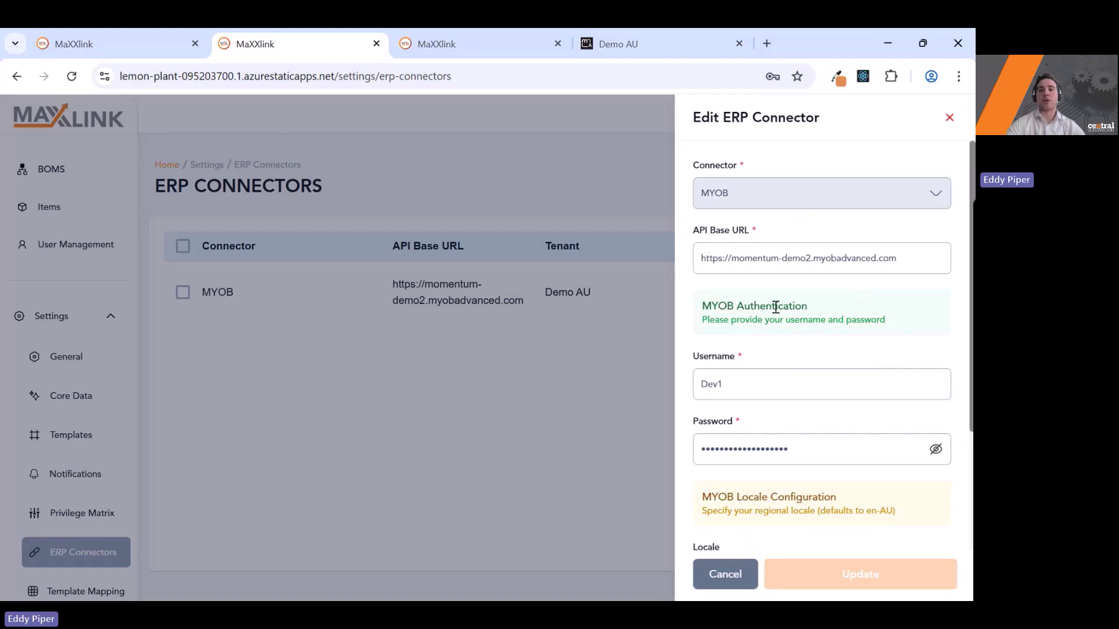
scroll(868, 280, "down", 1)
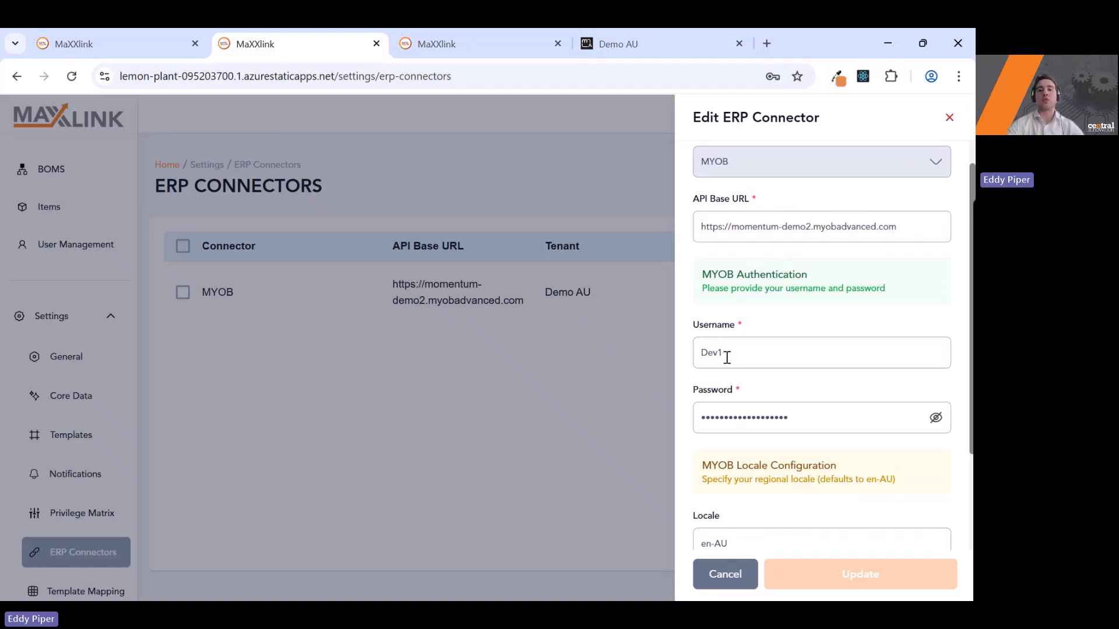
scroll(728, 350, "down", 2)
scroll(739, 346, "down", 1)
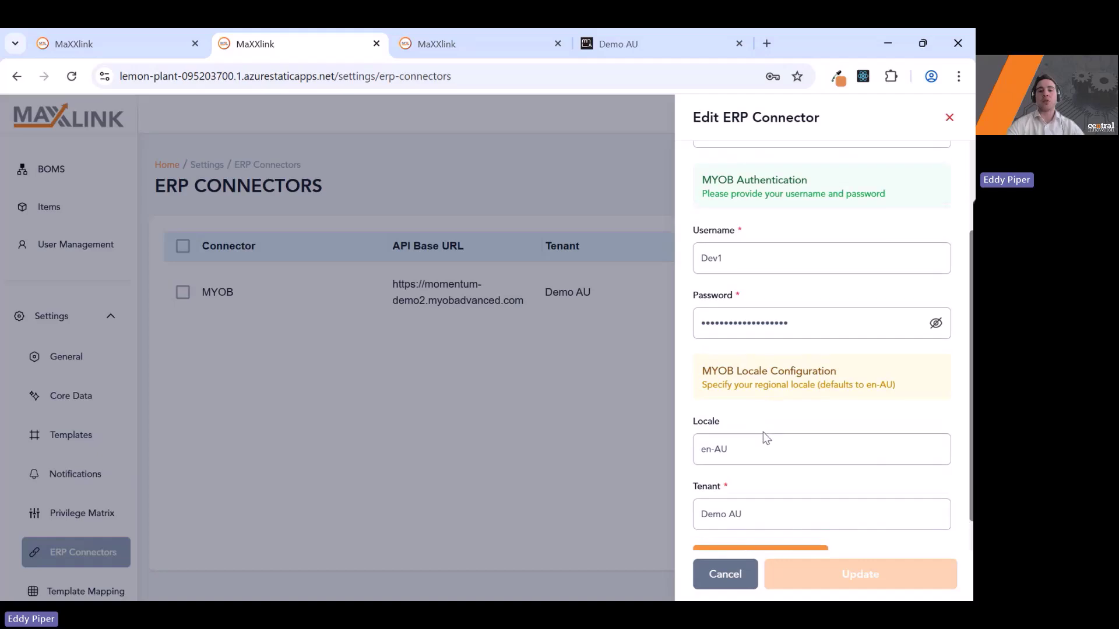
scroll(774, 459, "down", 1)
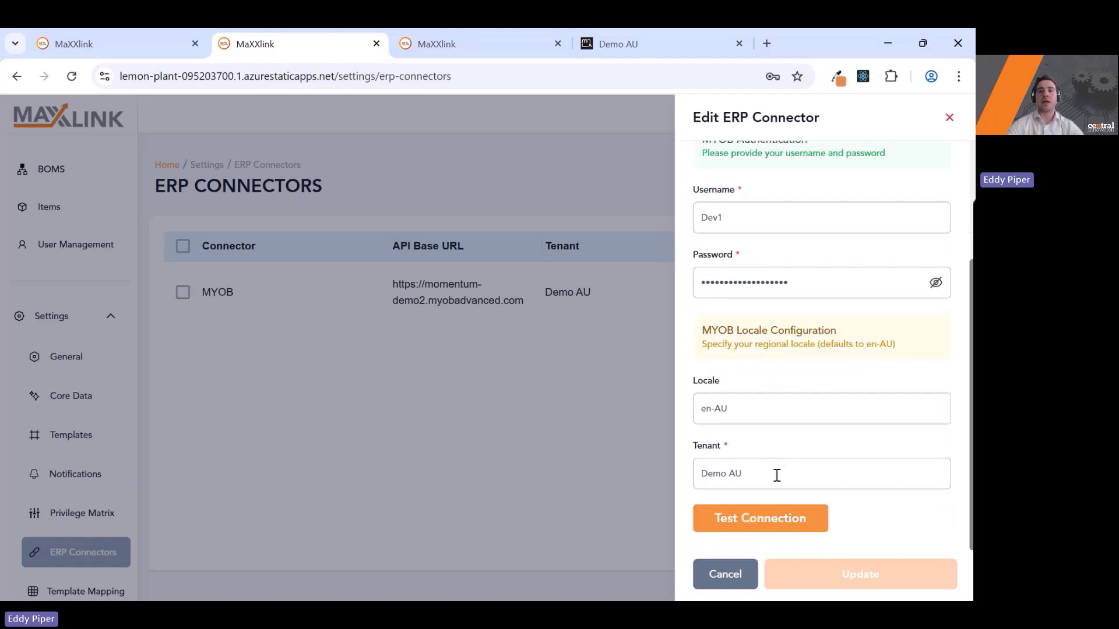
left_click(556, 374)
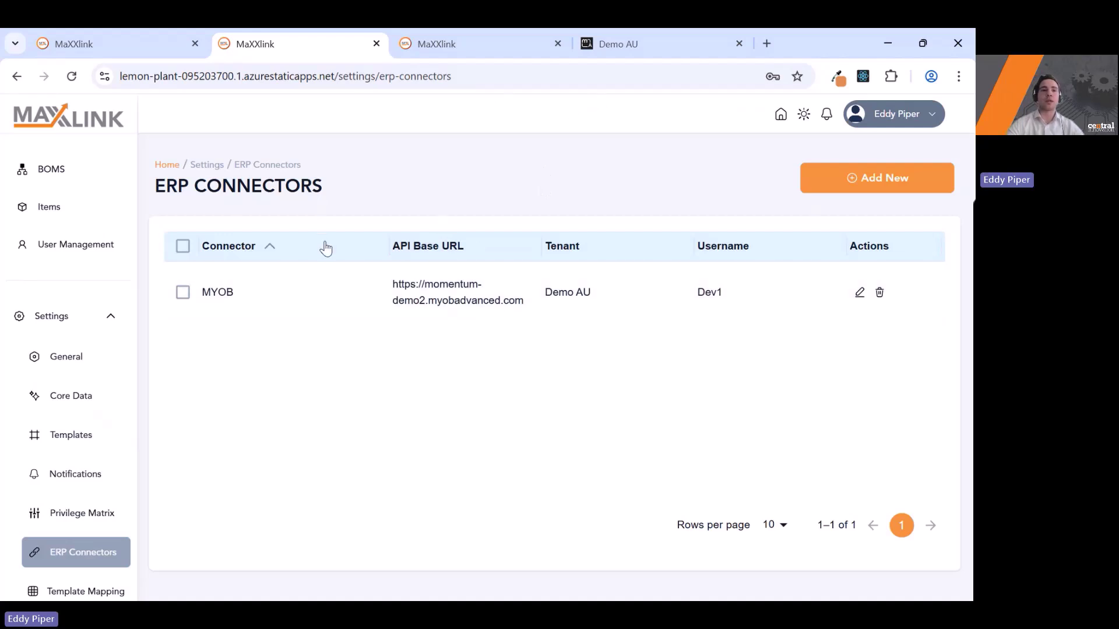
key("ctrl+Tab")
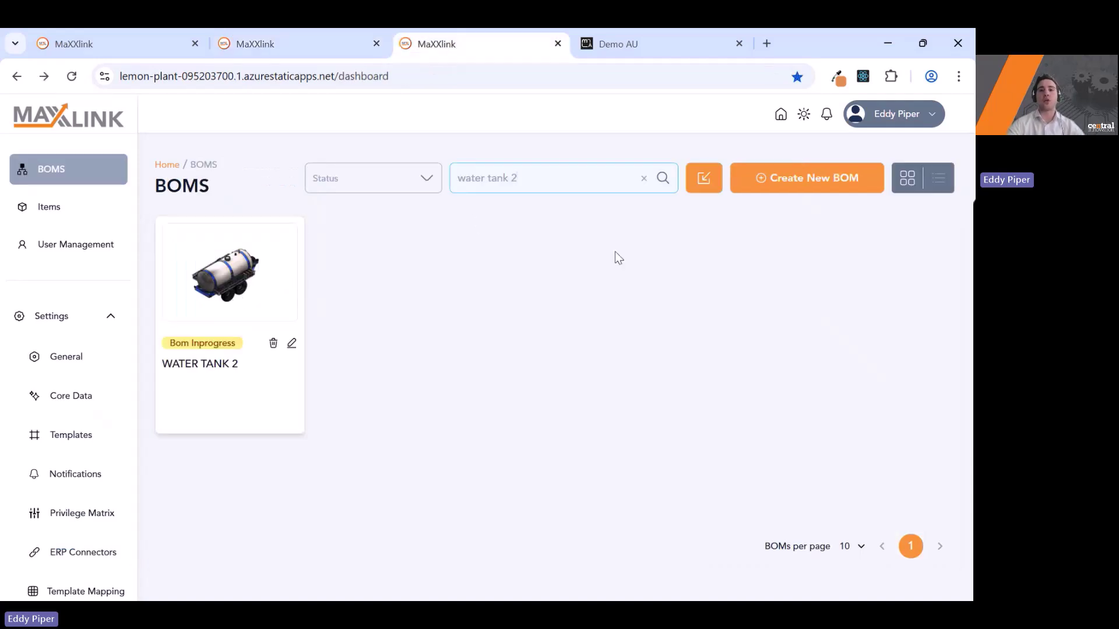
Pick MYOB as import connector, cancel the import, and open WATER TANK 2 past the license alert.
left_click(700, 183)
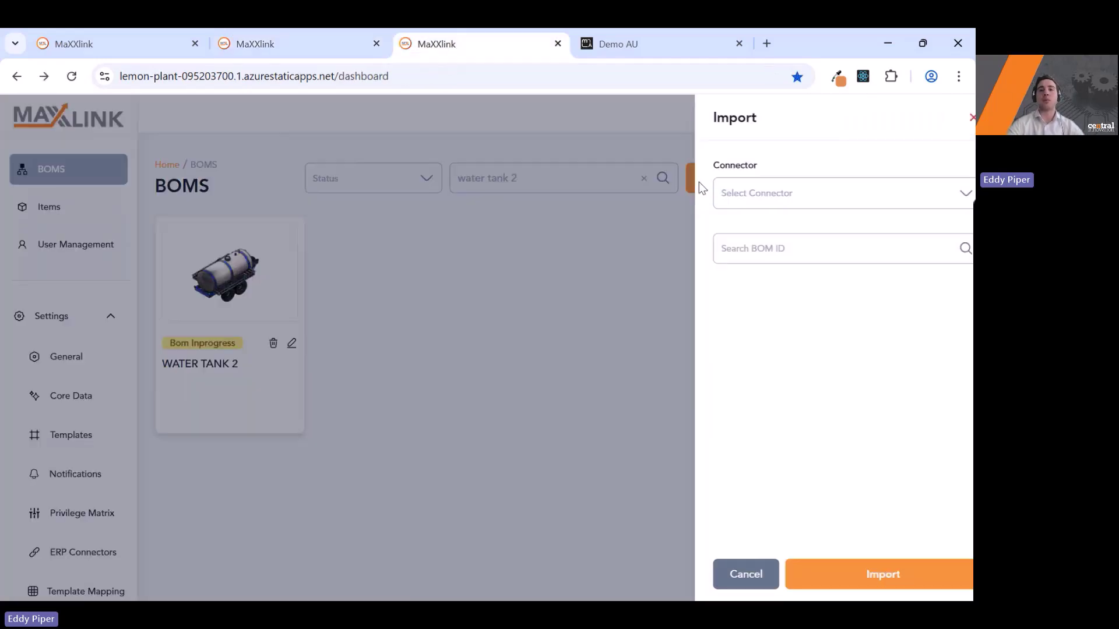
left_click(733, 194)
left_click(732, 224)
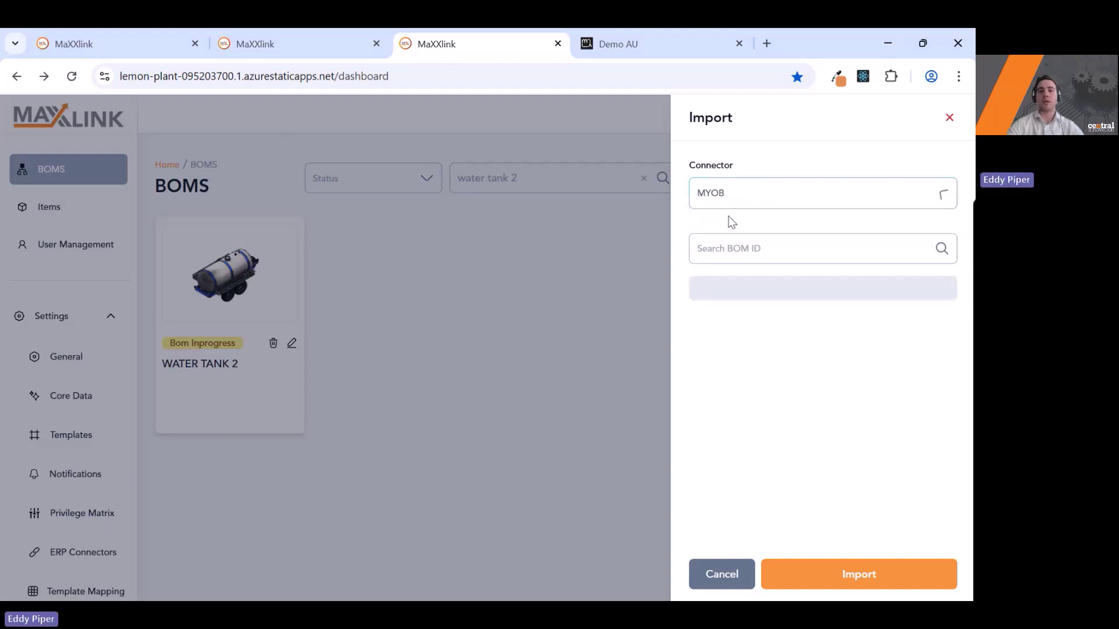
scroll(790, 315, "down", 10)
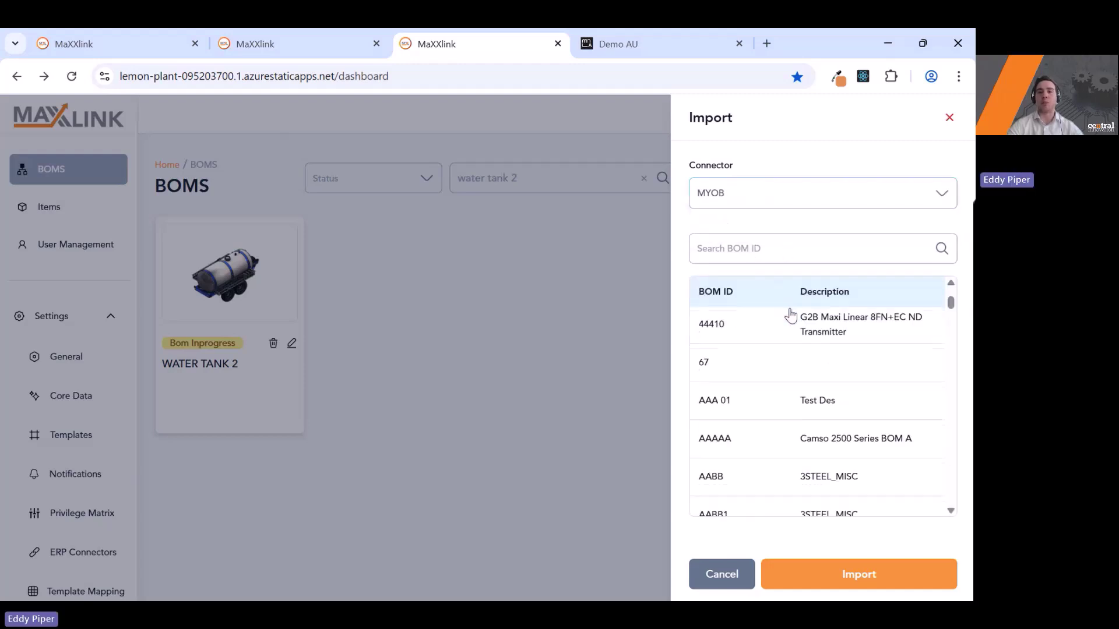
scroll(790, 315, "down", 15)
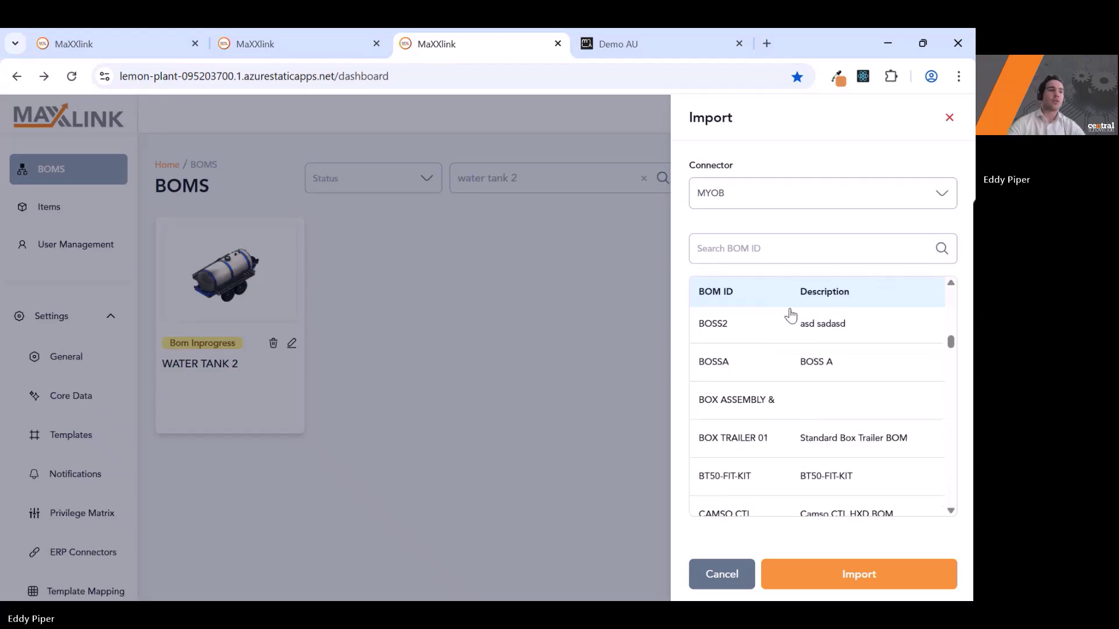
scroll(793, 361, "down", 8)
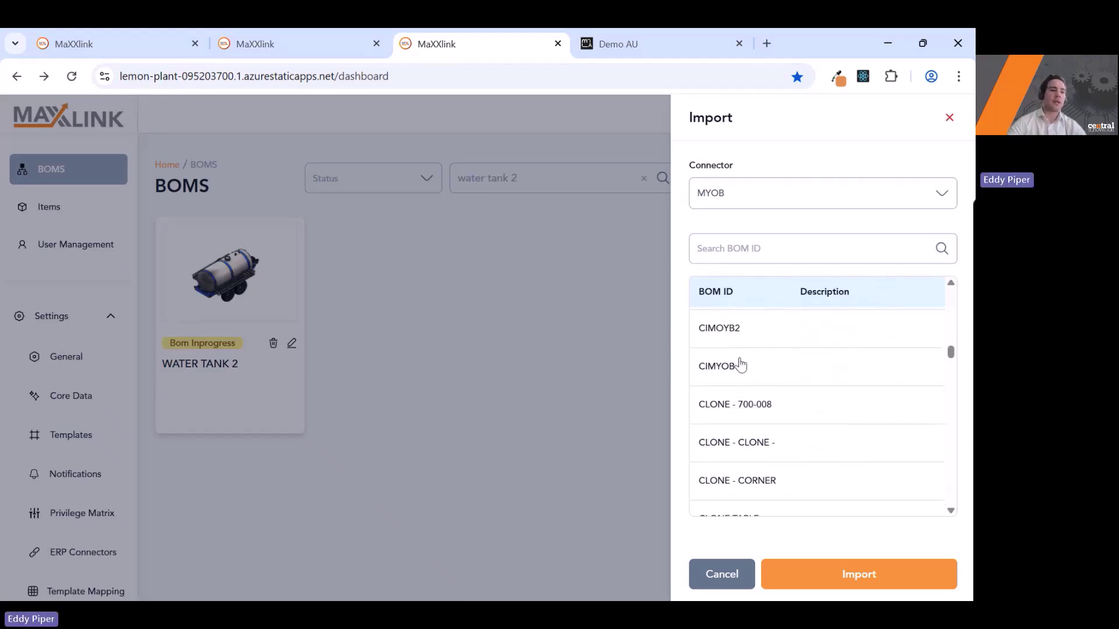
left_click(443, 395)
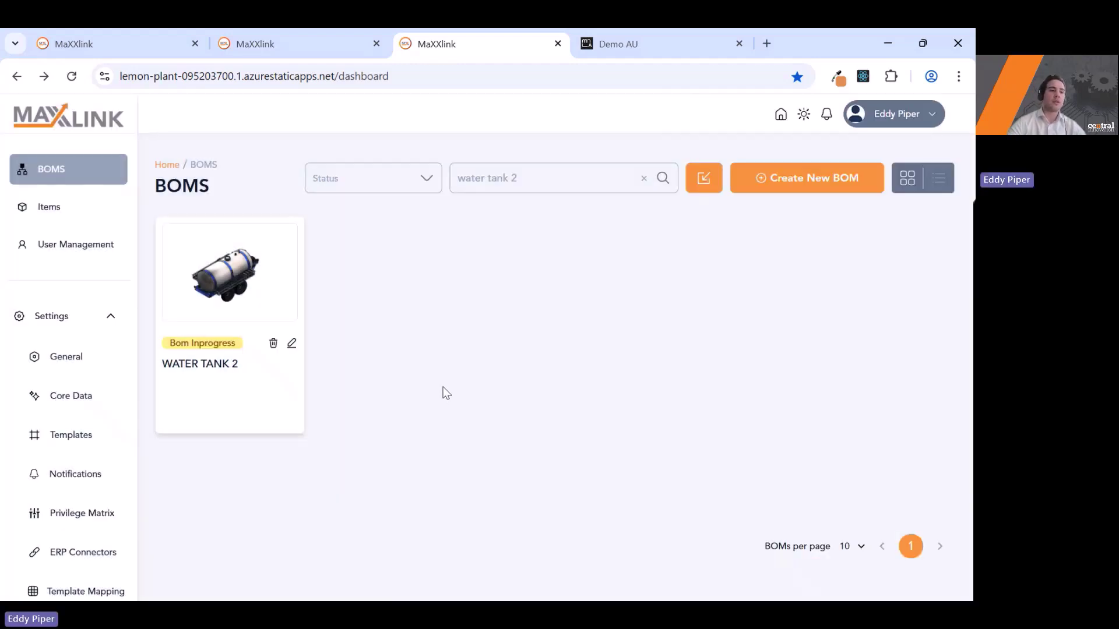
left_click(248, 299)
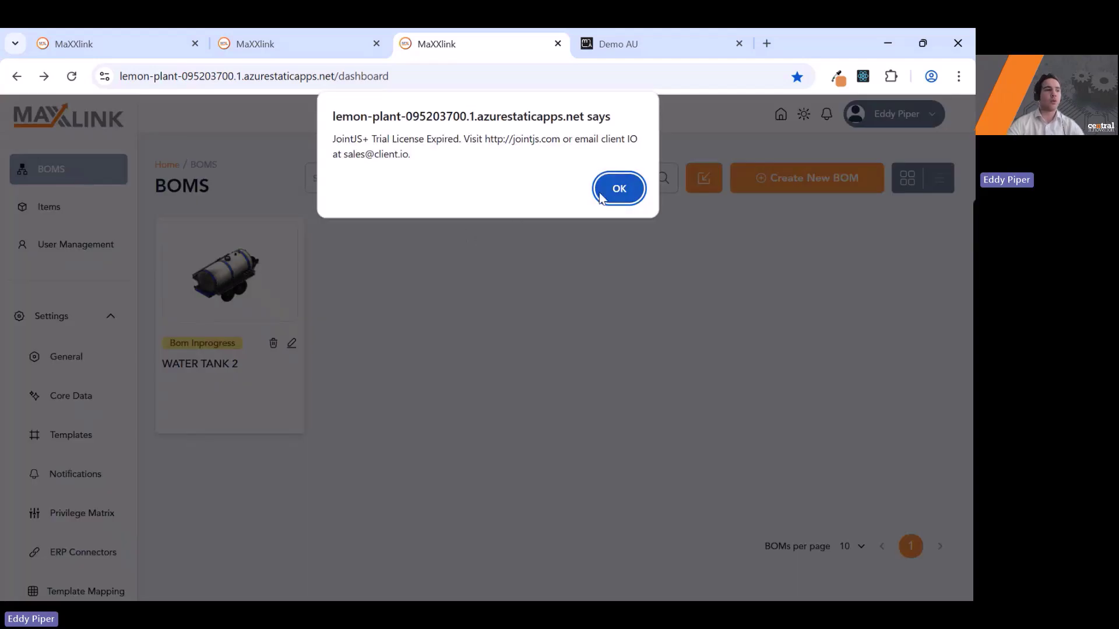
left_click(618, 188)
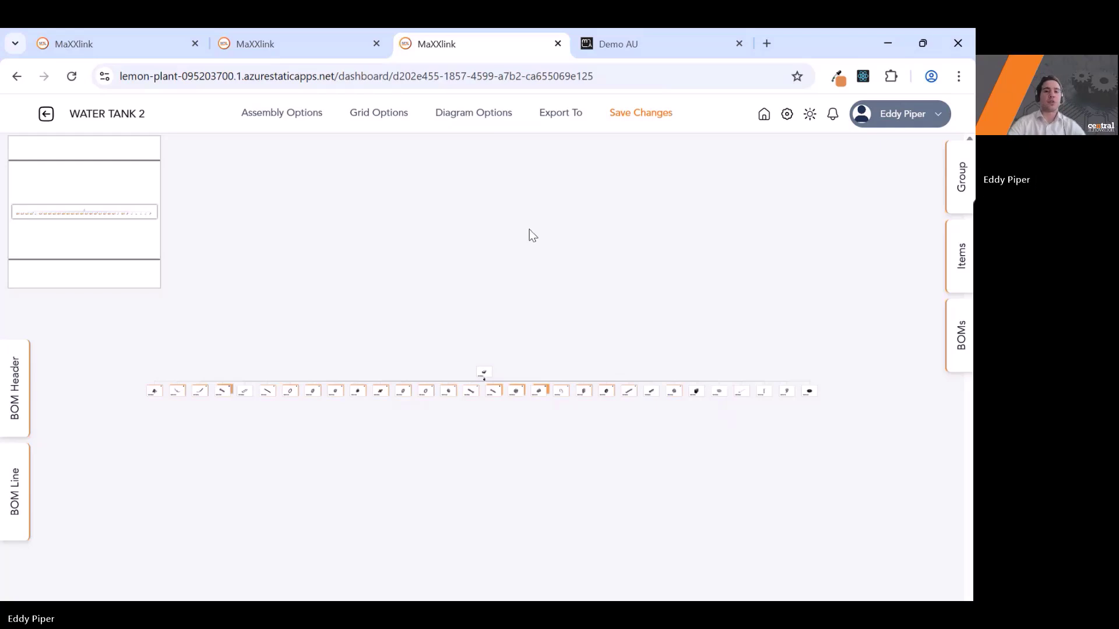
Pan along WATER TANK 2's diagram to inspect child part cards 201185A through 201199A under 201205A.
scroll(480, 383, "up", 5)
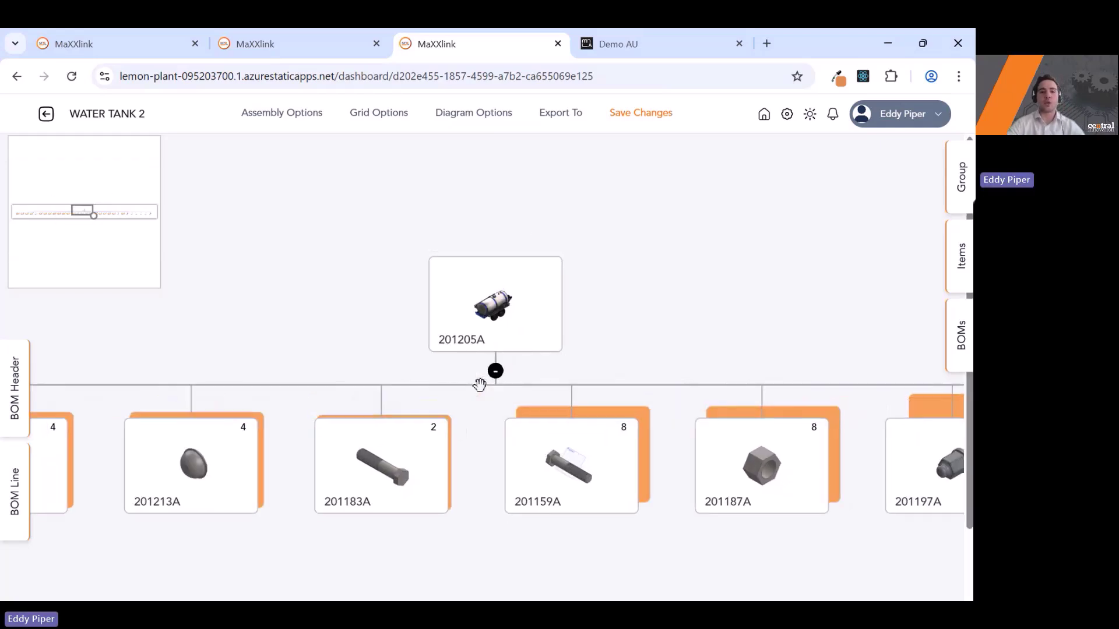
scroll(479, 382, "down", 2)
scroll(387, 380, "left", 3)
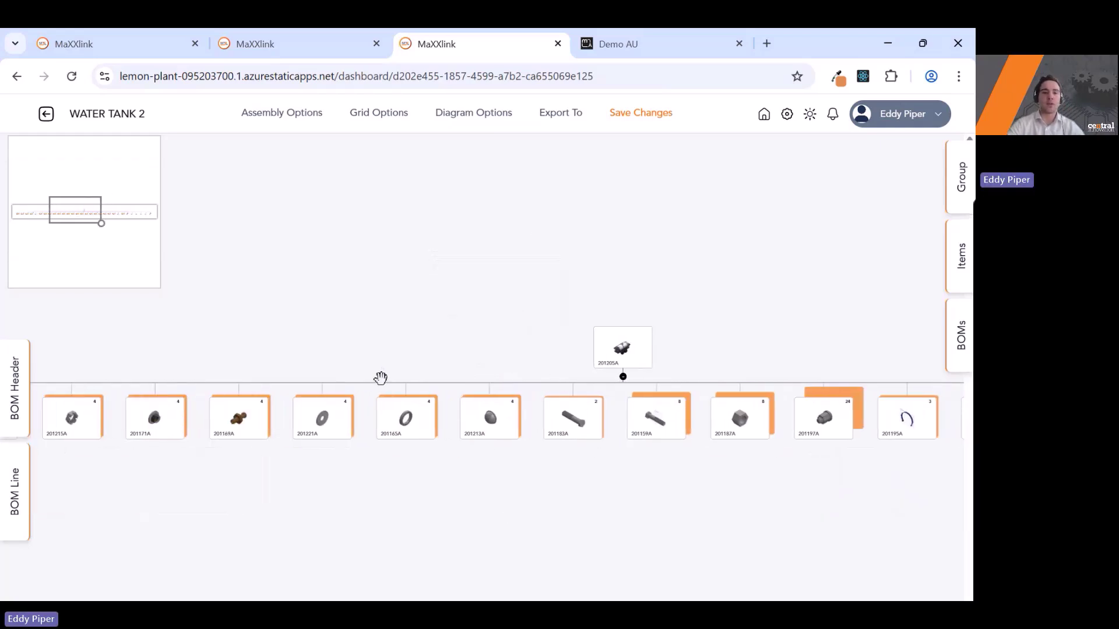
scroll(327, 383, "left", 3)
scroll(625, 413, "right", 5)
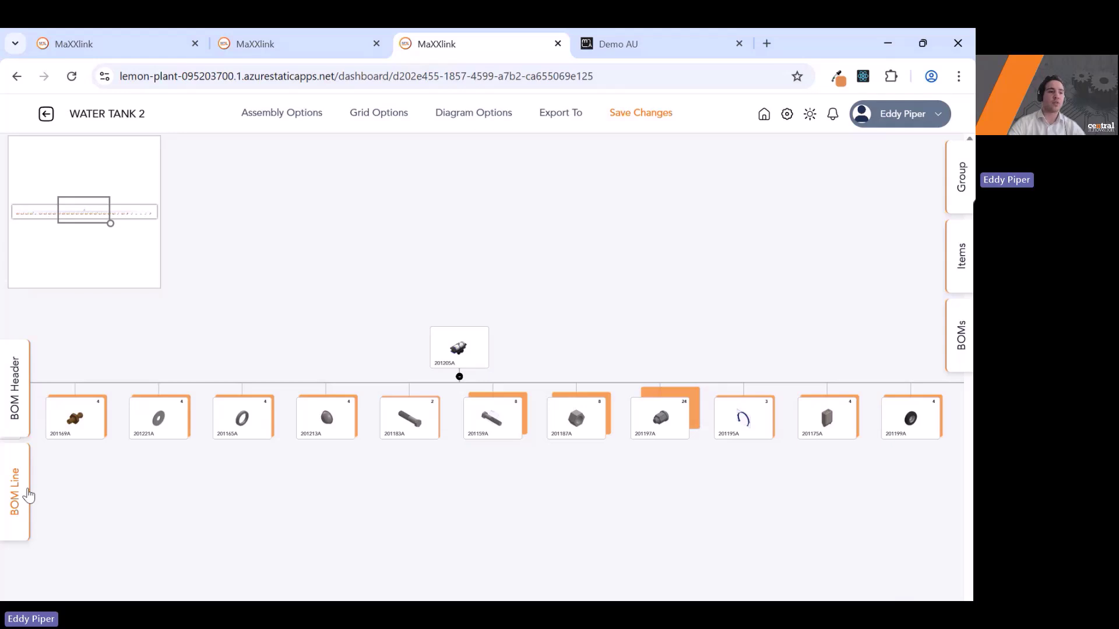
scroll(238, 407, "left", 4)
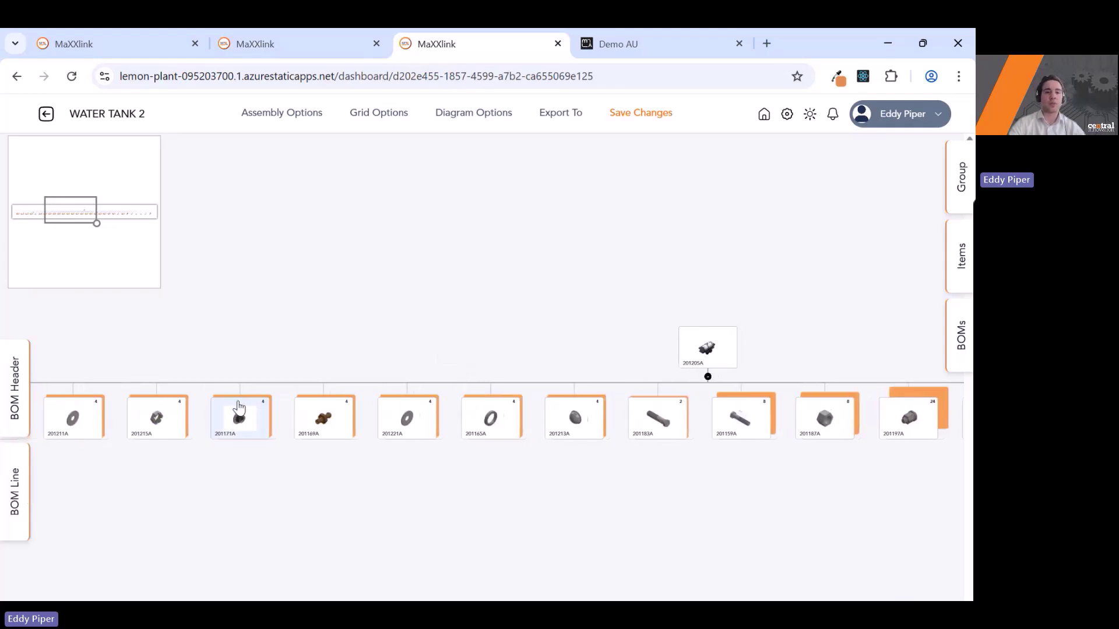
scroll(513, 421, "left", 4)
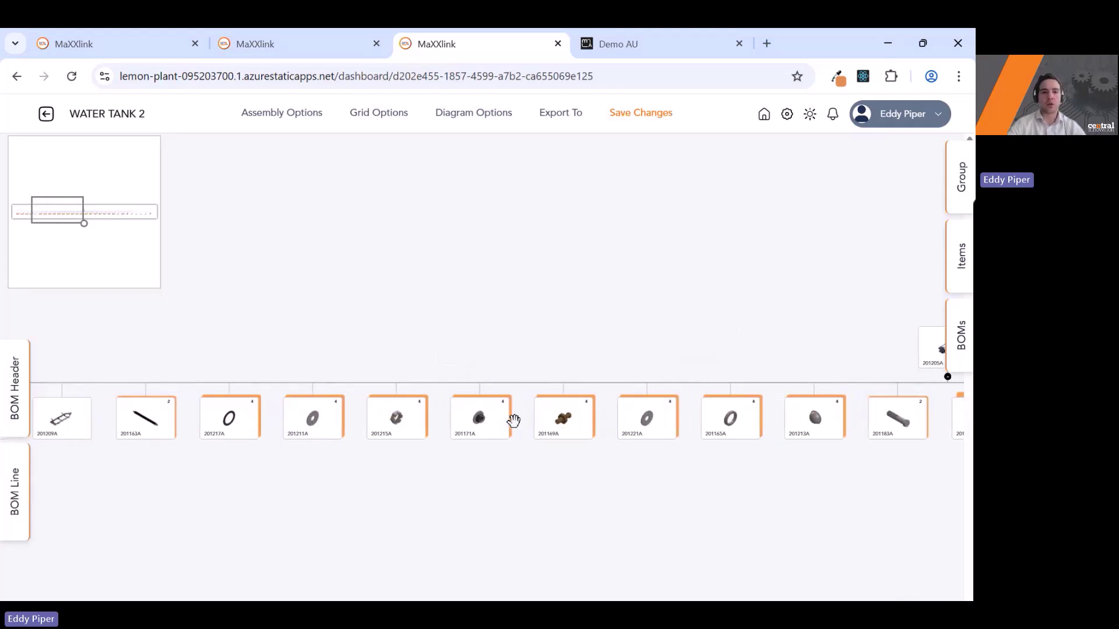
scroll(264, 432, "right", 4)
scroll(268, 427, "right", 4)
scroll(550, 452, "left", 12)
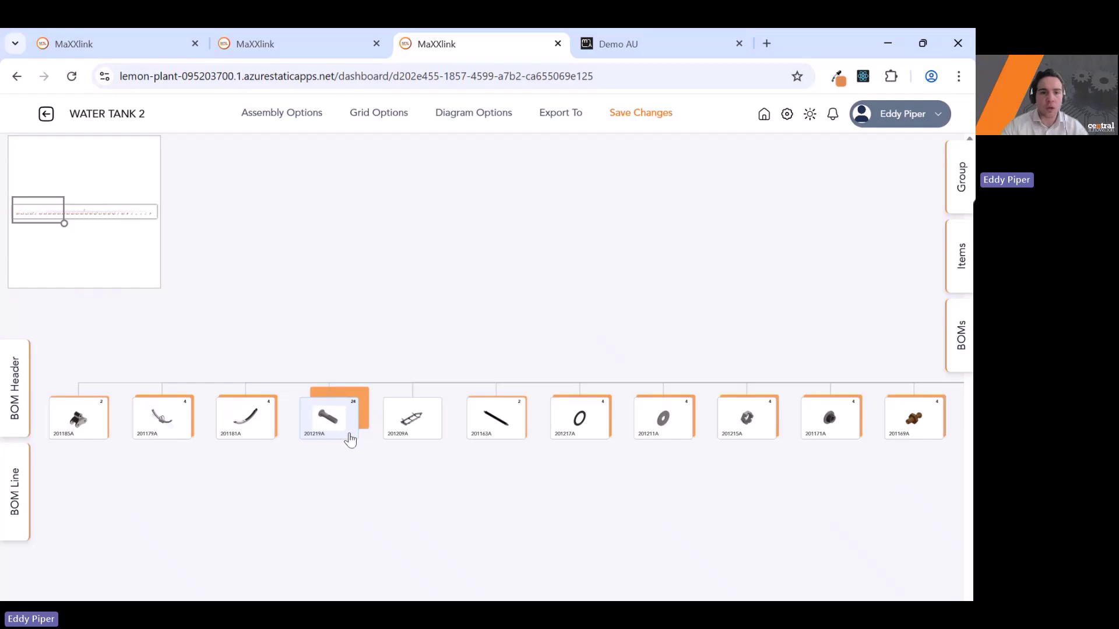
In the BOM Line table, change line 1.4 (201219A) to a quantity of 28.
left_click(15, 496)
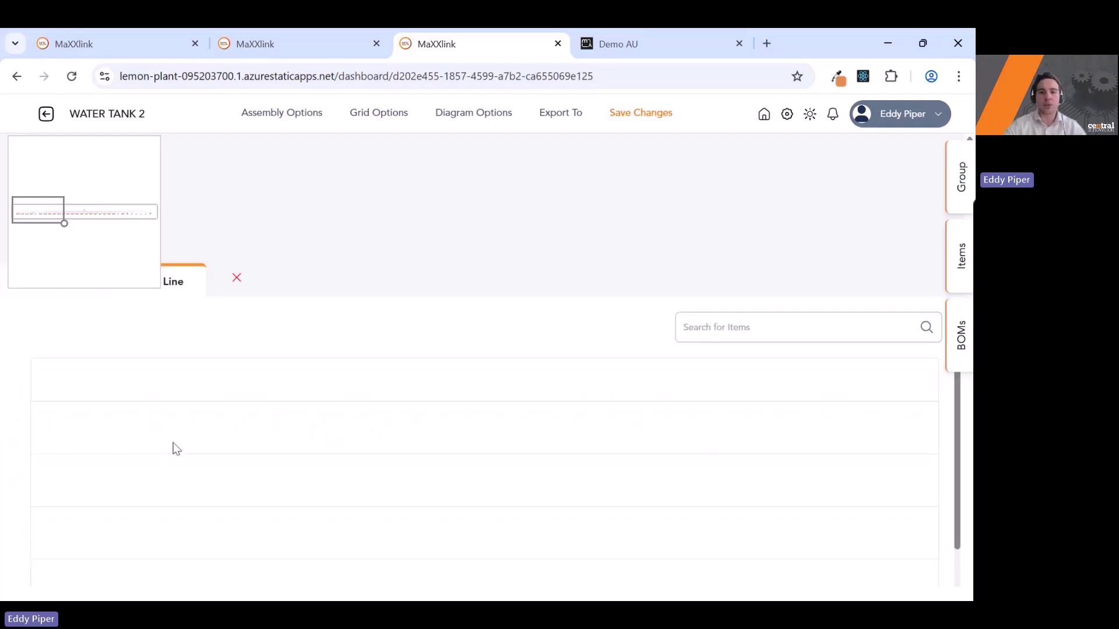
scroll(507, 489, "down", 1)
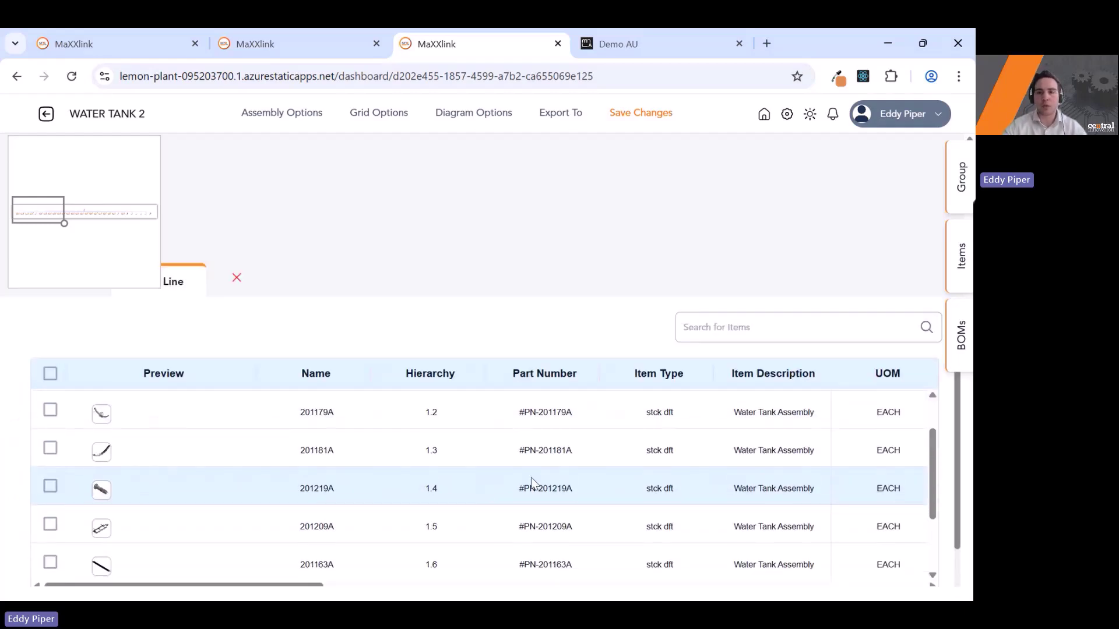
scroll(894, 480, "right", 2)
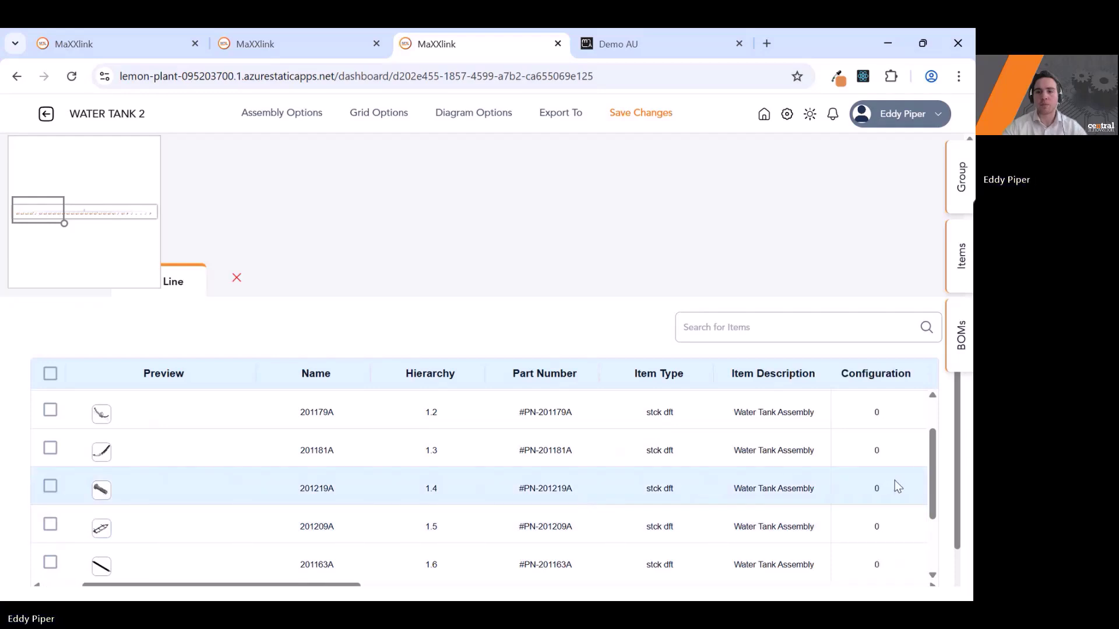
scroll(894, 480, "right", 5)
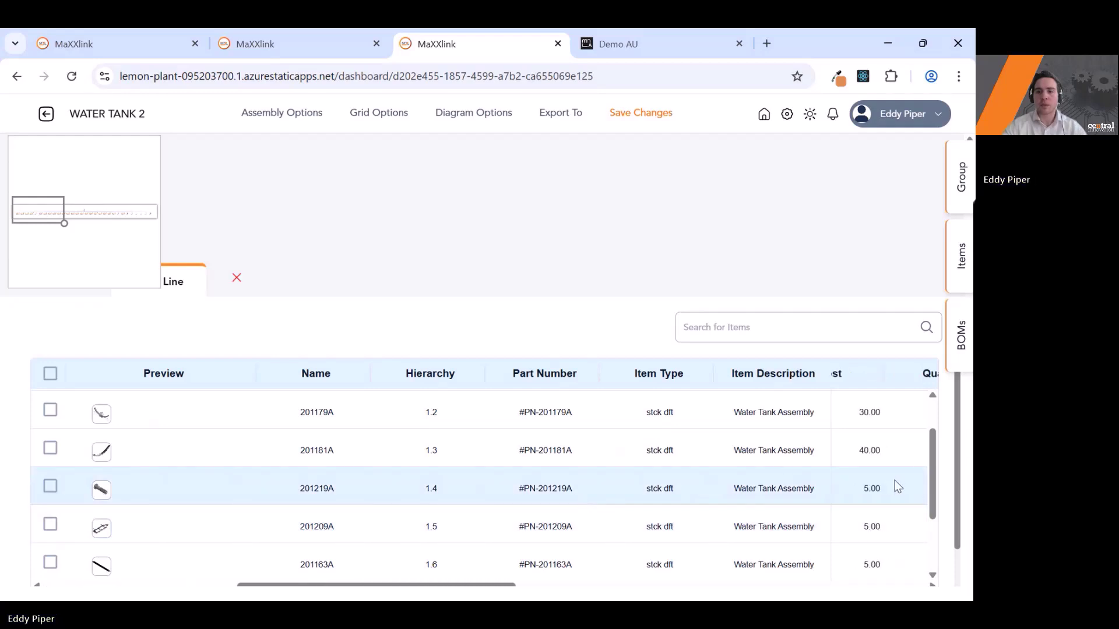
scroll(894, 480, "right", 2)
left_click(845, 484)
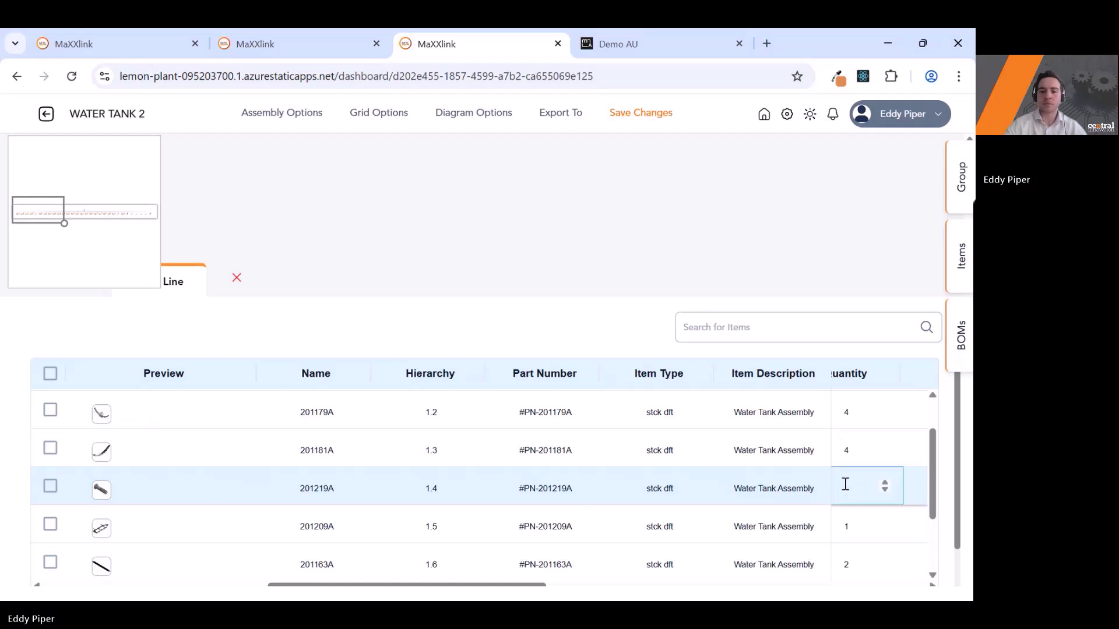
type("28")
key("Return")
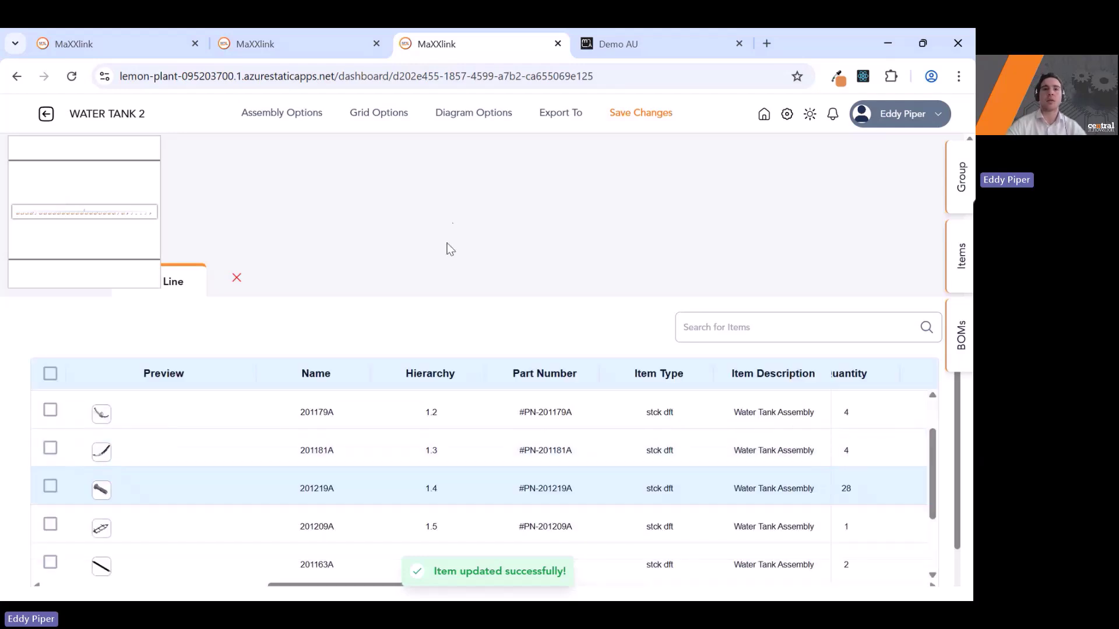
Export the WATER TANK 2 BOM to MYOB, then search MYOB Advanced for 'water my'.
left_click(450, 247)
left_click(542, 126)
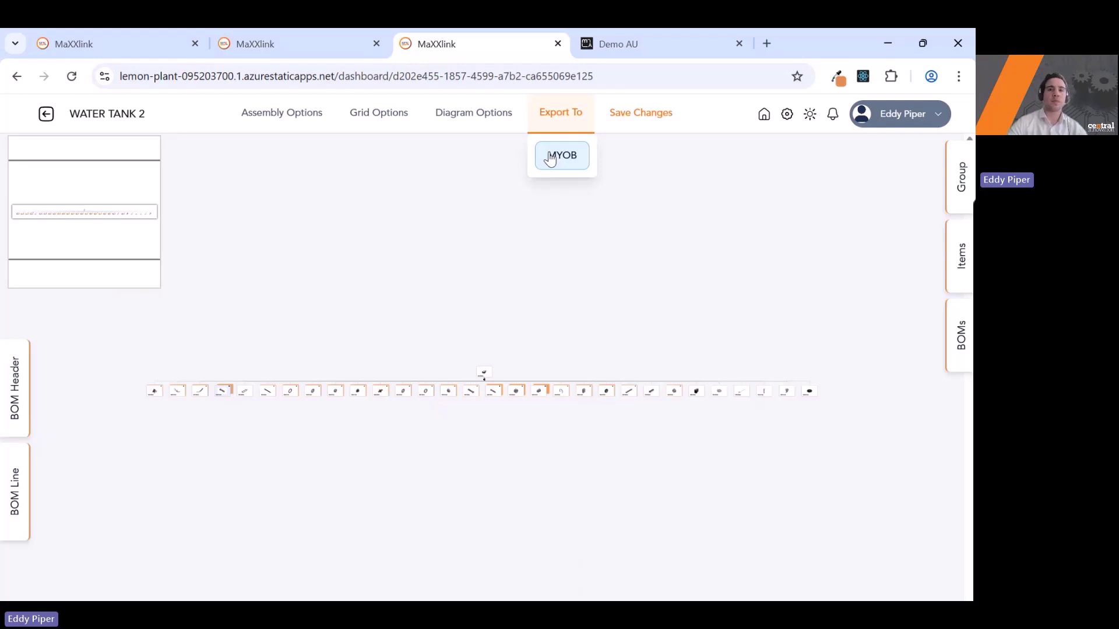
left_click(561, 159)
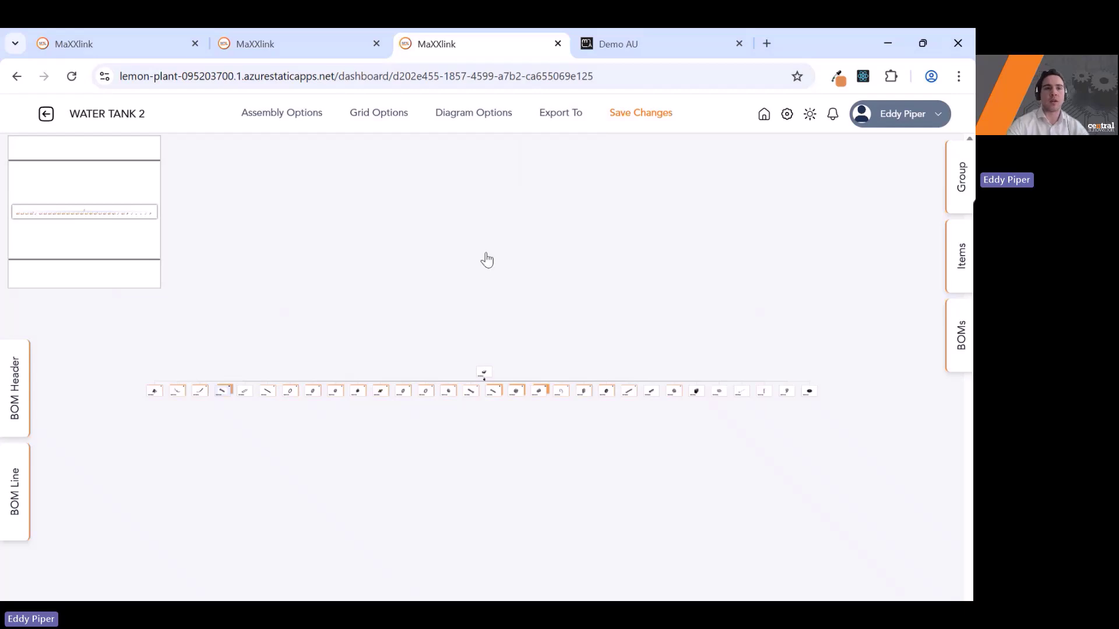
key("ctrl+Tab")
type("water my")
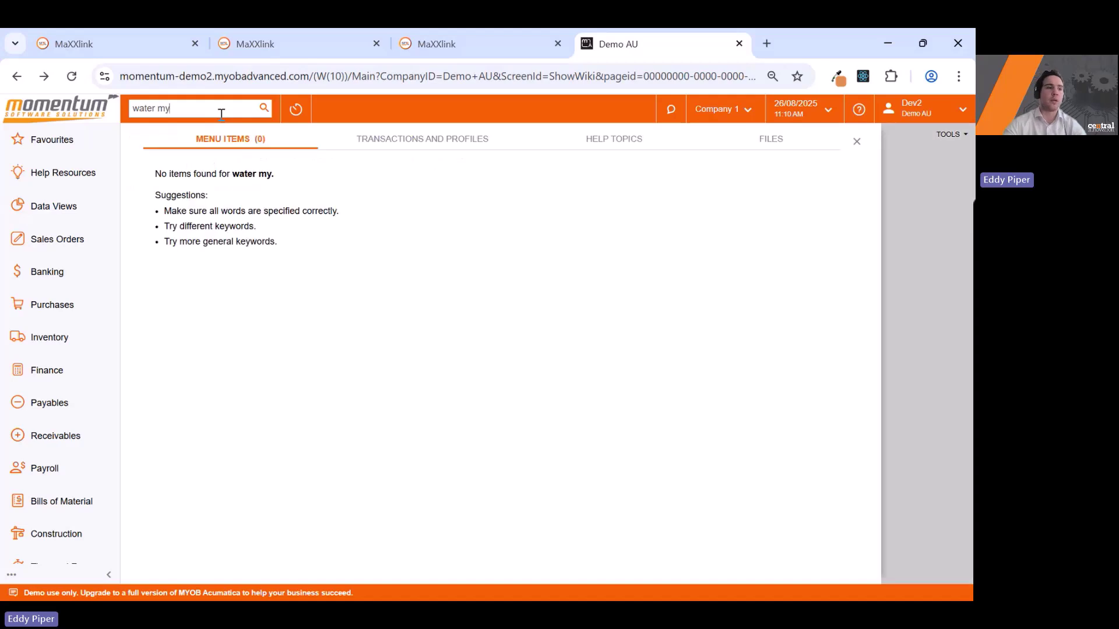
Search 'water tank' and load WATER TANK 2 in the Bill of Material screen.
key("BackSpace")
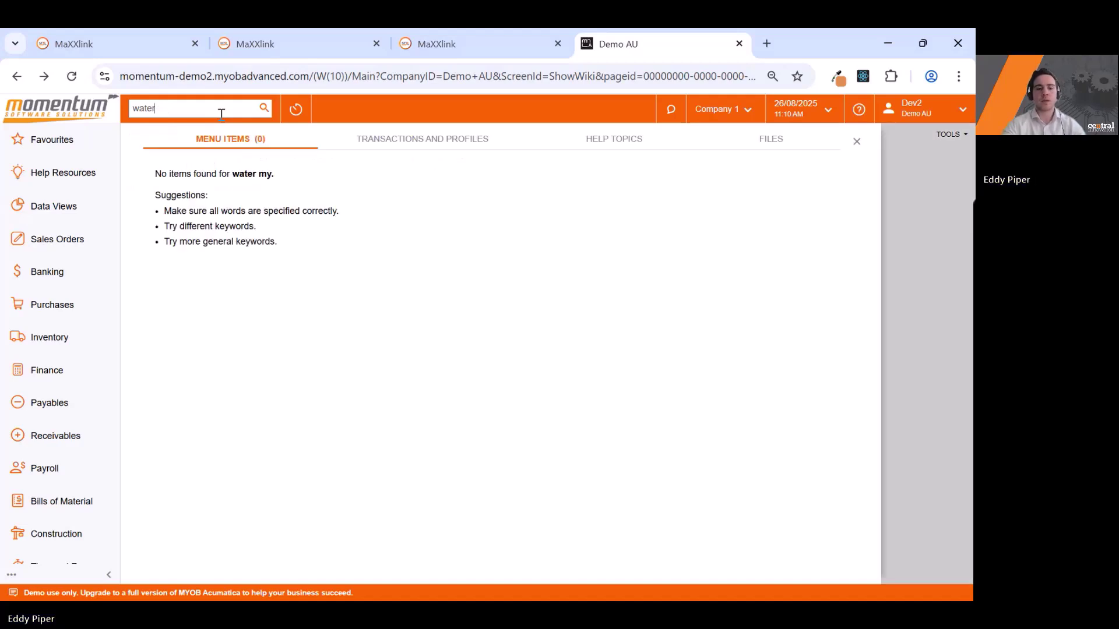
type("tank")
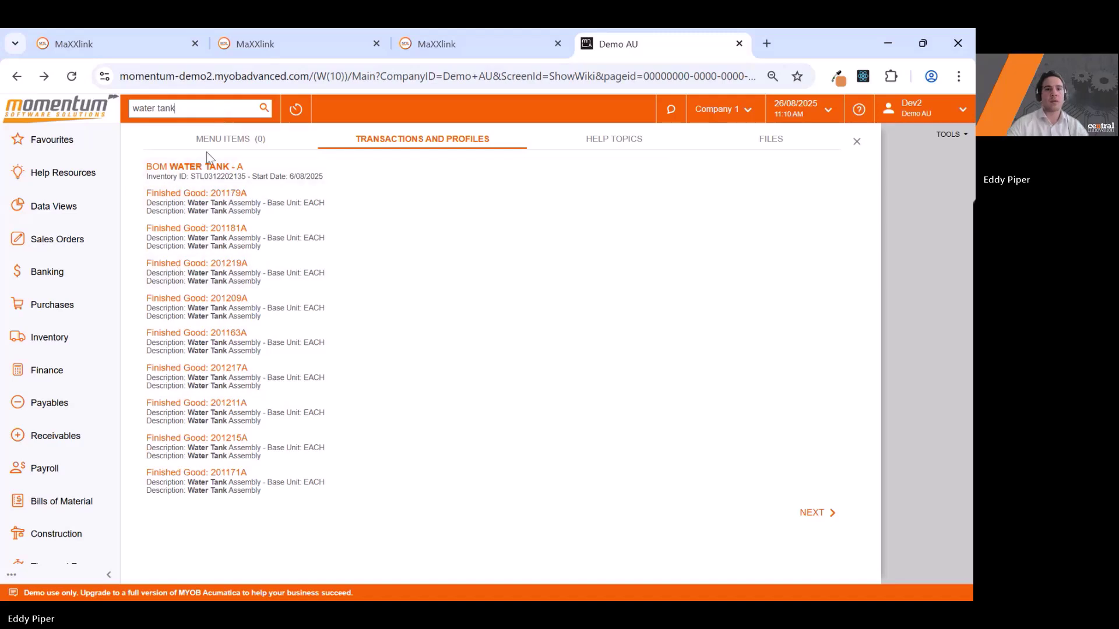
left_click(195, 165)
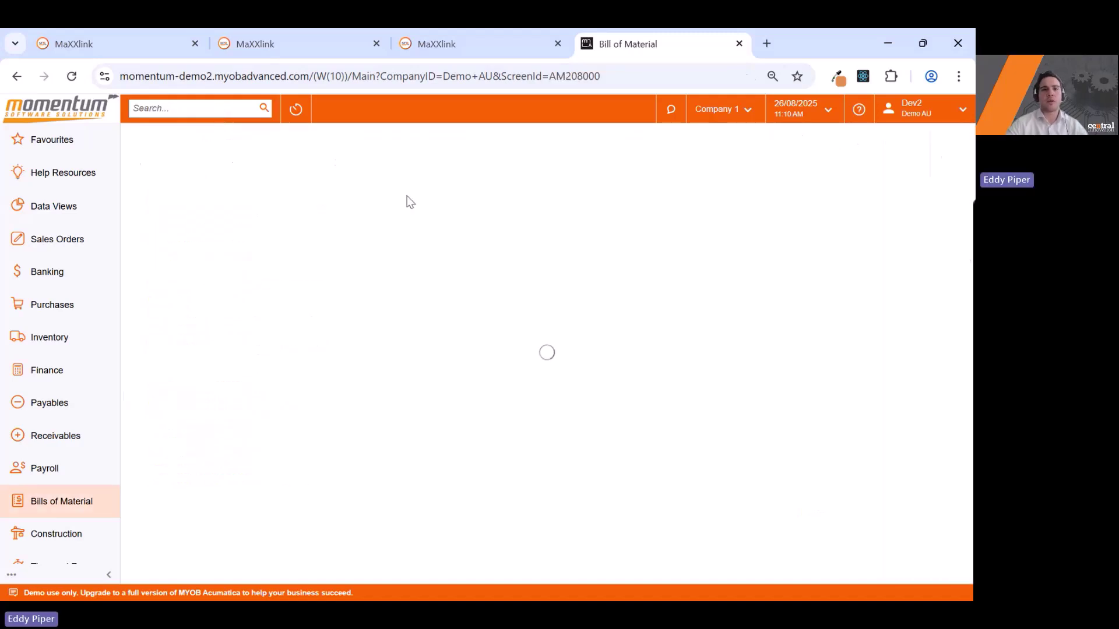
left_click(296, 190)
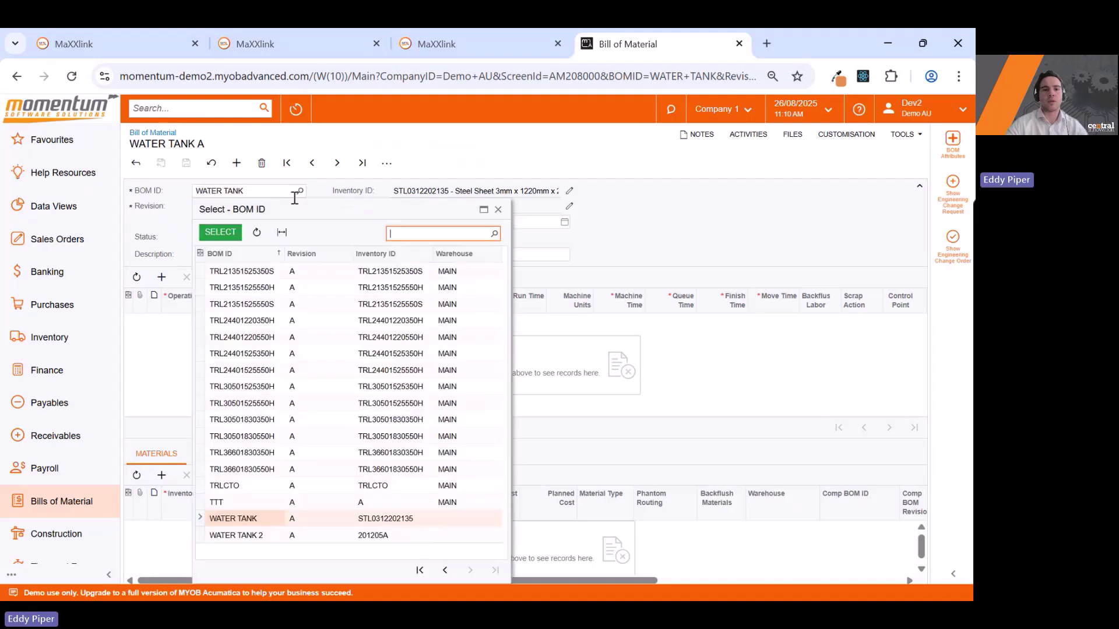
double_click(243, 533)
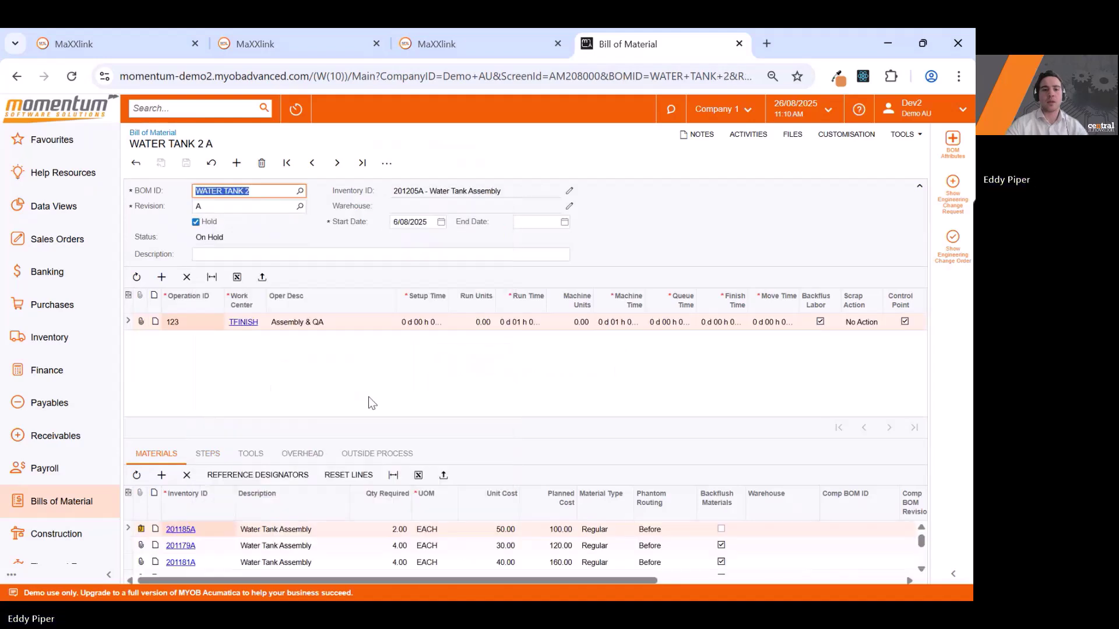
Review the WATER TANK 2 materials list, then go back to MaXXlink's BOMs dashboard.
scroll(560, 545, "down", 5)
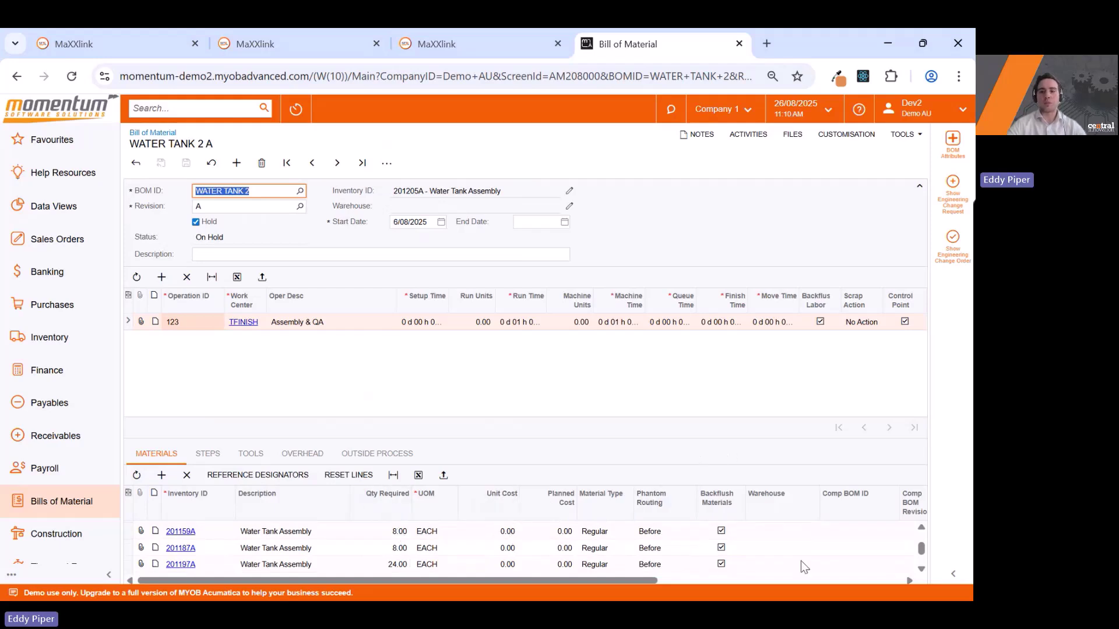
scroll(801, 561, "right", 3)
scroll(743, 563, "right", 3)
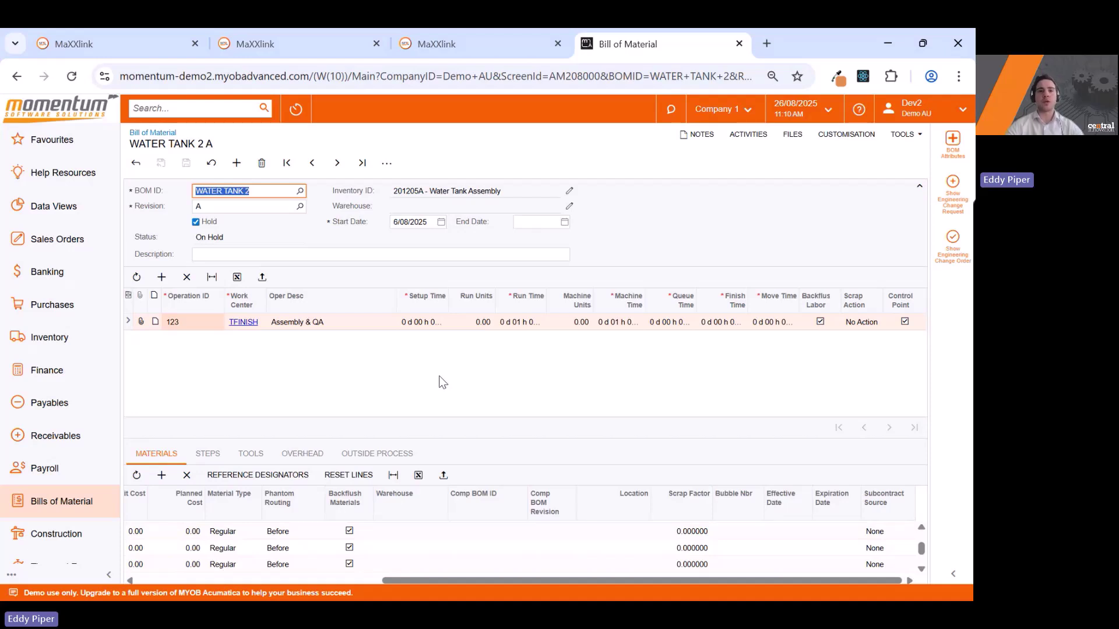
left_click(168, 35)
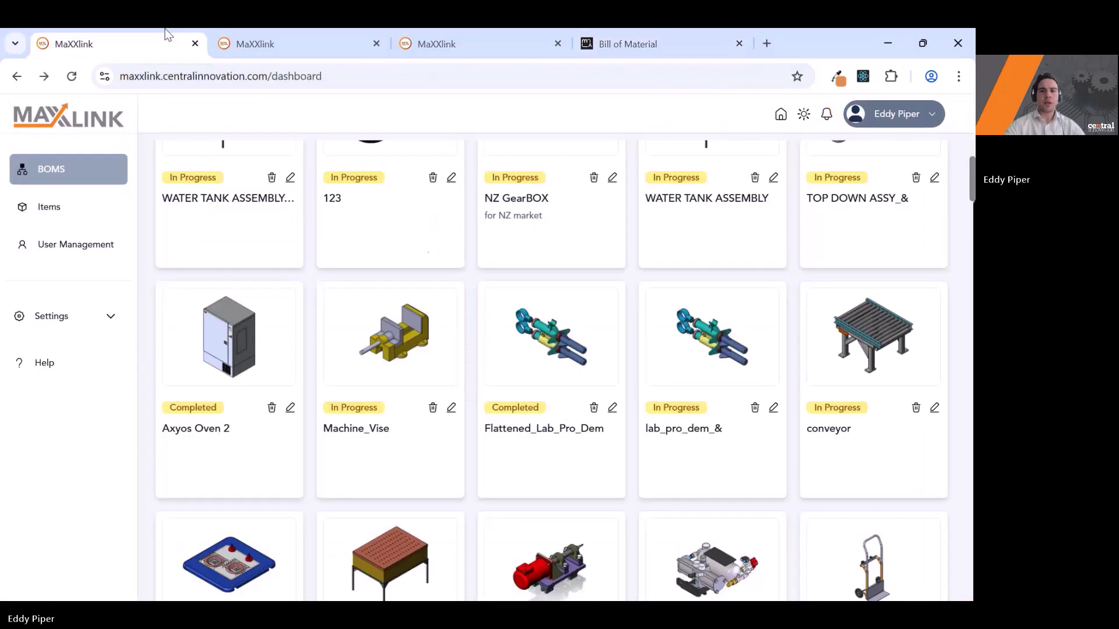
scroll(429, 248, "up", 3)
scroll(429, 247, "down", 2)
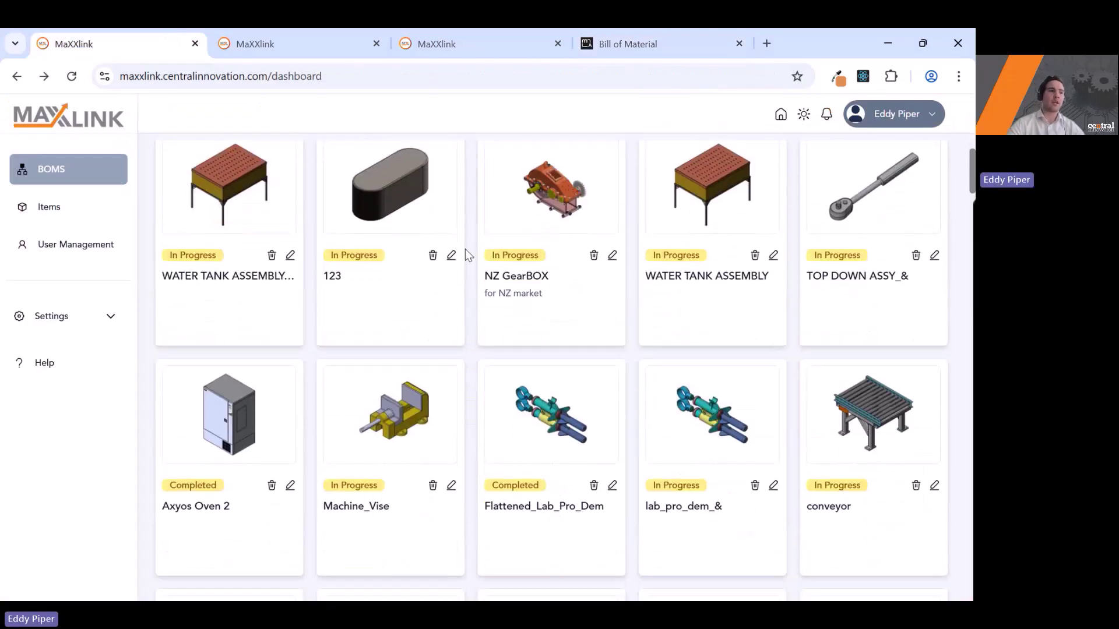